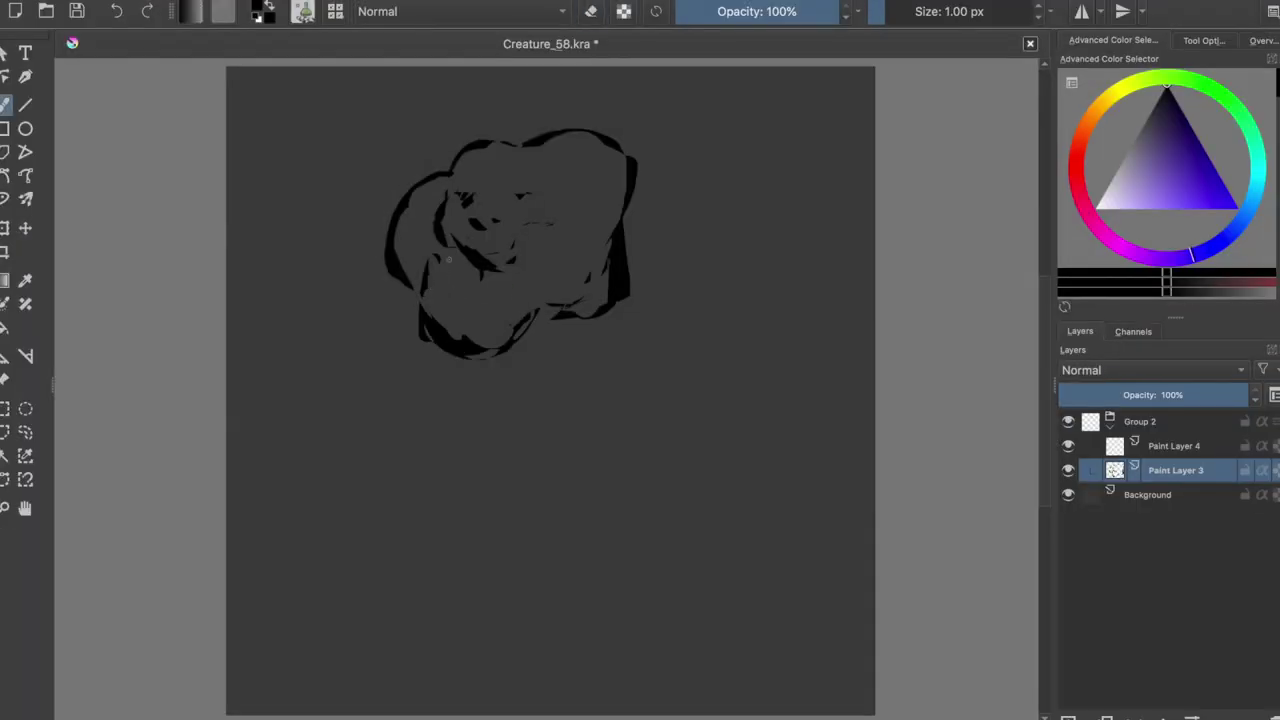
Step: Paint dark ink strokes around the creature's eyes and cheeks on Paint Layer 3
mouse_move(448, 259)
left_mouse_down()
mouse_move(476, 272)
mouse_move(512, 258)
mouse_move(512, 199)
mouse_move(495, 200)
mouse_move(487, 238)
left_mouse_up()
Step: Rework the mouth and cheek strokes and move the head's right outline further out
key("e")
key("e")
key("e")
key("e")
key("e")
left_click_drag(470, 260, 530, 275)
key("e")
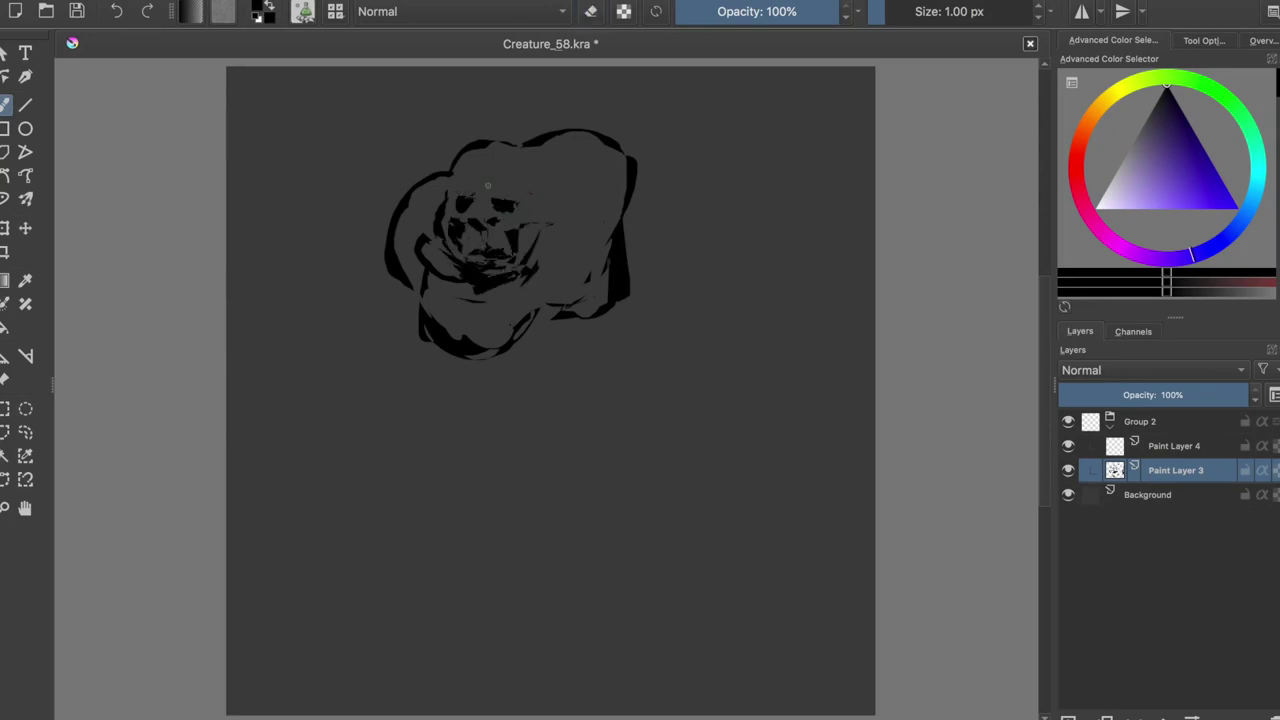
mouse_move(584, 176)
left_mouse_down()
mouse_move(604, 188)
mouse_move(564, 172)
left_mouse_up()
Step: Add a thick dark band across the lower right and thicken the head's lower contour
key("e")
key("e")
left_click_drag(662, 136, 688, 262)
Step: Erase the dark band's top edge into streaks, then save the drawing
key("e")
mouse_move(656, 148)
left_mouse_down()
mouse_move(620, 262)
mouse_move(686, 214)
left_mouse_up()
key("e")
mouse_move(566, 246)
left_mouse_down()
mouse_move(686, 217)
mouse_move(580, 290)
left_mouse_up()
left_click_drag(664, 262, 562, 294)
key("e")
key("e")
mouse_move(612, 222)
left_mouse_down()
mouse_move(684, 204)
mouse_move(601, 228)
mouse_move(640, 206)
mouse_move(572, 238)
mouse_move(680, 216)
left_mouse_up()
key("e")
key("e")
key("e")
key("ctrl+s")
key("e")
key("e")
key("e")
mouse_move(680, 216)
left_mouse_down()
mouse_move(610, 234)
mouse_move(640, 207)
mouse_move(620, 190)
mouse_move(543, 206)
mouse_move(543, 238)
mouse_move(548, 204)
left_mouse_up()
key("e")
key("e")
key("e")
key("e")
key("ctrl+s")
key("e")
key("e")
key("ctrl+s")
key("e")
key("e")
Step: Reshape the dark blob near the mouth and repaint detail around the eye
mouse_move(520, 260)
left_mouse_down()
mouse_move(531, 210)
mouse_move(540, 265)
left_mouse_up()
key("ctrl+s")
mouse_move(527, 188)
left_mouse_down()
mouse_move(520, 165)
mouse_move(548, 168)
left_mouse_up()
key("ctrl+s")
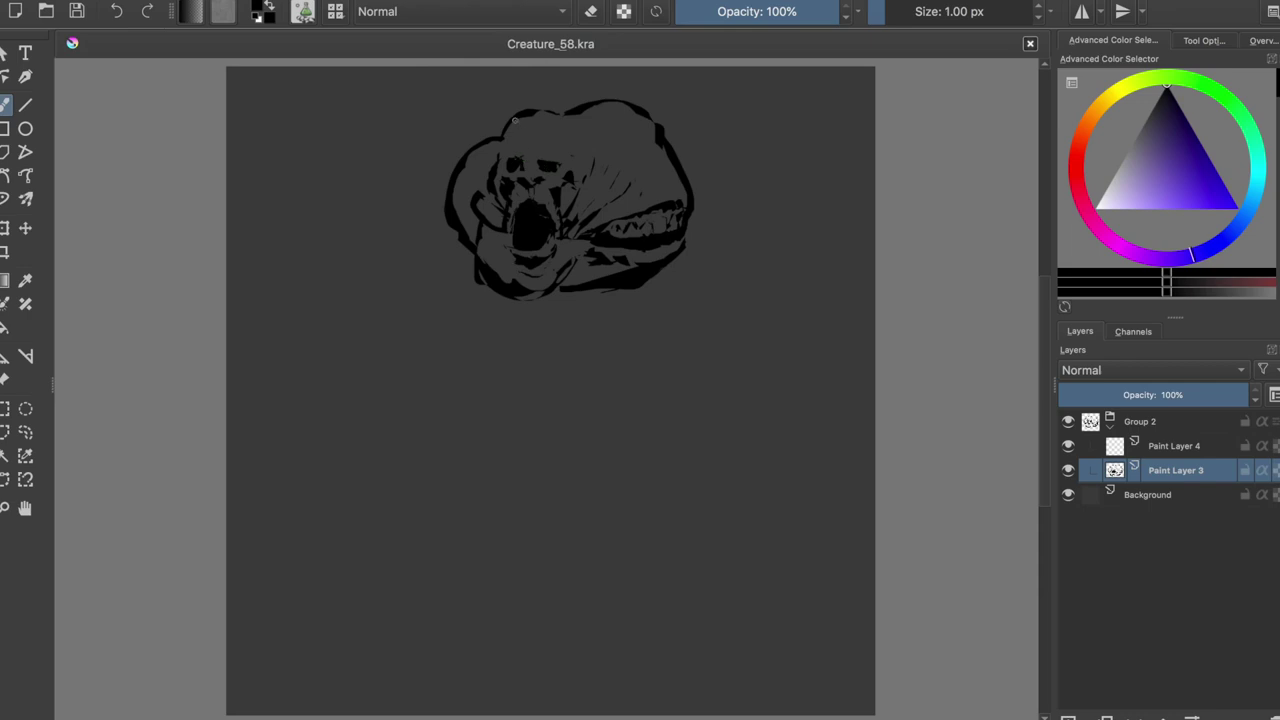
key("e")
Step: Erase and repaint the top of the head
left_click_drag(515, 120, 500, 150)
key("e")
left_click_drag(590, 128, 585, 175)
key("e")
left_click_drag(585, 130, 609, 155)
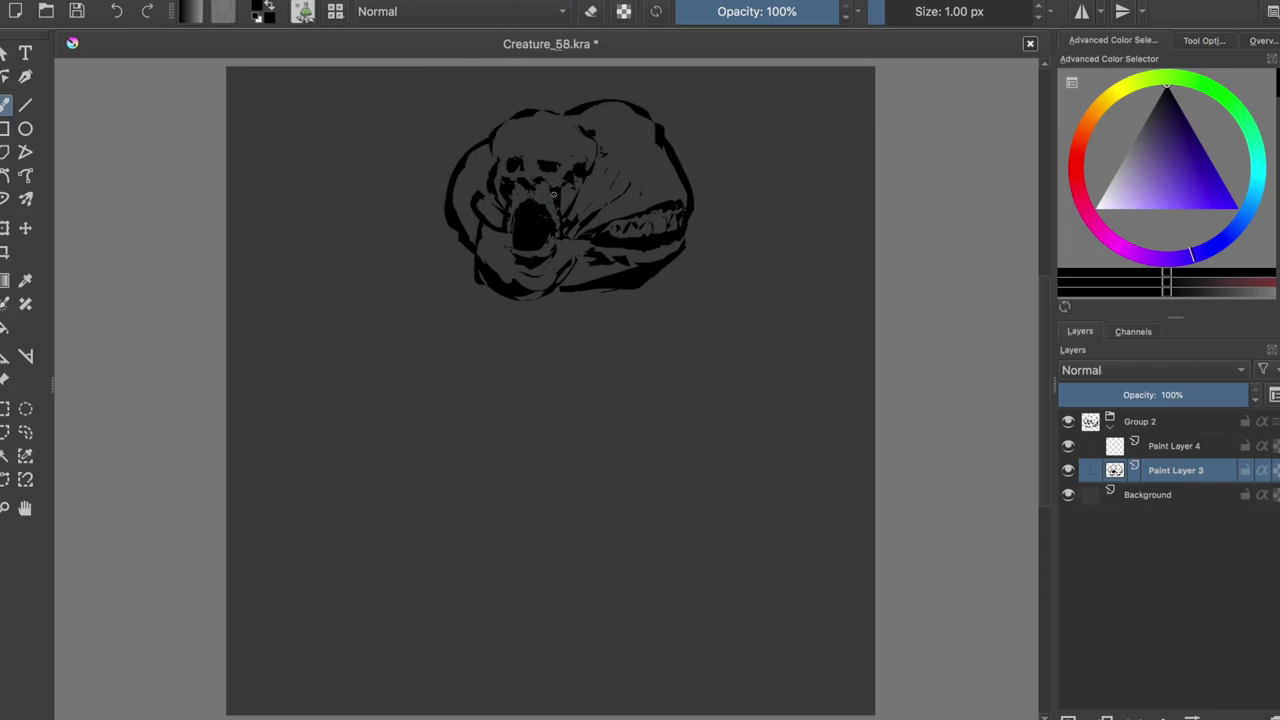
key("e")
Step: Add small strokes near the eye and save
mouse_move(550, 172)
left_mouse_down()
mouse_move(562, 172)
mouse_move(522, 214)
mouse_move(548, 212)
mouse_move(505, 250)
mouse_move(560, 262)
left_mouse_up()
key("e")
key("ctrl+s")
key("ctrl+s")
key("e")
key("e")
Step: Rework the head's left outline, left face side and darkened lower edge
key("e")
key("e")
key("e")
key("ctrl+s")
key("e")
left_click_drag(480, 195, 476, 224)
key("e")
mouse_move(528, 278)
left_mouse_down()
mouse_move(537, 289)
mouse_move(496, 252)
left_mouse_up()
key("ctrl+s")
left_click_drag(578, 276, 588, 285)
key("e")
left_click_drag(500, 192, 492, 140)
key("e")
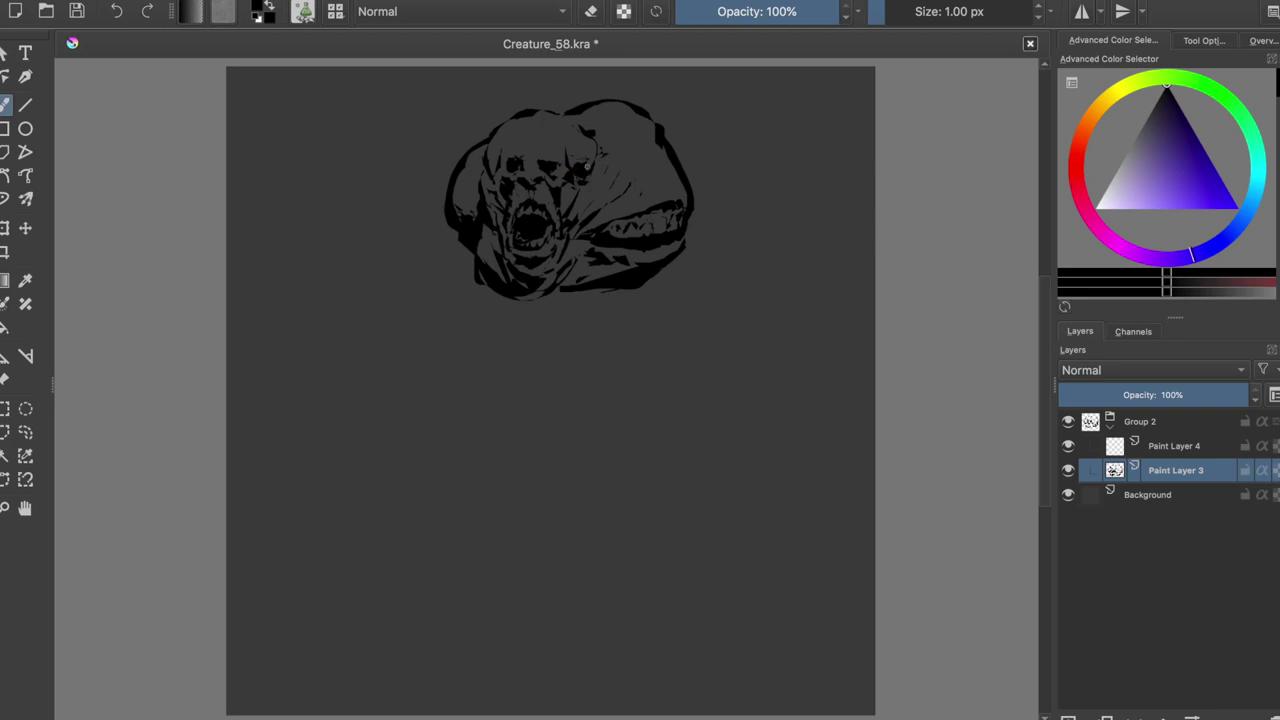
Step: Erase a small spot in the face and carve into the dark mouth
key("ctrl+s")
key("e")
key("e")
left_click_drag(582, 186, 553, 231)
key("ctrl+s")
key("ctrl+s")
key("e")
left_click_drag(524, 212, 544, 182)
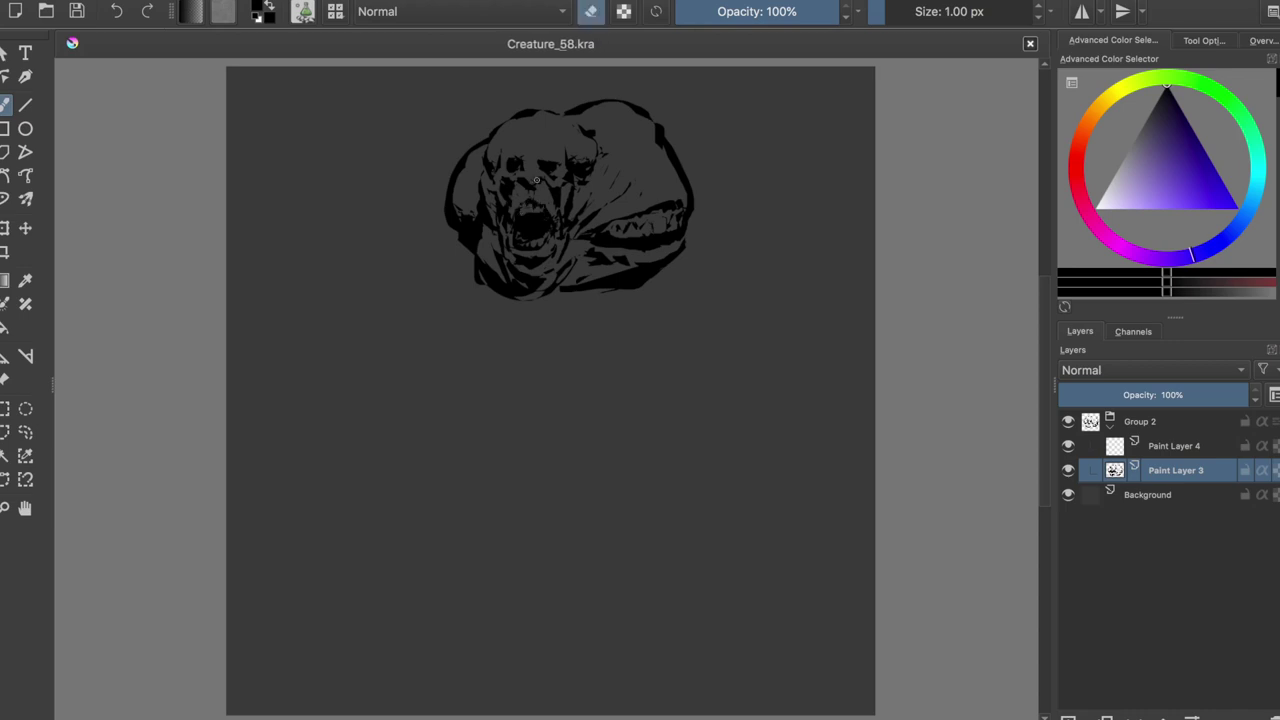
key("e")
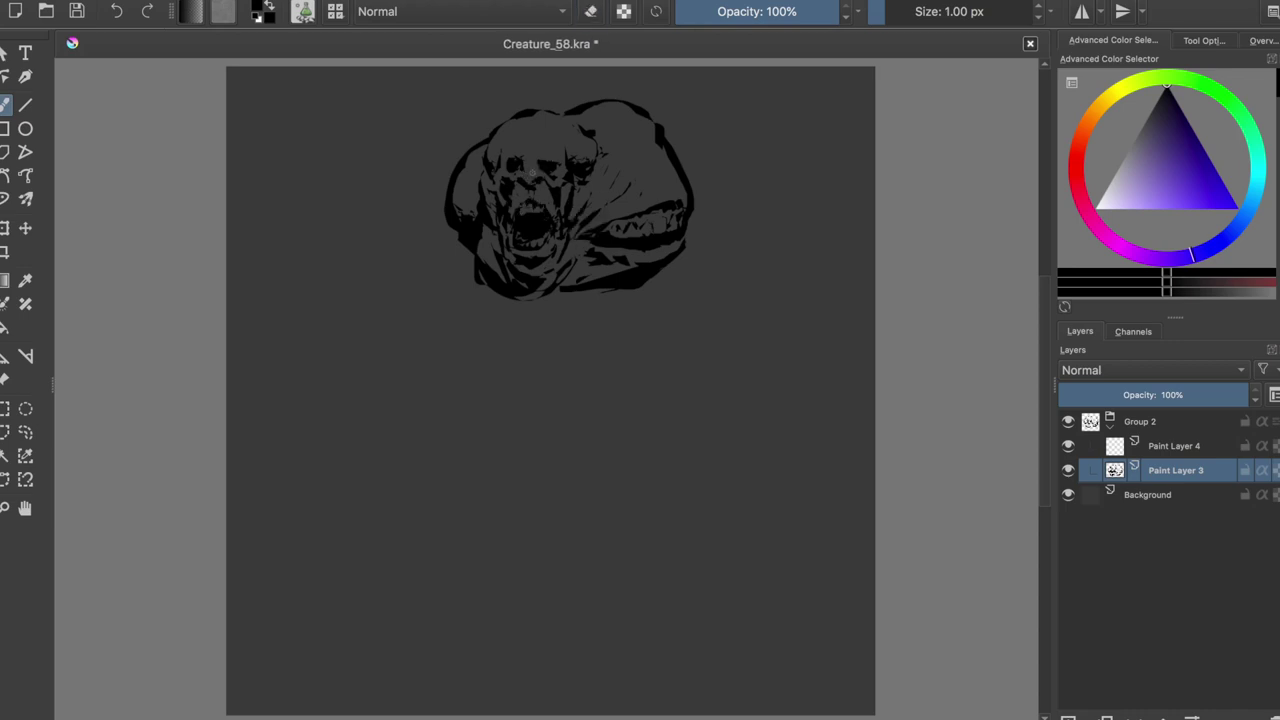
key("ctrl+s")
Step: Add a small dark mark beside the eye and save
left_click_drag(582, 184, 578, 200)
key("e")
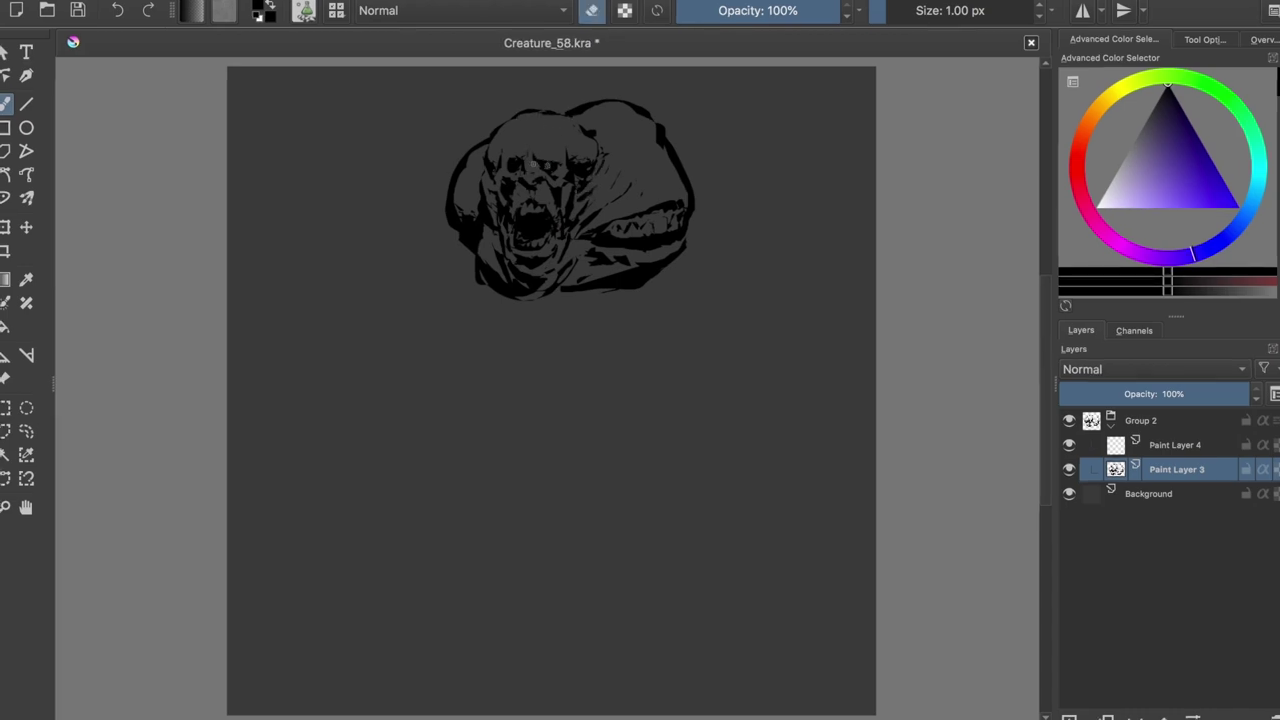
key("ctrl+s")
key("e")
Step: Thicken the head's bottom edge and paint and erase toothy strokes around the jaw
mouse_move(557, 279)
left_mouse_down()
mouse_move(595, 302)
mouse_move(534, 305)
left_mouse_up()
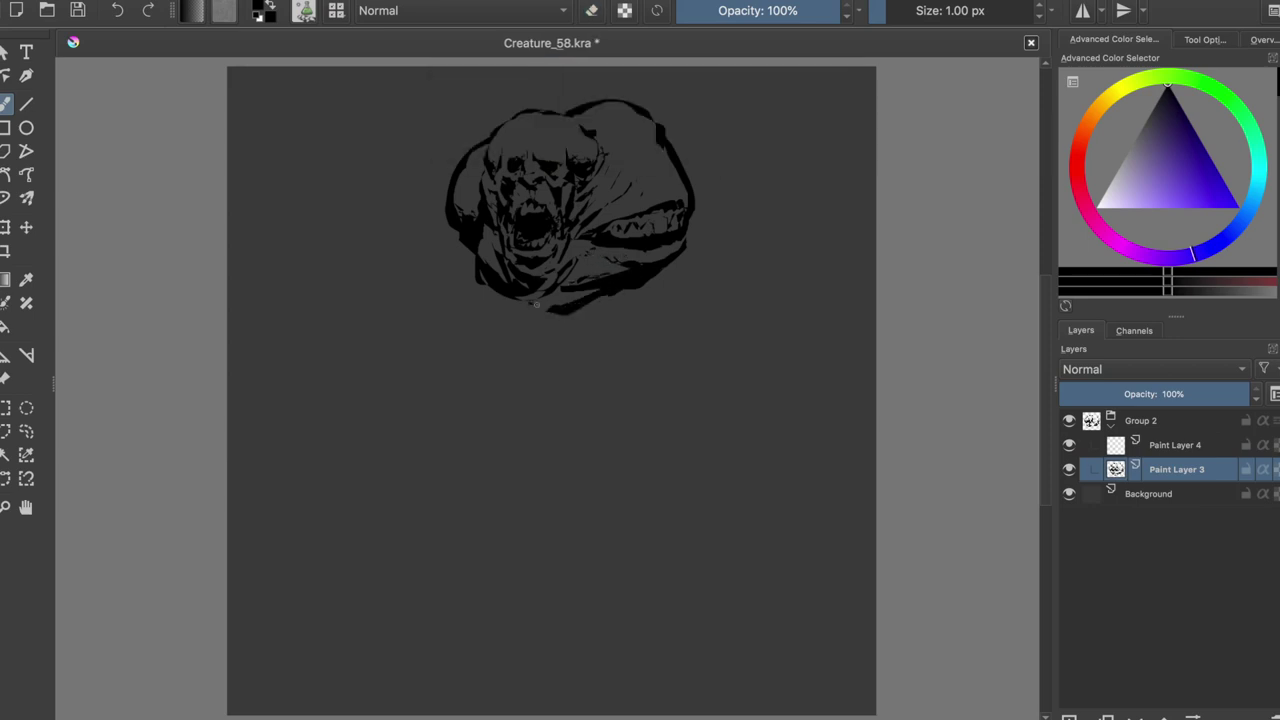
key("e")
key("ctrl+s")
key("e")
key("e")
key("ctrl+s")
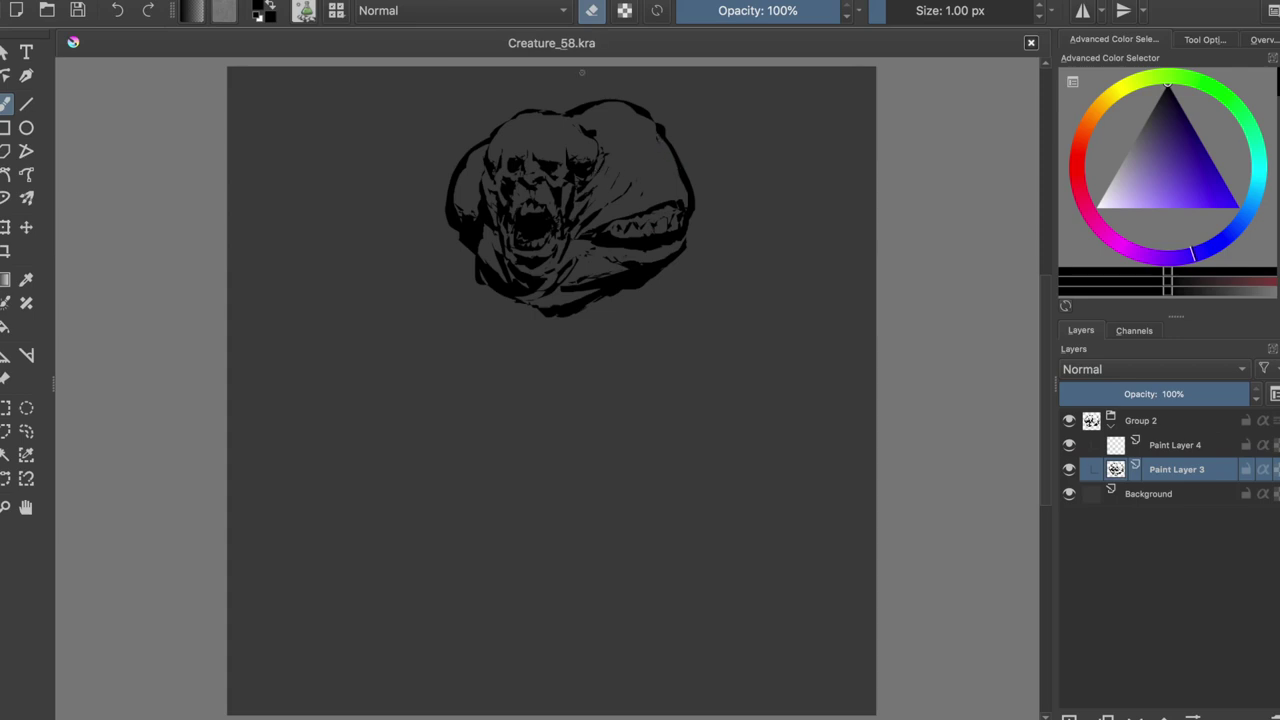
key("e")
left_click_drag(620, 244, 662, 252)
key("e")
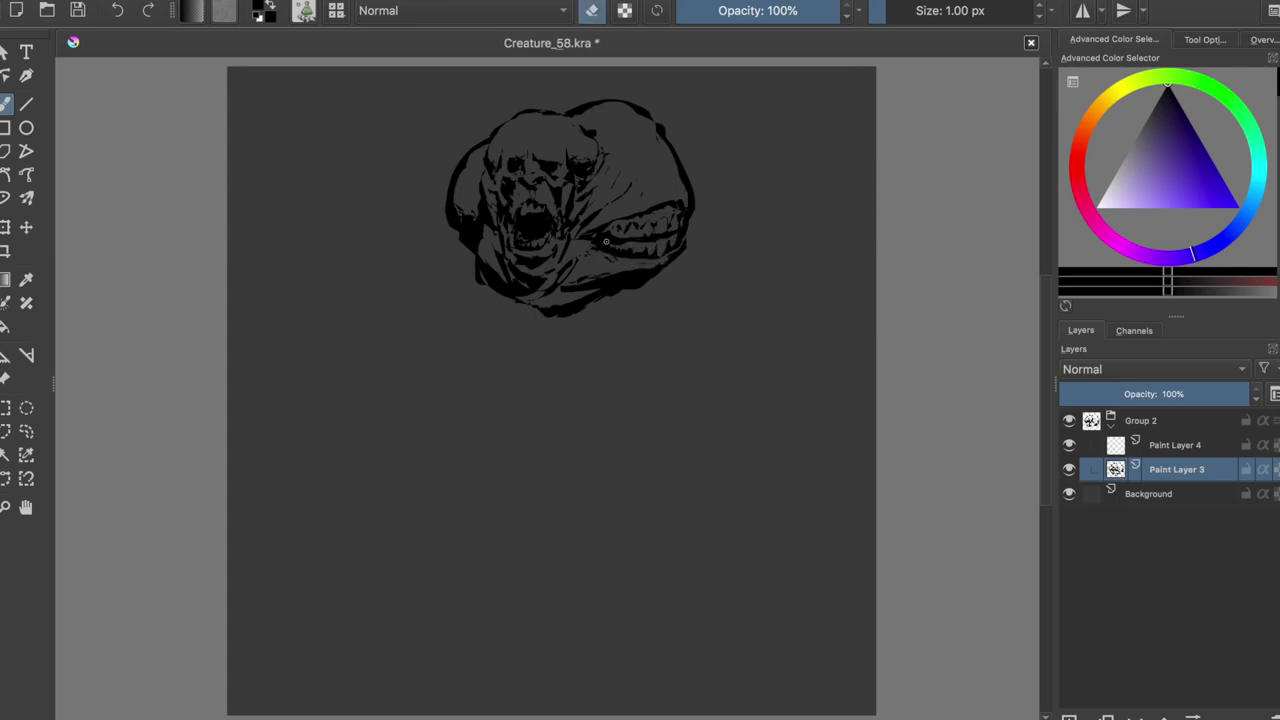
key("e")
Step: Try a long downward arm and a stroke below the creature, undoing both
mouse_move(478, 136)
left_mouse_down()
mouse_move(345, 295)
mouse_move(446, 200)
left_mouse_up()
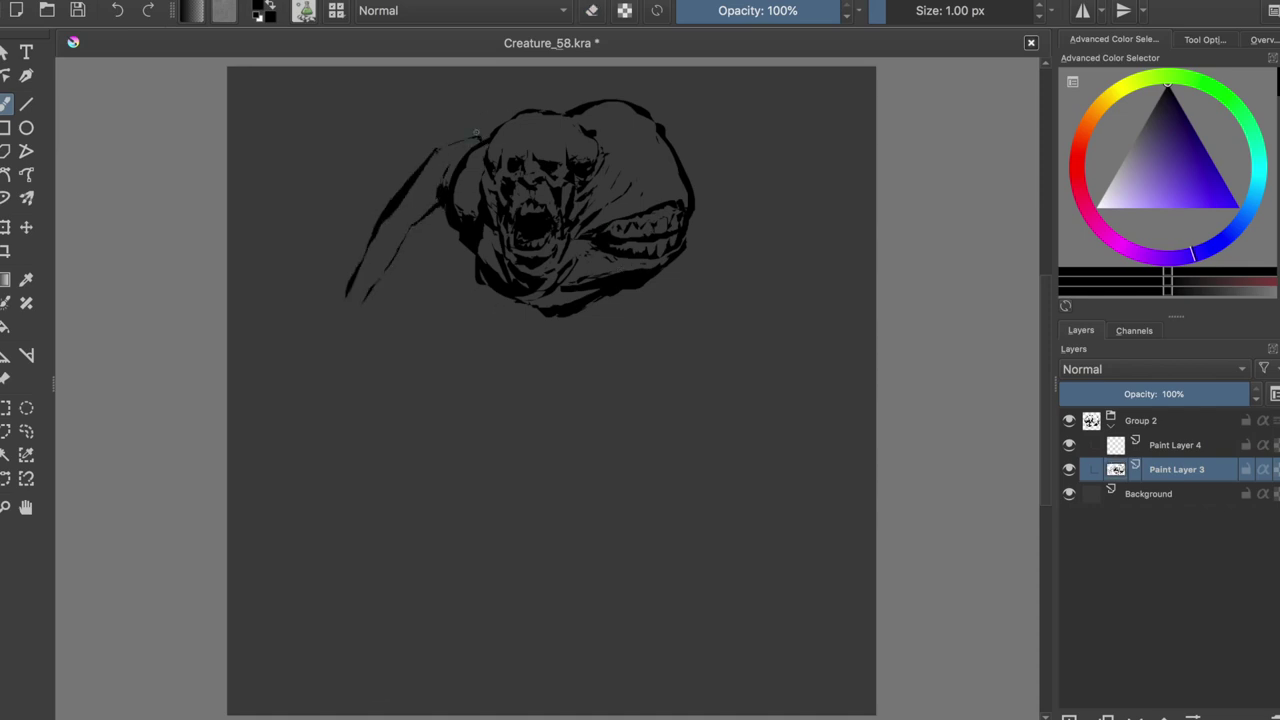
key("ctrl+z")
key("ctrl+z")
key("t")
key("b")
left_click_drag(478, 264, 520, 355)
key("ctrl+z")
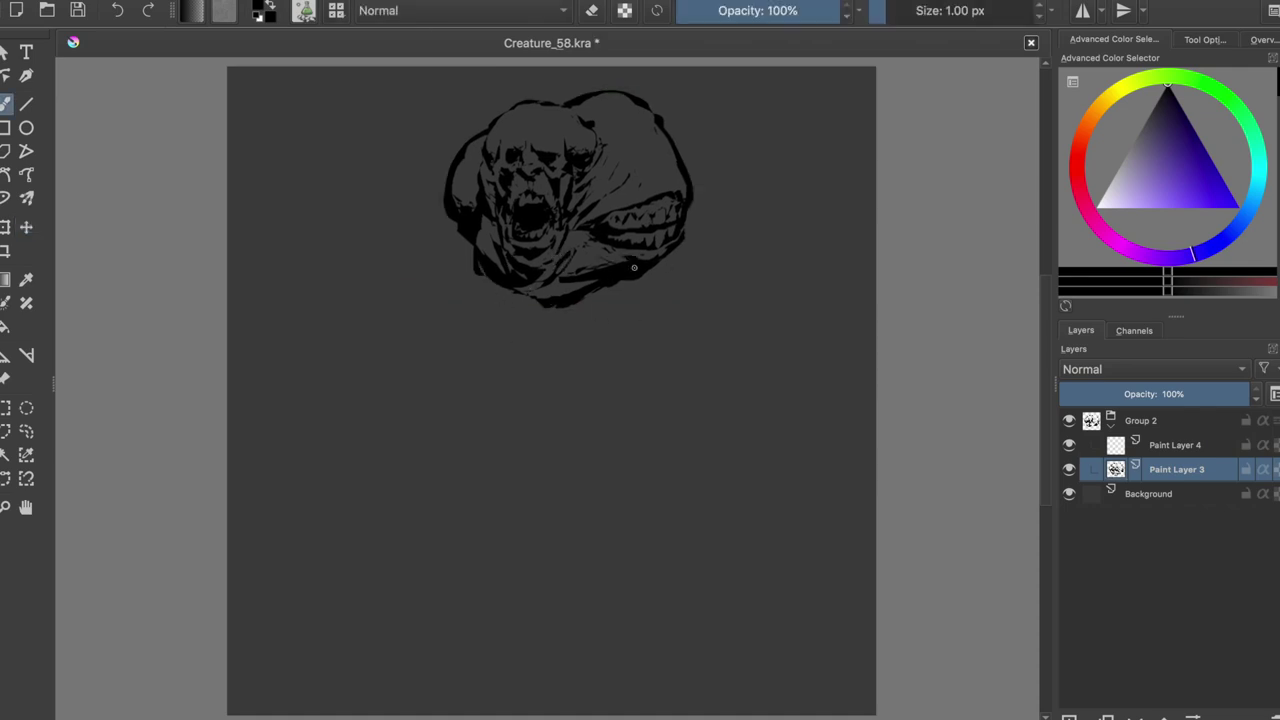
key("ctrl+s")
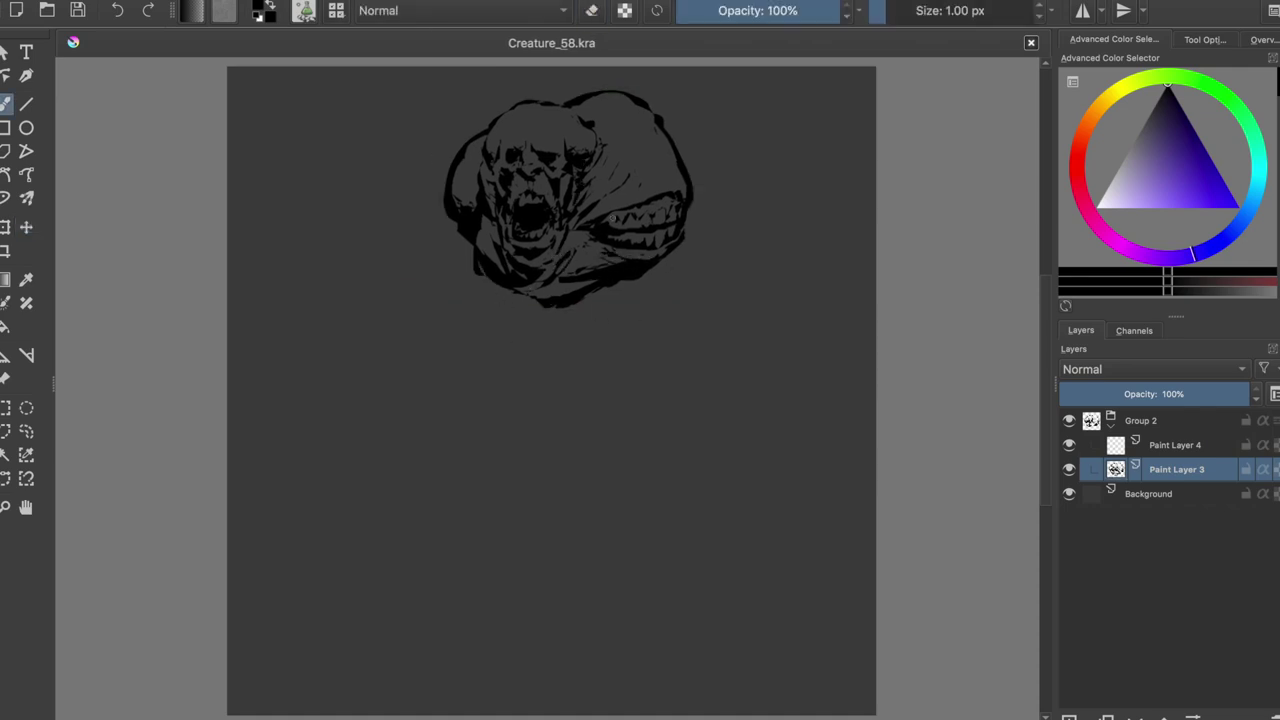
Step: Paint a collar shape at lower left and a pointed curve under the jaw
left_click_drag(480, 262, 485, 345)
left_click_drag(674, 250, 648, 338)
key("ctrl+z")
key("ctrl+z")
left_click_drag(457, 270, 552, 345)
left_click_drag(643, 280, 588, 322)
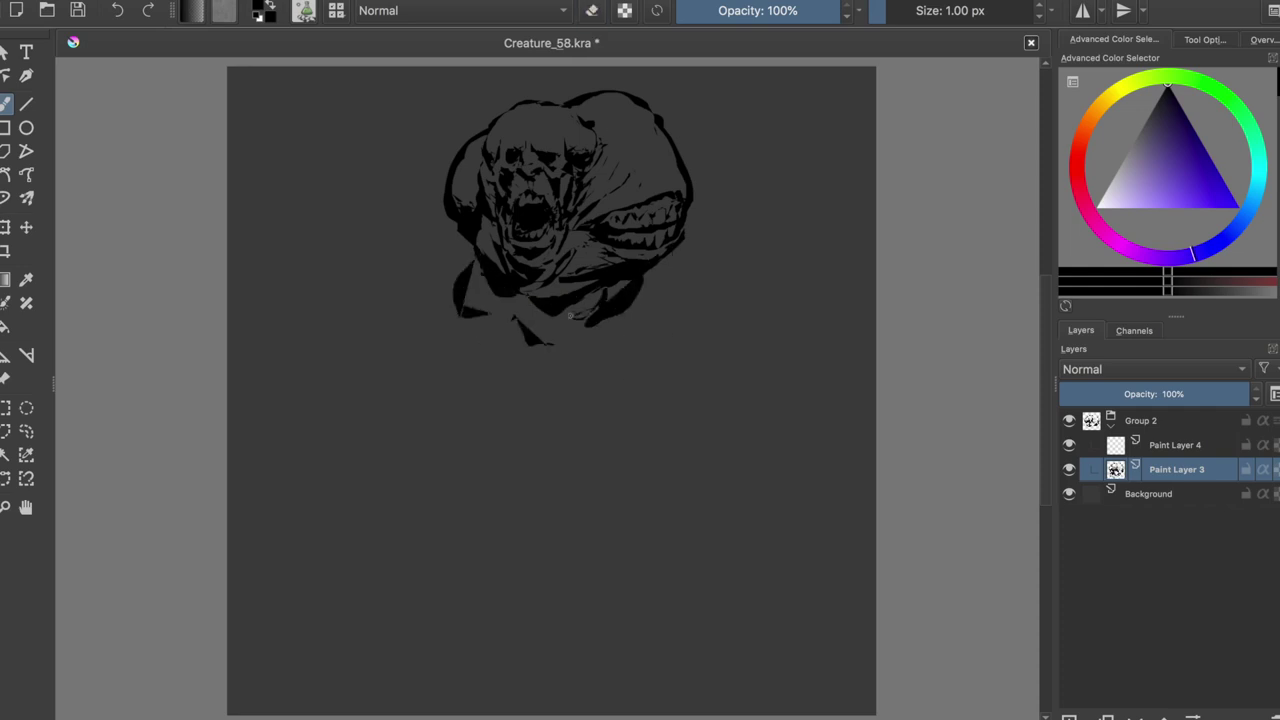
left_click_drag(609, 316, 582, 372)
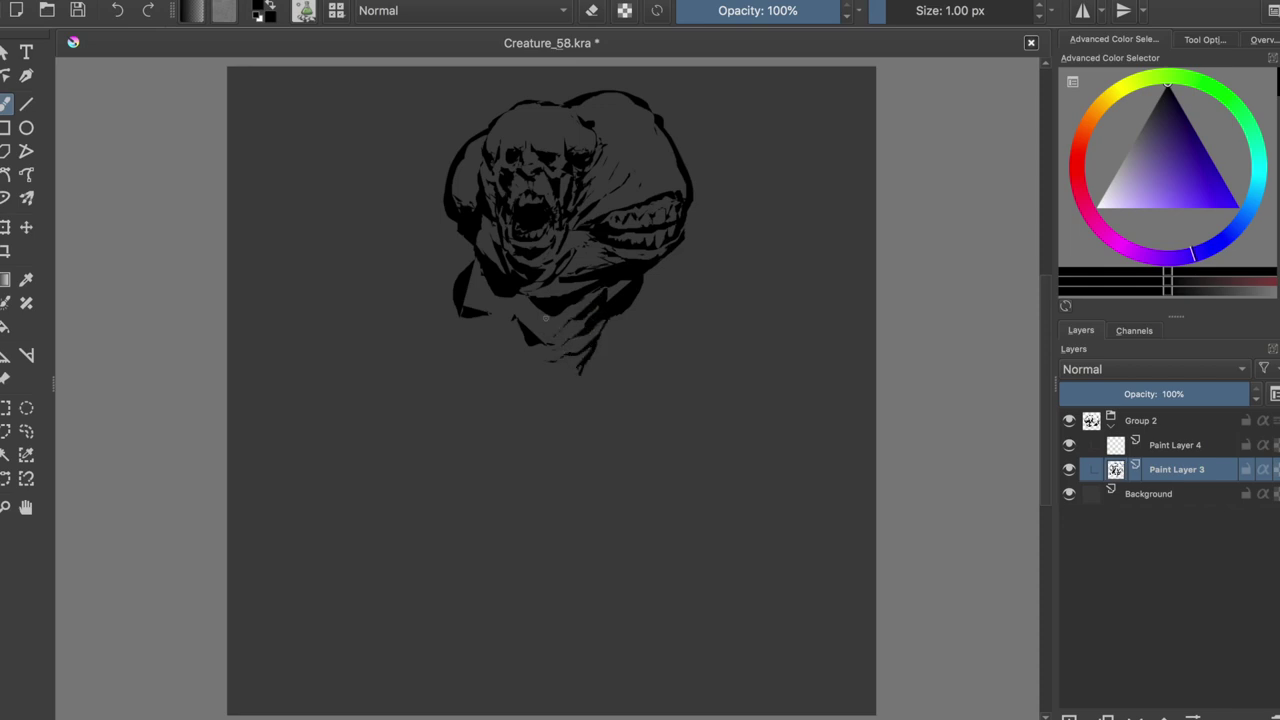
Step: Ink the torso's left contour down to a tapered bottom, checking it mirrored
left_click_drag(468, 318, 452, 390)
key("ctrl+z")
mouse_move(456, 296)
left_mouse_down()
mouse_move(429, 356)
mouse_move(436, 460)
left_mouse_up()
key("ctrl+z")
mouse_move(428, 405)
left_mouse_down()
mouse_move(436, 455)
mouse_move(489, 464)
left_mouse_up()
left_click_drag(438, 462, 466, 505)
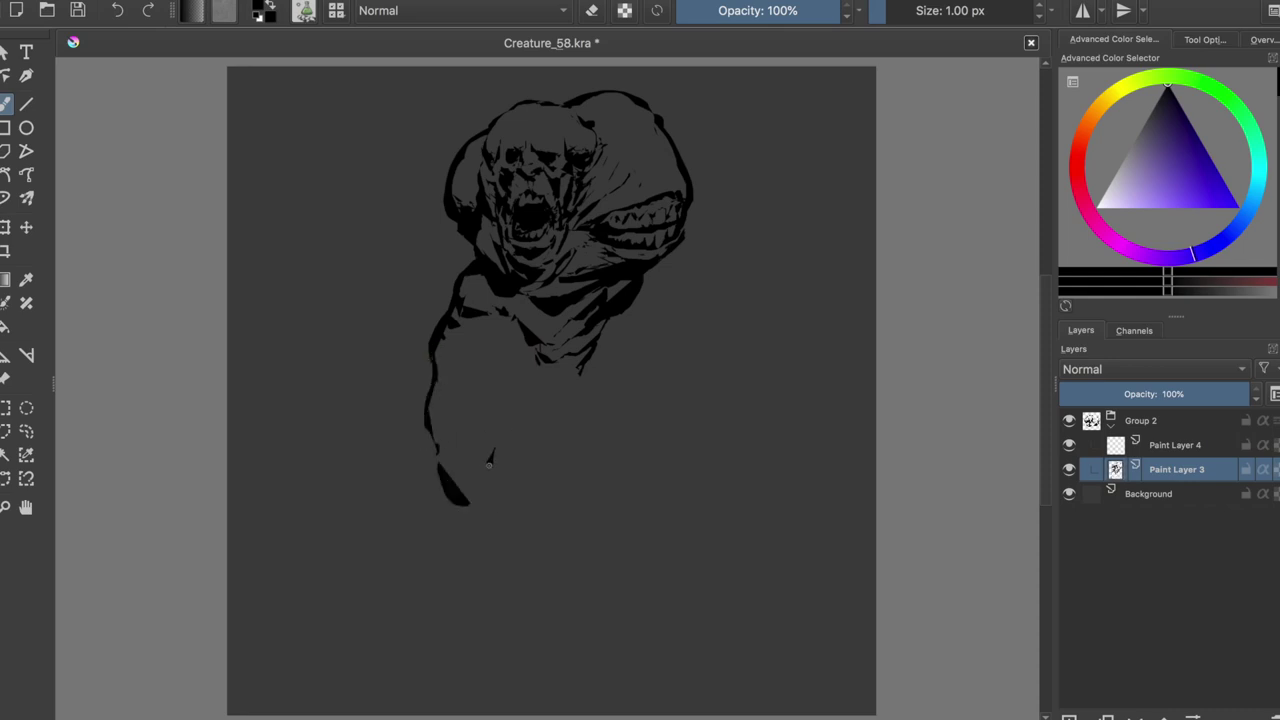
left_click_drag(535, 394, 528, 424)
left_click_drag(454, 350, 438, 392)
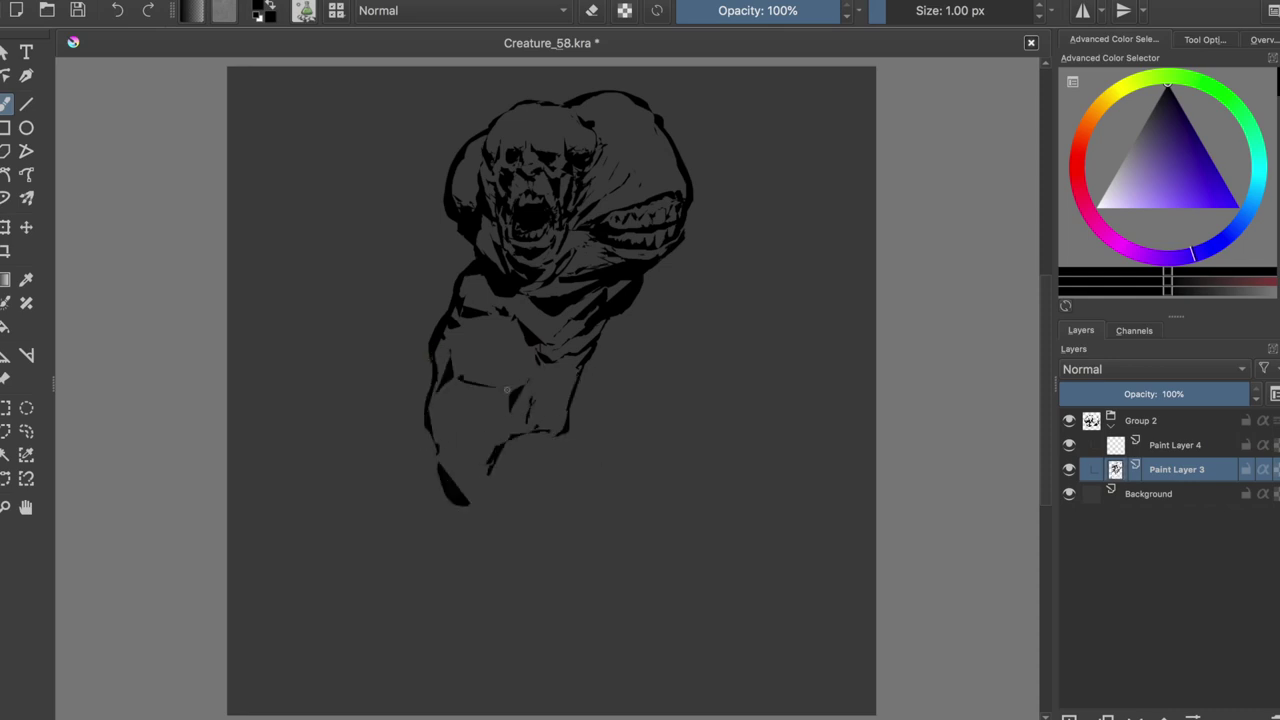
mouse_move(461, 244)
left_mouse_down()
mouse_move(466, 282)
mouse_move(468, 268)
left_mouse_up()
key("m")
key("m")
key("ctrl+s")
Step: Select the lower body freehand, rotate it and move it further down
left_click(26, 431)
key("ctrl+t")
left_click_drag(654, 180, 690, 230)
left_click_drag(608, 371, 621, 379)
key("Return")
key("ctrl+shift+a")
key("b")
Step: Paint strokes across the chest, then select and delete the stray ones
left_click_drag(528, 315, 566, 356)
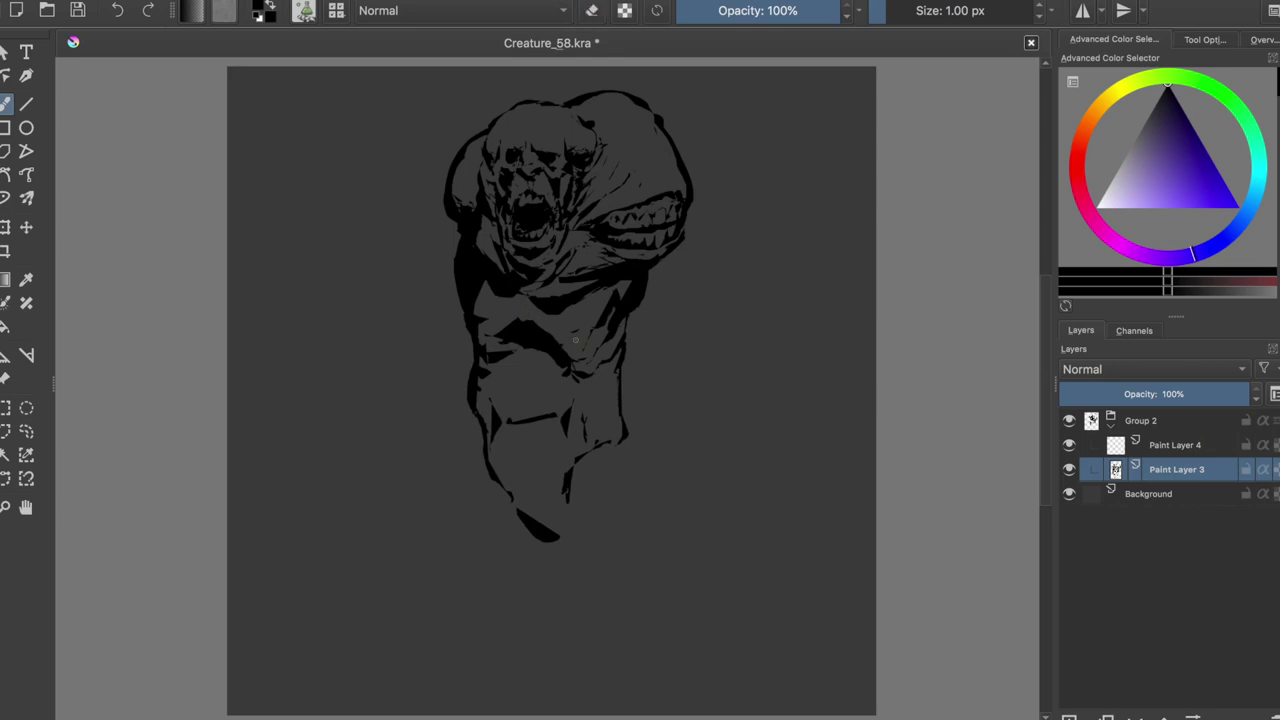
key("ctrl+r")
mouse_move(566, 323)
left_mouse_down()
mouse_move(491, 366)
mouse_move(540, 525)
left_mouse_up()
key("Delete")
key("ctrl+shift+a")
key("b")
Step: Redraw the lower body's sides, inner folds, dark bottom and chest strokes
key("e")
key("e")
left_click_drag(480, 308, 597, 323)
key("e")
mouse_move(470, 390)
left_mouse_down()
mouse_move(625, 410)
mouse_move(515, 440)
mouse_move(620, 420)
left_mouse_up()
key("e")
left_click_drag(578, 380, 504, 406)
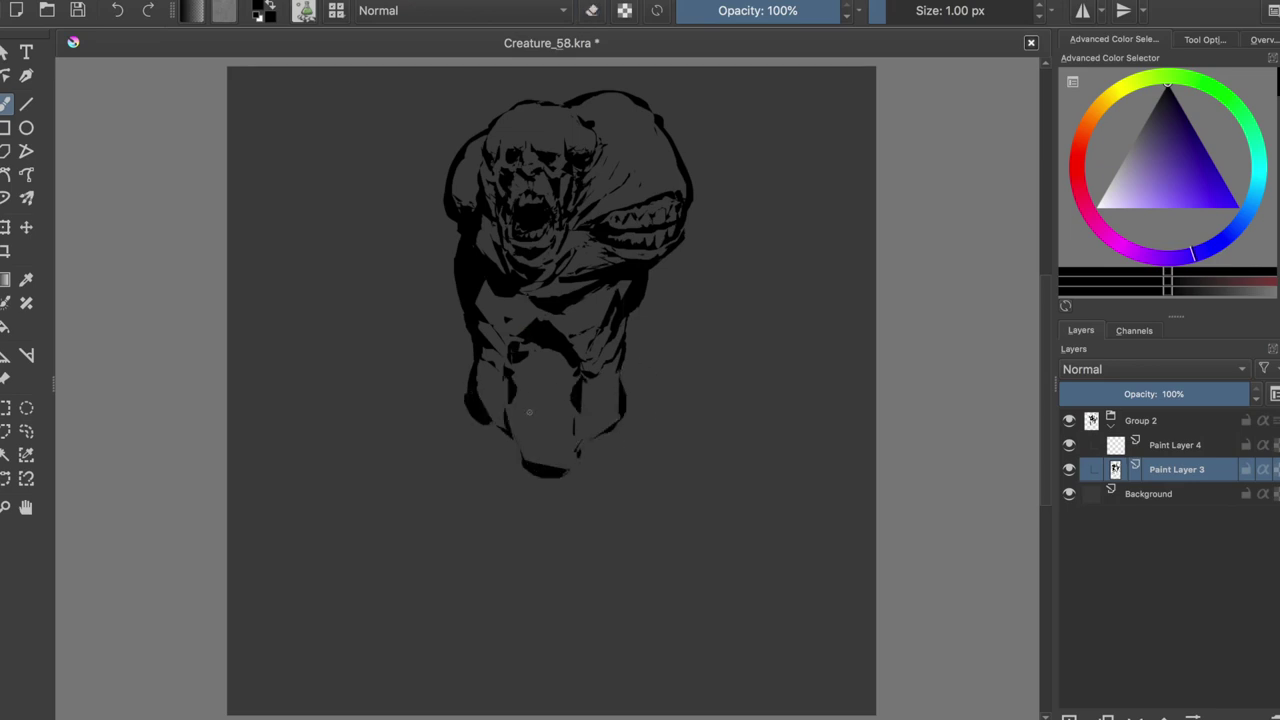
key("e")
mouse_move(486, 335)
left_mouse_down()
mouse_move(516, 360)
mouse_move(558, 345)
left_mouse_up()
key("e")
left_click_drag(572, 358, 602, 375)
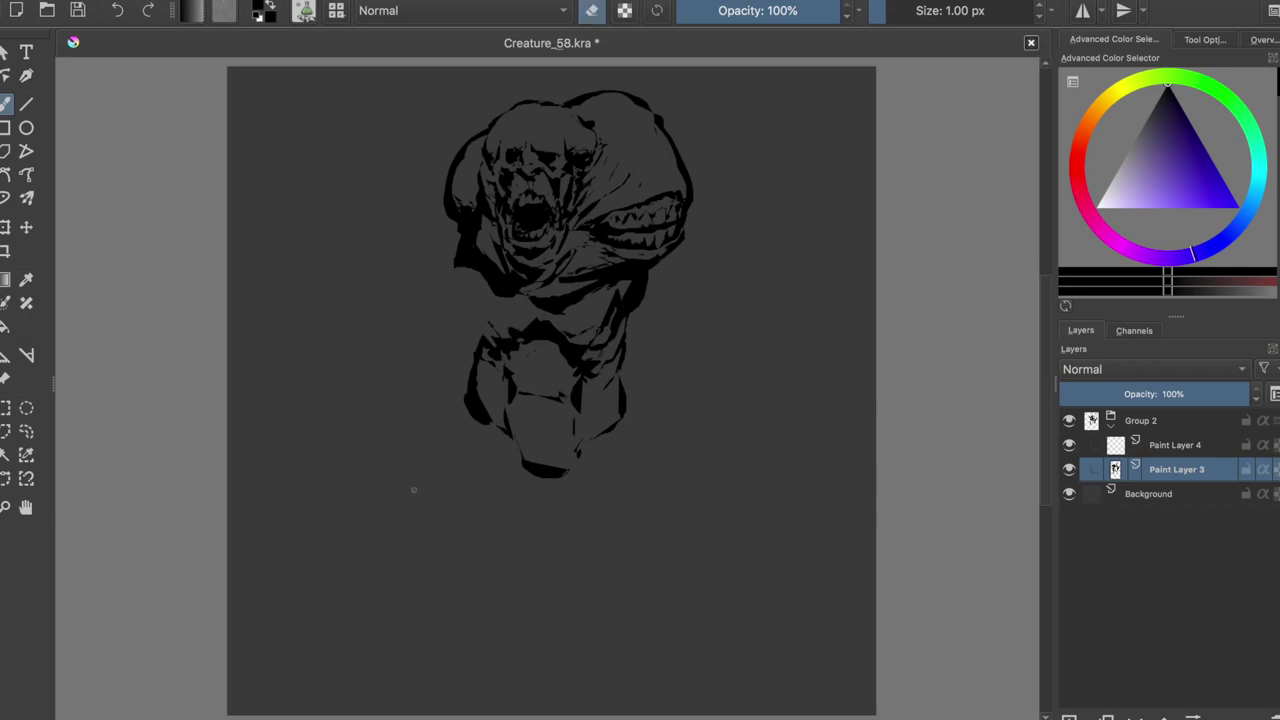
Step: Lasso the lower body and start transforming it with Ctrl+T
key("l")
mouse_move(504, 303)
left_mouse_down()
mouse_move(594, 266)
mouse_move(586, 300)
mouse_move(604, 350)
mouse_move(592, 305)
left_mouse_up()
key("ctrl+t")
Step: Commit the transform, reshape the selected lower body, then deselect and return to the ink brush
key("Return")
key("ctrl+shift+a")
key("ctrl+t")
left_click_drag(434, 391, 420, 391)
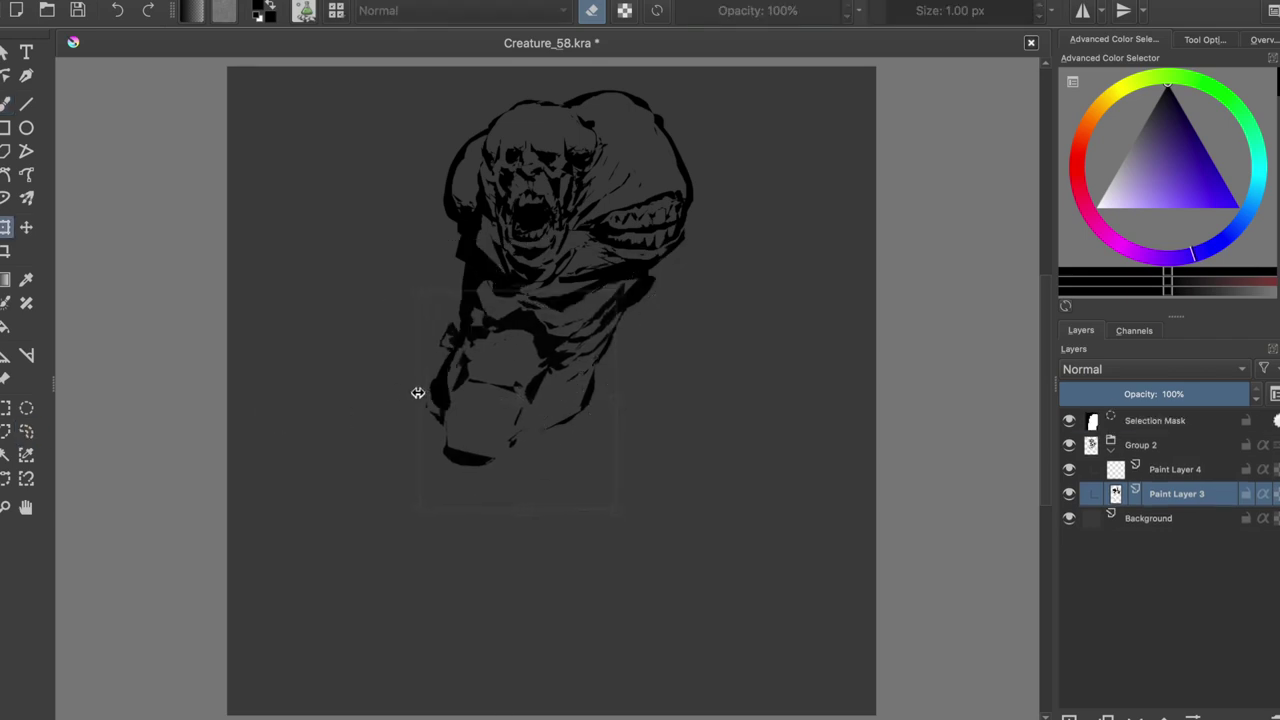
key("Return")
key("ctrl+shift+a")
key("b")
Step: Erase parts of the lower body, add a dark stroke below the jaw, and save
mouse_move(510, 308)
left_mouse_down()
mouse_move(548, 346)
mouse_move(612, 356)
left_mouse_up()
key("e")
mouse_move(596, 330)
left_mouse_down()
mouse_move(590, 358)
mouse_move(618, 345)
mouse_move(594, 380)
left_mouse_up()
key("e")
key("e")
key("ctrl+s")
key("e")
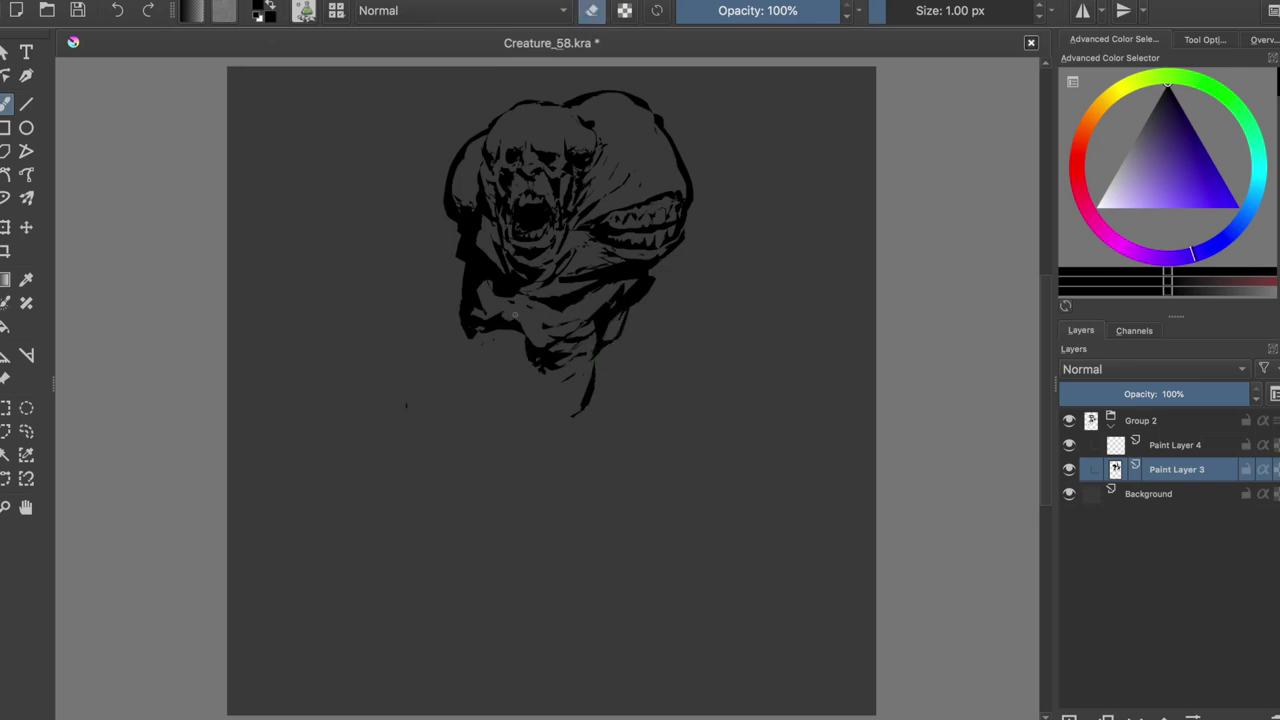
key("m")
key("m")
Step: Rework the lower body contour with alternating erase and ink strokes up toward the jaw, and save
key("e")
left_click_drag(480, 344, 530, 410)
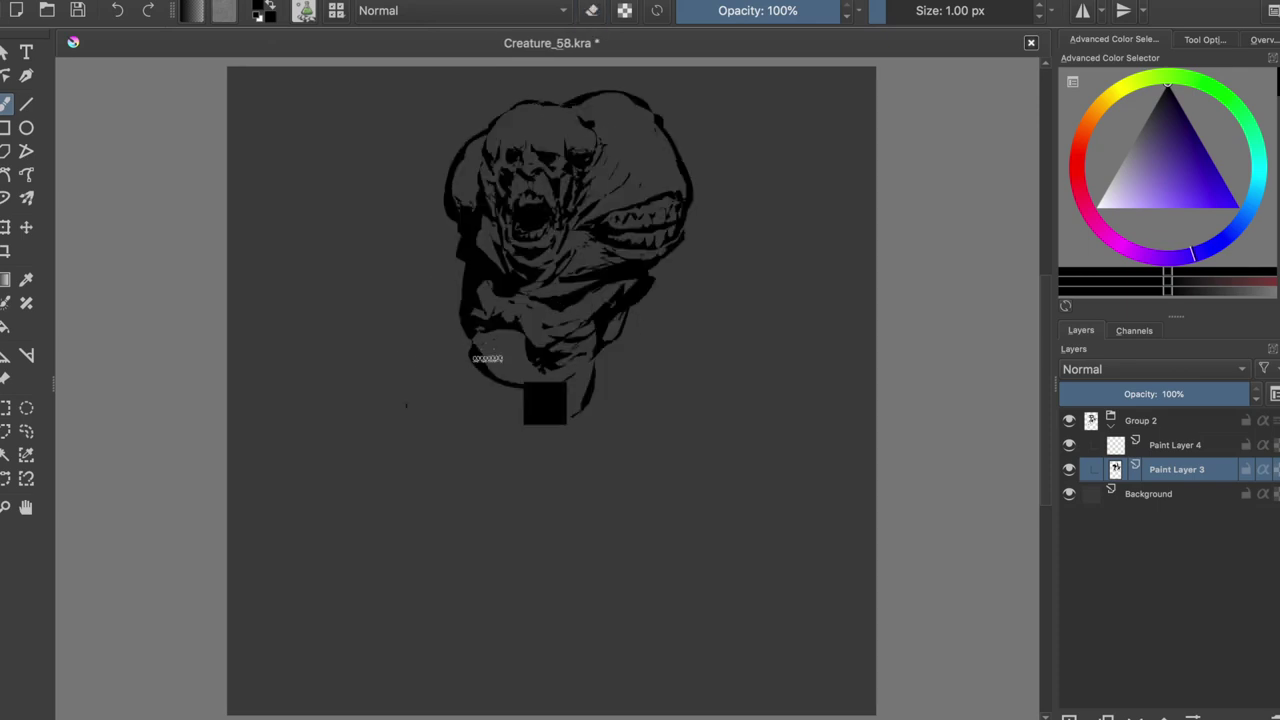
key("e")
left_click_drag(500, 360, 480, 340)
key("e")
mouse_move(540, 410)
left_mouse_down()
mouse_move(449, 347)
mouse_move(440, 372)
mouse_move(555, 383)
left_mouse_up()
key("e")
key("e")
key("e")
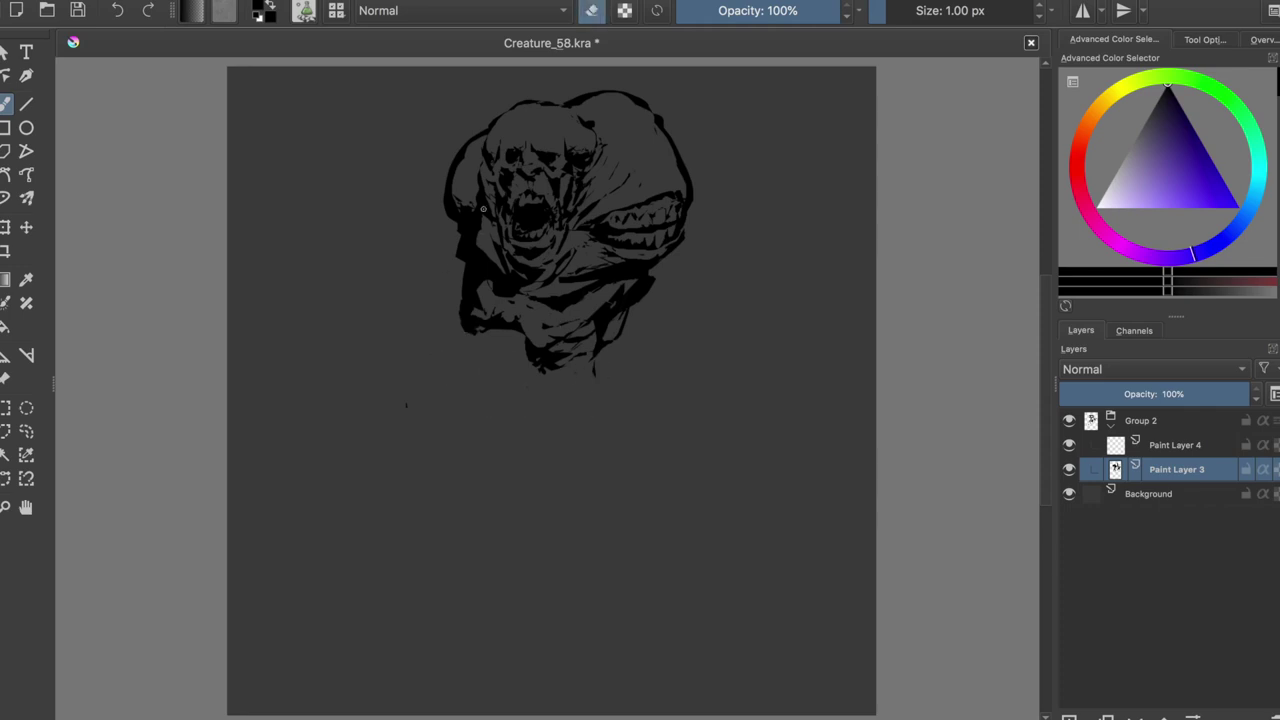
key("ctrl+s")
key("e")
left_click_drag(585, 320, 640, 275)
Step: Ink the lower neck with a tapering stroke down to its filled tip
key("ctrl+s")
key("m")
key("e")
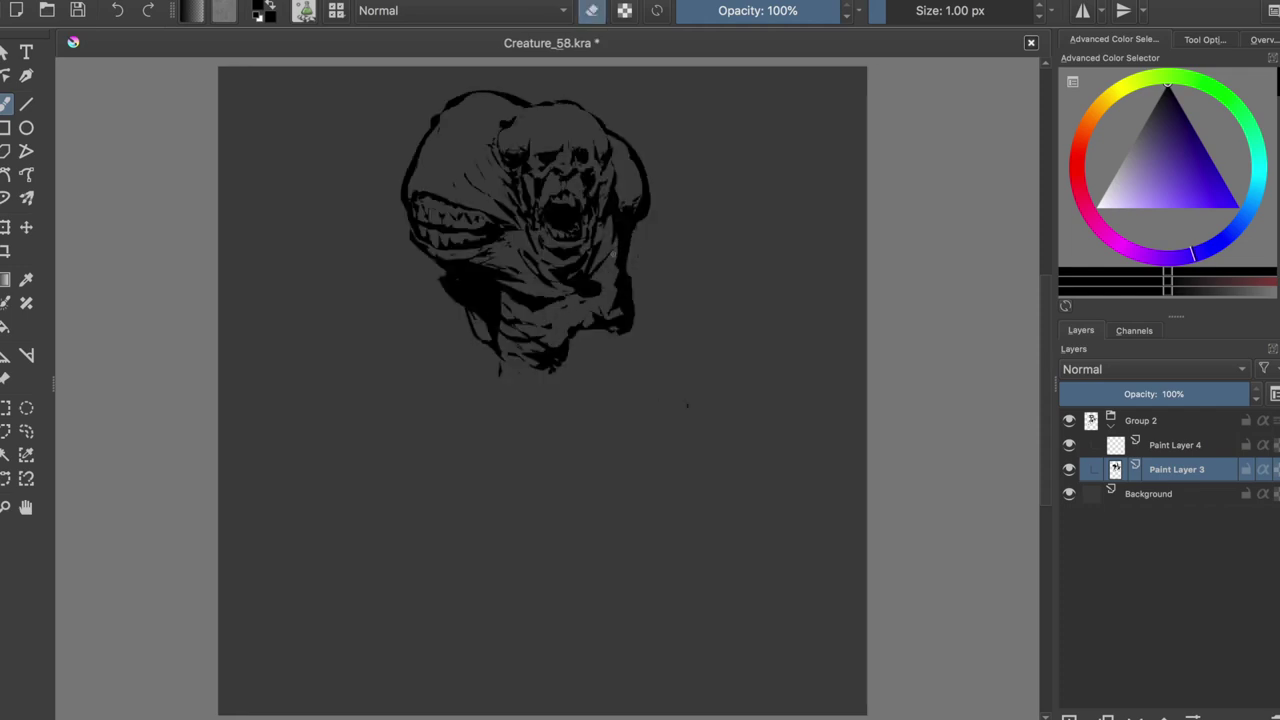
key("ctrl+s")
left_click_drag(457, 300, 445, 275)
key("e")
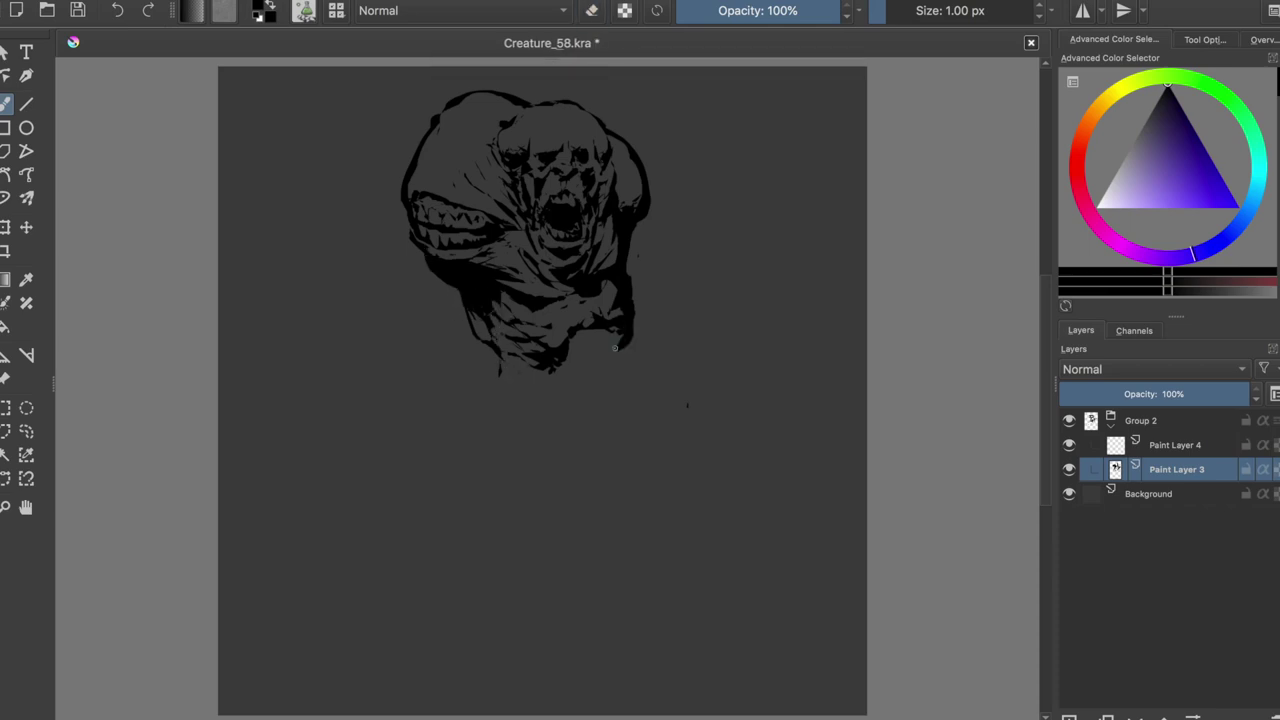
left_click_drag(628, 334, 588, 420)
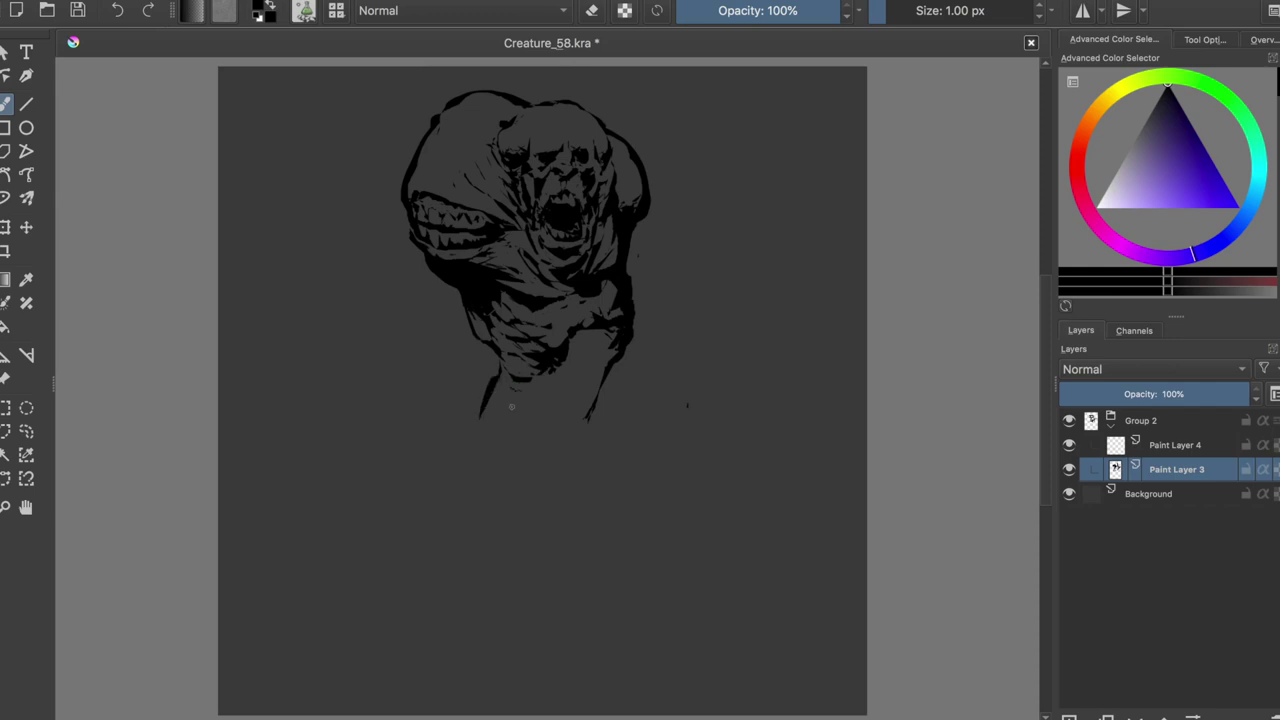
left_click_drag(564, 480, 540, 508)
Step: Add a dark stroke along the left torso and a blade-like stroke left of the shoulder
key("m")
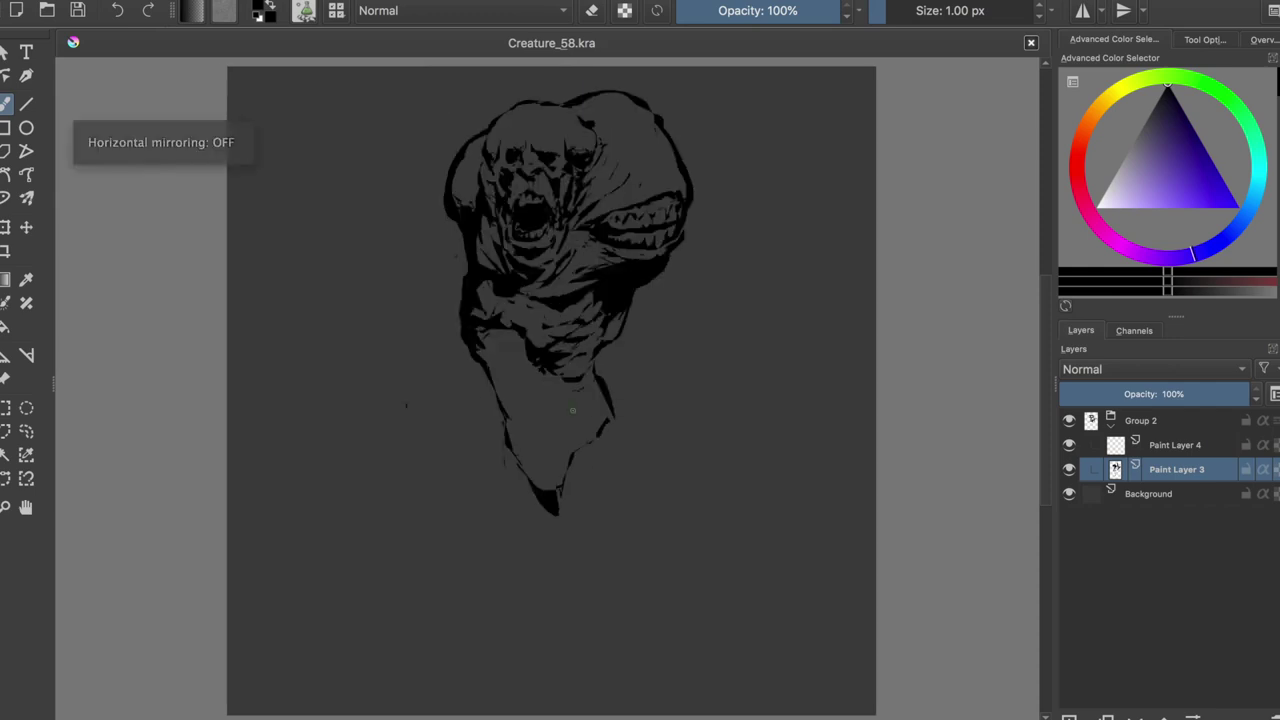
left_click_drag(497, 349, 515, 400)
key("ctrl+s")
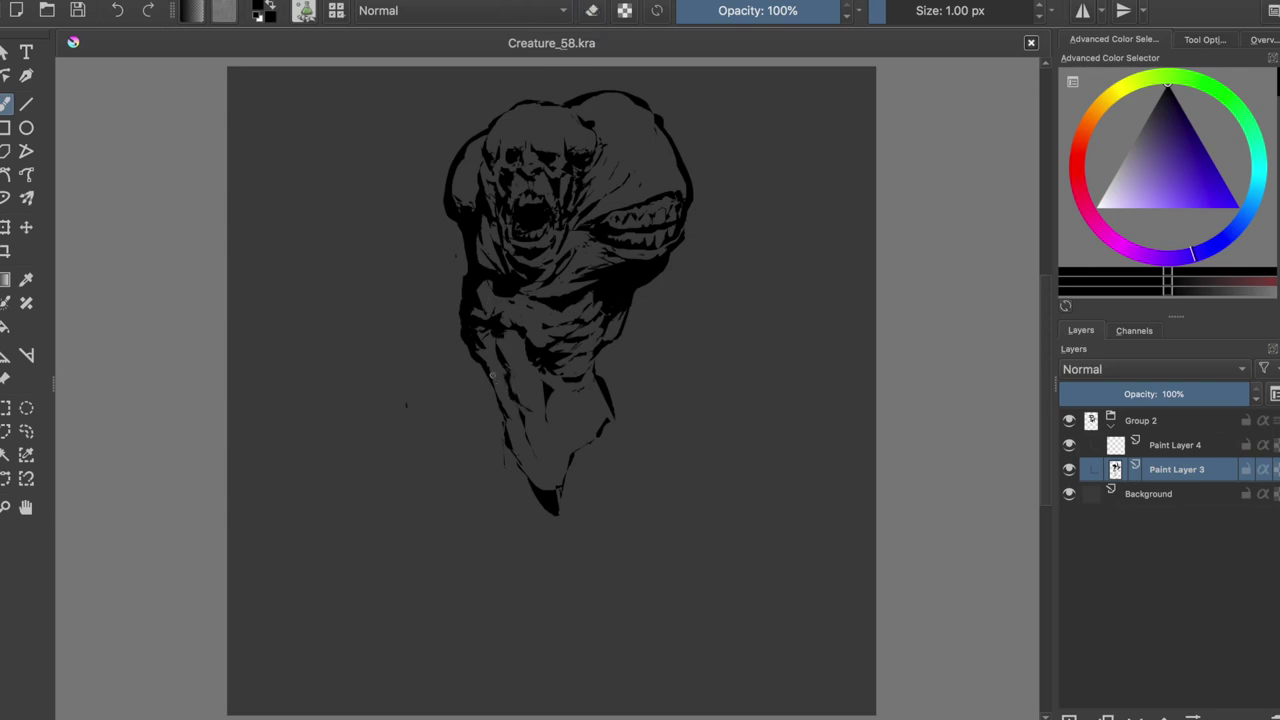
left_click_drag(464, 183, 440, 205)
left_click_drag(432, 148, 372, 368)
key("e")
left_click_drag(432, 148, 448, 178)
key("ctrl+z")
key("ctrl+z")
key("e")
Step: Draw a long leg stroke lower down with hatching inside the leg shape
mouse_move(504, 448)
left_mouse_down()
mouse_move(464, 645)
mouse_move(557, 495)
left_mouse_up()
left_click_drag(506, 596, 484, 666)
left_click_drag(512, 554, 468, 666)
left_click_drag(540, 536, 506, 572)
left_click_drag(504, 656, 488, 712)
key("m")
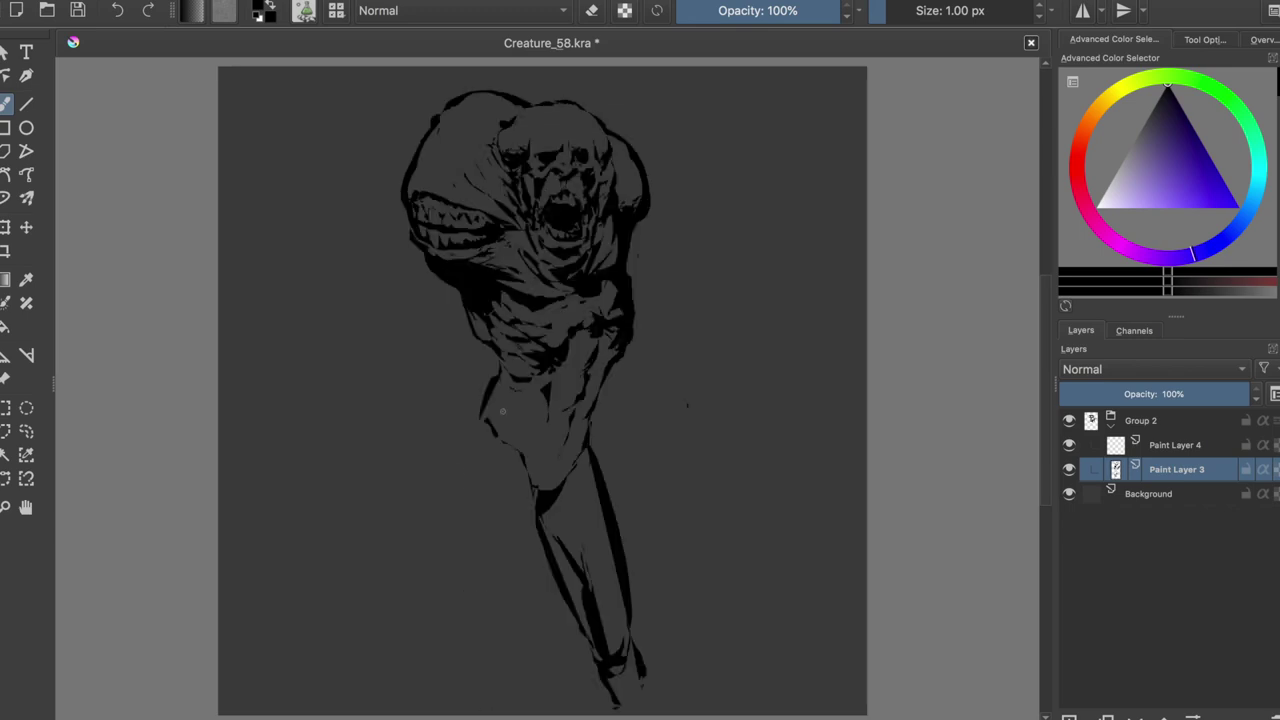
Step: Slim and refine the left leg near the foot, then erase the legs below the torso
mouse_move(474, 420)
left_mouse_down()
mouse_move(452, 510)
mouse_move(440, 690)
mouse_move(504, 556)
left_mouse_up()
left_click_drag(470, 515, 445, 630)
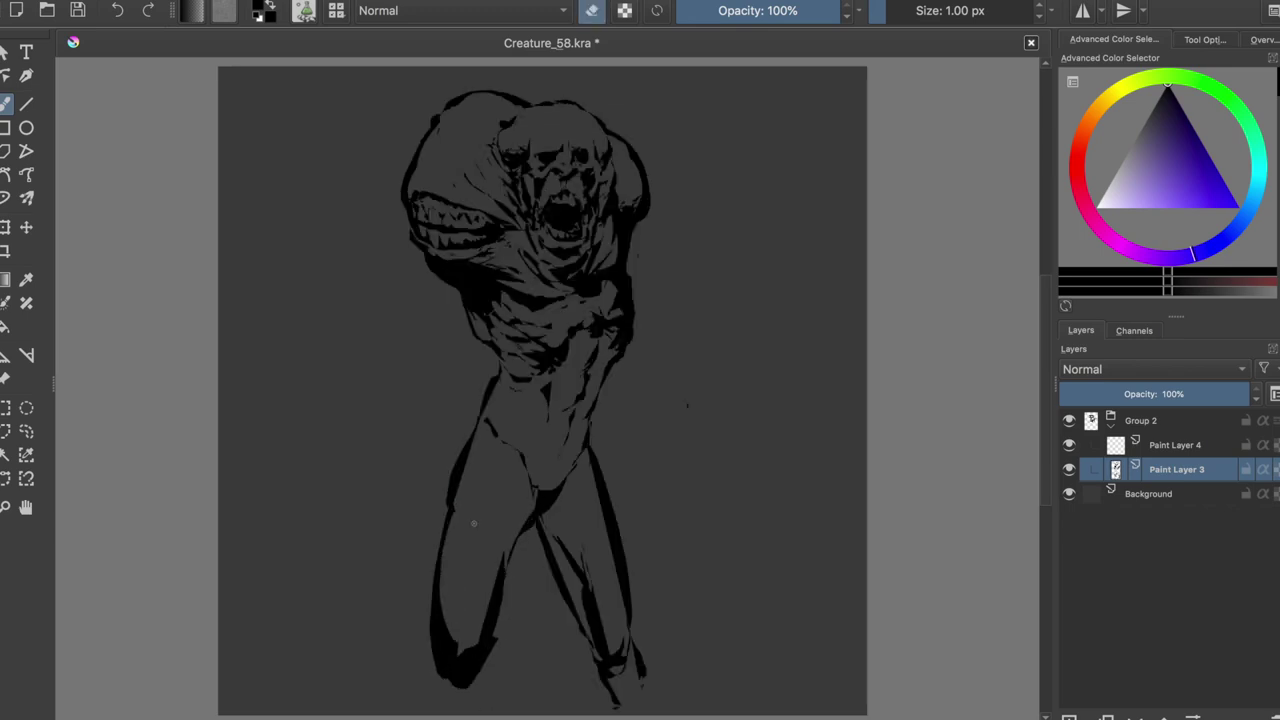
left_click_drag(492, 588, 458, 665)
mouse_move(496, 620)
left_mouse_down()
mouse_move(482, 670)
mouse_move(408, 714)
left_mouse_up()
key("e")
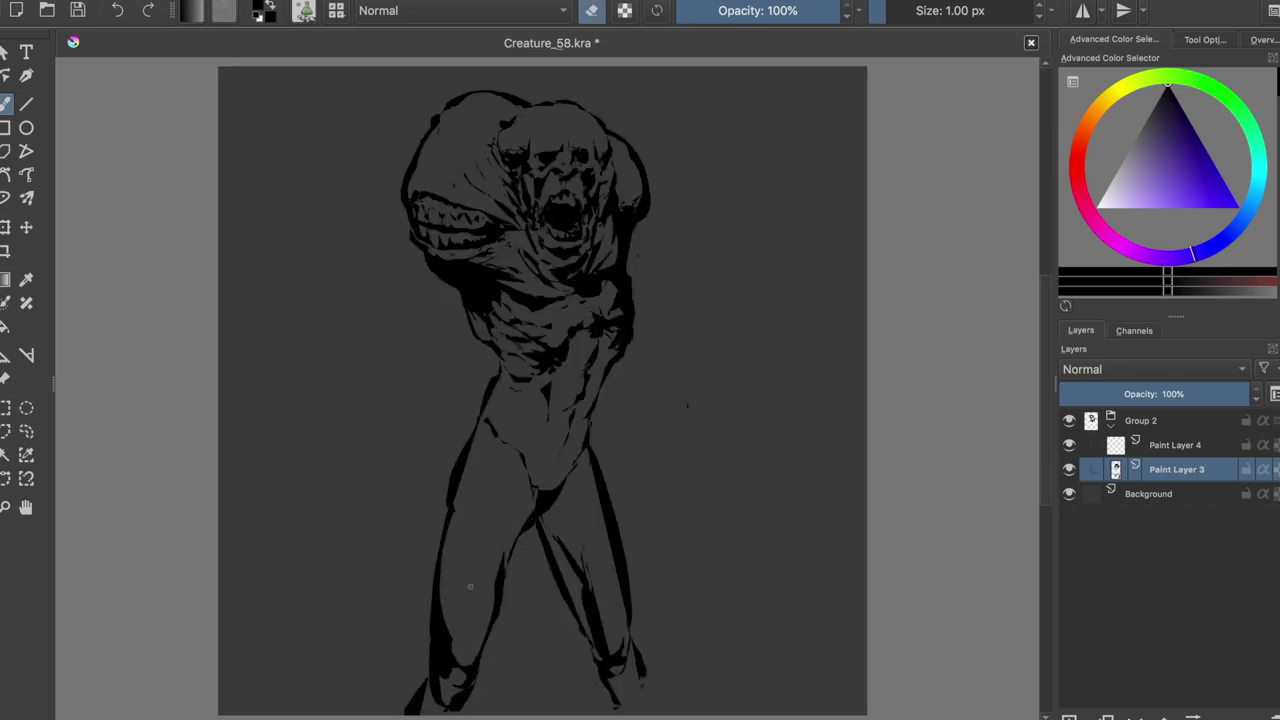
left_click_drag(458, 676, 480, 640)
left_click_drag(620, 700, 603, 415)
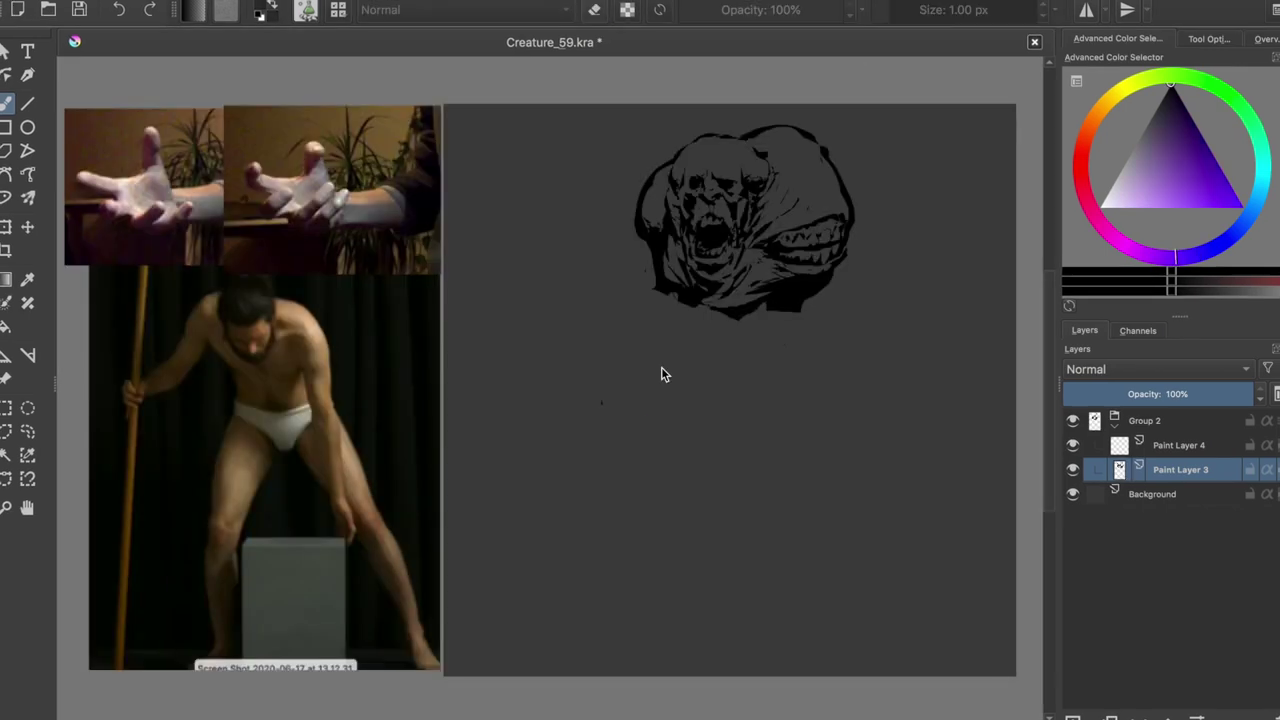
Step: Erase part of the creature's right jaw, touch up the head's top right, and save
key("e")
mouse_move(805, 235)
left_mouse_down()
mouse_move(763, 262)
mouse_move(838, 224)
mouse_move(792, 250)
left_mouse_up()
key("e")
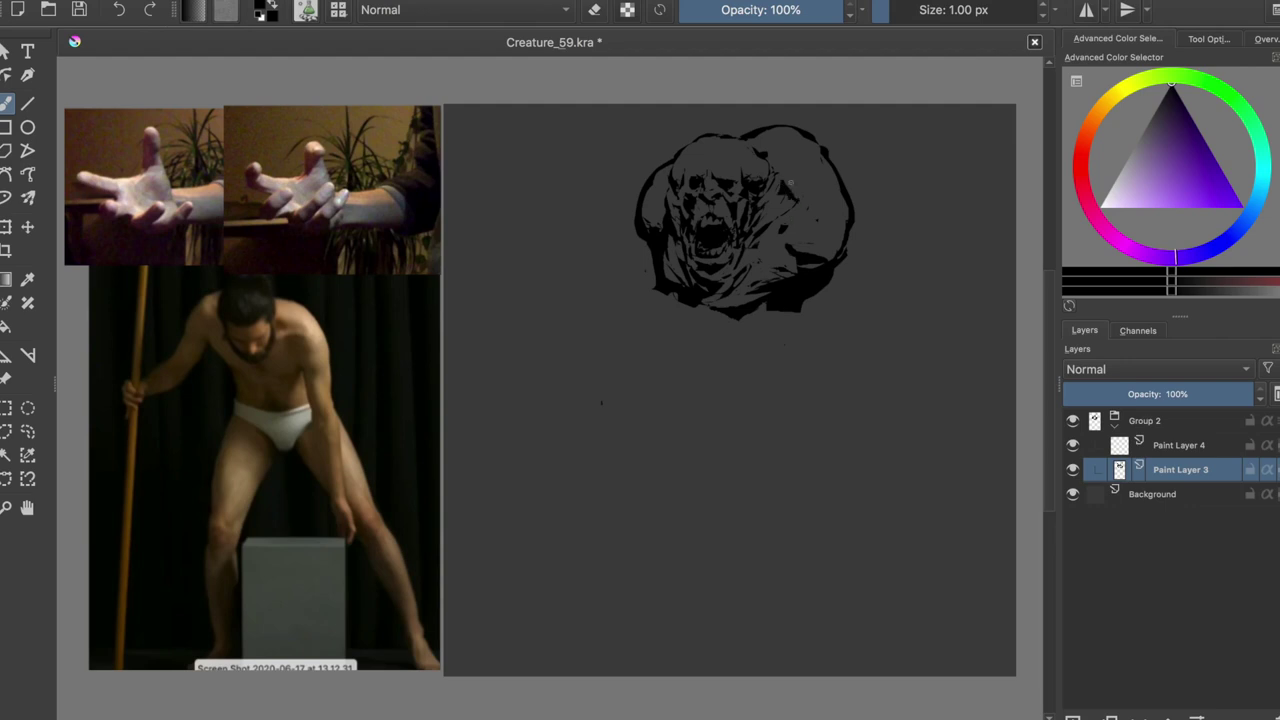
left_click_drag(772, 160, 778, 165)
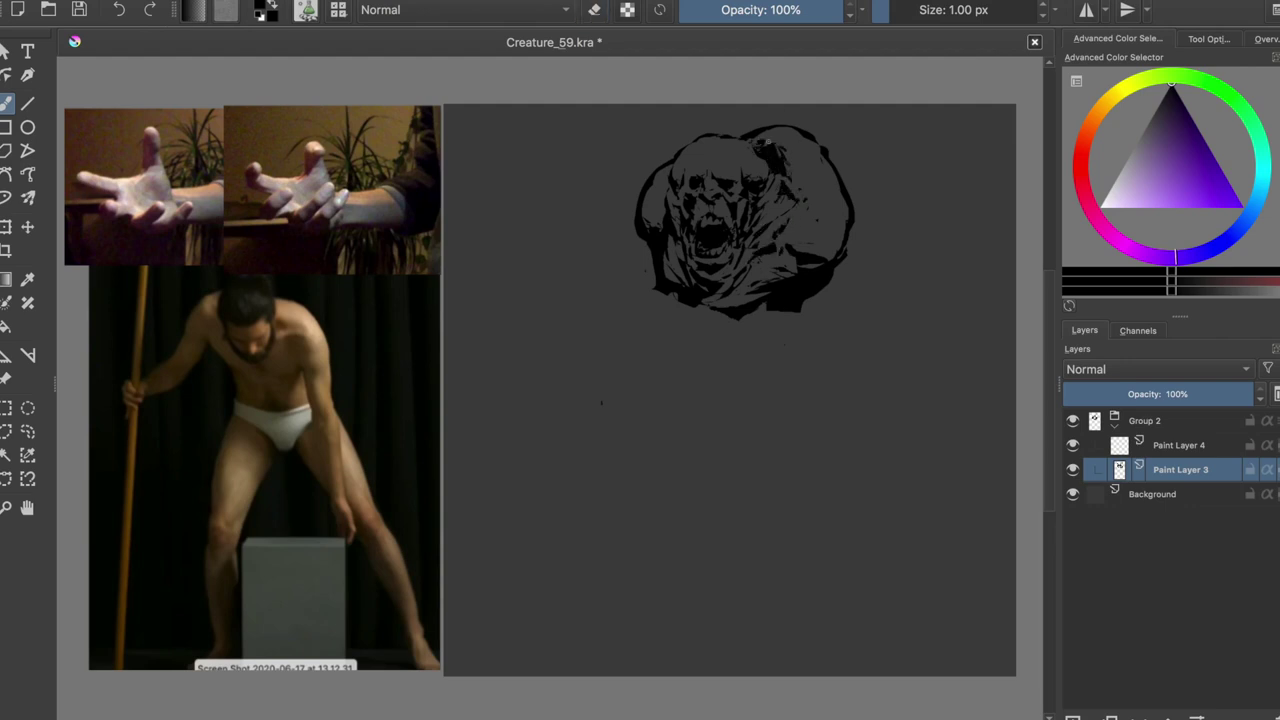
key("e")
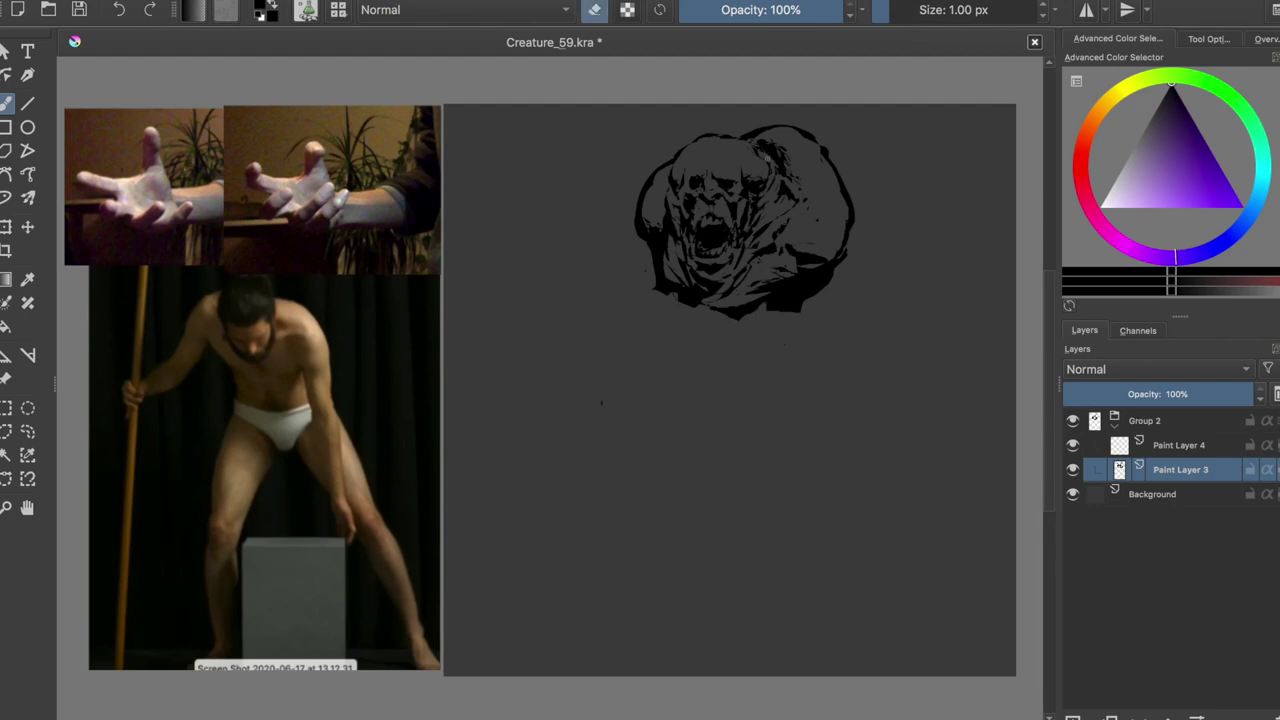
key("e")
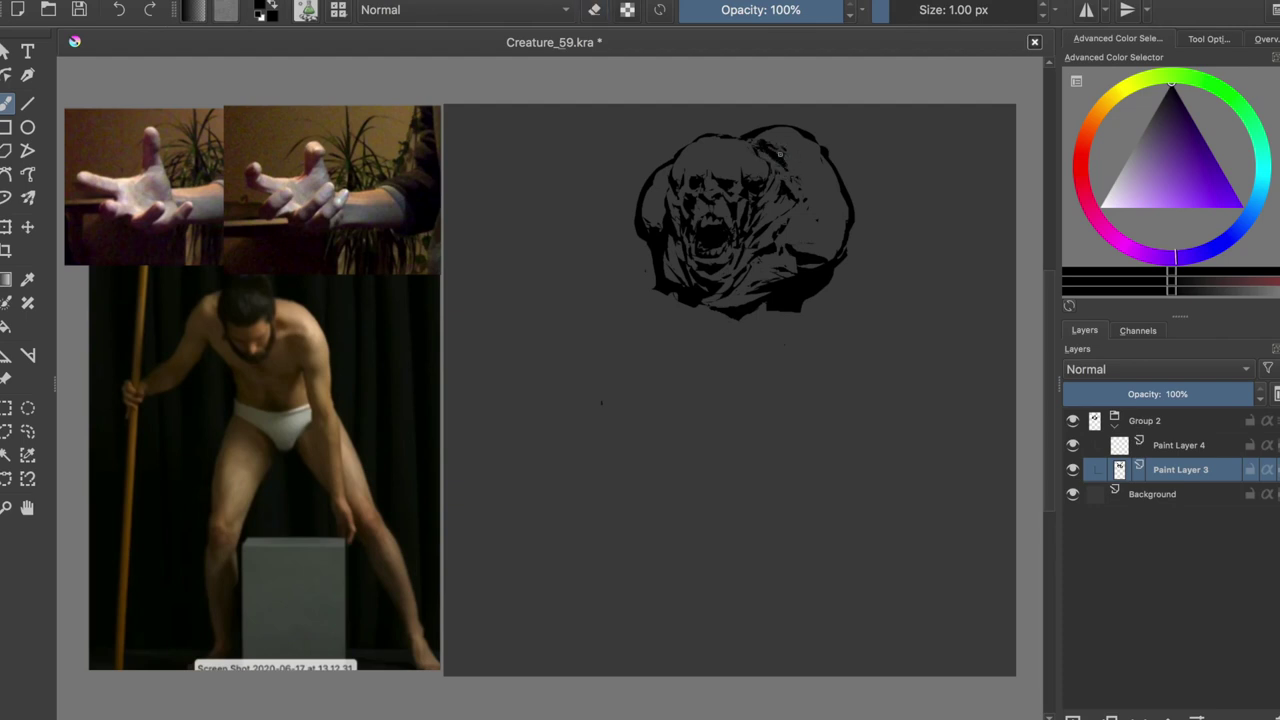
key("e")
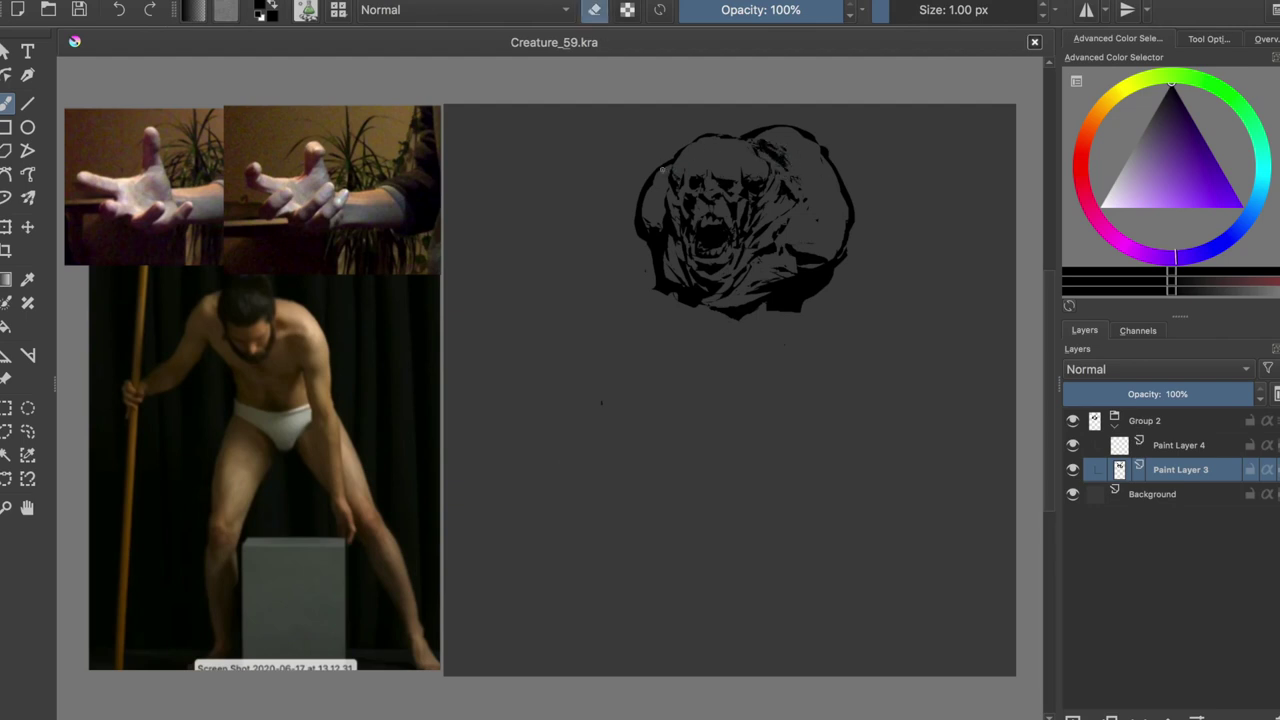
key("e")
key("ctrl+s")
Step: Ink the head's lower-left edge and rework its lower right edge, then save
left_click_drag(659, 269, 711, 307)
key("e")
mouse_move(818, 269)
left_mouse_down()
mouse_move(800, 290)
mouse_move(827, 276)
mouse_move(782, 306)
mouse_move(800, 334)
left_mouse_up()
key("e")
key("e")
key("e")
key("e")
mouse_move(808, 294)
left_mouse_down()
mouse_move(796, 311)
mouse_move(817, 270)
mouse_move(778, 260)
mouse_move(776, 304)
mouse_move(790, 318)
mouse_move(828, 250)
left_mouse_up()
key("e")
key("e")
key("e")
key("e")
key("e")
key("e")
key("ctrl+s")
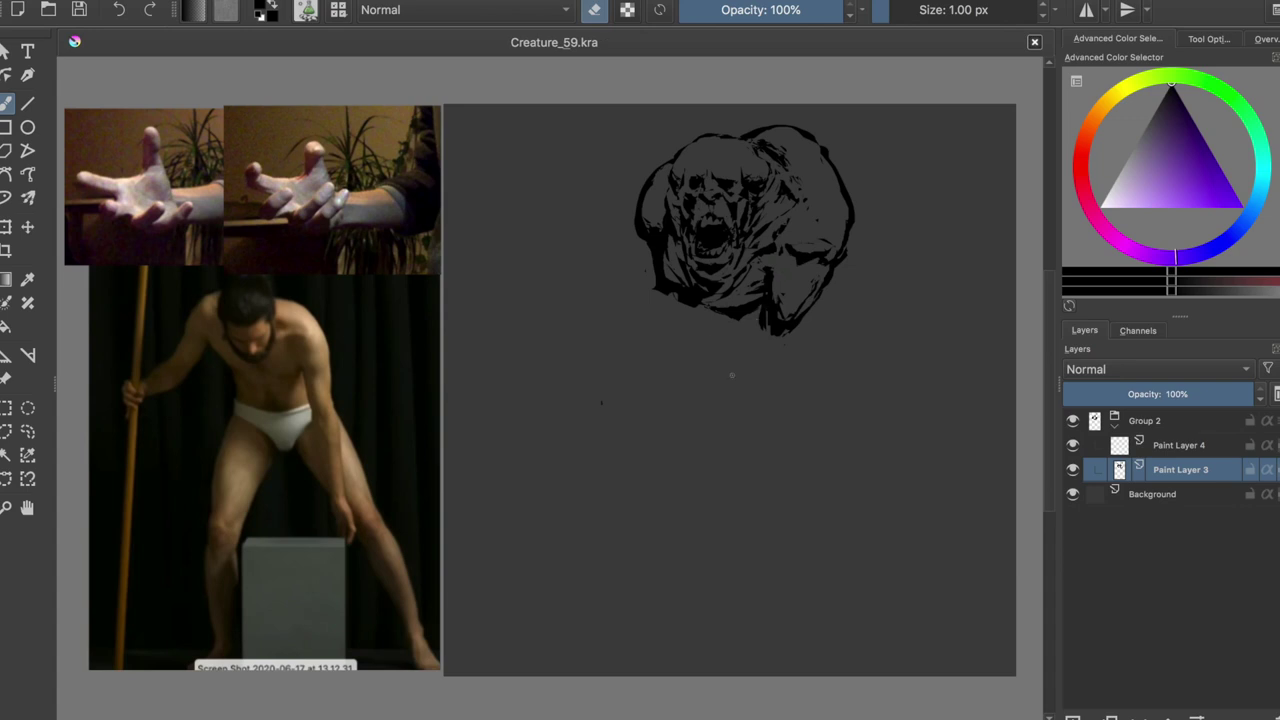
Step: Paint a thick limb extending down from the body, ending in a long tapered leftward sweep
key("e")
left_click_drag(756, 316, 726, 394)
left_click_drag(805, 318, 778, 368)
mouse_move(782, 366)
left_mouse_down()
mouse_move(746, 424)
mouse_move(756, 382)
mouse_move(748, 420)
mouse_move(601, 446)
left_mouse_up()
mouse_move(731, 452)
left_mouse_down()
mouse_move(713, 429)
mouse_move(650, 455)
left_mouse_up()
left_click_drag(728, 450, 595, 478)
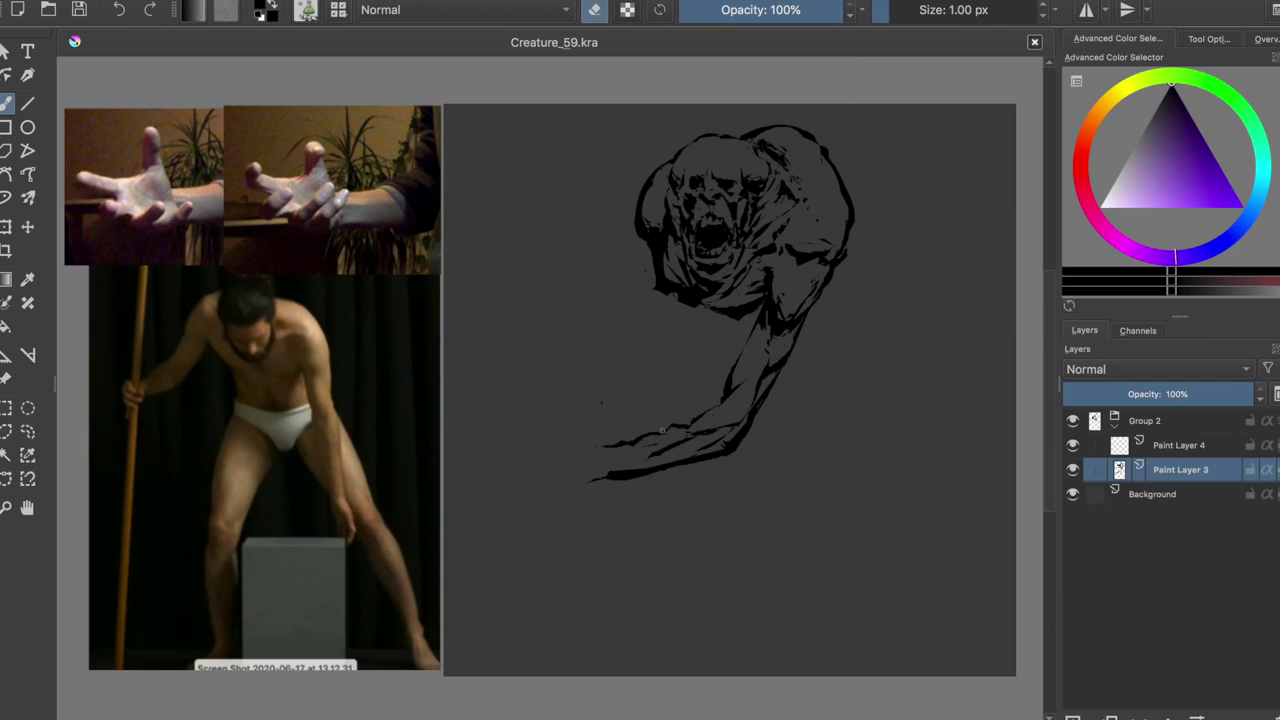
key("ctrl+s")
Step: Add marks on the limb and shoulder, and paint a thick arm reaching down-left of the head
left_click_drag(746, 370, 756, 358)
key("ctrl+s")
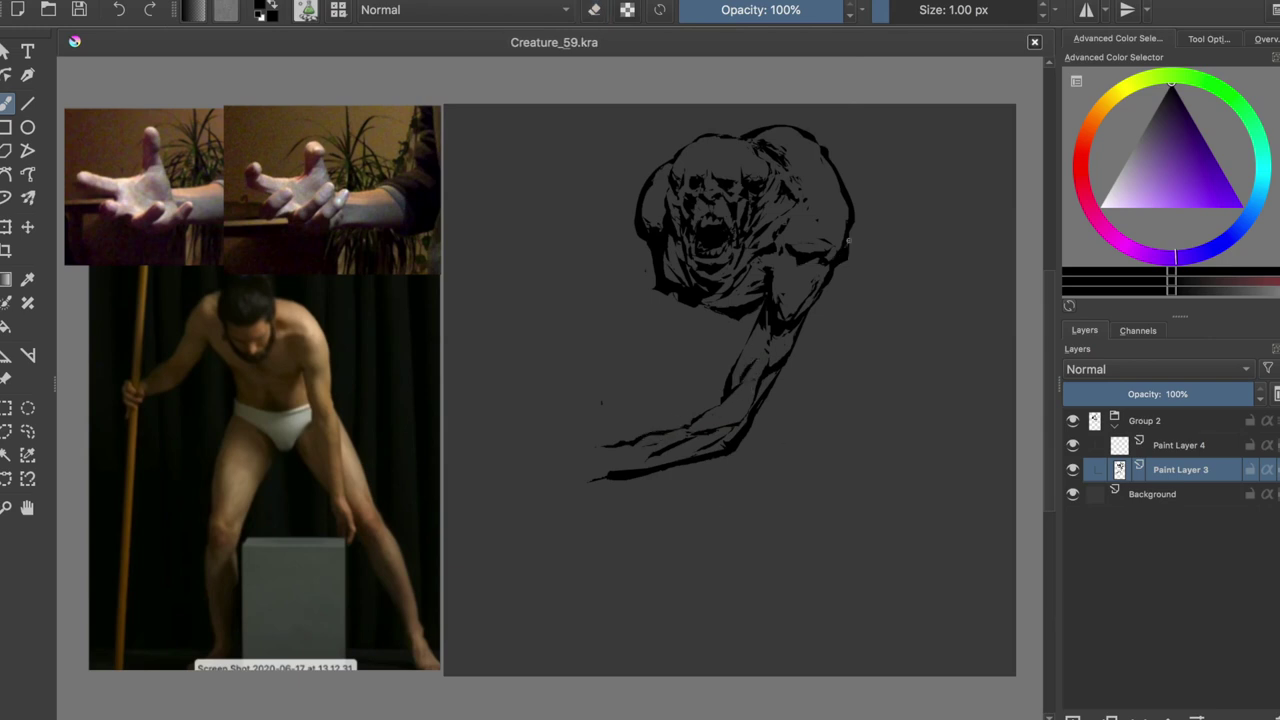
mouse_move(844, 264)
left_mouse_down()
mouse_move(824, 288)
mouse_move(818, 270)
left_mouse_up()
key("ctrl+s")
key("ctrl+s")
left_click_drag(641, 205, 592, 302)
mouse_move(650, 256)
left_mouse_down()
mouse_move(610, 300)
mouse_move(629, 292)
mouse_move(540, 348)
left_mouse_up()
mouse_move(610, 310)
left_mouse_down()
mouse_move(590, 335)
mouse_move(555, 343)
mouse_move(571, 330)
left_mouse_up()
key("ctrl+s")
Step: Erase the arm's join and move the arm up beside the head using an elliptical selection
key("e")
left_click_drag(652, 212, 600, 318)
key("t")
left_click(28, 408)
mouse_move(482, 252)
left_mouse_down()
mouse_move(614, 376)
mouse_move(640, 289)
left_mouse_up()
key("t")
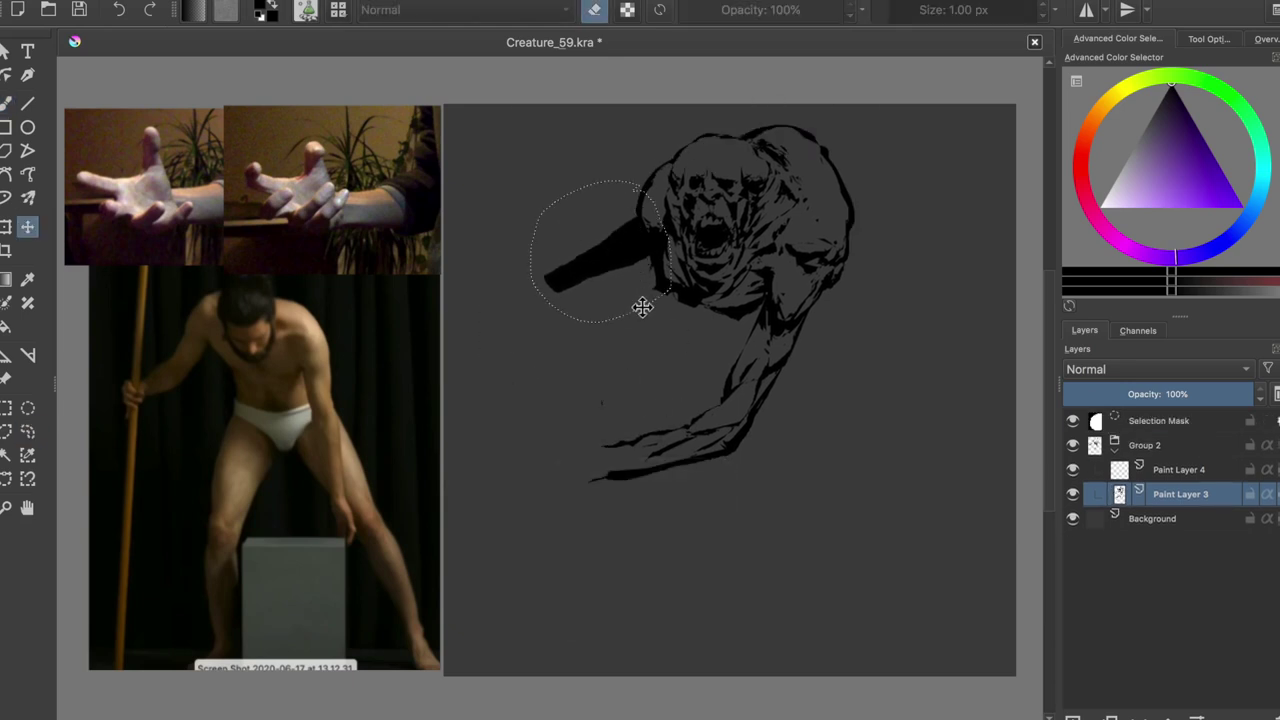
key("ctrl+shift+a")
key("b")
key("e")
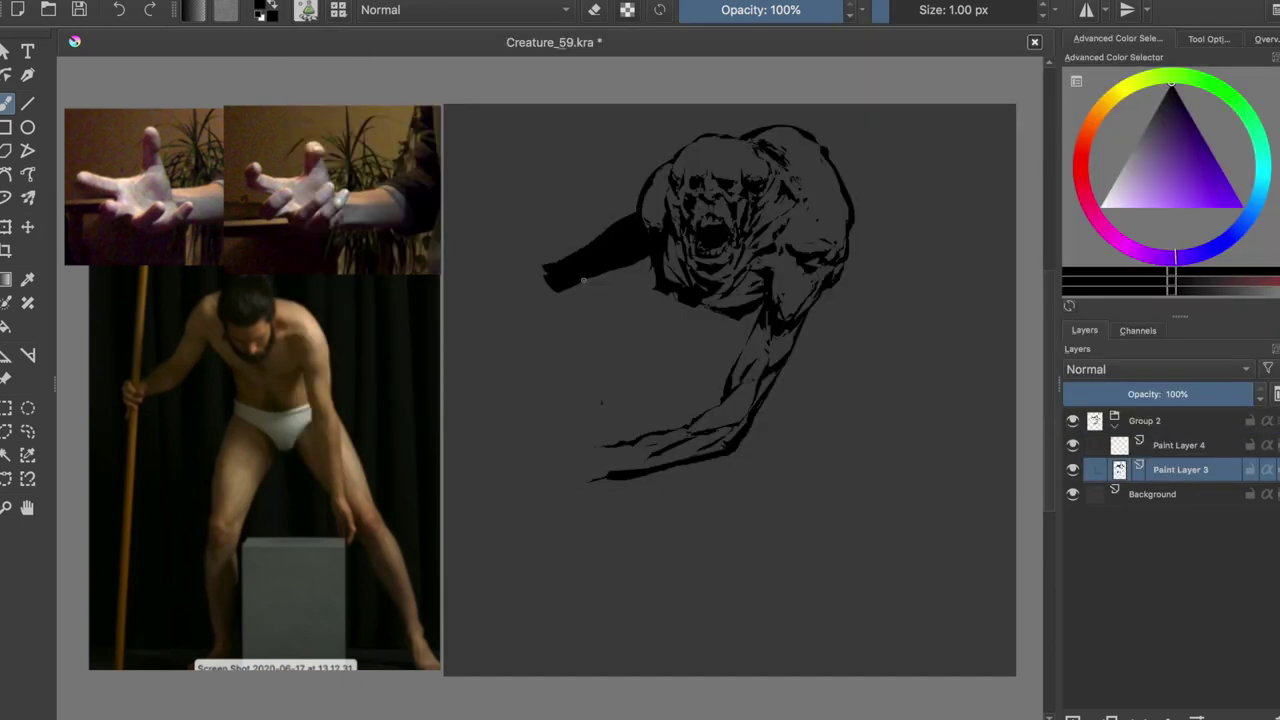
Step: Extend the raised arm into a clawed hand and dab small ink marks near the face
mouse_move(559, 292)
left_mouse_down()
mouse_move(510, 280)
mouse_move(530, 242)
mouse_move(484, 266)
mouse_move(519, 287)
mouse_move(481, 247)
left_mouse_up()
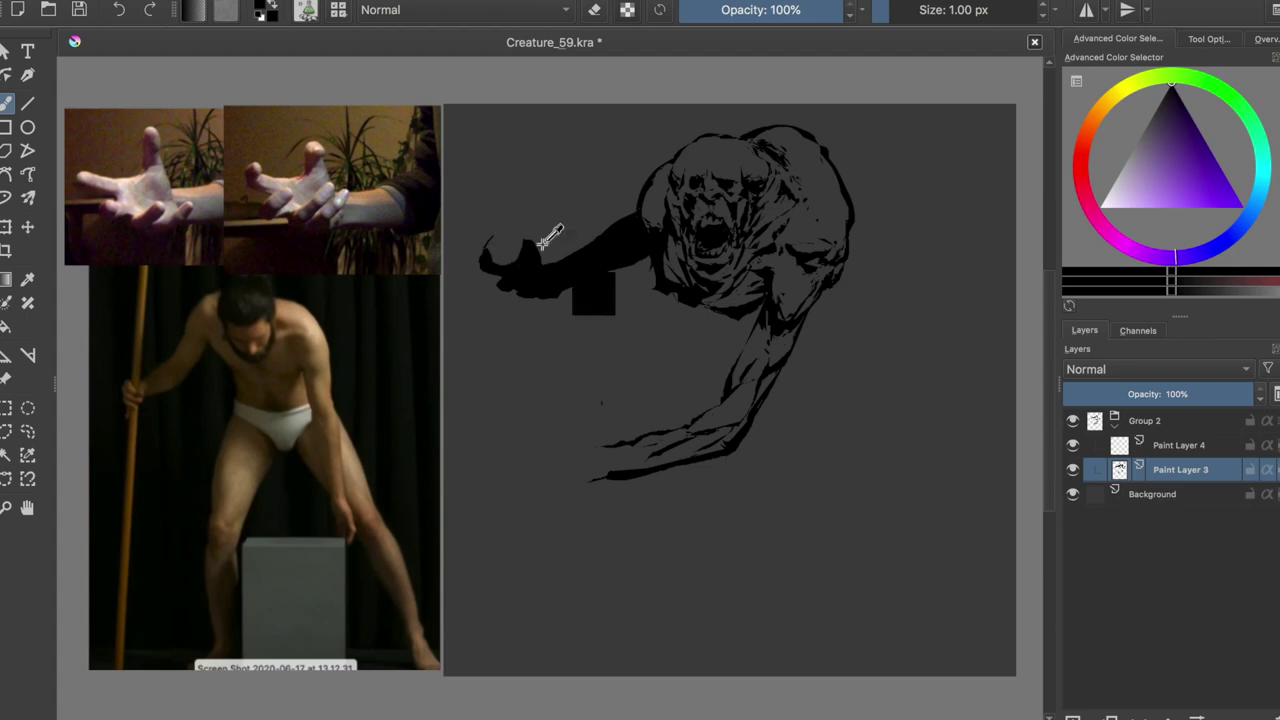
key("ctrl+s")
left_click(663, 210)
key("ctrl+s")
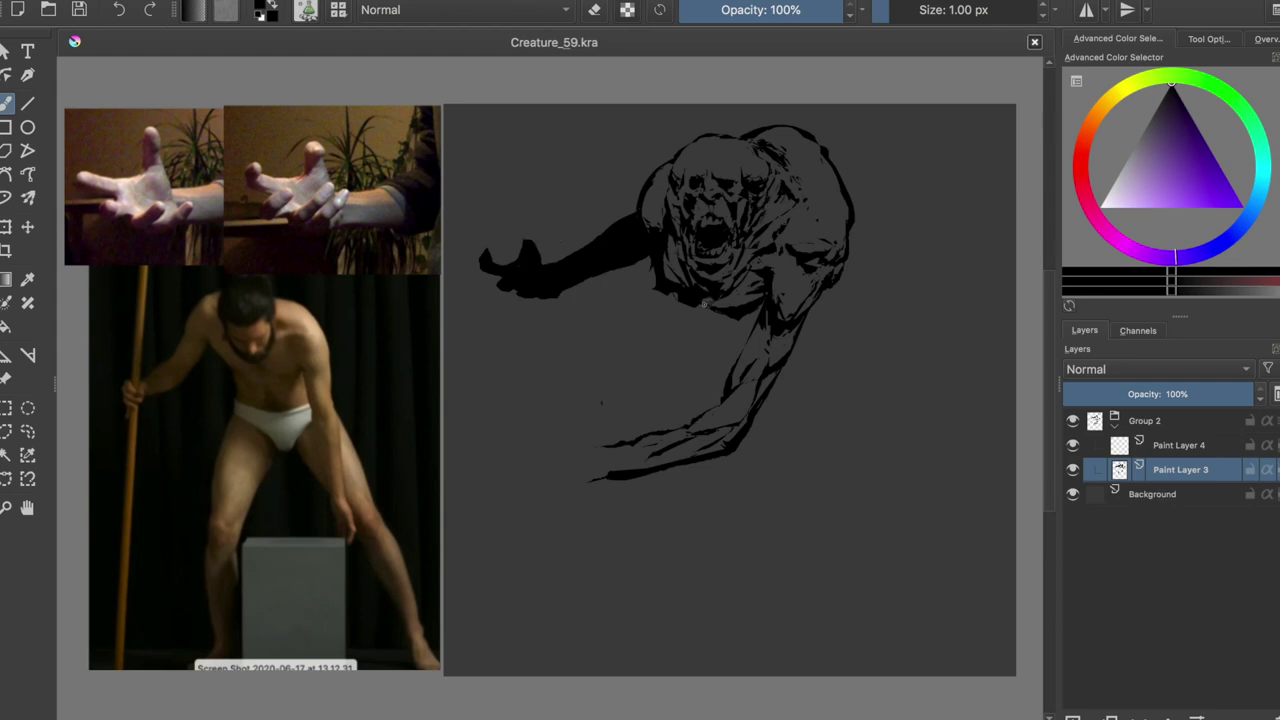
left_click(656, 246)
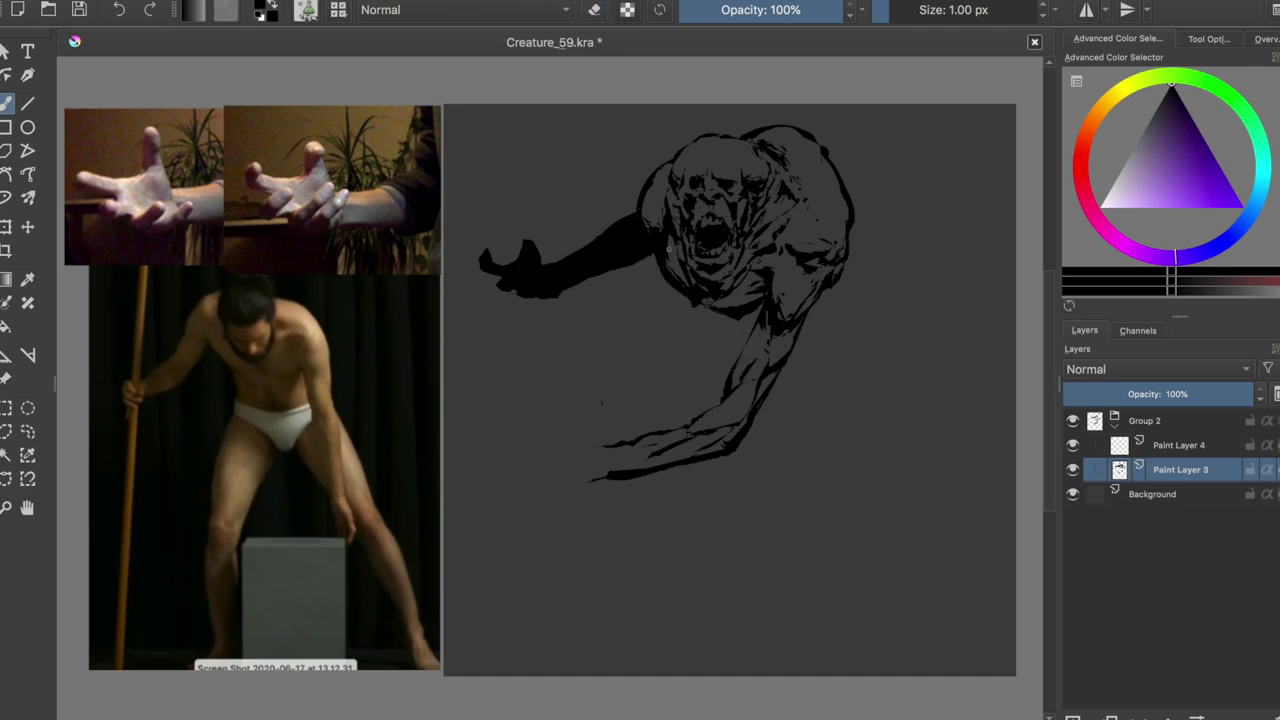
Step: Shade under the chin and ink a long line and fill down the creature's right side
mouse_move(686, 319)
left_mouse_down()
mouse_move(726, 327)
mouse_move(696, 366)
mouse_move(715, 327)
left_mouse_up()
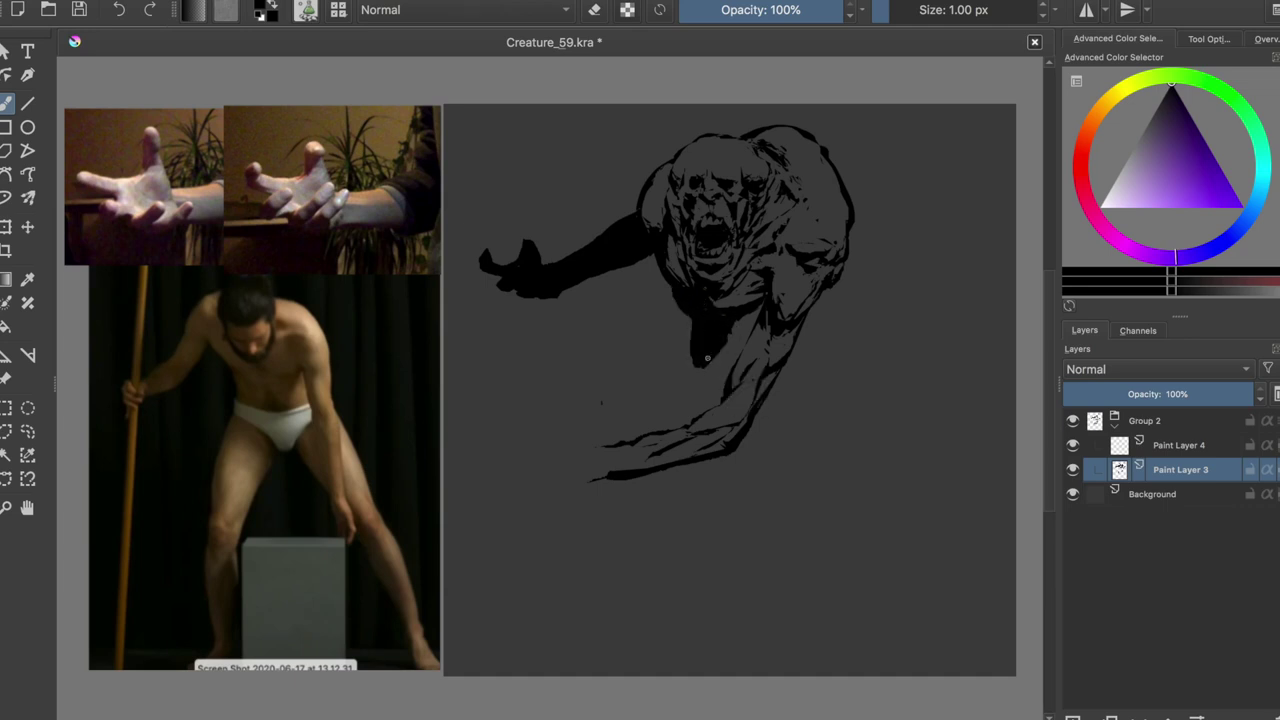
left_click_drag(848, 220, 852, 372)
left_click_drag(828, 290, 856, 306)
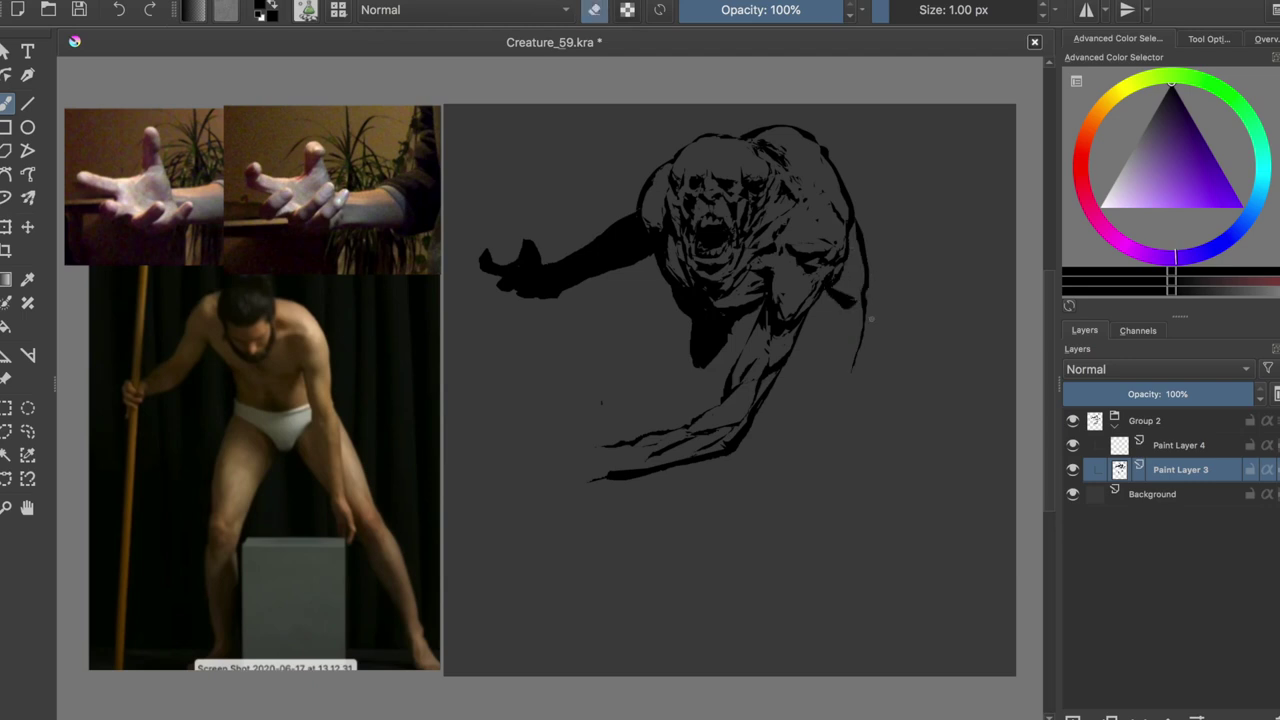
key("ctrl+s")
left_click_drag(684, 292, 686, 312)
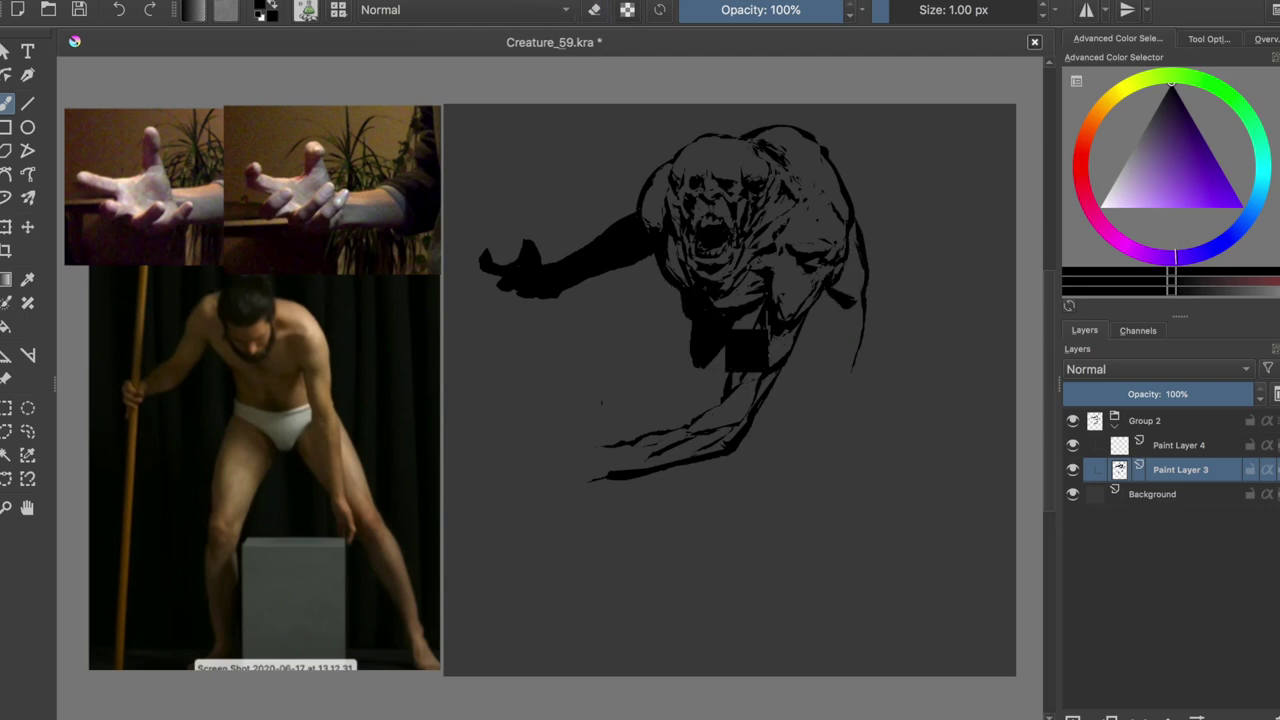
left_click_drag(837, 357, 816, 300)
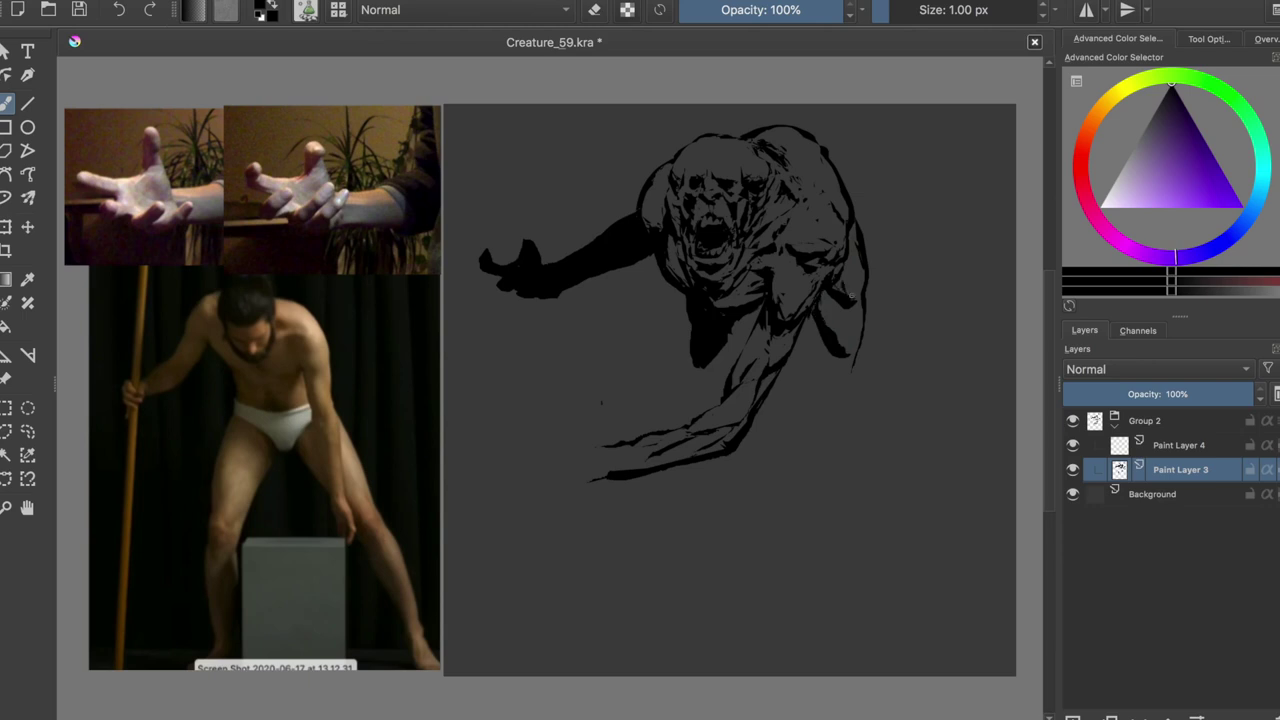
Step: Mirror the view to check proportions, save, and add a small stroke on the body
key("m")
key("ctrl+s")
key("e")
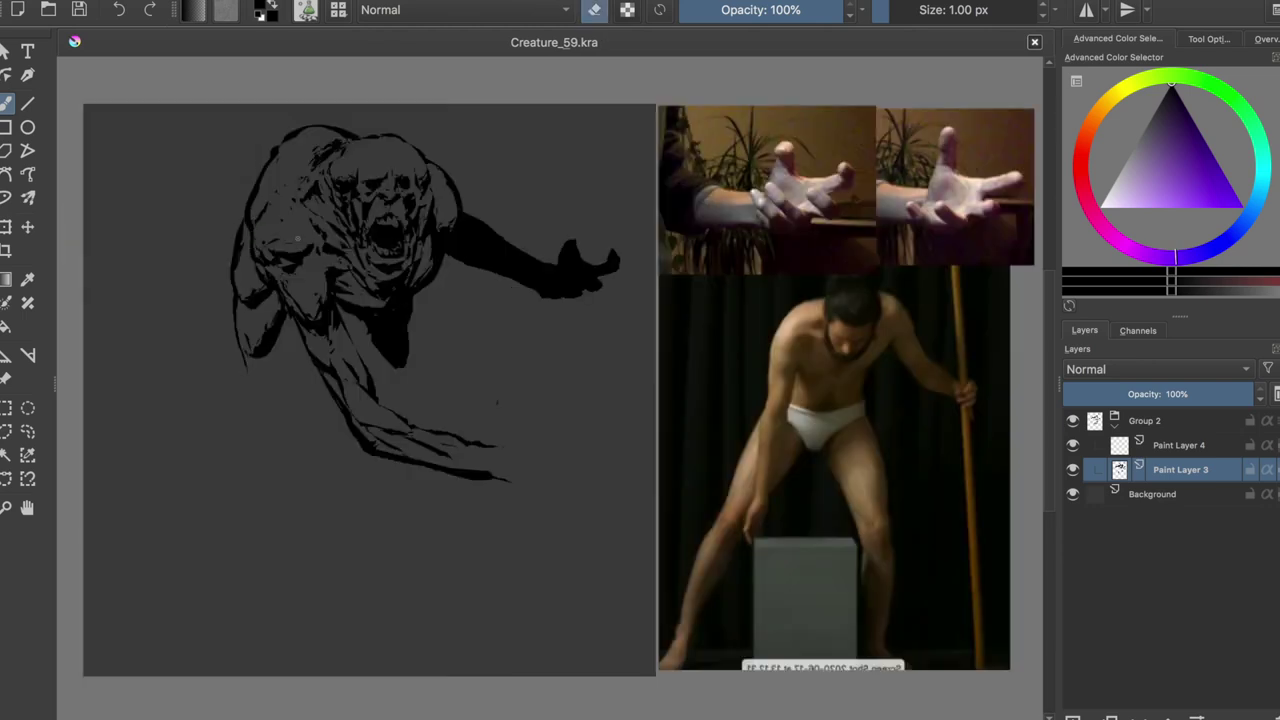
key("m")
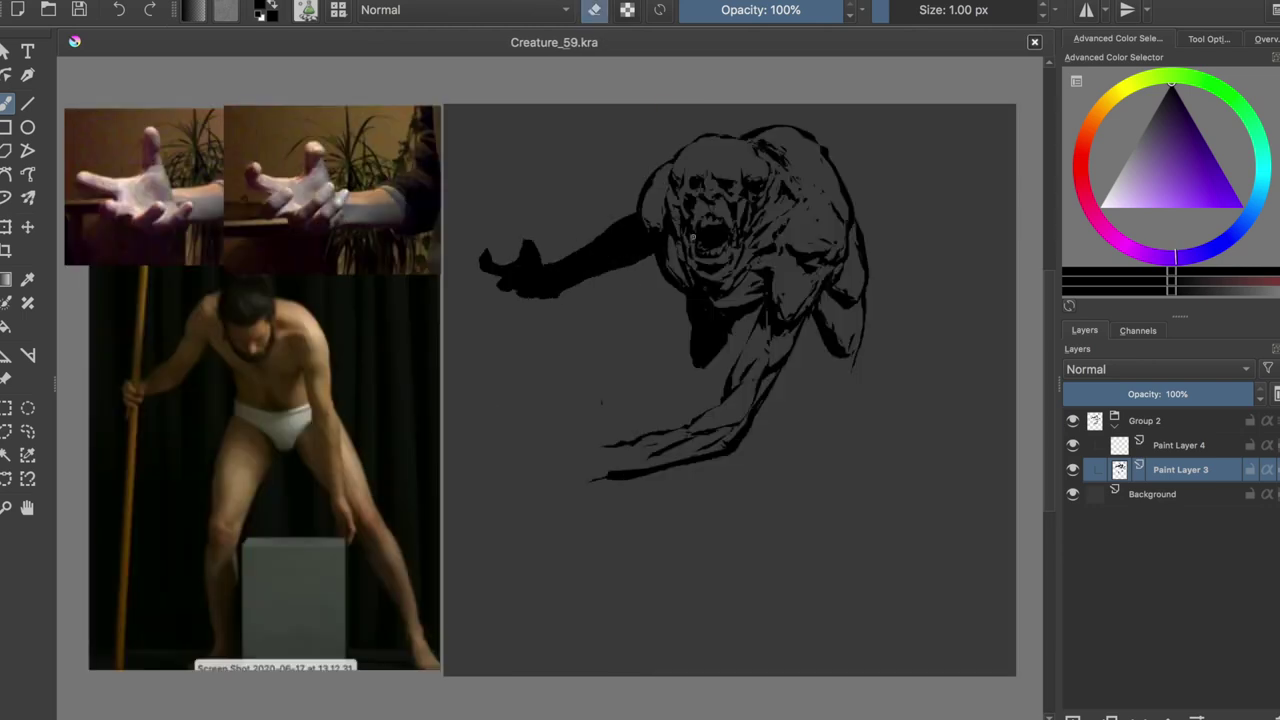
key("e")
left_click_drag(680, 240, 672, 285)
Step: Lasso the long lower limb and rotate it up and to the right toward the body
key("m")
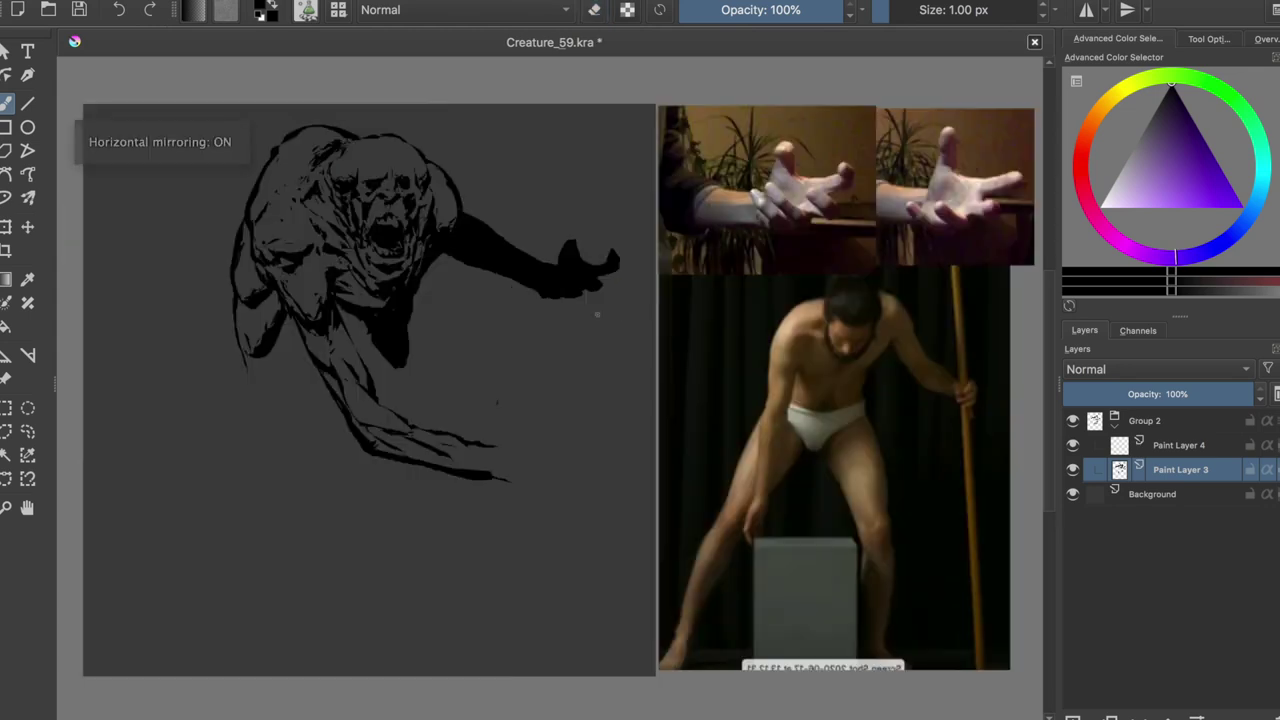
key("m")
key("l")
left_click_drag(780, 250, 805, 222)
key("ctrl+t")
left_click_drag(874, 131, 877, 234)
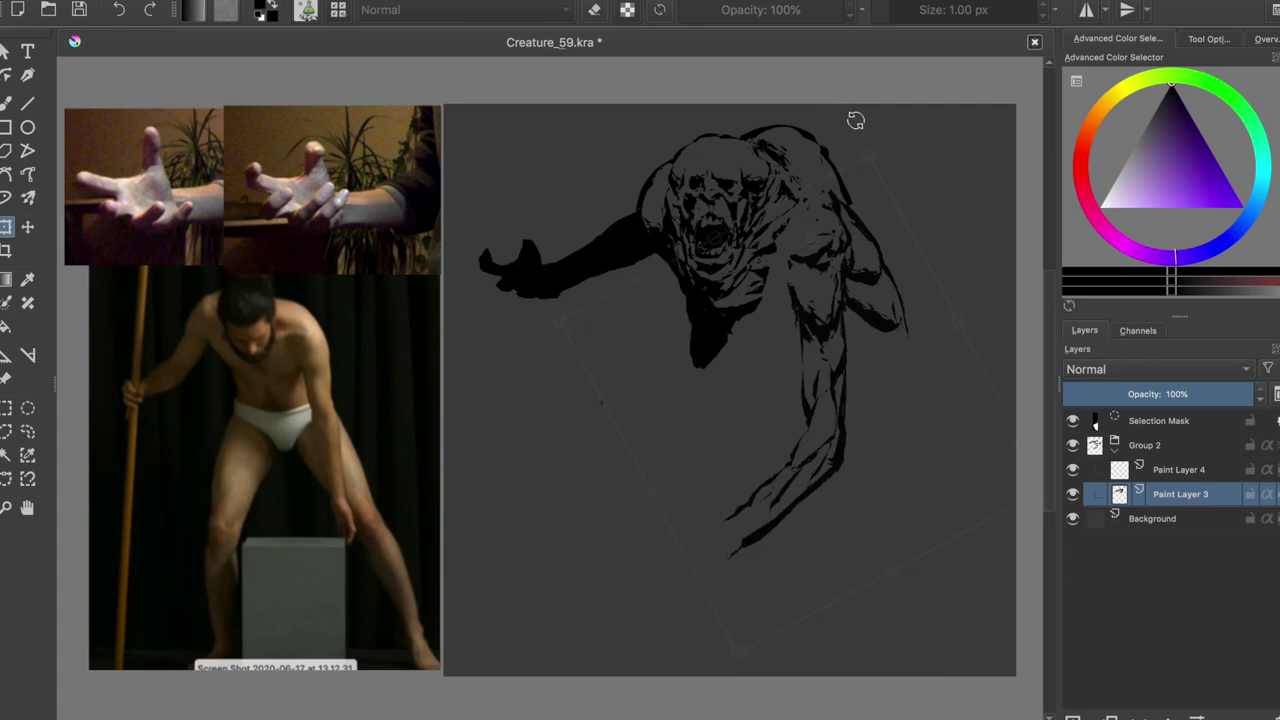
key("b")
key("ctrl+shift+a")
Step: Save the drawing, then paint a small ink stroke on the chest
key("e")
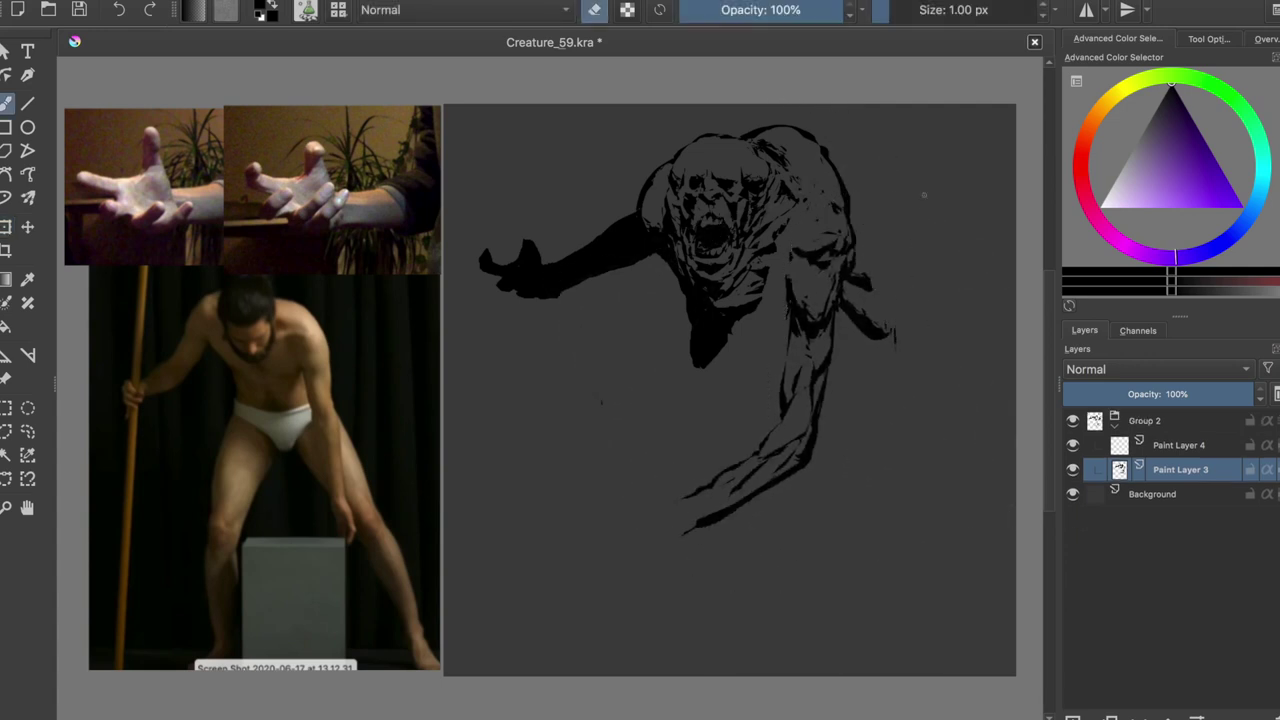
key("e")
key("e")
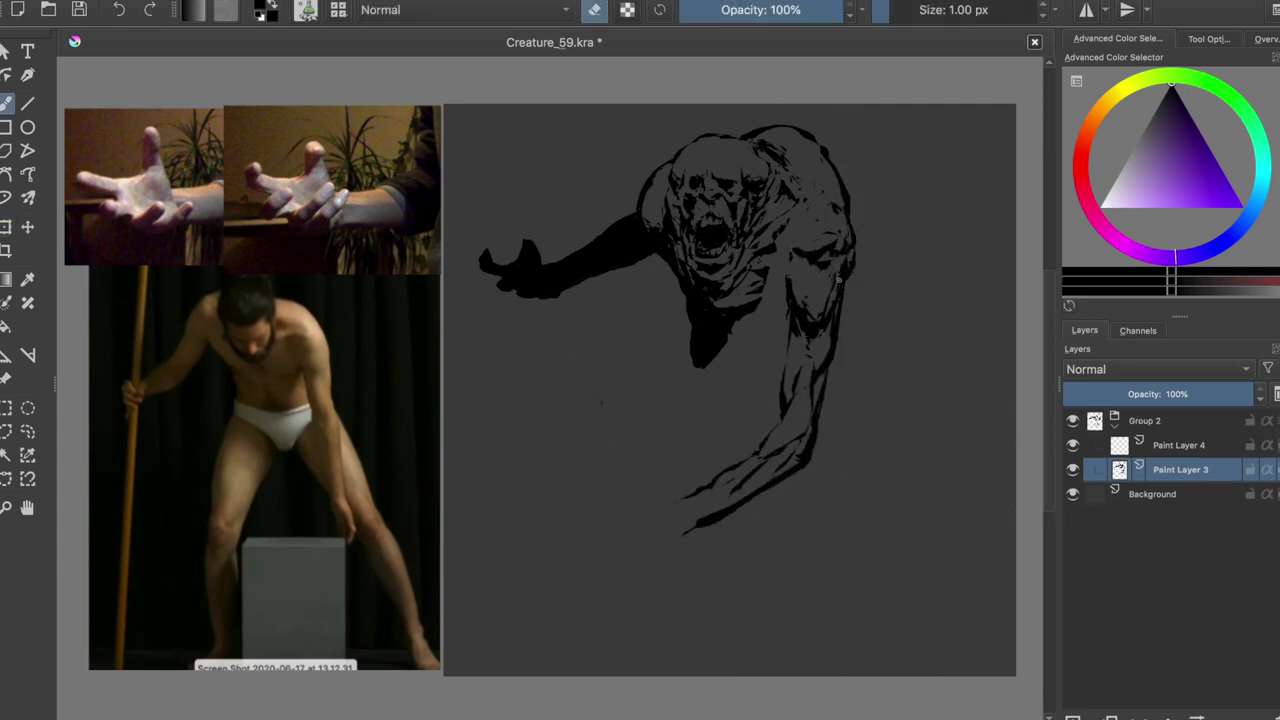
Step: Add dark chest strokes in the mirrored view, then save
key("e")
key("ctrl+s")
left_click(717, 301)
key("ctrl+z")
left_click_drag(760, 284, 770, 306)
key("e")
key("e")
key("e")
key("e")
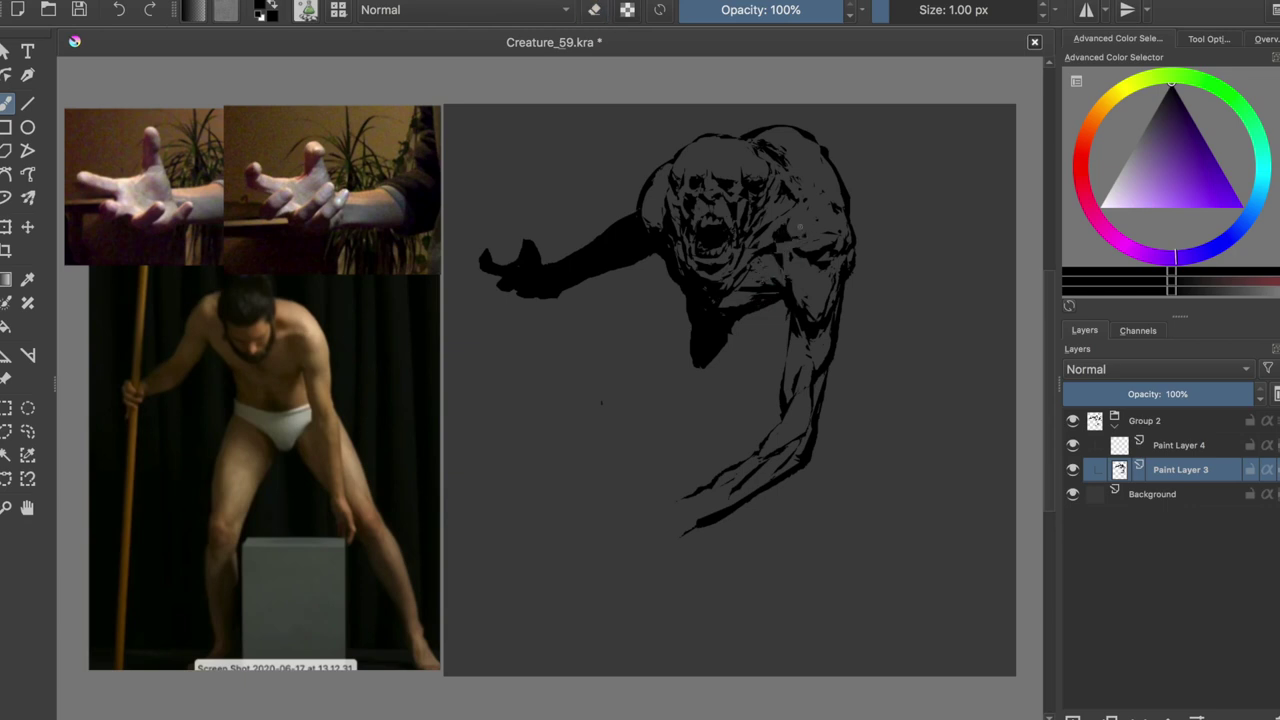
key("m")
left_click_drag(322, 226, 293, 238)
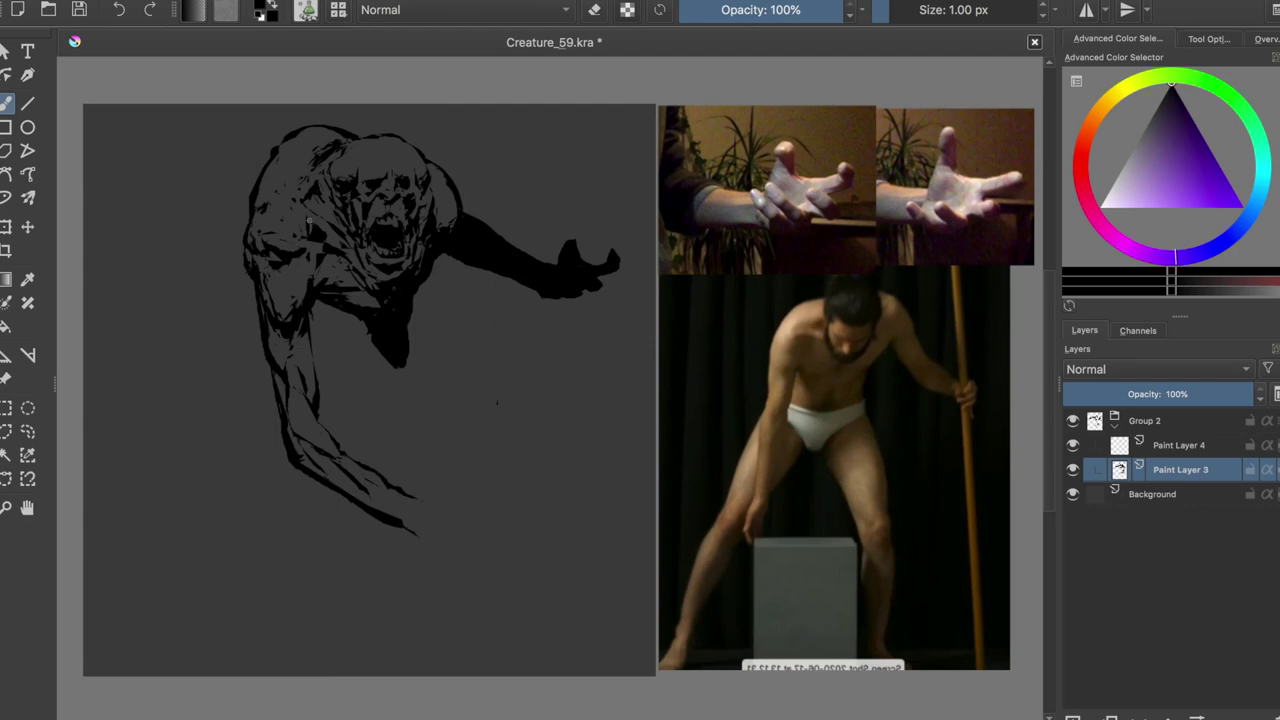
key("m")
key("ctrl+s")
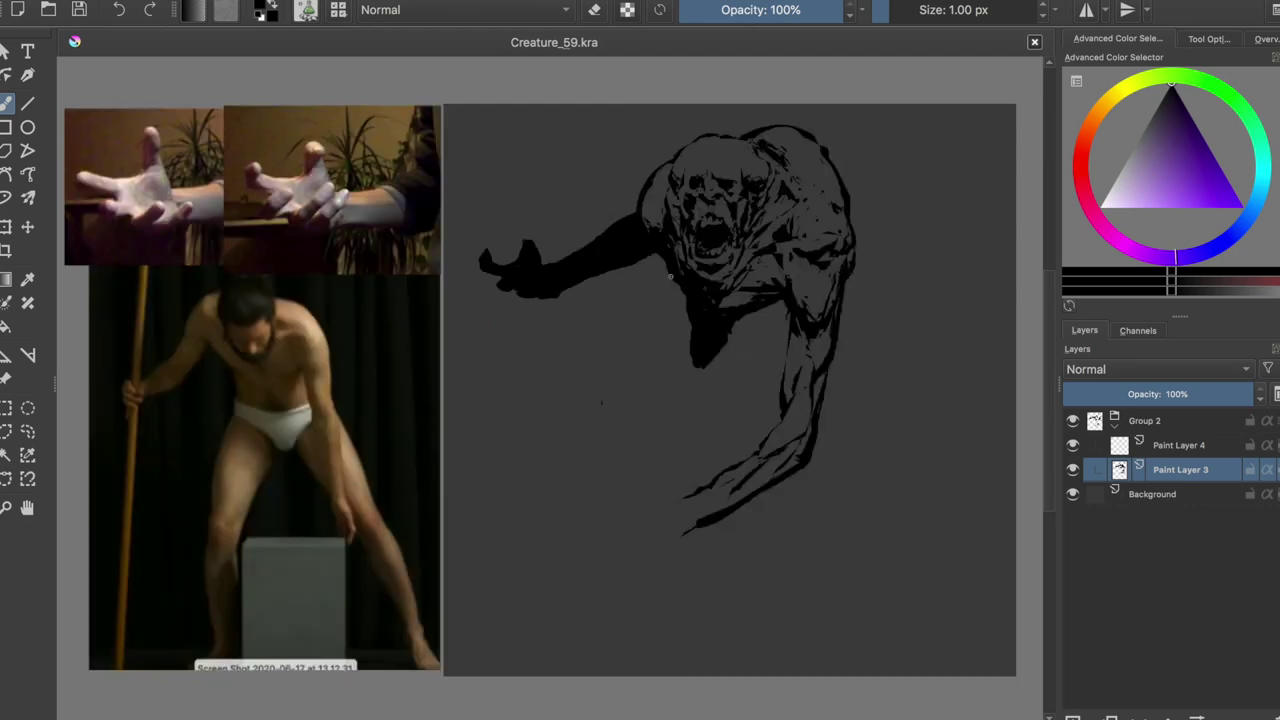
Step: Erase a small area near the chest and replace the blob beneath it with thin strokes
key("e")
left_click_drag(672, 280, 676, 296)
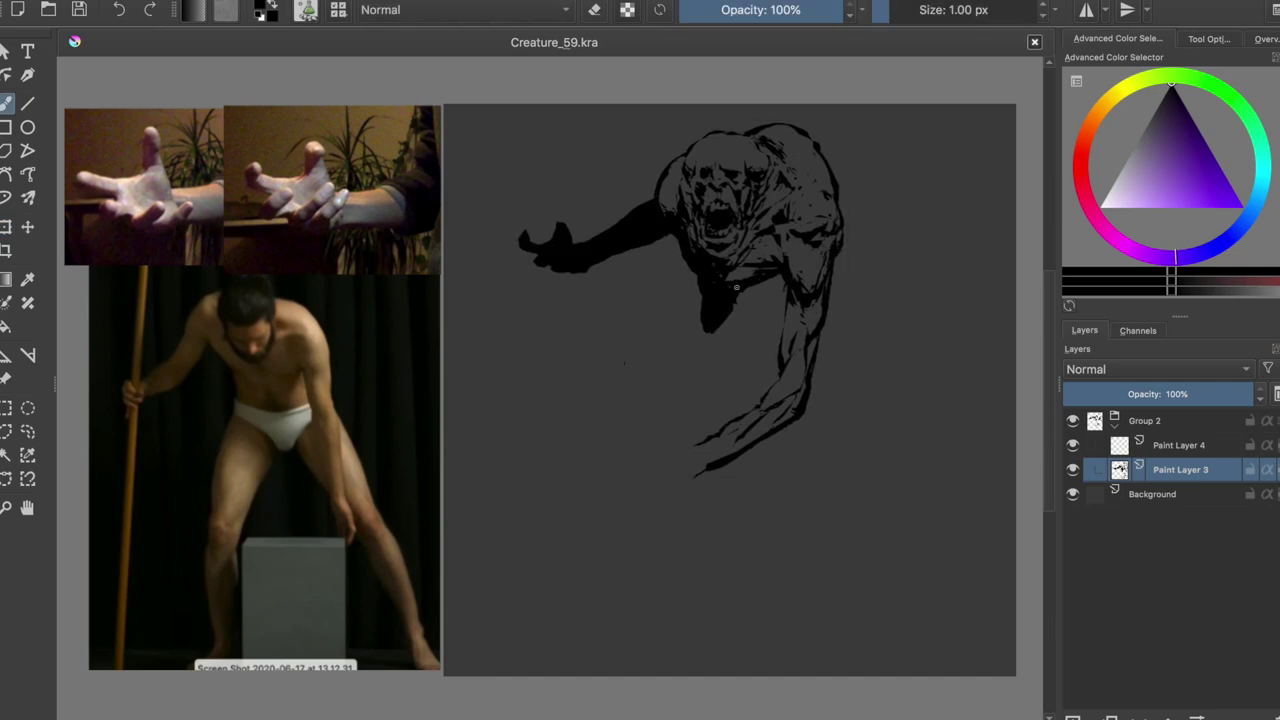
key("e")
mouse_move(736, 288)
left_mouse_down()
mouse_move(714, 322)
mouse_move(726, 341)
left_mouse_up()
key("e")
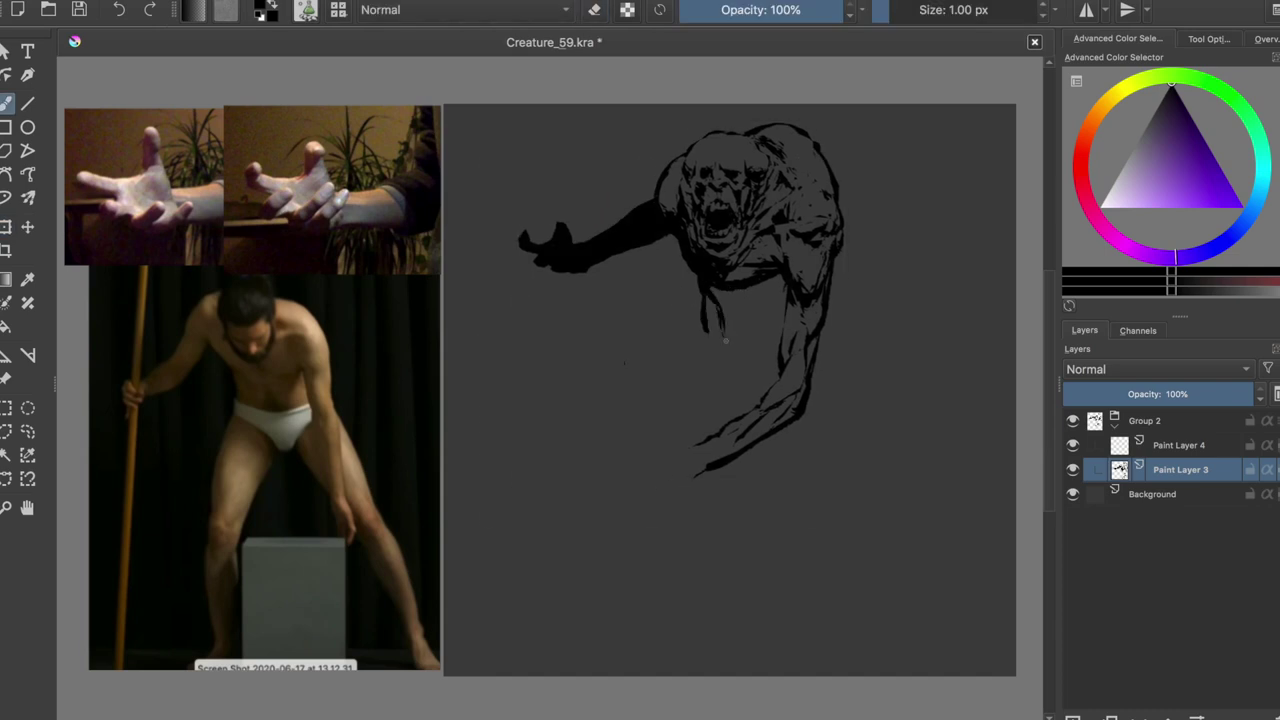
Step: Redo the short curved strokes under the chest until one dark stroke remains
key("ctrl+z")
mouse_move(712, 292)
left_mouse_down()
mouse_move(752, 298)
mouse_move(710, 296)
mouse_move(760, 323)
left_mouse_up()
key("ctrl+z")
key("ctrl+z")
mouse_move(764, 288)
left_mouse_down()
mouse_move(717, 275)
mouse_move(778, 272)
mouse_move(744, 280)
mouse_move(764, 322)
mouse_move(736, 318)
left_mouse_up()
key("e")
key("e")
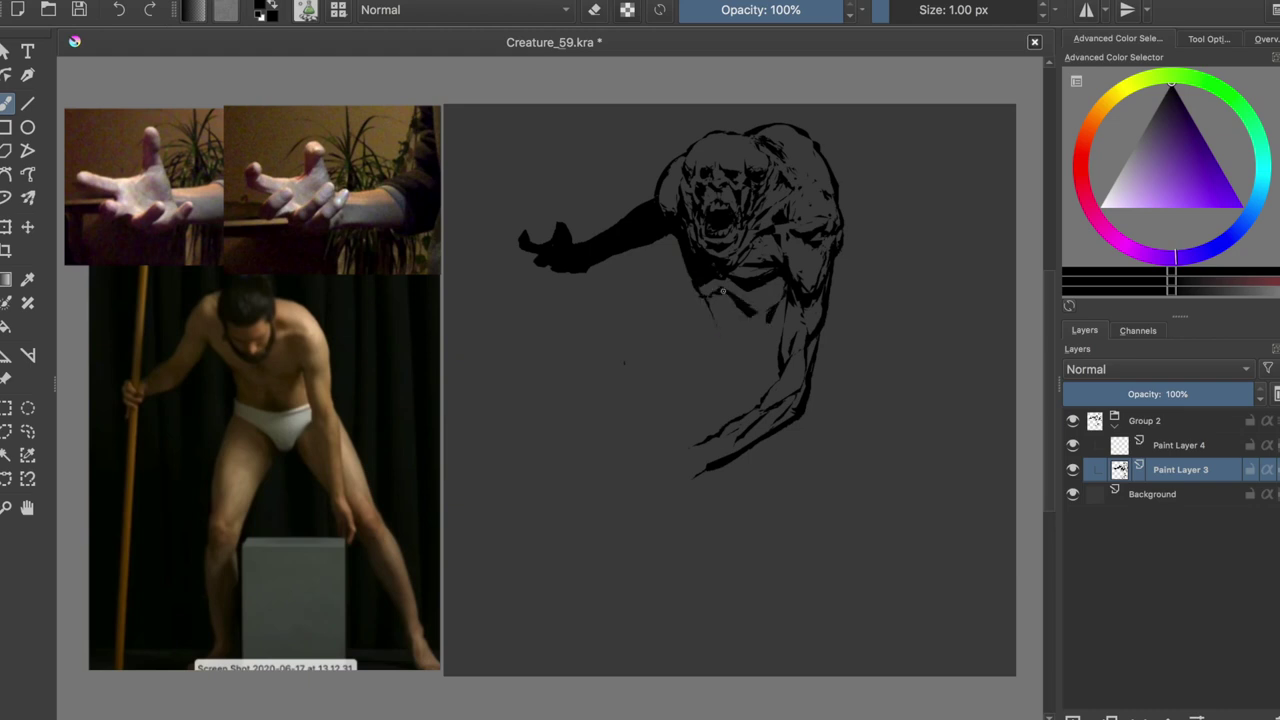
Step: Ink a thin line down the torso's left edge and the belly outline, then save
mouse_move(693, 280)
left_mouse_down()
mouse_move(690, 348)
mouse_move(678, 340)
mouse_move(706, 390)
left_mouse_up()
key("e")
key("e")
left_click_drag(740, 398, 760, 362)
key("e")
key("e")
key("ctrl+s")
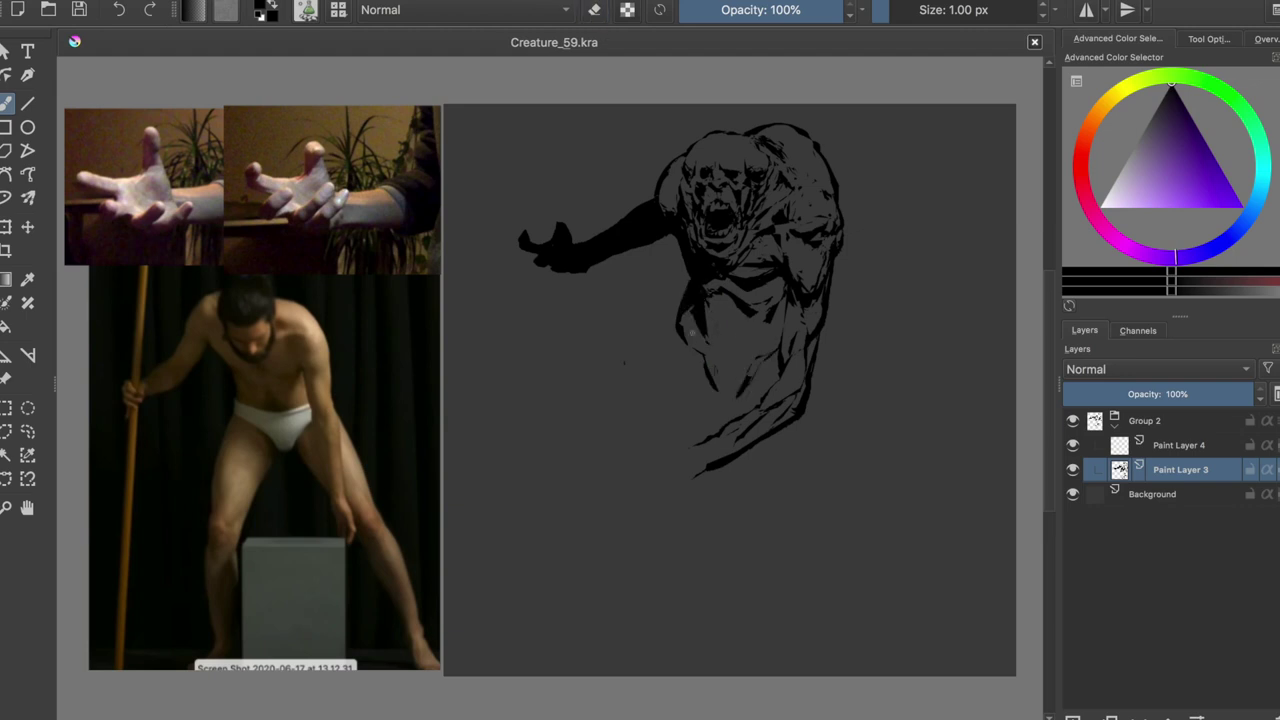
Step: Lasso part of the torso and begin transforming it
key("ctrl+shift+f")
left_click_drag(690, 280, 680, 400)
key("ctrl+t")
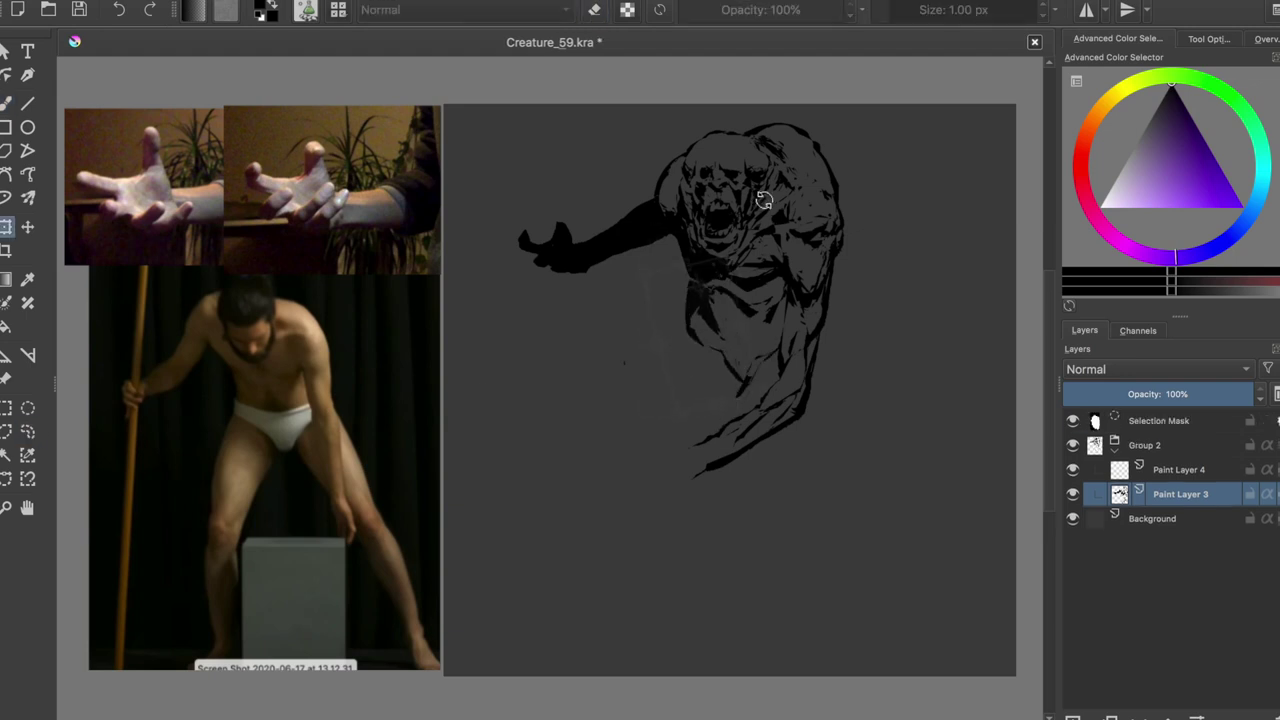
Step: Cancel the torso transform and discard a trial lower-torso selection, then save
key("Escape")
key("ctrl+shift+a")
key("ctrl+shift+f")
left_click_drag(685, 285, 672, 273)
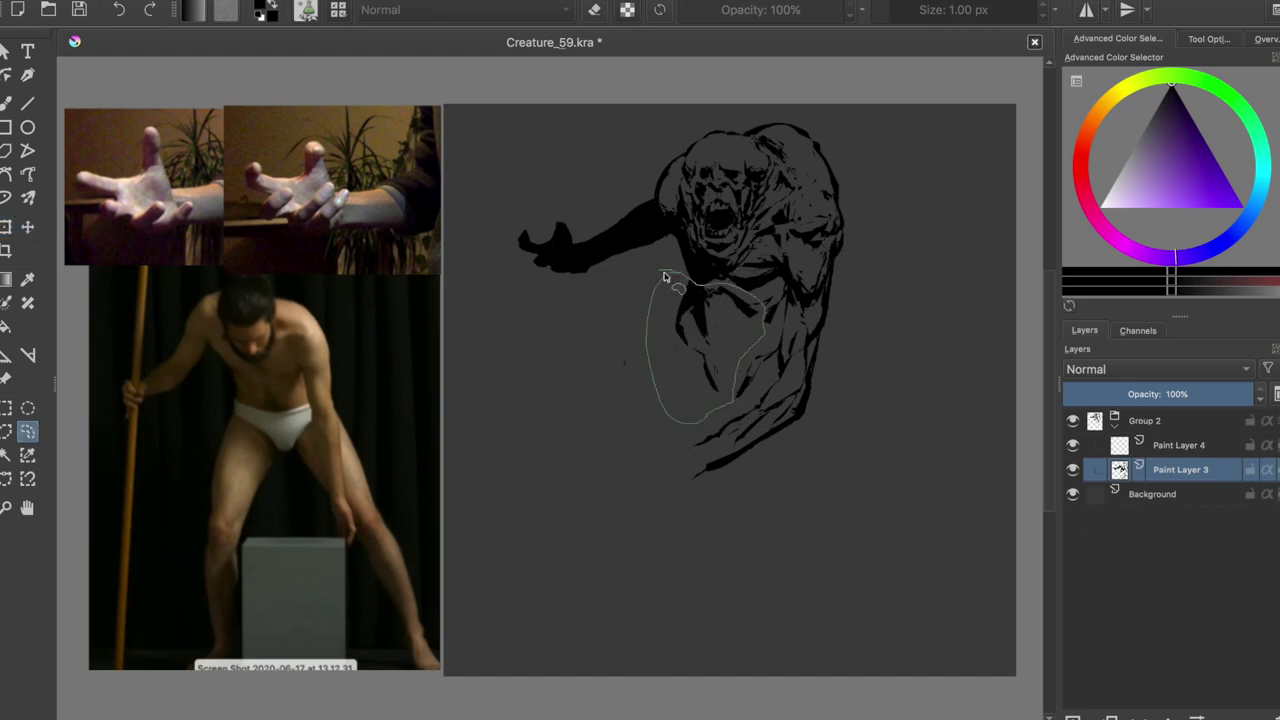
key("ctrl+shift+a")
key("b")
key("e")
key("e")
key("e")
key("e")
key("m")
key("ctrl+s")
Step: Select the lower torso and move it to a new position
key("ctrl+shift+f")
left_click_drag(371, 286, 376, 292)
key("t")
mouse_move(485, 349)
left_mouse_down()
mouse_move(449, 329)
mouse_move(493, 320)
left_mouse_up()
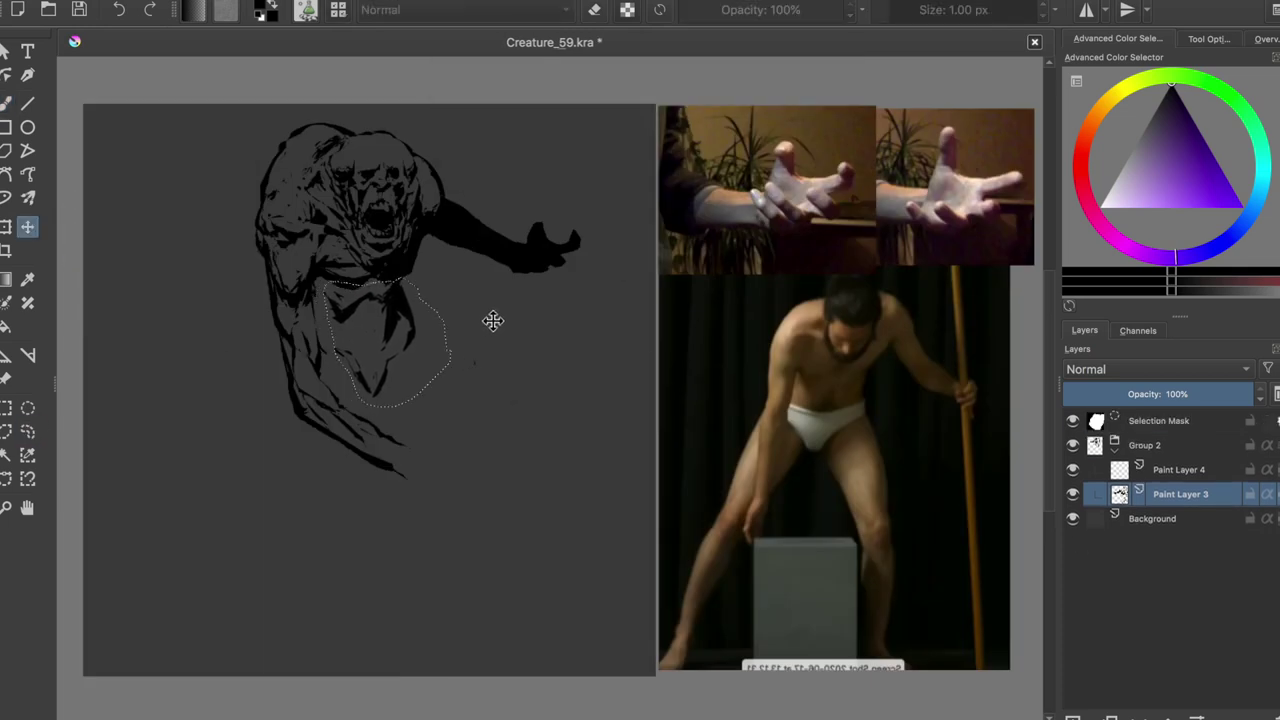
key("m")
key("ctrl+shift+a")
key("b")
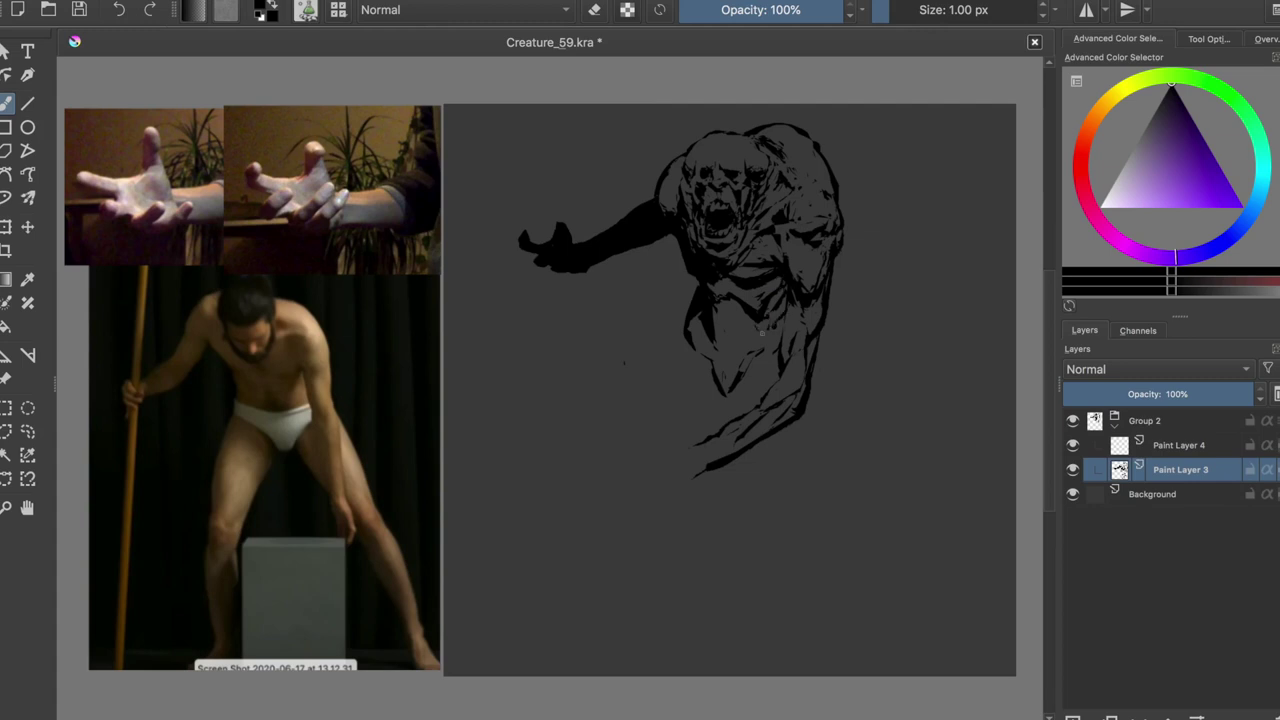
Step: Extend the lower torso ink downward, mark the body, and touch up the head's left edge
left_click_drag(736, 368, 722, 406)
key("ctrl+s")
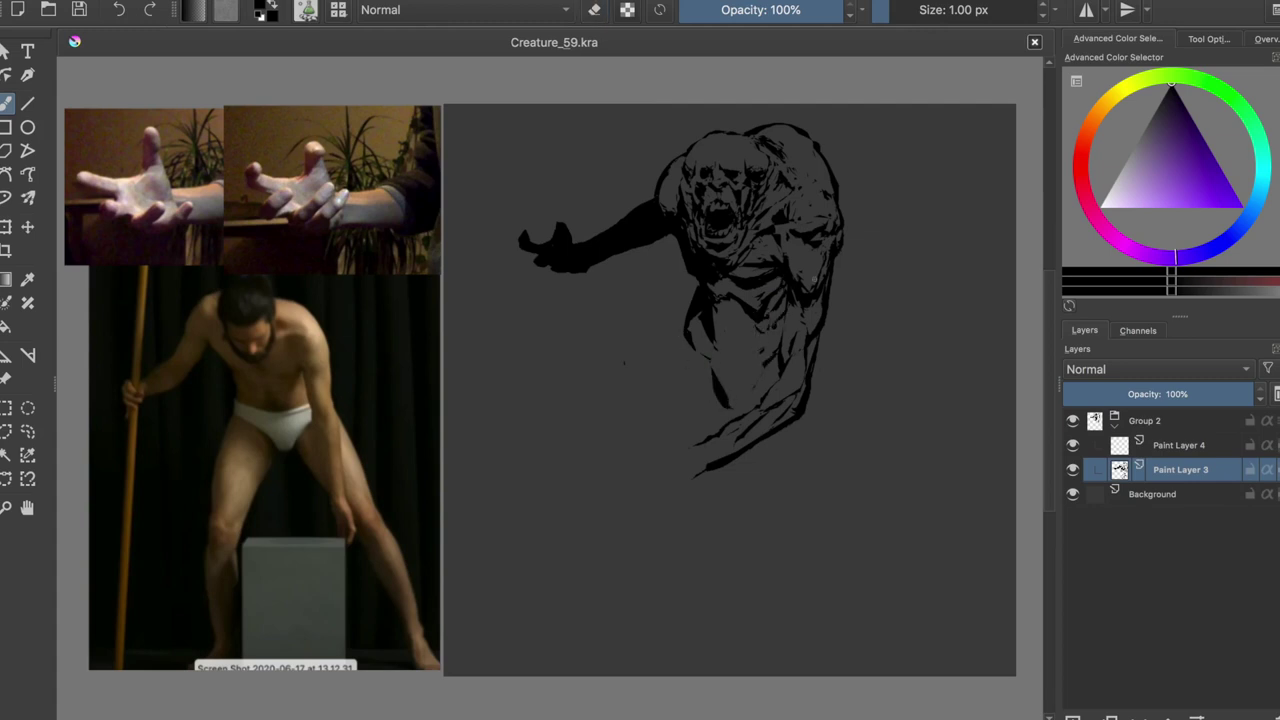
left_click_drag(784, 316, 784, 334)
key("ctrl+s")
left_click_drag(684, 183, 680, 184)
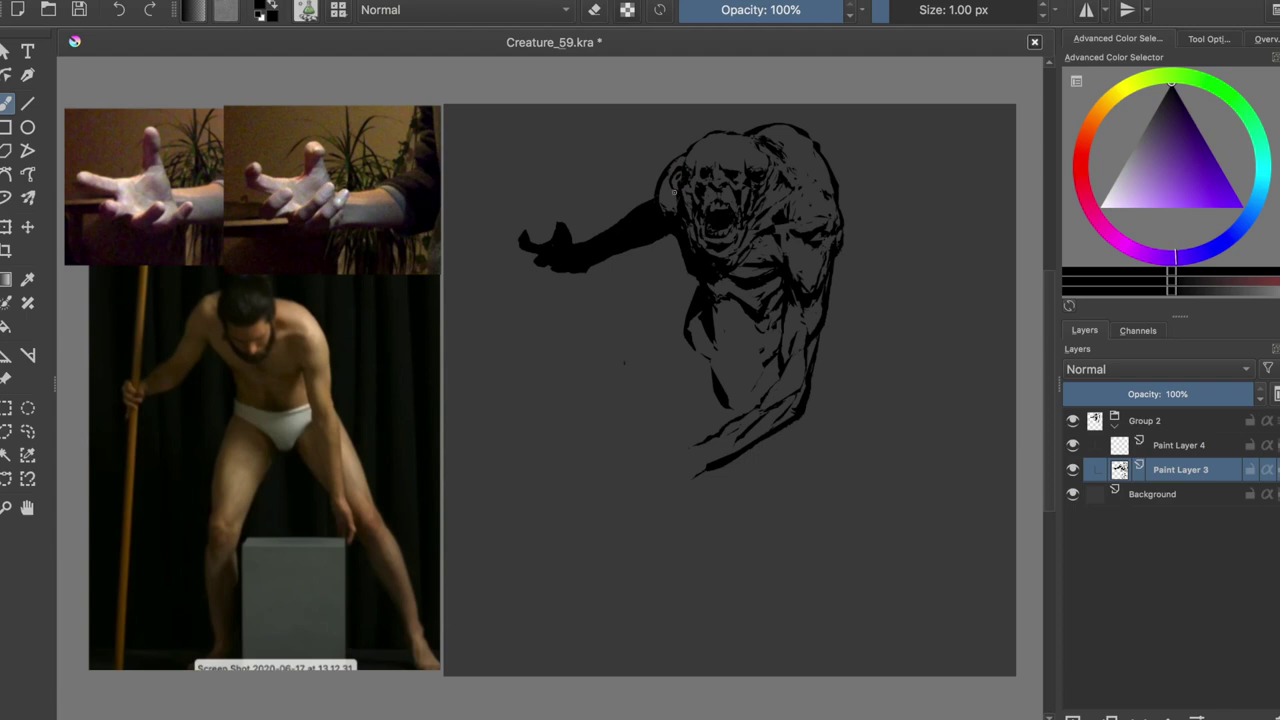
key("ctrl+s")
Step: Check the figure mirrored, then fill the lower torso with ink and save
key("m")
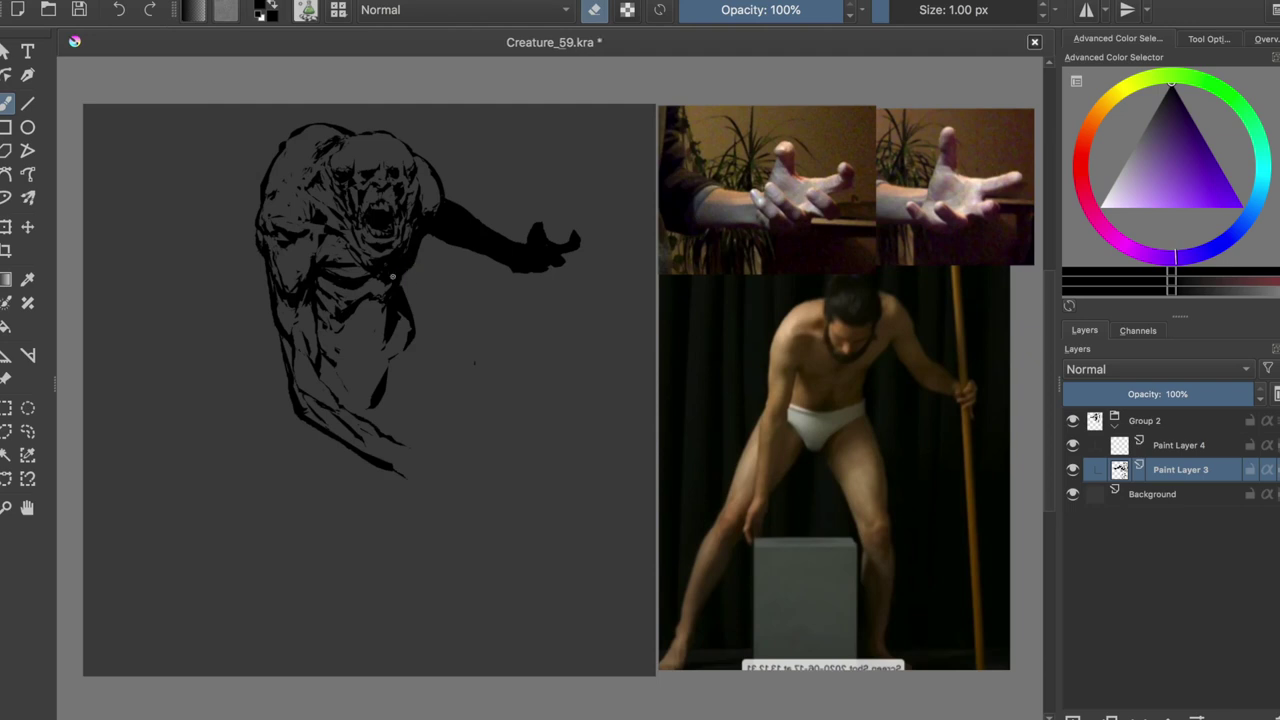
key("m")
left_click_drag(750, 370, 756, 388)
mouse_move(696, 356)
left_mouse_down()
mouse_move(730, 400)
mouse_move(742, 348)
left_mouse_up()
key("ctrl+z")
key("ctrl+s")
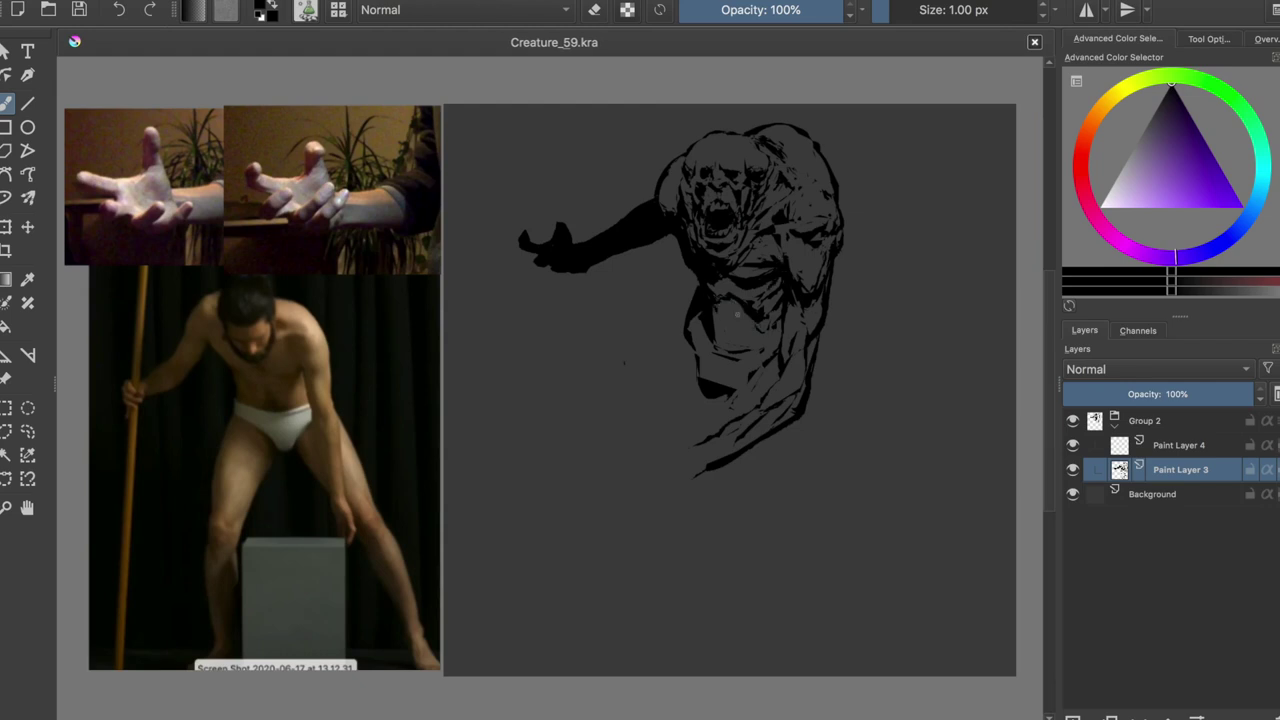
Step: Draw the long leg down the creature's left side and ink its tip
left_click_drag(688, 325, 614, 495)
left_click_drag(704, 396, 620, 506)
left_click_drag(630, 422, 611, 476)
key("ctrl+s")
mouse_move(616, 481)
left_mouse_down()
mouse_move(604, 518)
mouse_move(616, 487)
mouse_move(706, 400)
mouse_move(645, 465)
mouse_move(686, 387)
left_mouse_up()
key("e")
key("e")
key("e")
Step: Rework the thin tail of the leg and touch up the foot at its end
key("e")
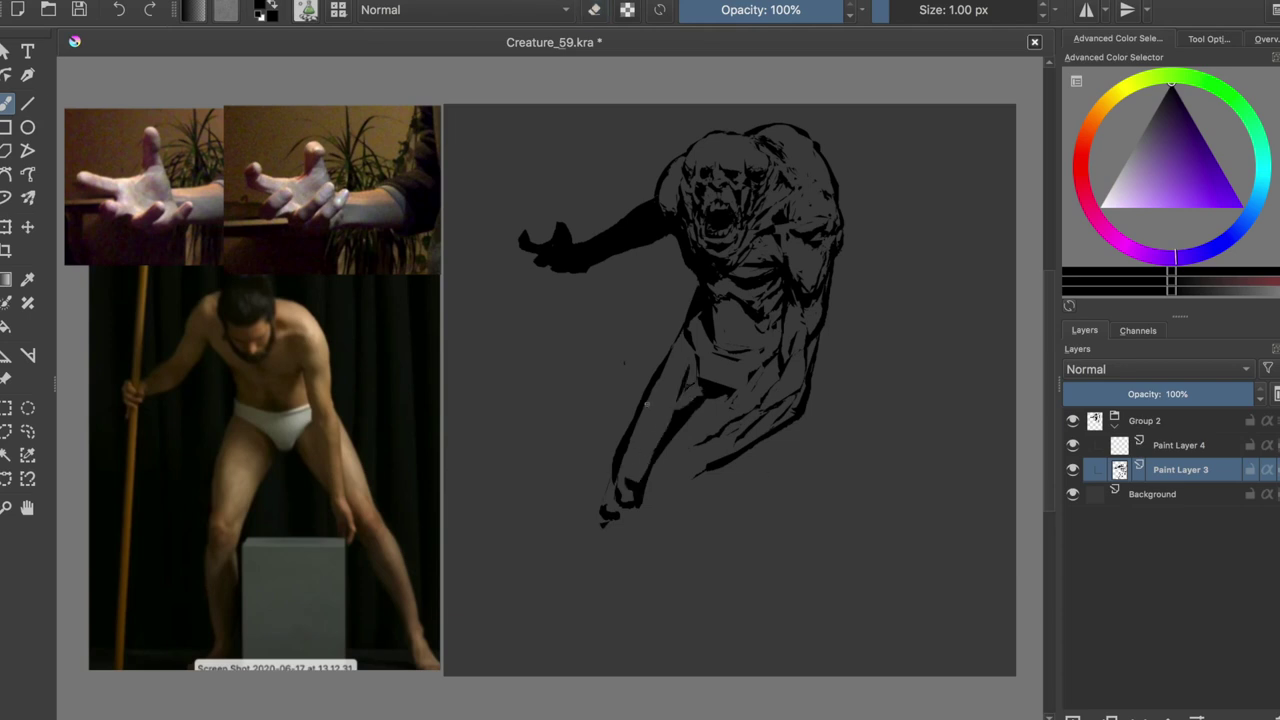
key("e")
left_click_drag(615, 445, 593, 643)
key("ctrl+s")
key("e")
left_click_drag(643, 493, 659, 452)
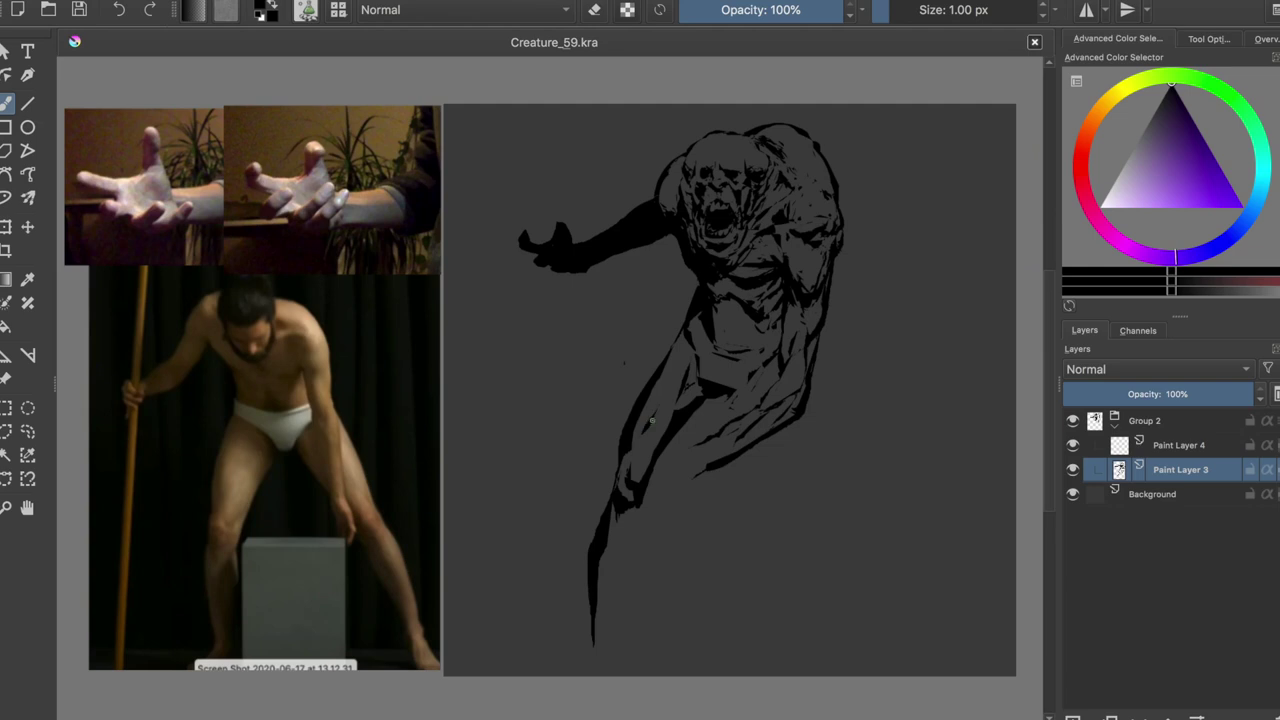
Step: Extend the leg toward the canvas bottom with thin ink strokes, then save
key("e")
key("e")
left_click_drag(634, 508, 617, 536)
left_click_drag(612, 624, 628, 528)
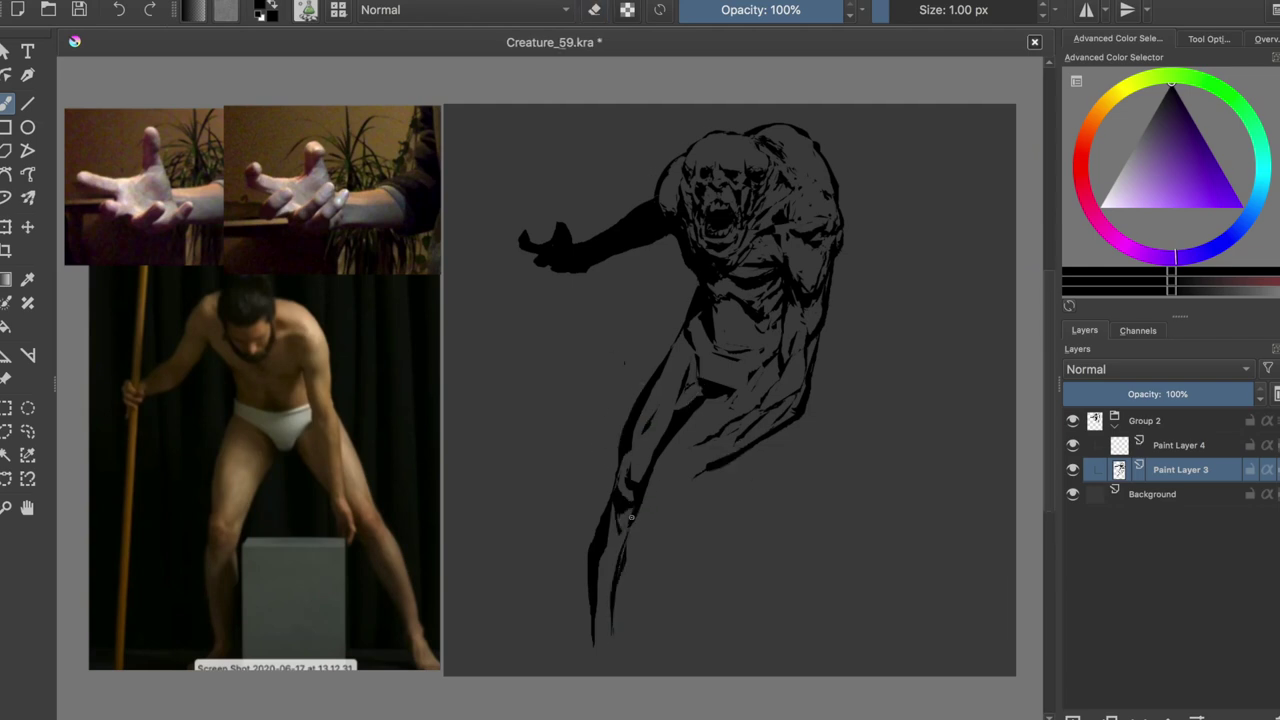
key("e")
key("e")
key("e")
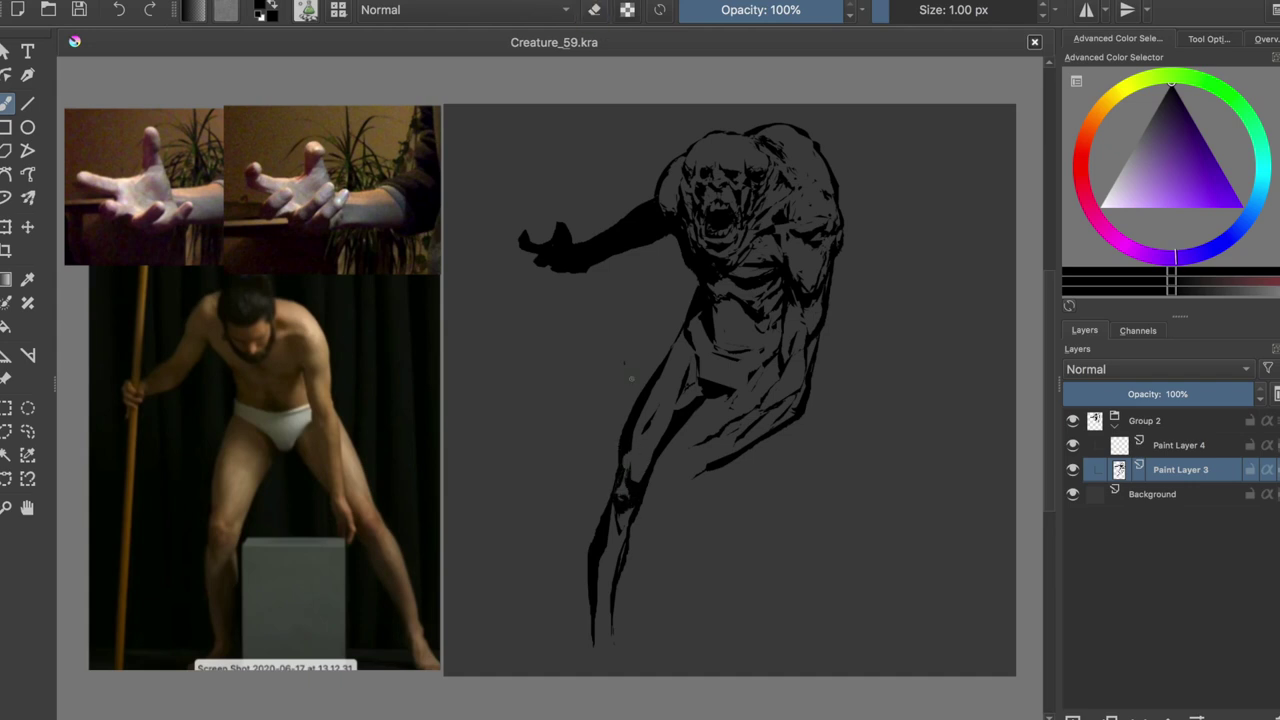
key("ctrl+s")
Step: Touch up the lower leg and erase a small bit along it in mirrored view
left_click_drag(626, 528, 620, 566)
key("ctrl+s")
key("m")
key("e")
left_click_drag(466, 446, 474, 470)
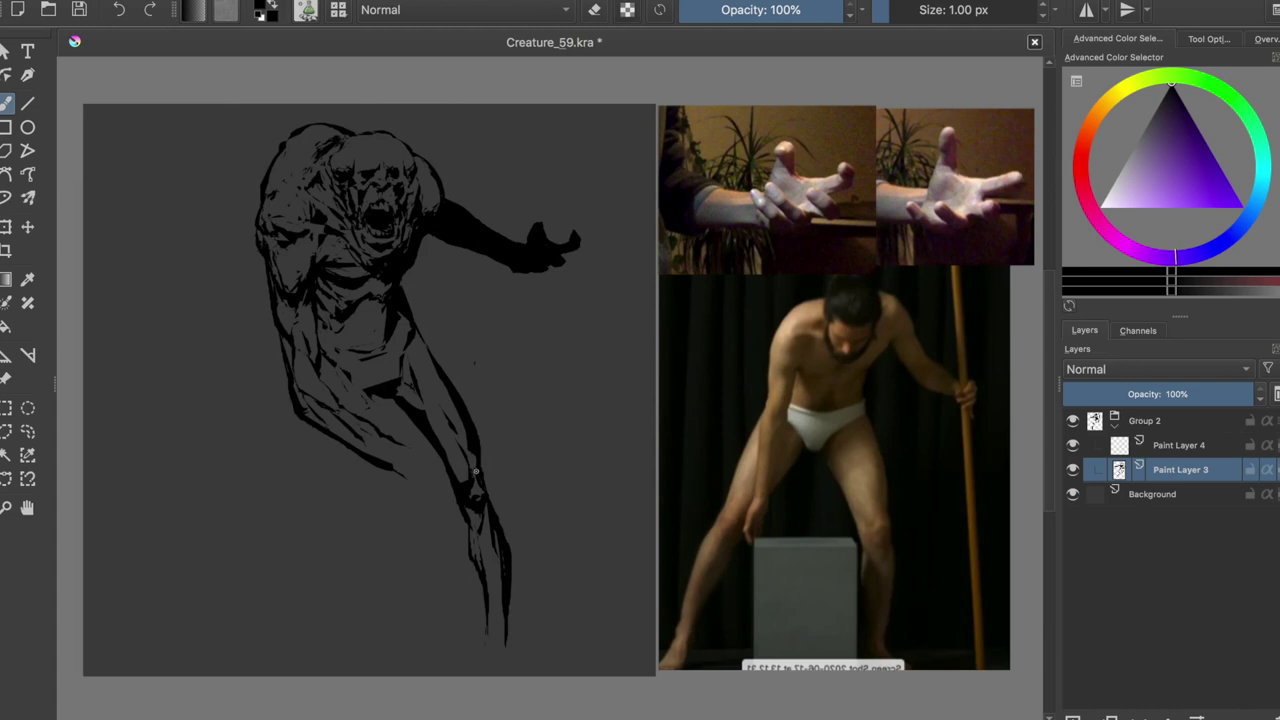
key("e")
Step: Darken and thicken the leg contour, then restore the view and save Creature_59.kra
left_click_drag(453, 427, 470, 466)
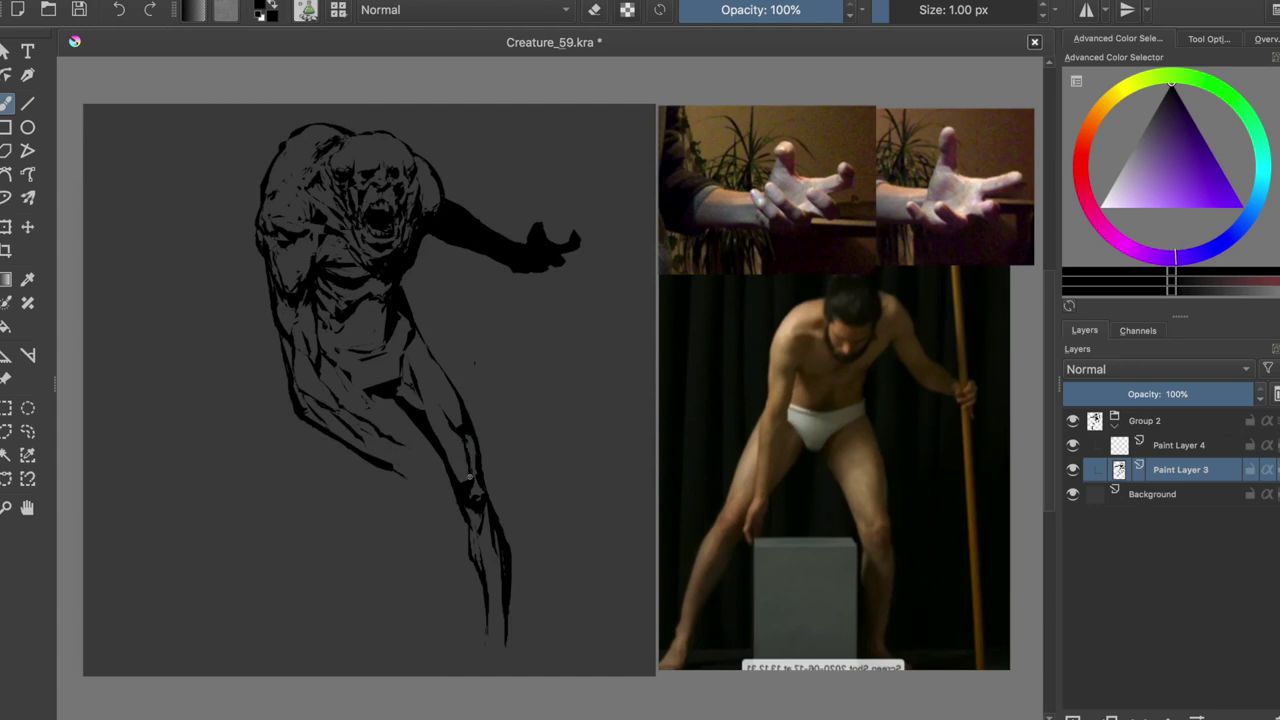
key("e")
key("m")
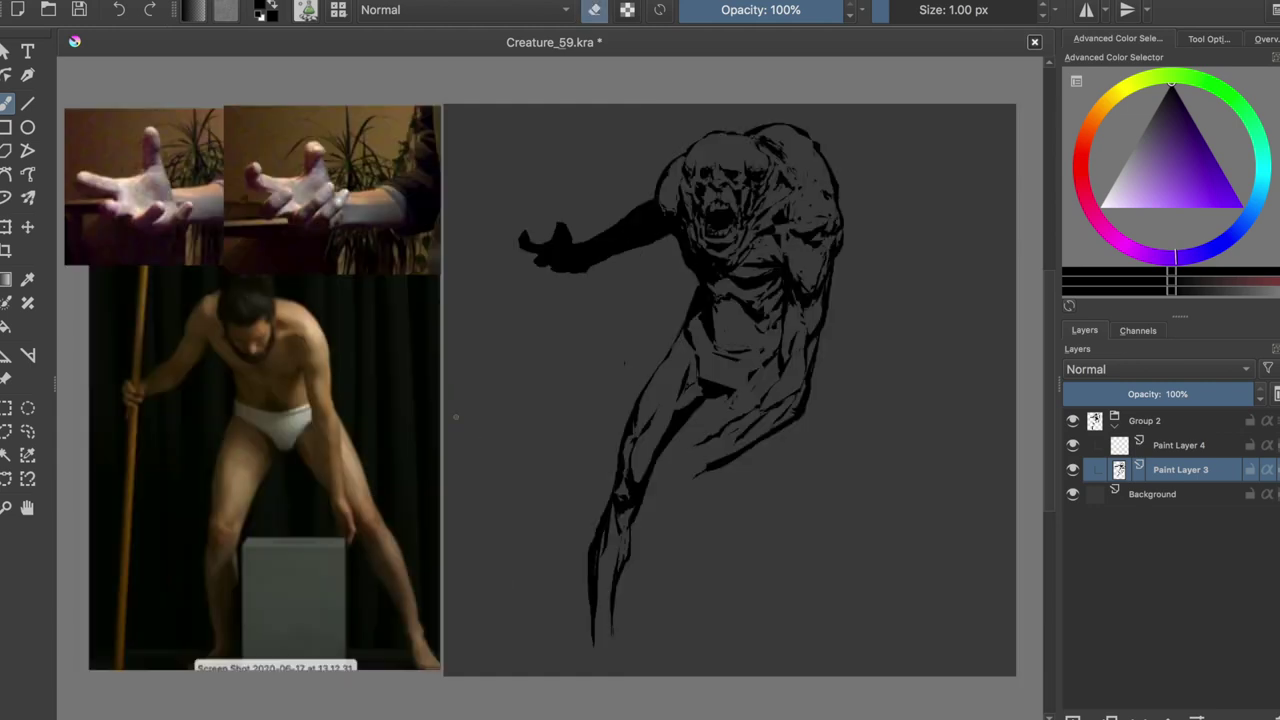
key("e")
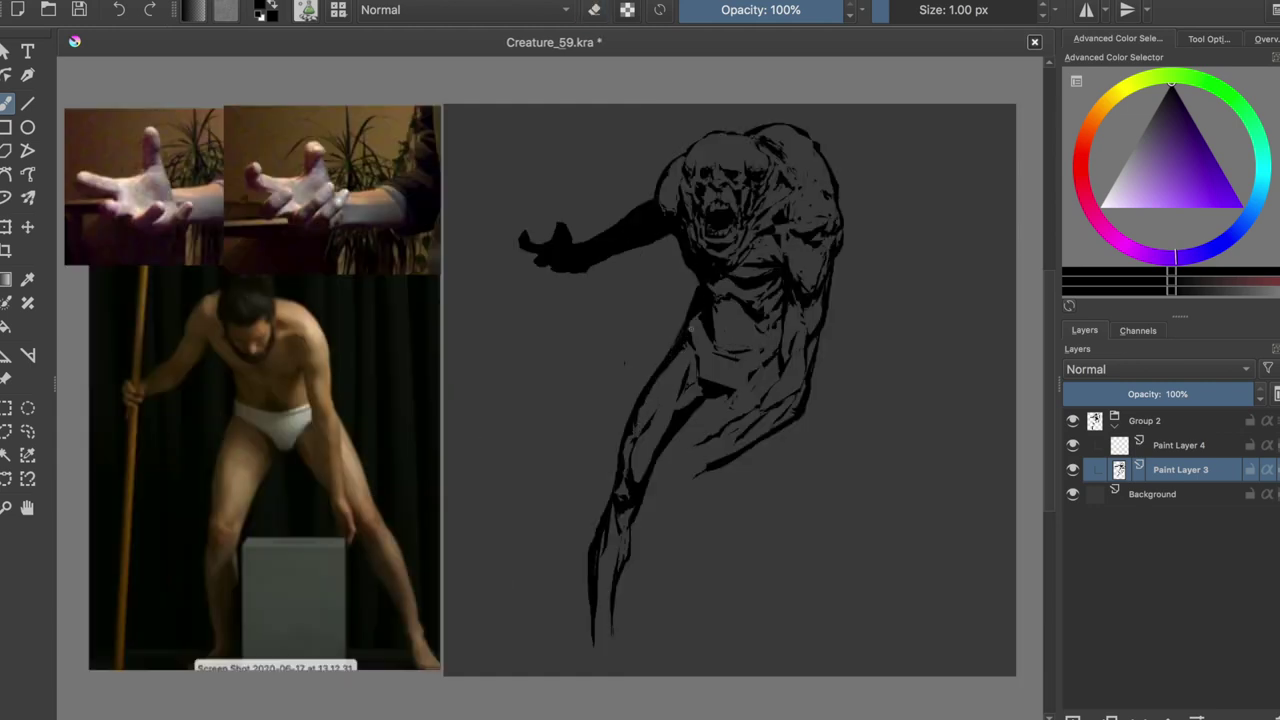
key("ctrl+s")
key("e")
left_click(676, 326)
key("ctrl+s")
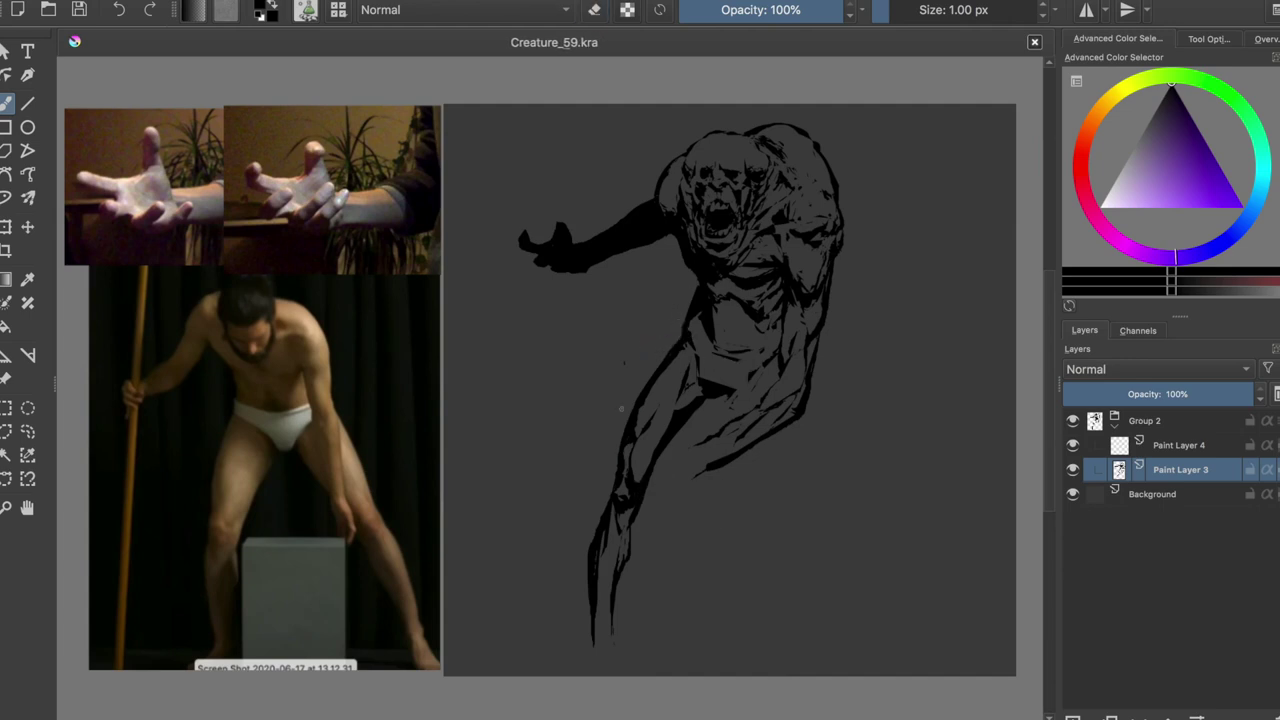
Step: Try moving the lasso-selected leg to the right with a transform, then undo it
key("ctrl+r")
left_click_drag(668, 305, 754, 400)
key("ctrl+t")
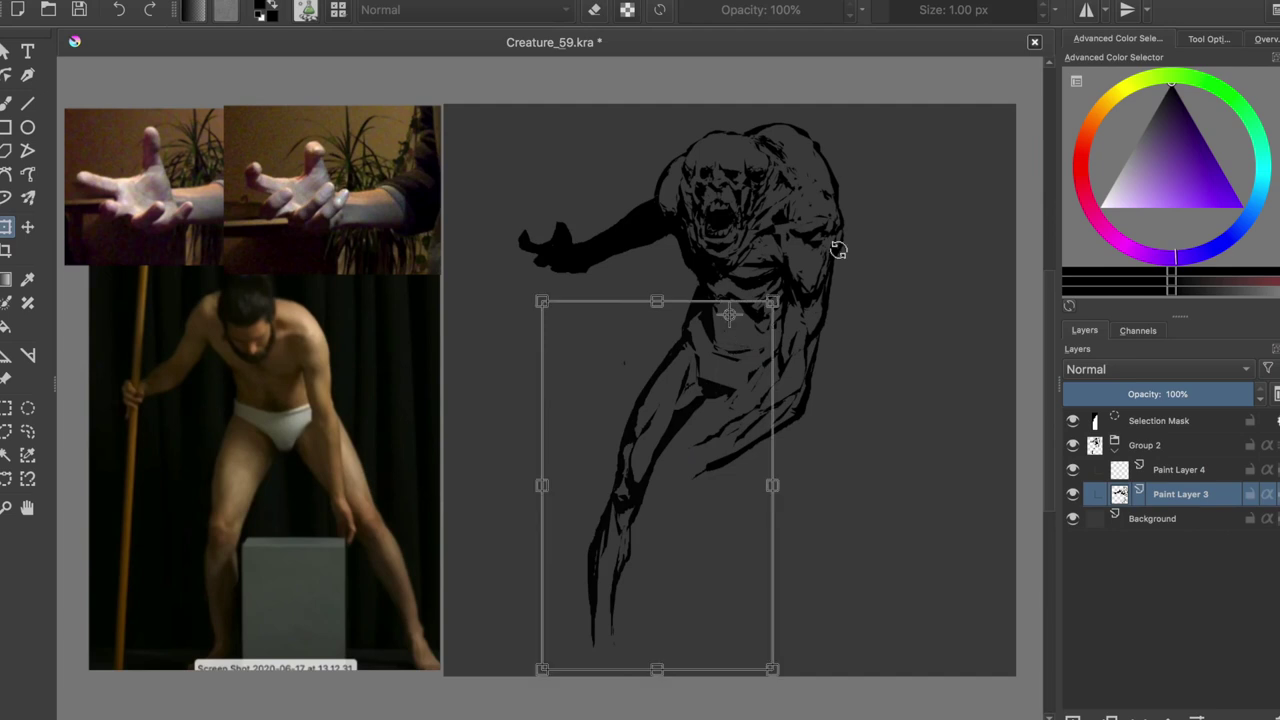
left_click_drag(737, 320, 766, 466)
key("Return")
key("ctrl+z")
Step: Test solid black second-leg shapes in the mirrored view, undoing both attempts
key("b")
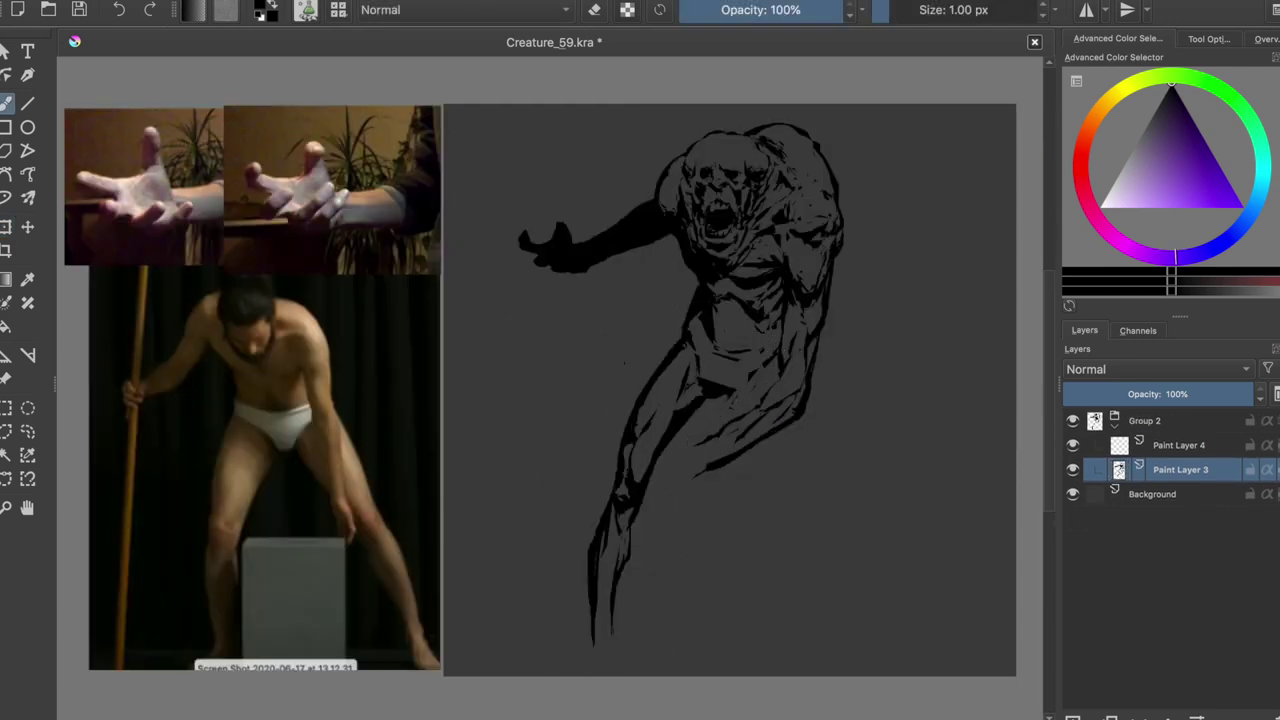
left_click(627, 506)
key("m")
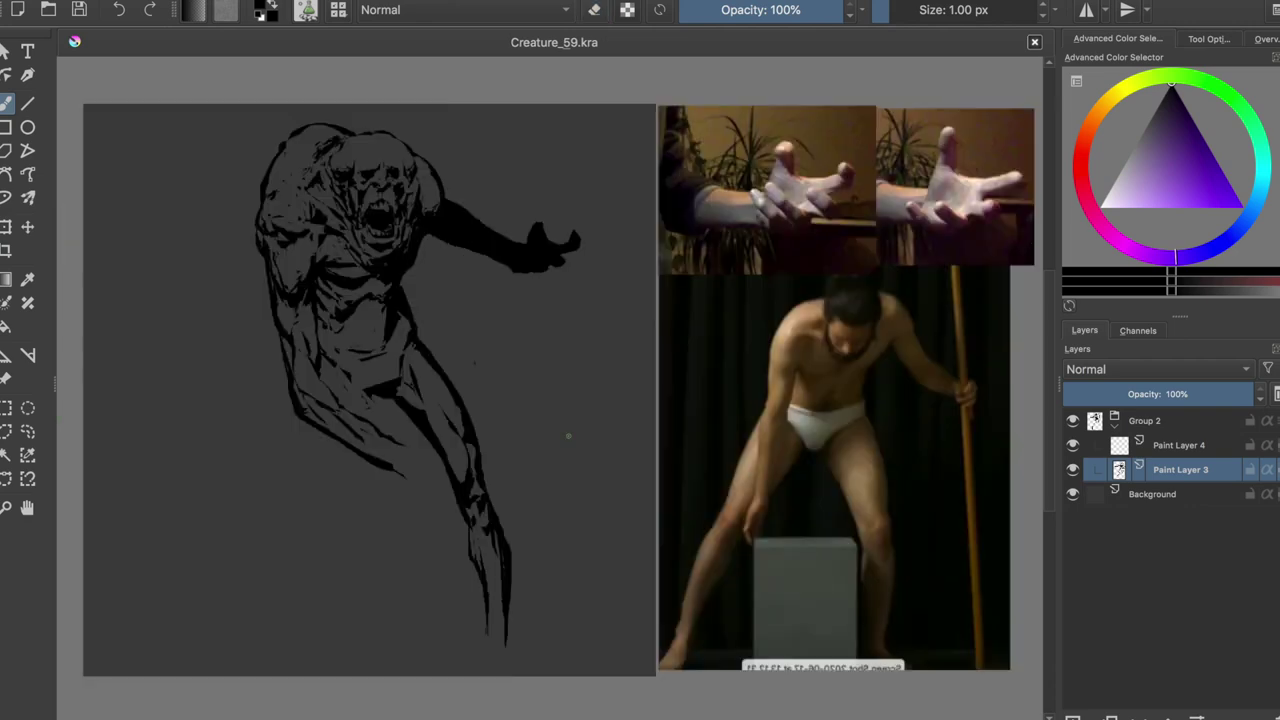
left_click_drag(322, 436, 335, 483)
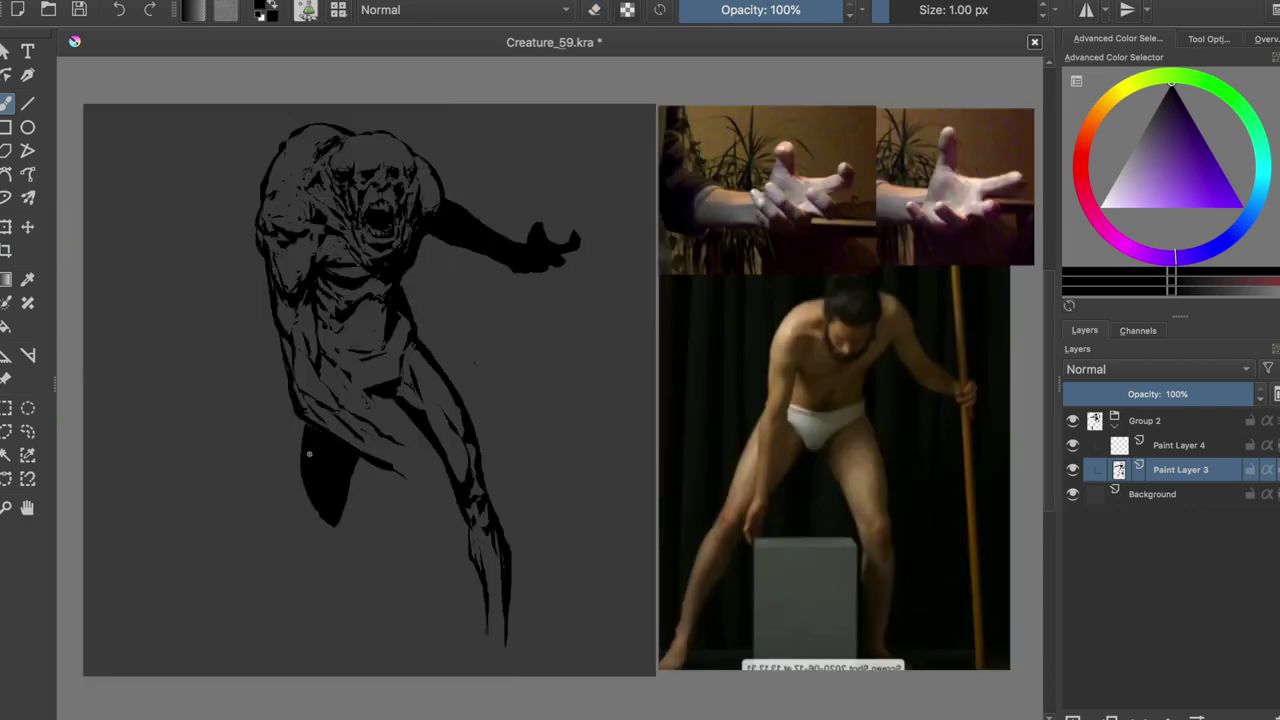
key("ctrl+z")
left_click_drag(330, 430, 344, 455)
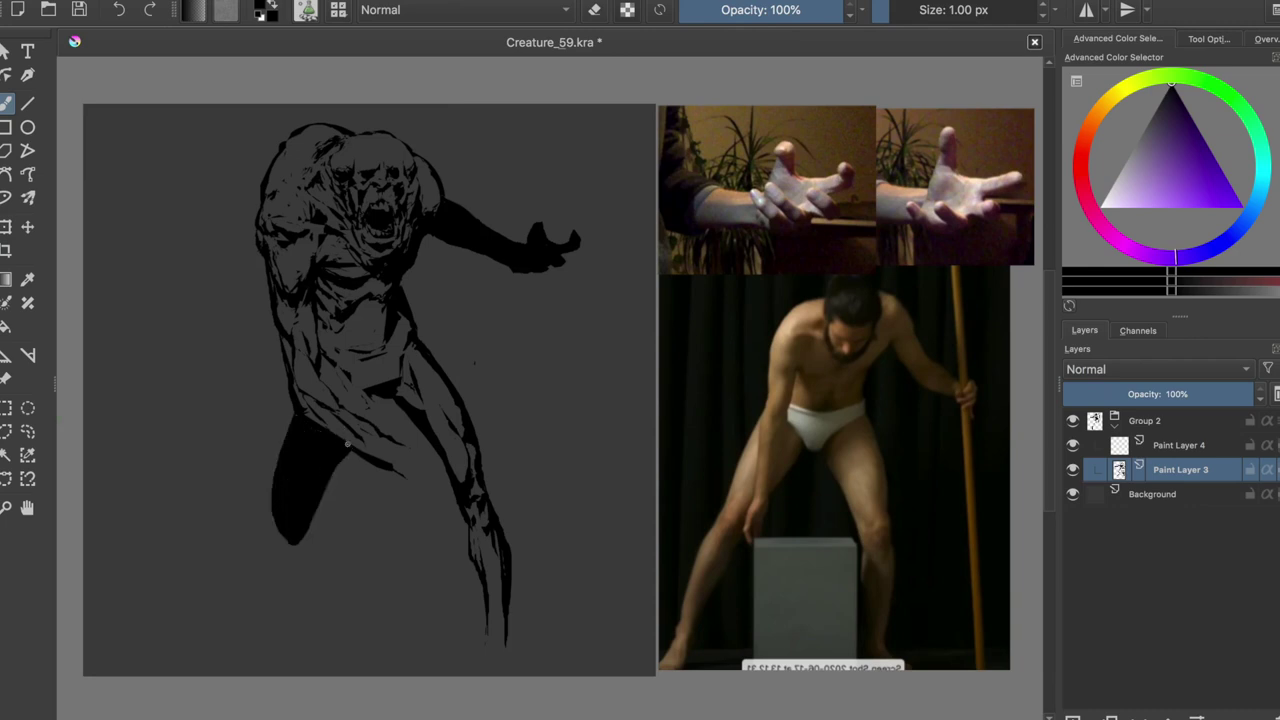
key("ctrl+z")
key("m")
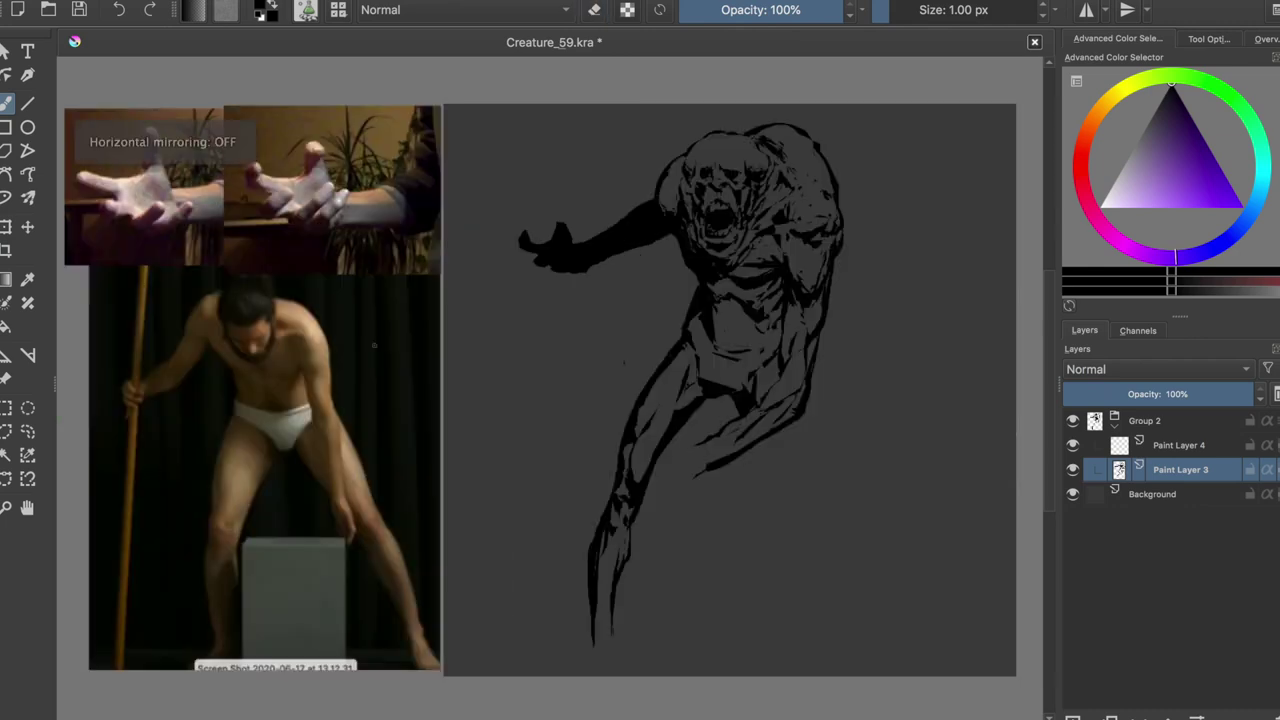
Step: Paint a solid black second leg ending in a thick, pointed foot
left_click_drag(762, 440, 790, 530)
mouse_move(800, 420)
left_mouse_down()
mouse_move(825, 550)
mouse_move(880, 640)
left_mouse_up()
left_click_drag(812, 548, 885, 655)
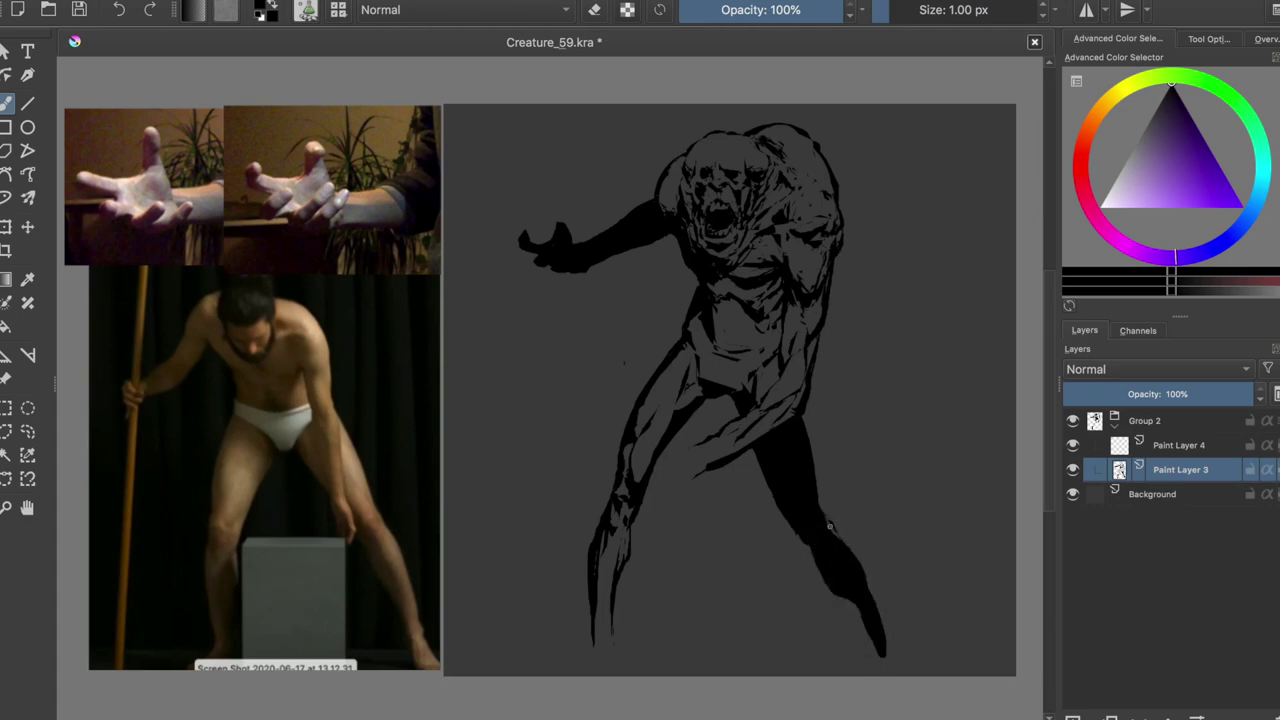
left_click_drag(819, 542, 870, 578)
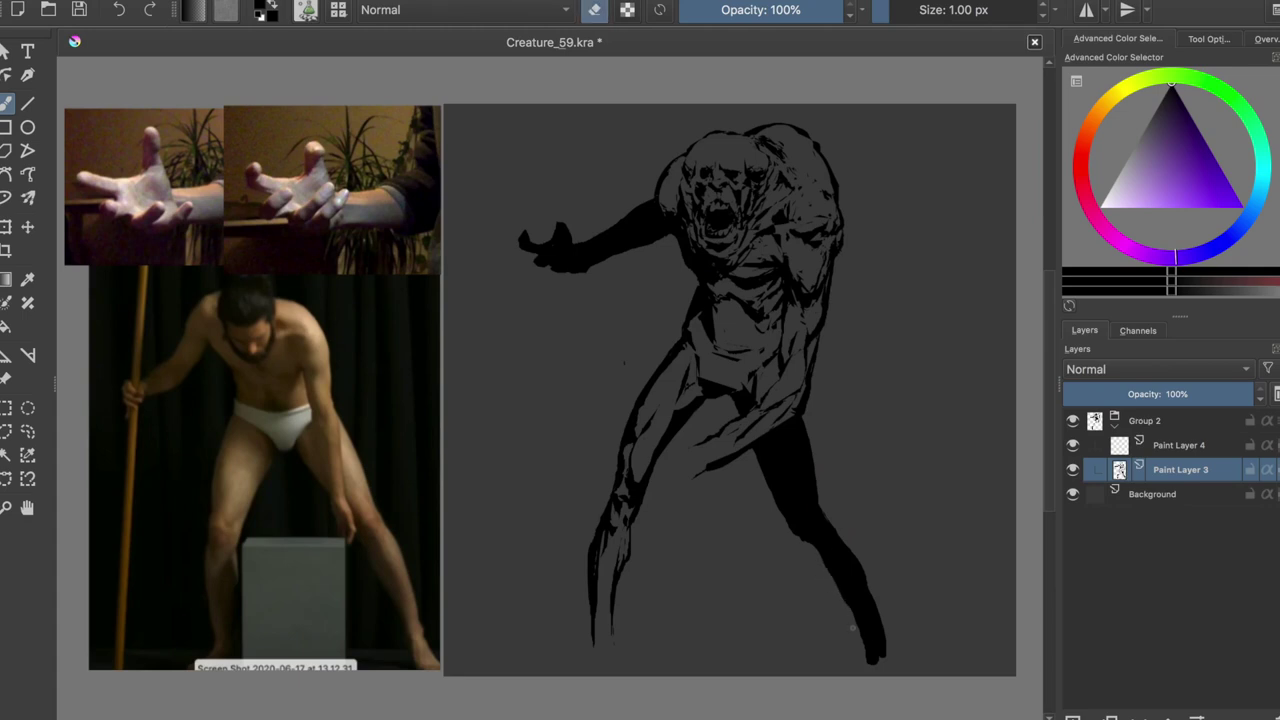
Step: Refine the leg and foot contours by alternating eraser and ink, and save
key("e")
key("m")
key("ctrl+s")
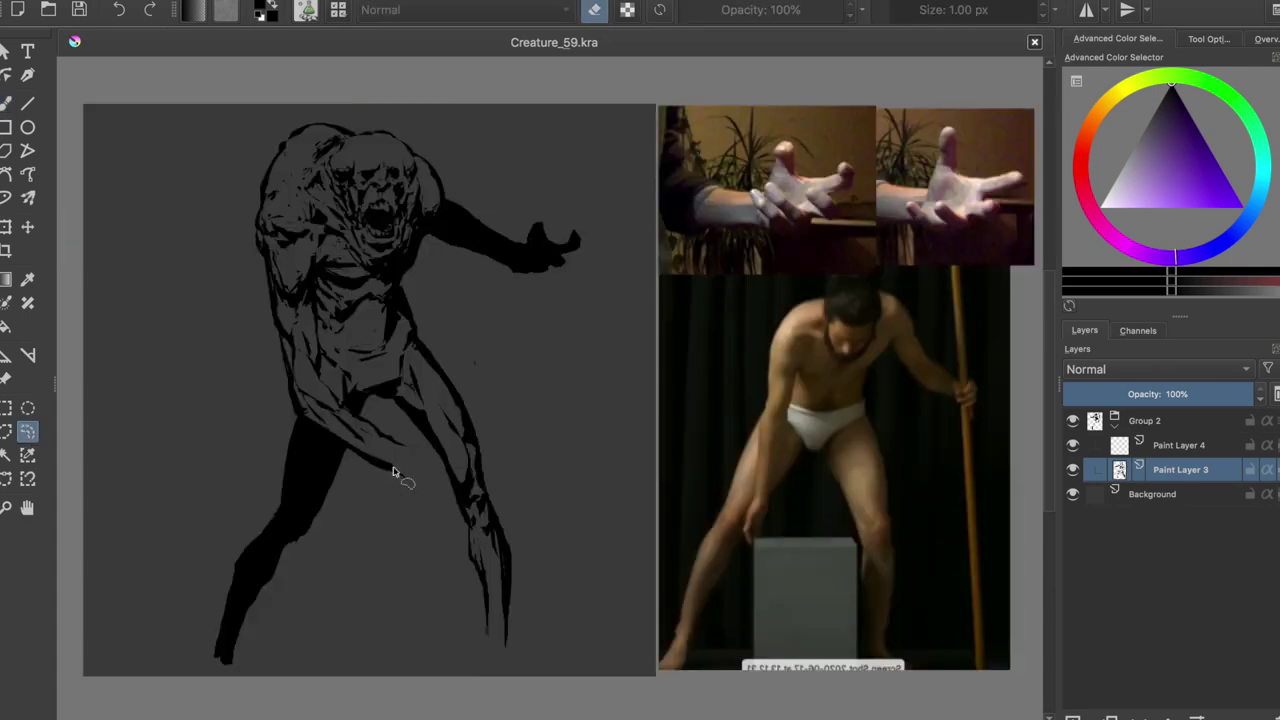
key("e")
key("e")
left_click_drag(486, 528, 485, 510)
key("e")
key("e")
key("e")
left_click_drag(445, 435, 452, 500)
key("e")
key("e")
key("e")
key("e")
key("e")
mouse_move(440, 450)
left_mouse_down()
mouse_move(426, 415)
mouse_move(446, 470)
left_mouse_up()
key("e")
key("e")
key("e")
key("e")
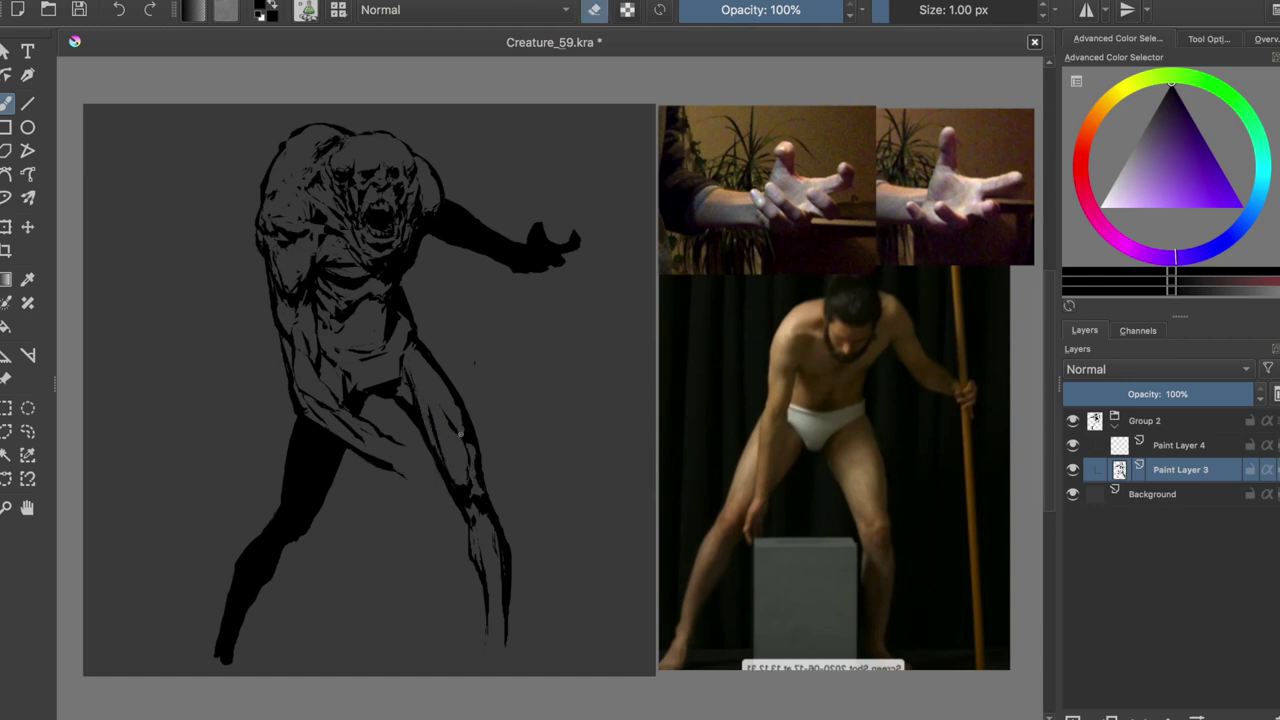
key("e")
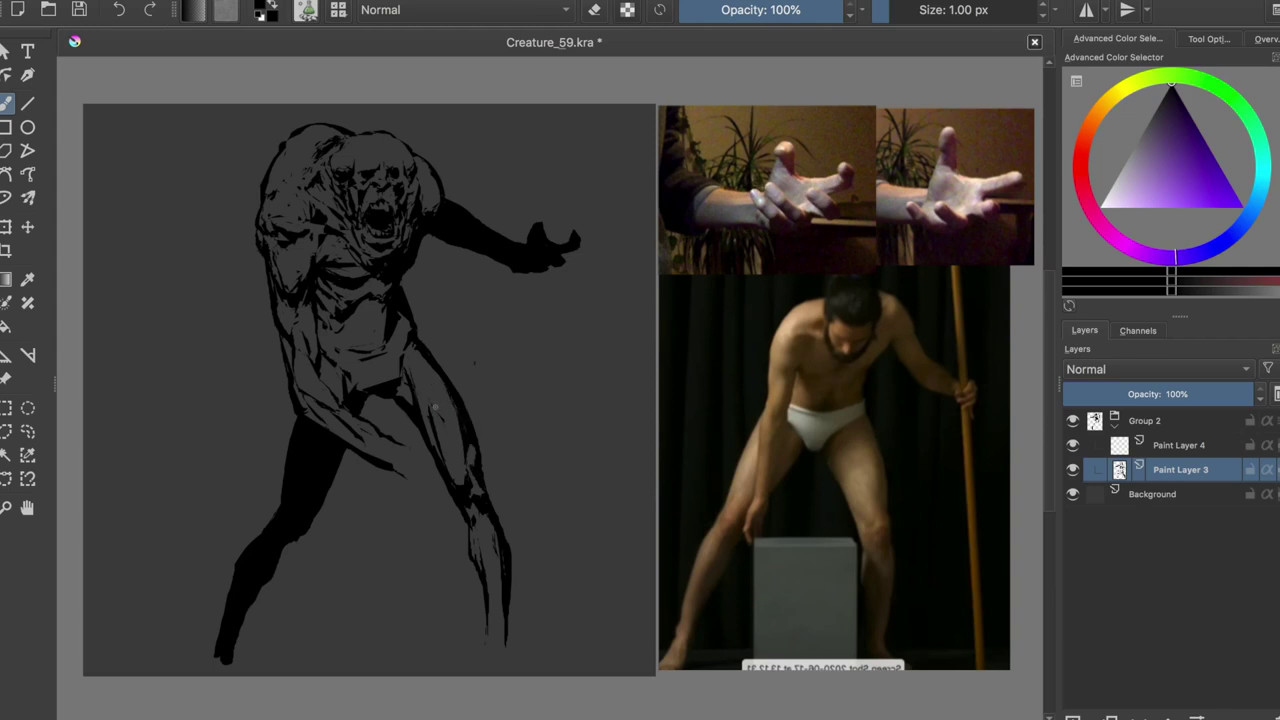
Step: Tidy small ink marks near the left leg, checking in mirrored view and saving
key("m")
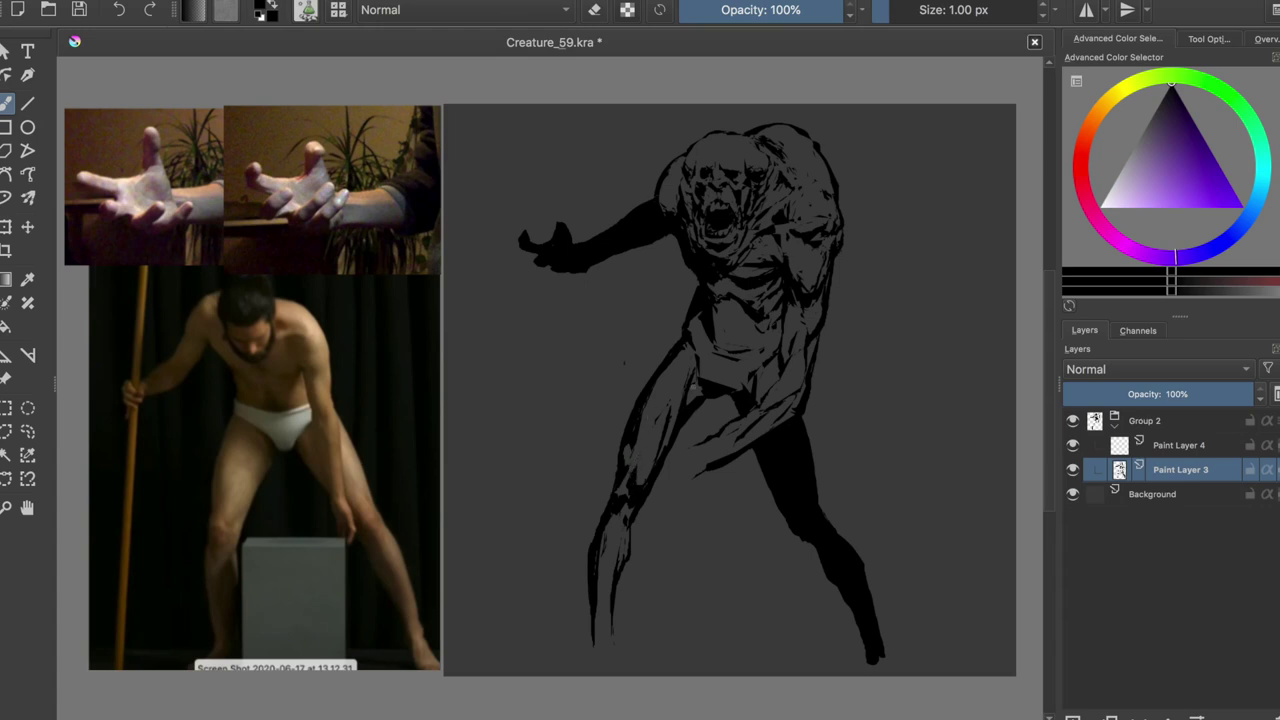
key("ctrl+s")
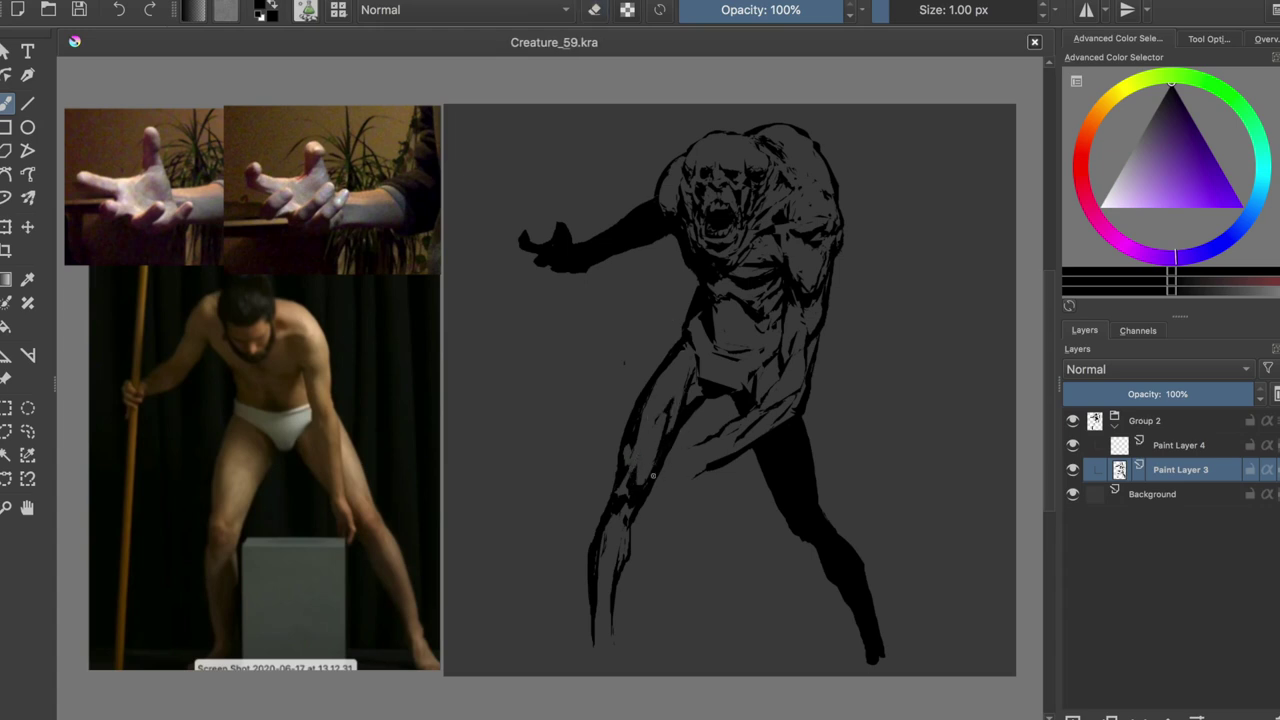
key("e")
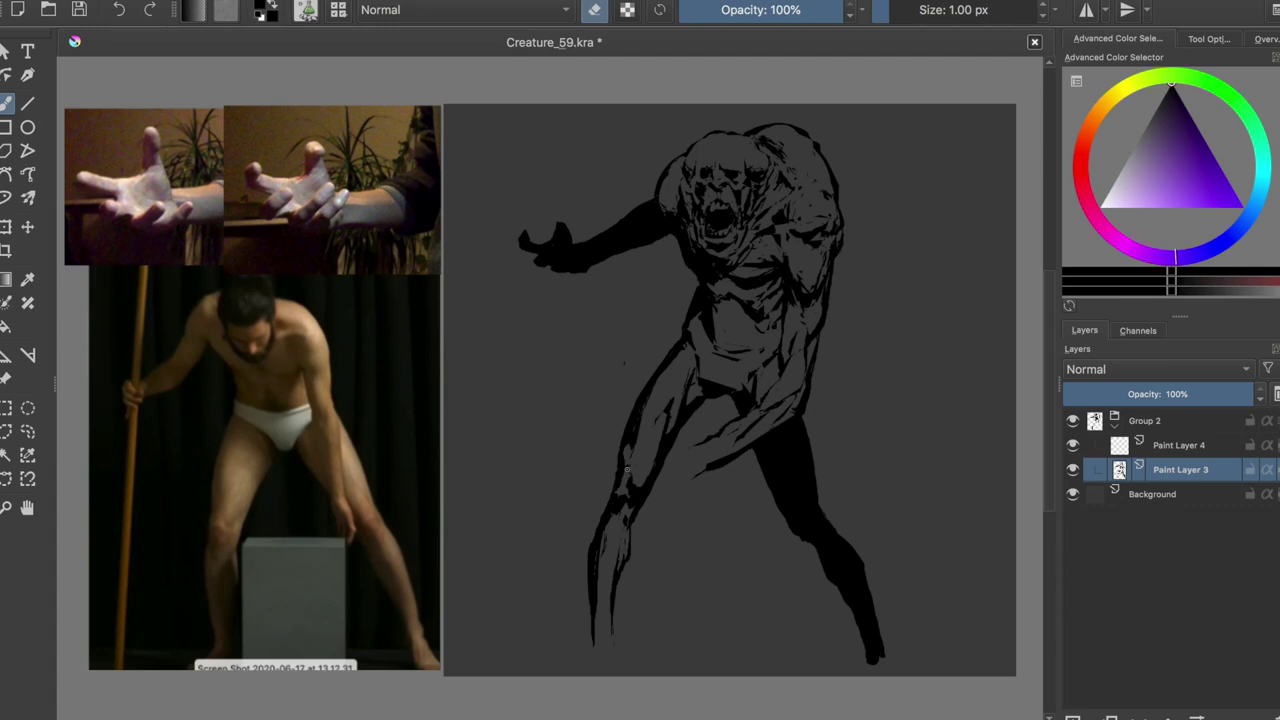
key("e")
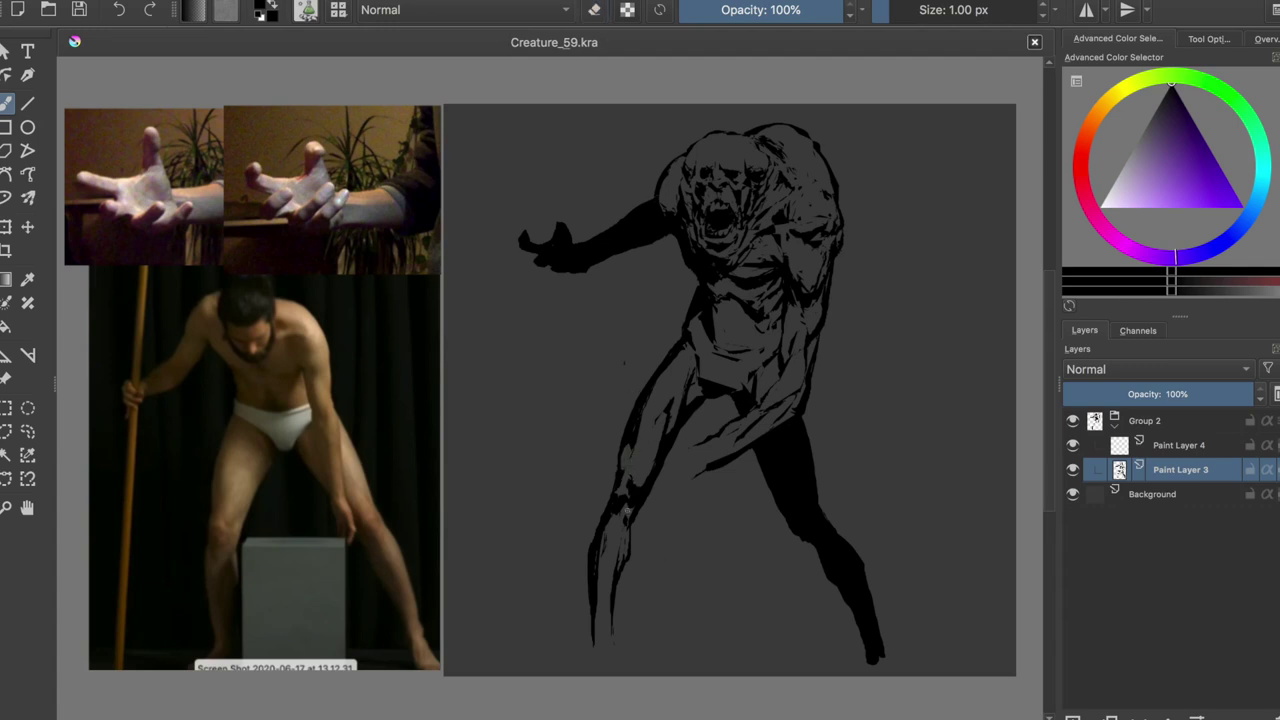
key("e")
mouse_move(616, 530)
left_mouse_down()
mouse_move(624, 516)
mouse_move(630, 534)
left_mouse_up()
key("e")
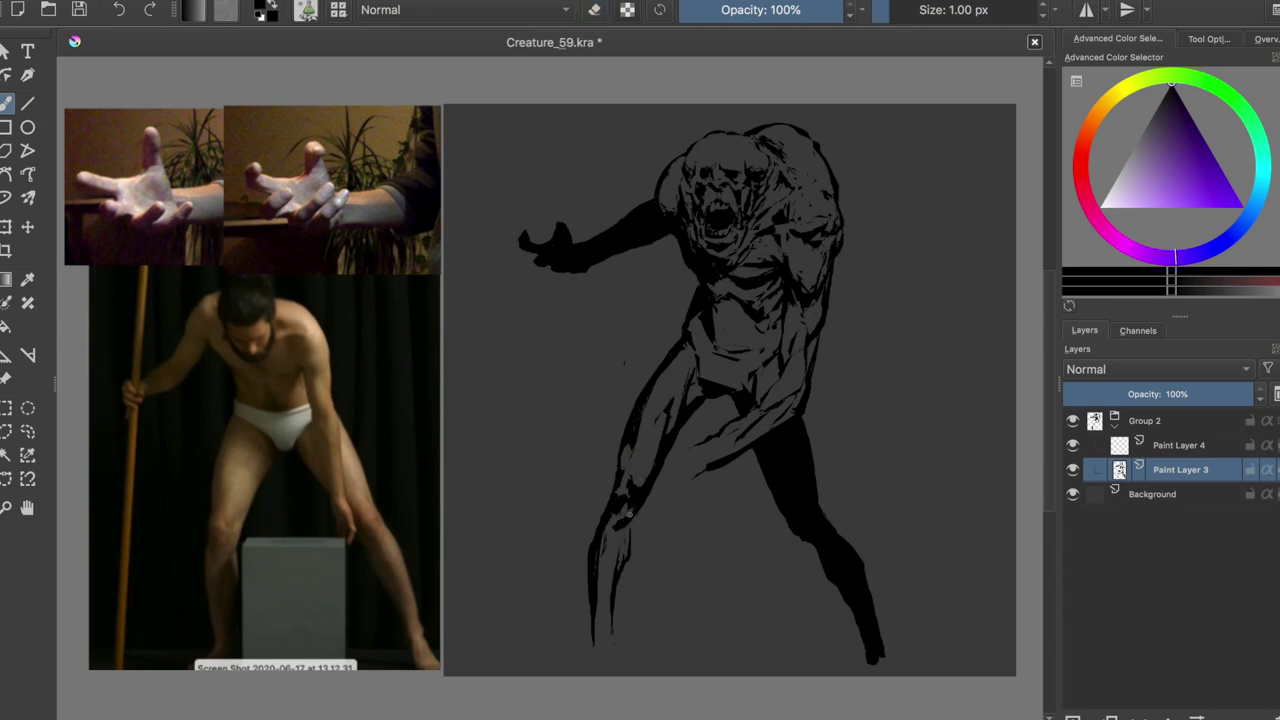
key("m")
key("ctrl+s")
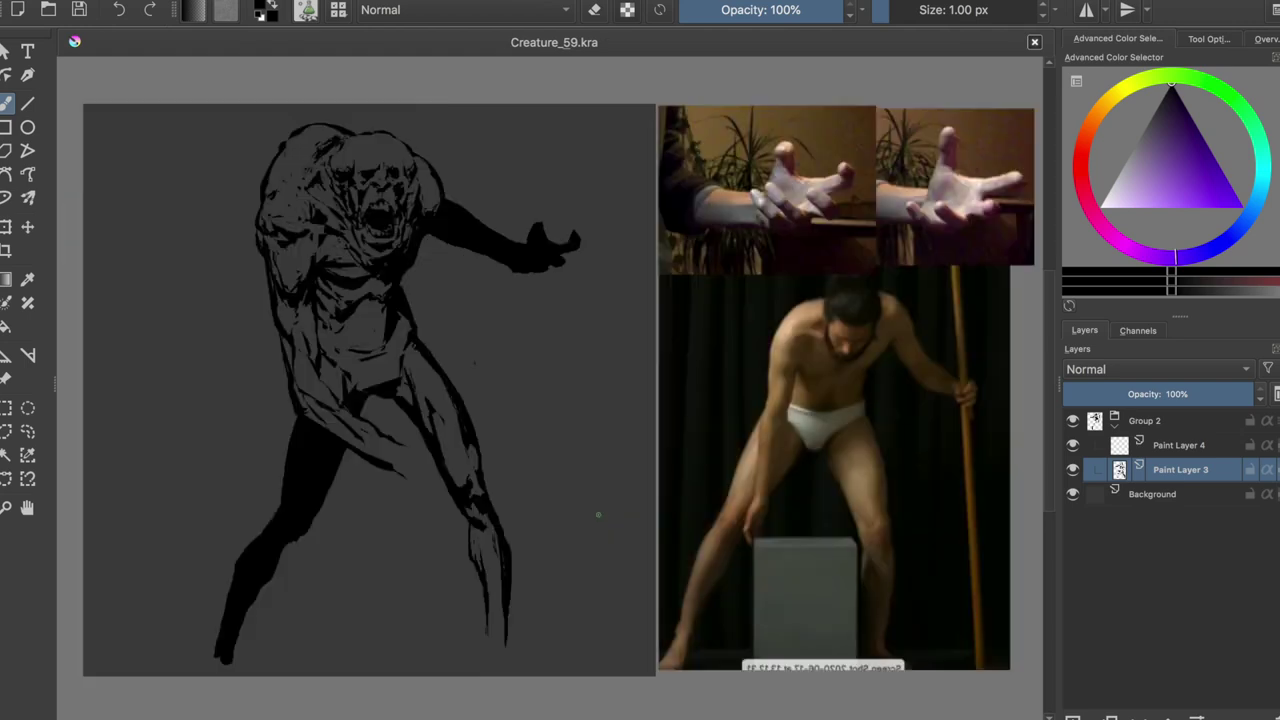
key("e")
left_click_drag(300, 530, 306, 510)
key("e")
Step: Reselect the lower left leg, rotate it to a new angle, and deselect
left_click_drag(214, 520, 277, 534)
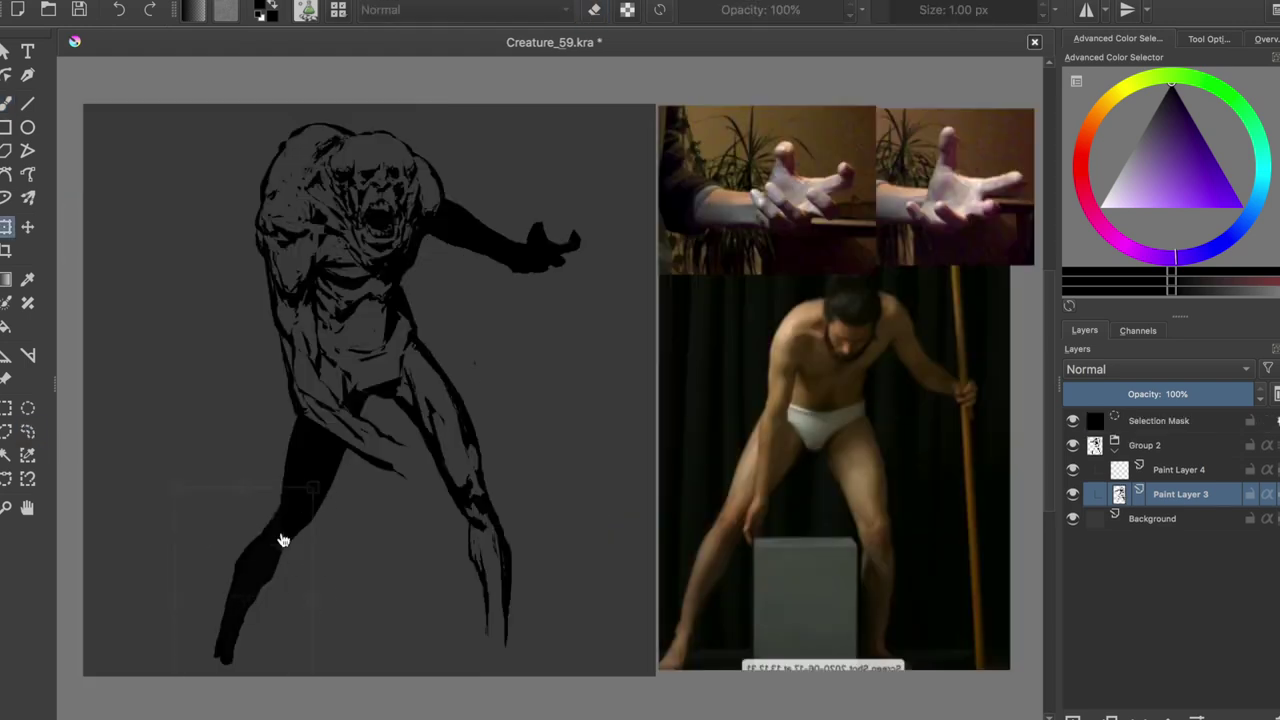
key("Delete")
key("ctrl+t")
key("ctrl+z")
left_click_drag(300, 390, 343, 500)
key("ctrl+t")
mouse_move(398, 394)
left_mouse_down()
mouse_move(338, 448)
mouse_move(300, 450)
left_mouse_up()
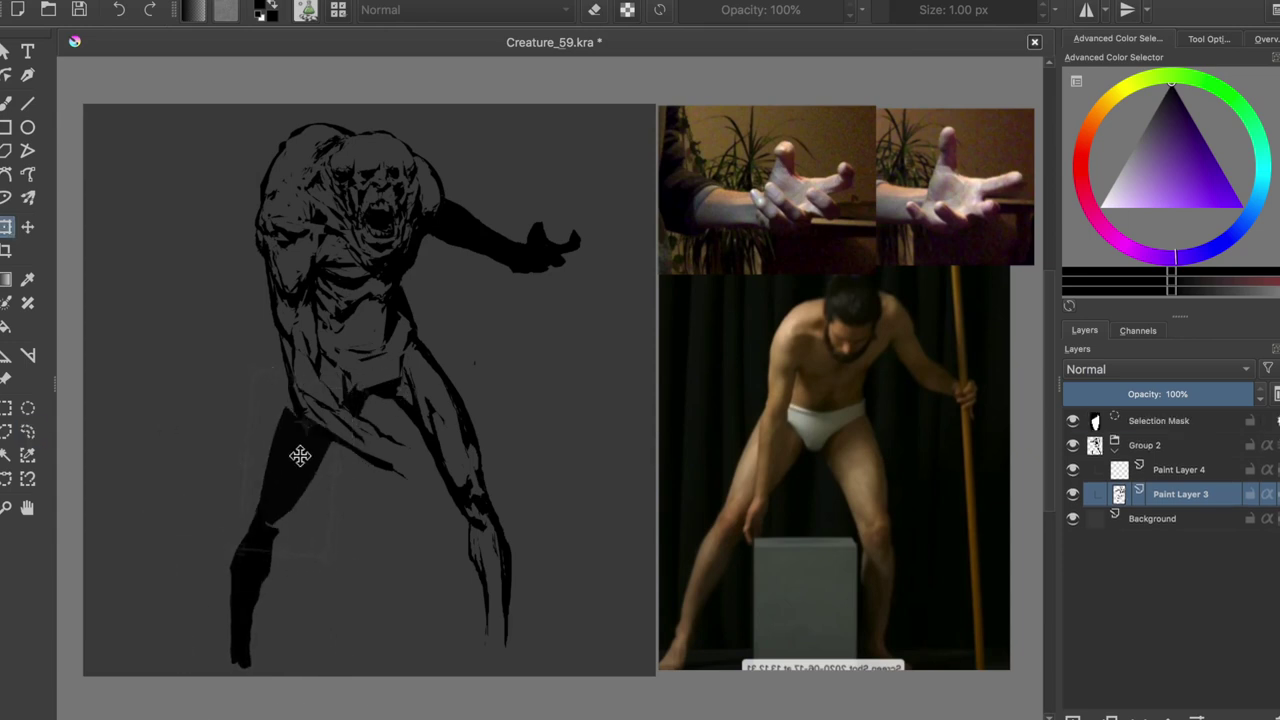
key("Return")
key("ctrl+shift+a")
key("b")
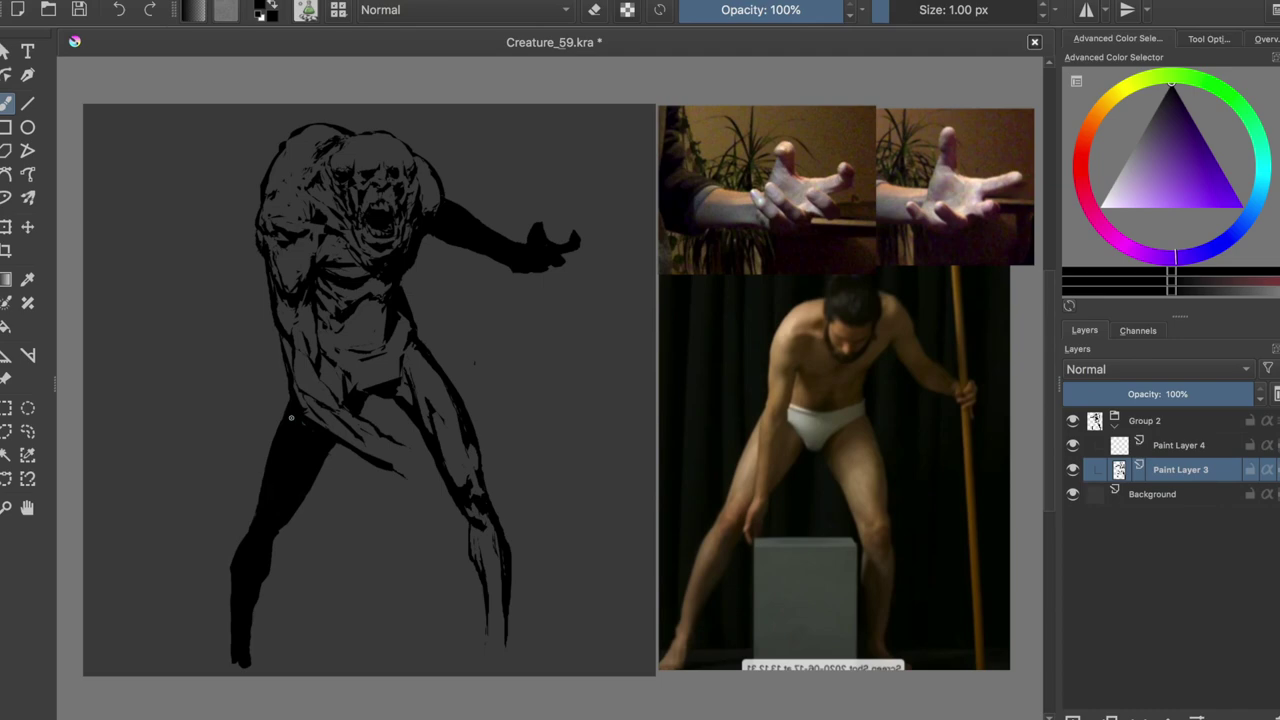
Step: Block in black ink for the new forearm, extending it down-left toward the hand
key("m")
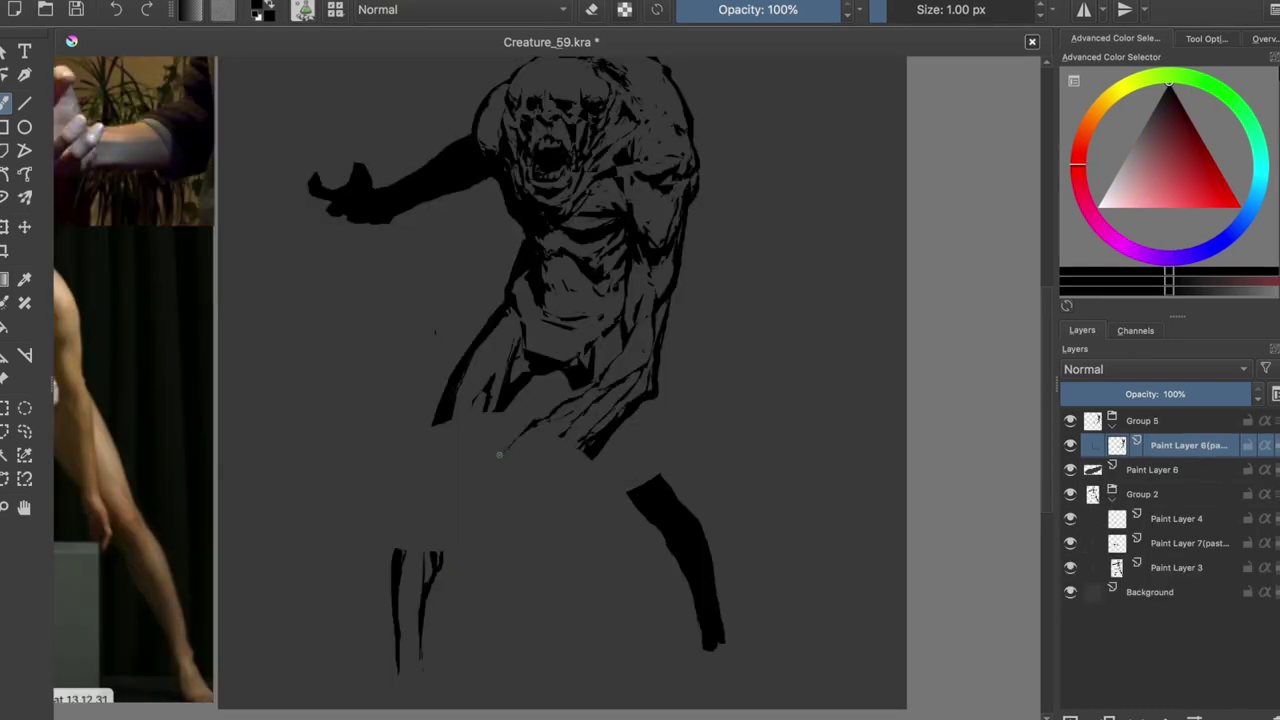
mouse_move(499, 455)
left_mouse_down()
mouse_move(585, 475)
mouse_move(541, 449)
left_mouse_up()
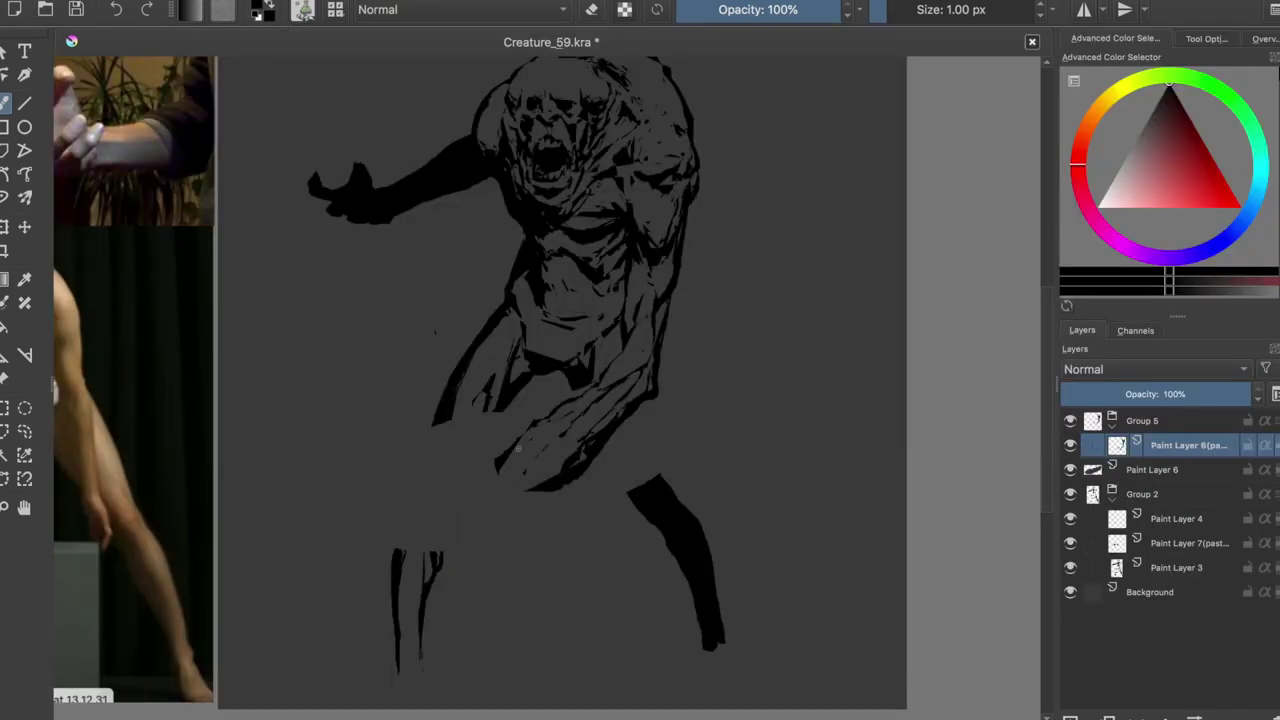
key("e")
key("e")
key("e")
key("e")
mouse_move(486, 468)
left_mouse_down()
mouse_move(450, 521)
mouse_move(493, 489)
left_mouse_up()
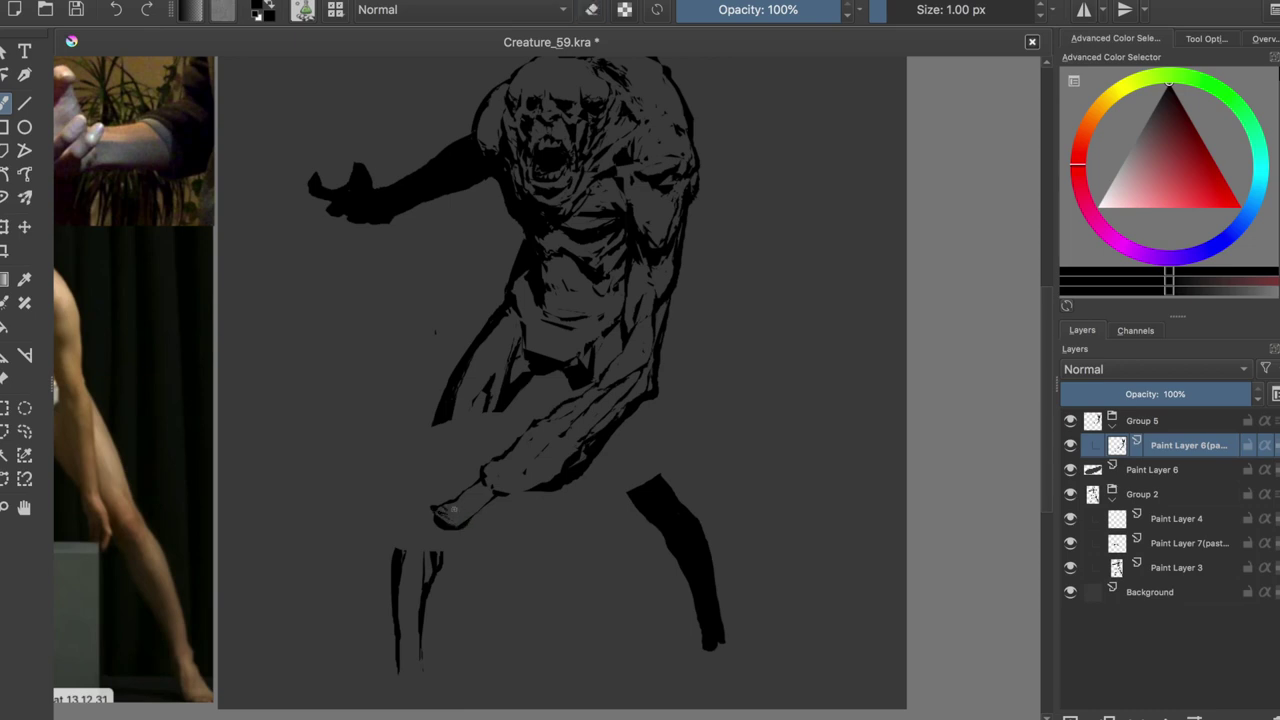
key("e")
Step: Carve light lines into the forearm and refine the hand, elbow and lower forearm
key("e")
left_click_drag(426, 518, 352, 618)
key("e")
mouse_move(425, 521)
left_mouse_down()
mouse_move(395, 605)
mouse_move(354, 619)
left_mouse_up()
key("e")
key("e")
left_click_drag(426, 548, 400, 574)
key("e")
key("e")
Step: Toggle between eraser and ink for more forearm touch-ups, save, and mirror the view
key("e")
key("e")
mouse_move(519, 438)
left_mouse_down()
mouse_move(480, 470)
mouse_move(469, 444)
mouse_move(460, 490)
left_mouse_up()
key("e")
key("e")
key("e")
key("e")
key("e")
left_click_drag(510, 448, 480, 472)
key("e")
key("e")
key("e")
key("e")
key("e")
mouse_move(460, 470)
left_mouse_down()
mouse_move(405, 528)
mouse_move(430, 494)
mouse_move(415, 506)
left_mouse_up()
key("e")
key("e")
key("e")
key("e")
key("e")
key("e")
key("e")
key("e")
key("e")
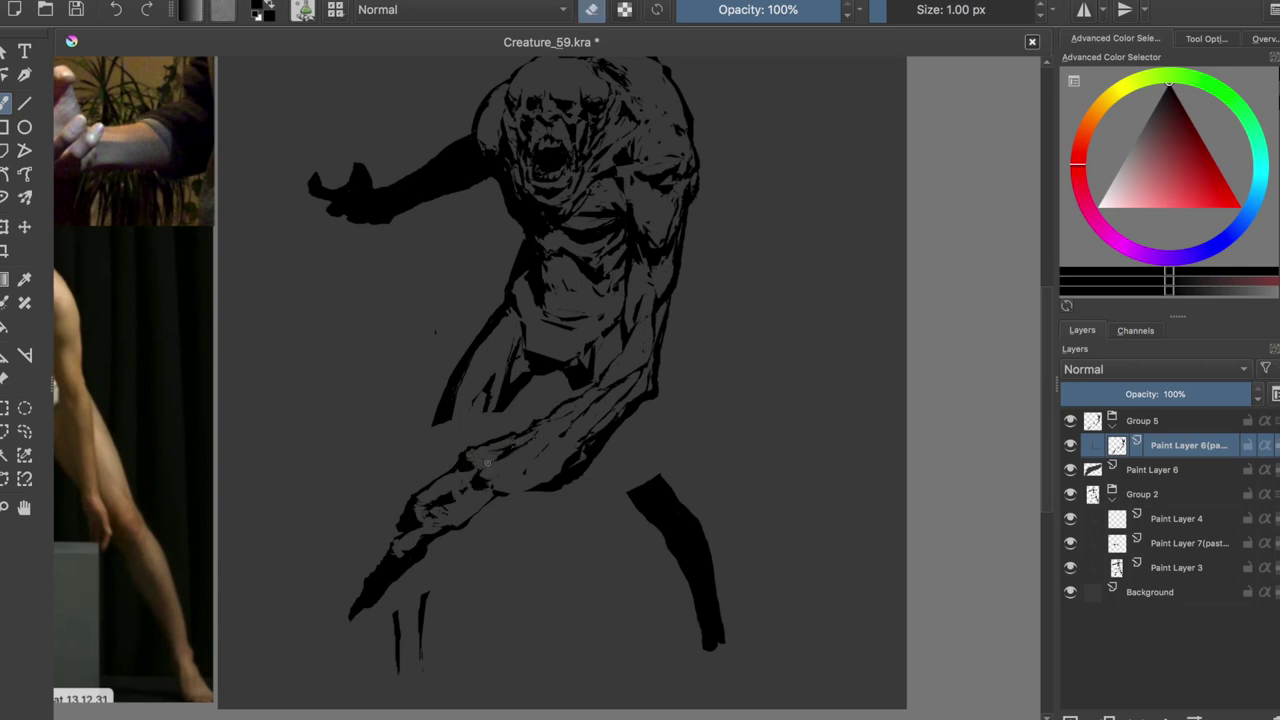
key("e")
key("e")
key("e")
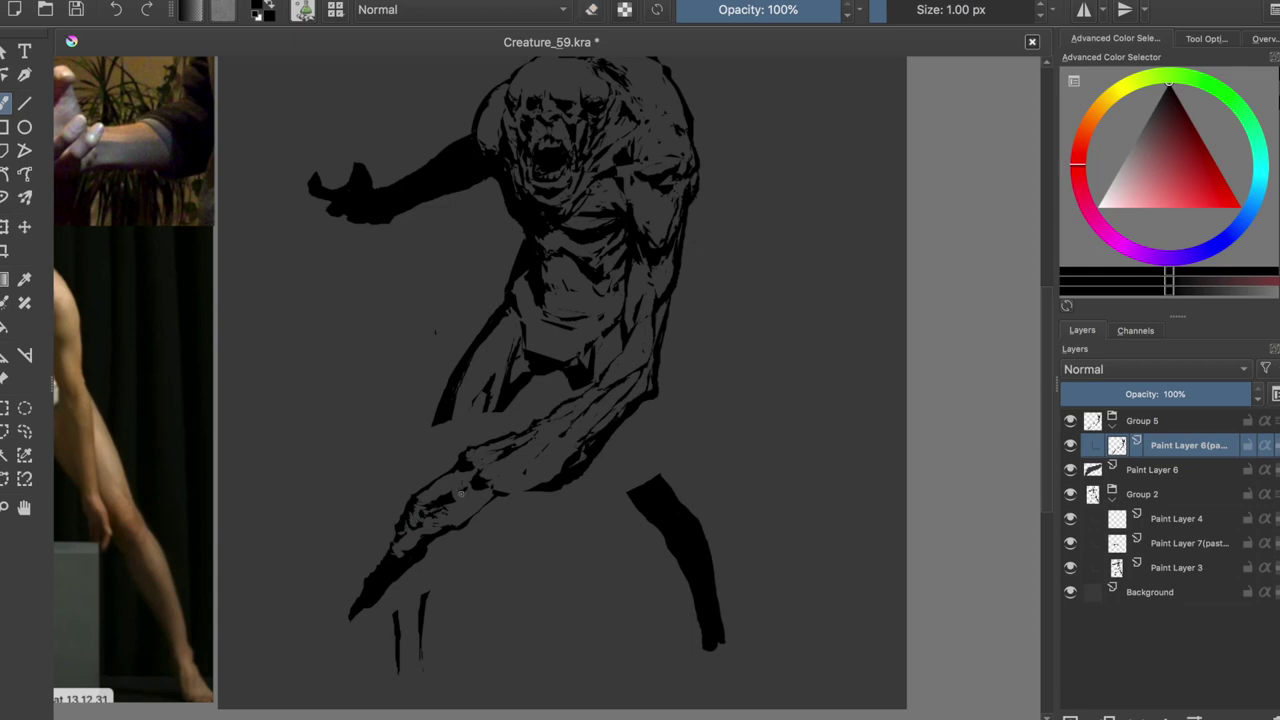
key("e")
key("e")
key("e")
key("e")
key("e")
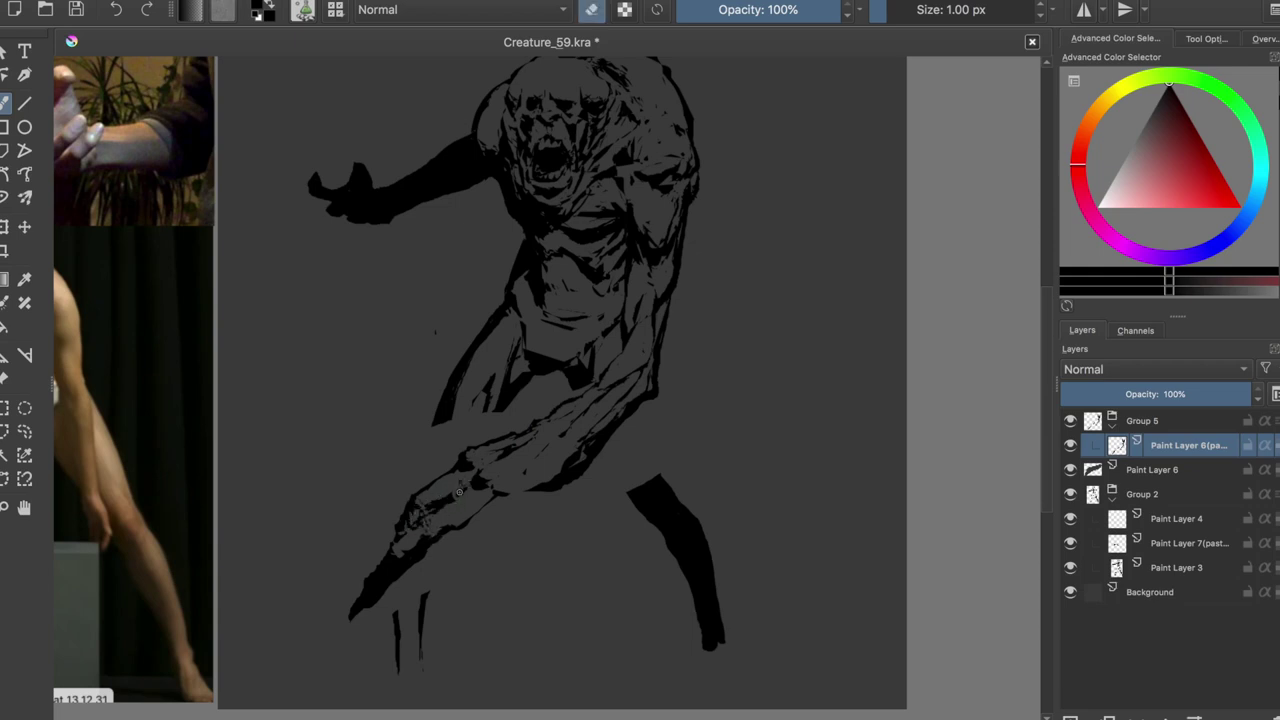
key("e")
key("e")
key("e")
key("e")
key("e")
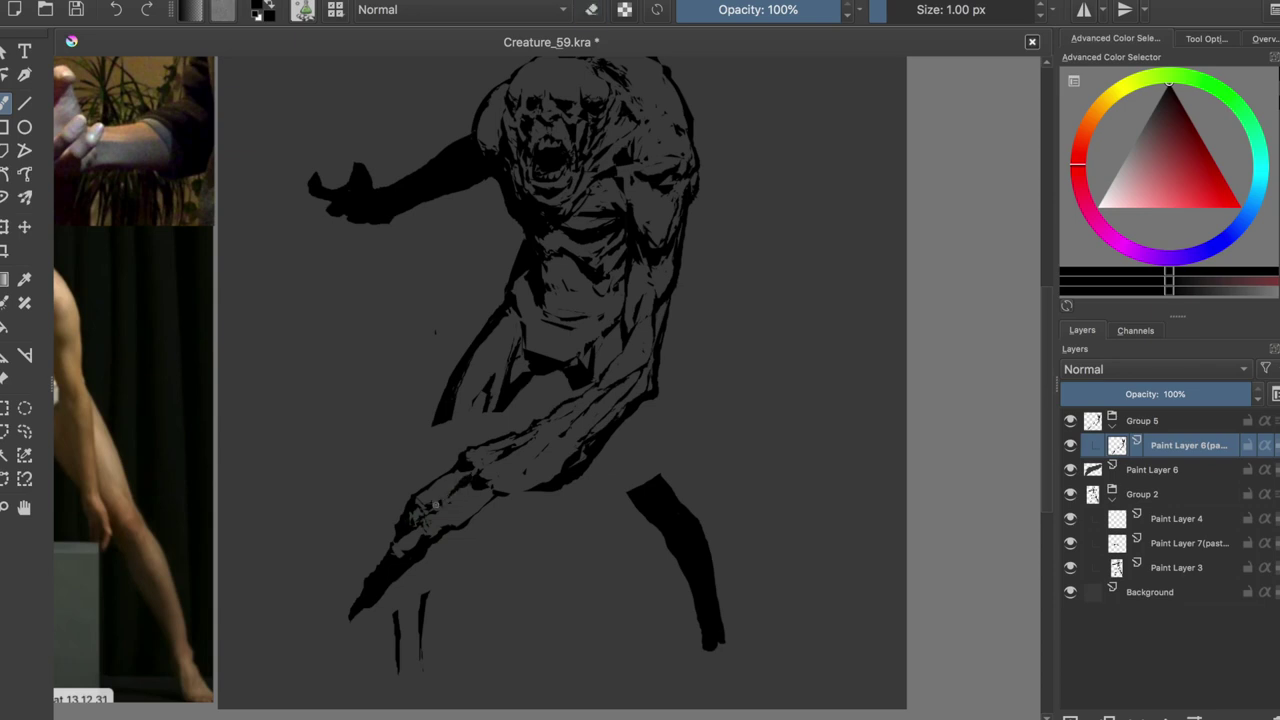
key("e")
key("ctrl+s")
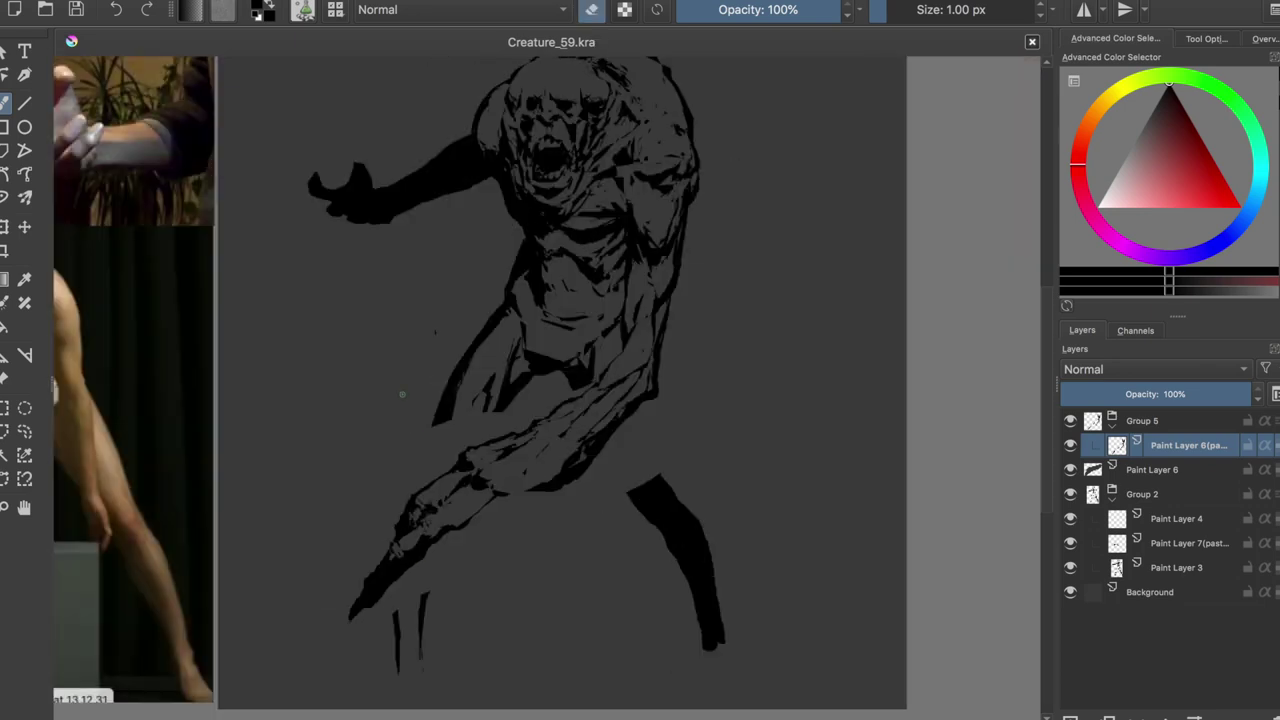
key("e")
key("e")
key("e")
key("e")
key("e")
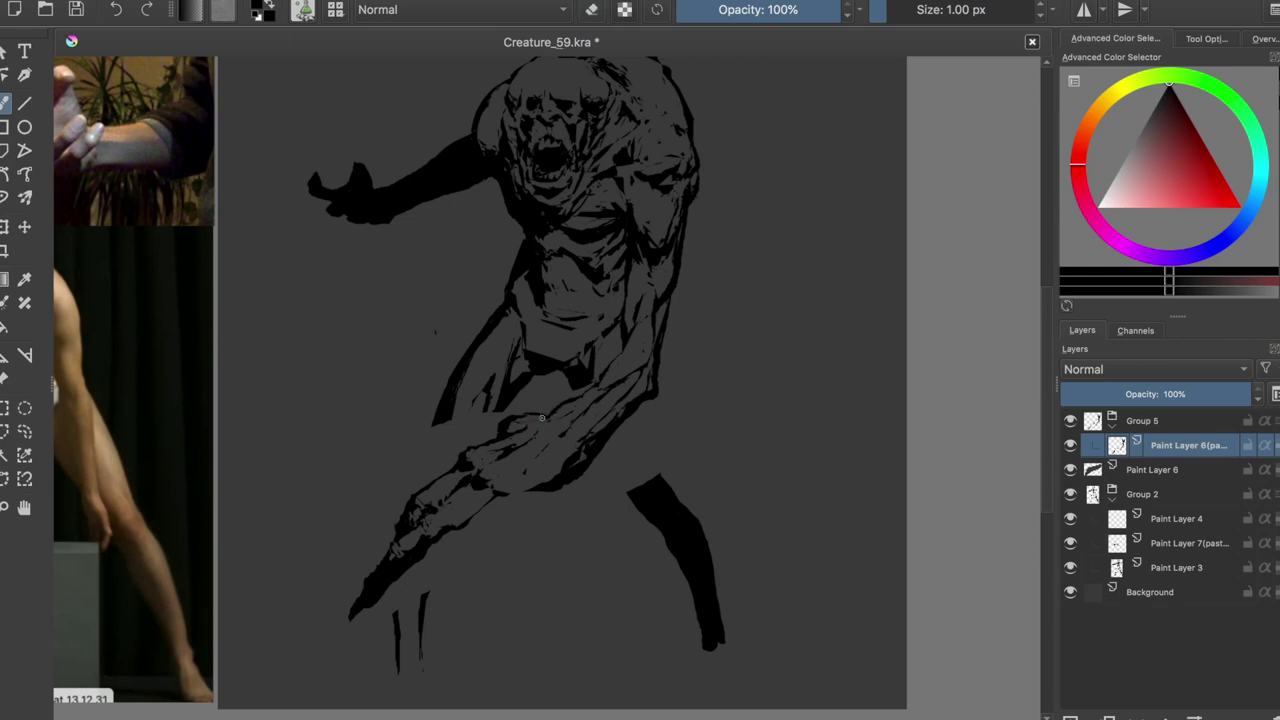
Step: Discard a trial arm selection and add ink under the forearm
key("e")
key("e")
key("e")
key("e")
key("e")
key("e")
key("e")
key("e")
key("e")
key("e")
key("e")
key("e")
key("m")
key("m")
left_click_drag(478, 425, 486, 451)
key("t")
key("ctrl+shift+a")
key("ctrl+z")
key("ctrl+shift+a")
key("b")
key("e")
key("e")
key("e")
key("e")
key("e")
key("e")
key("e")
key("e")
key("e")
key("e")
left_click_drag(485, 505, 550, 510)
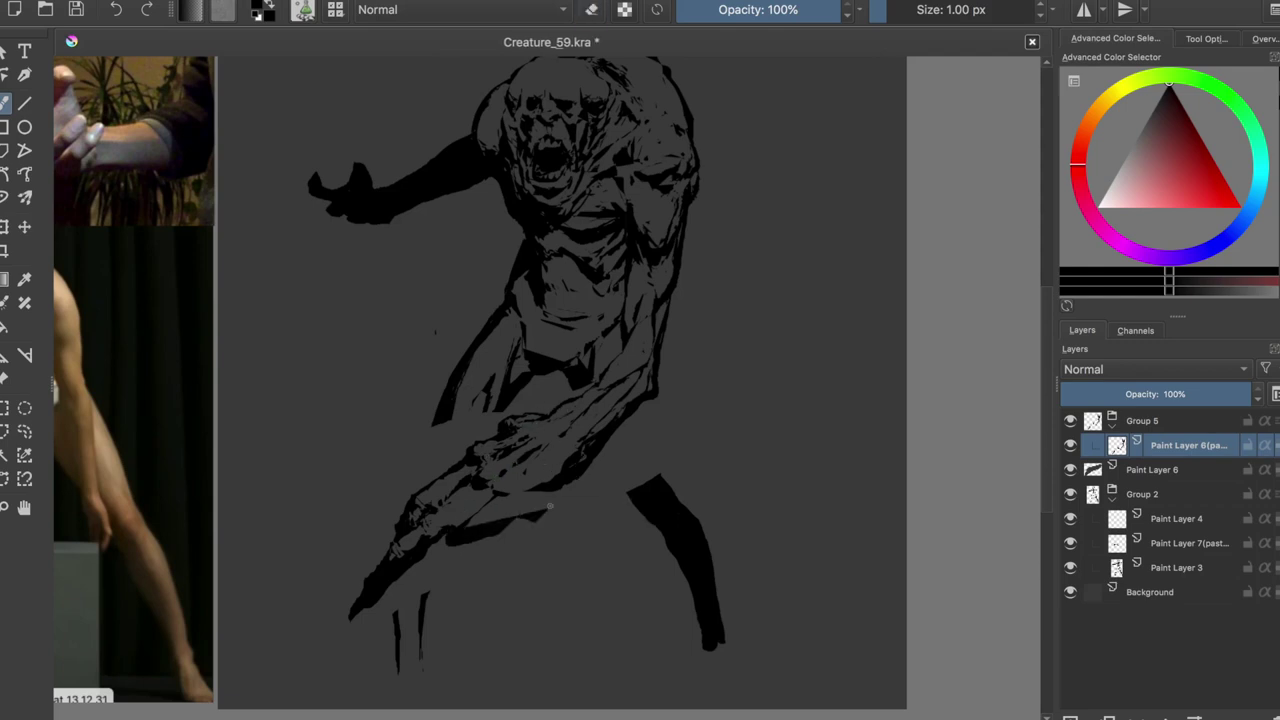
Step: Paint a thick stroke along the forearm's underside, check it mirrored, and save
left_click_drag(470, 525, 555, 495)
key("e")
key("e")
key("e")
key("e")
key("e")
key("e")
key("e")
key("e")
key("e")
key("e")
key("e")
key("e")
key("m")
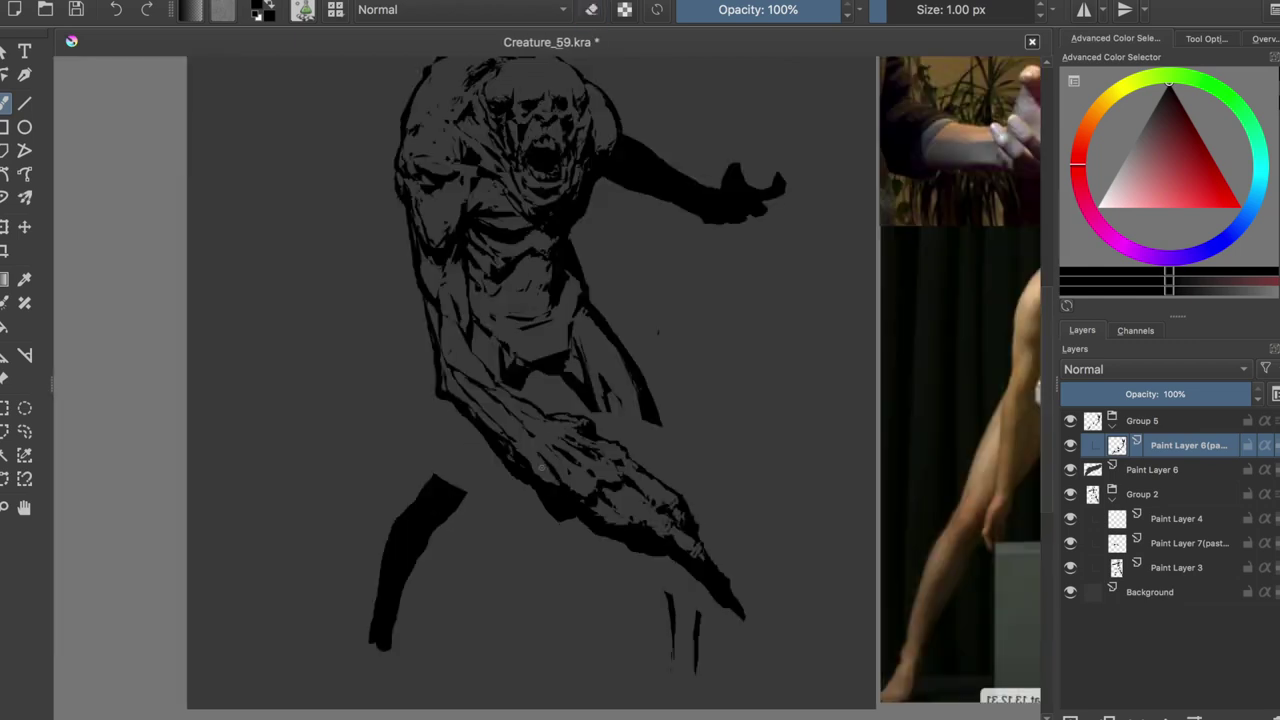
key("e")
key("e")
key("e")
key("e")
key("e")
key("e")
key("e")
key("e")
key("e")
key("e")
key("e")
key("e")
key("e")
key("e")
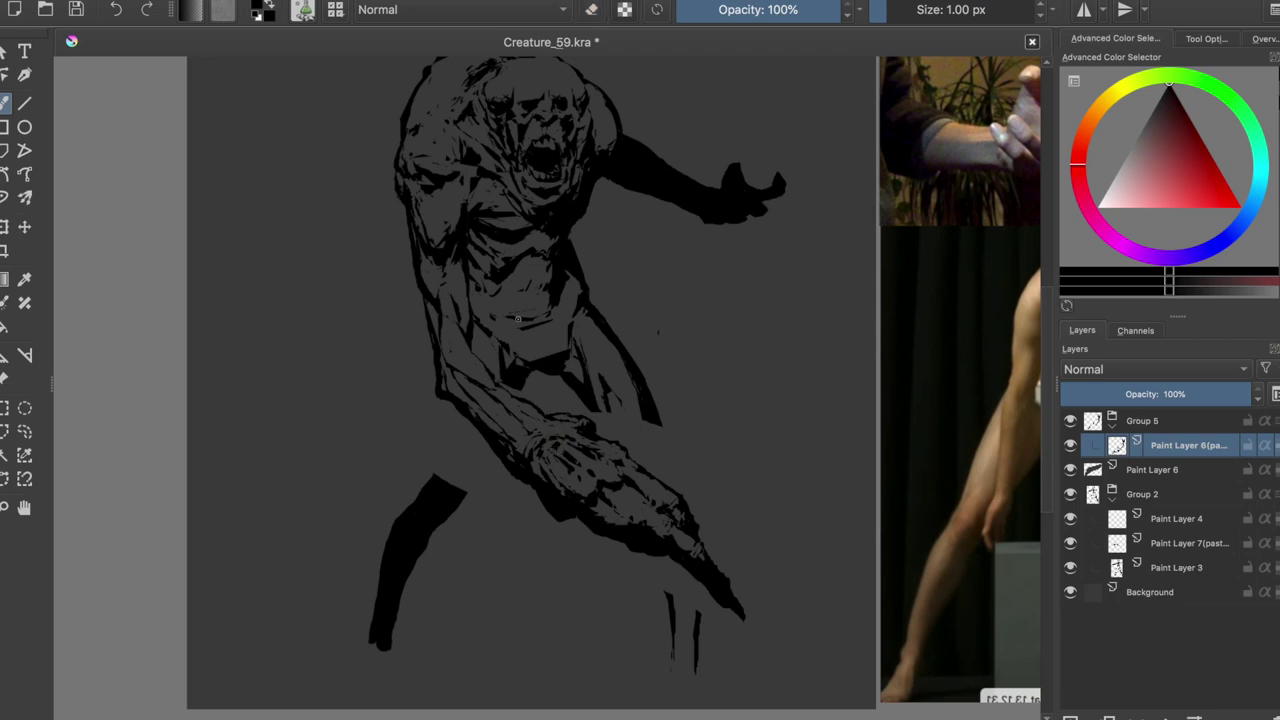
key("ctrl+s")
key("e")
Step: Scratch fine light muscle and vein lines along the forearm with the eraser, and save
key("e")
key("ctrl+s")
key("m")
key("e")
left_click_drag(556, 436, 530, 444)
key("e")
key("e")
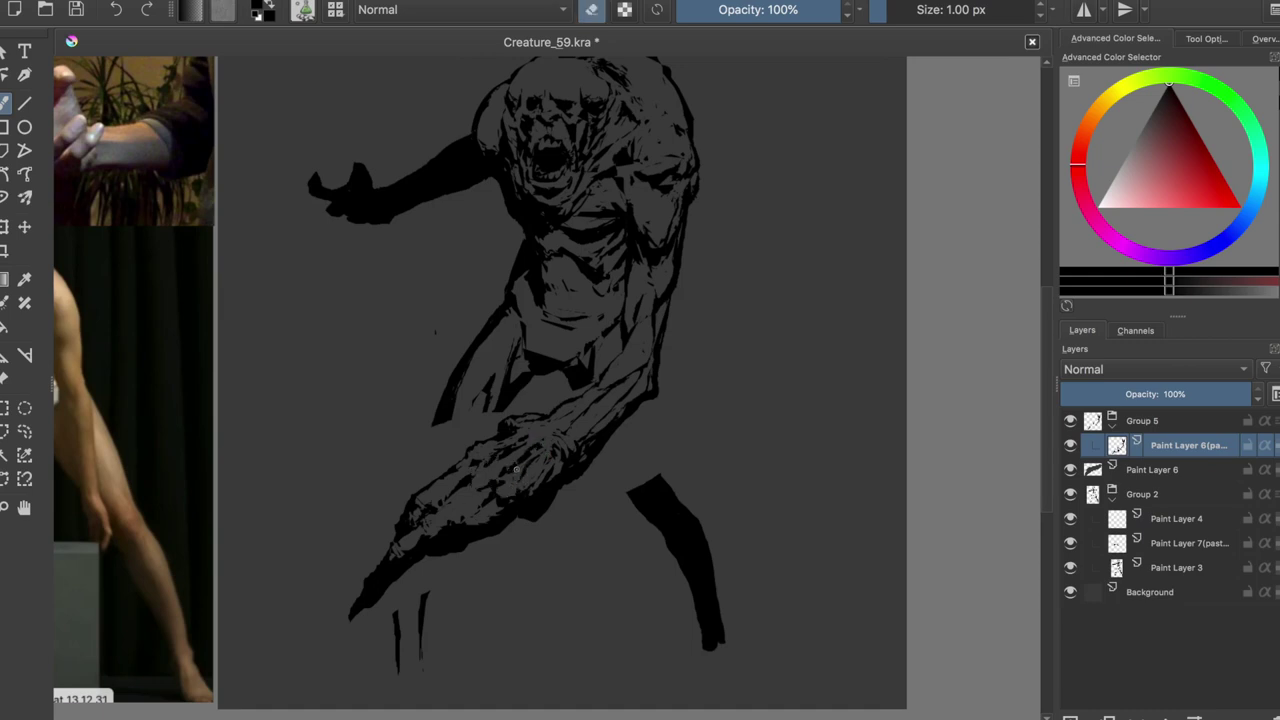
key("ctrl+s")
left_click_drag(424, 524, 430, 550)
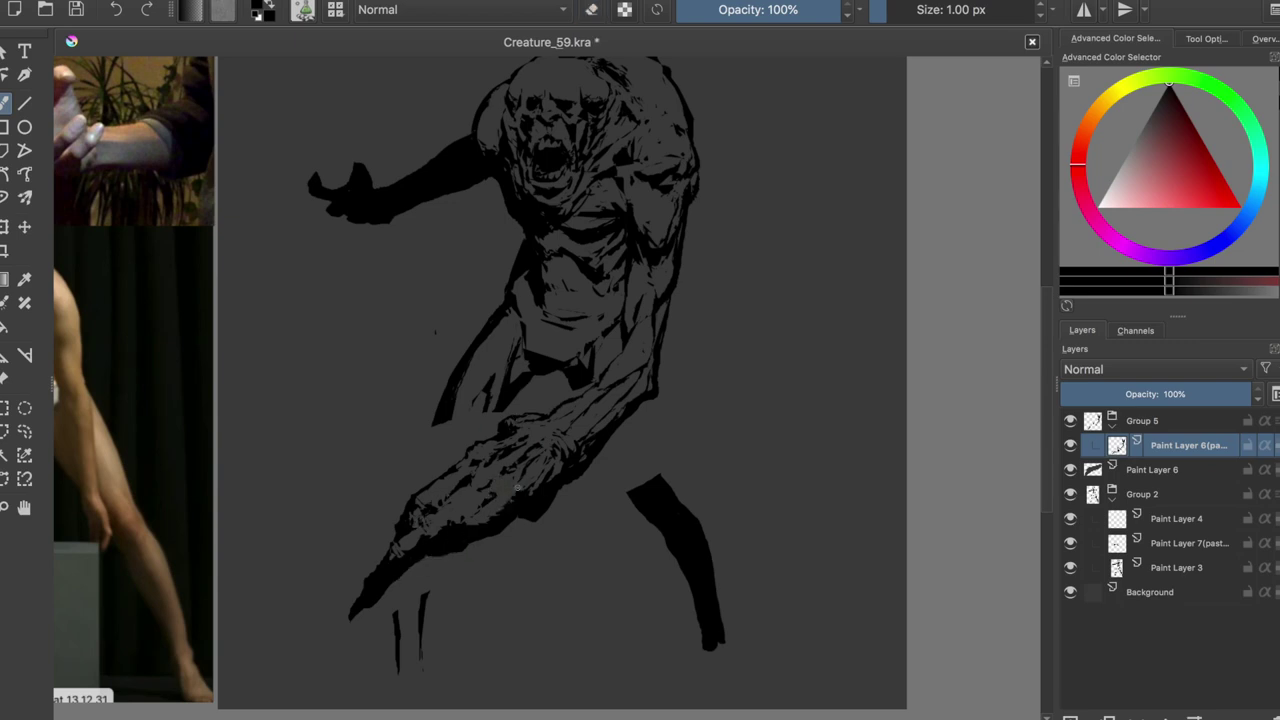
left_click_drag(527, 452, 487, 510)
key("e")
key("e")
key("e")
key("e")
key("e")
key("e")
key("e")
key("e")
key("e")
key("e")
key("e")
key("e")
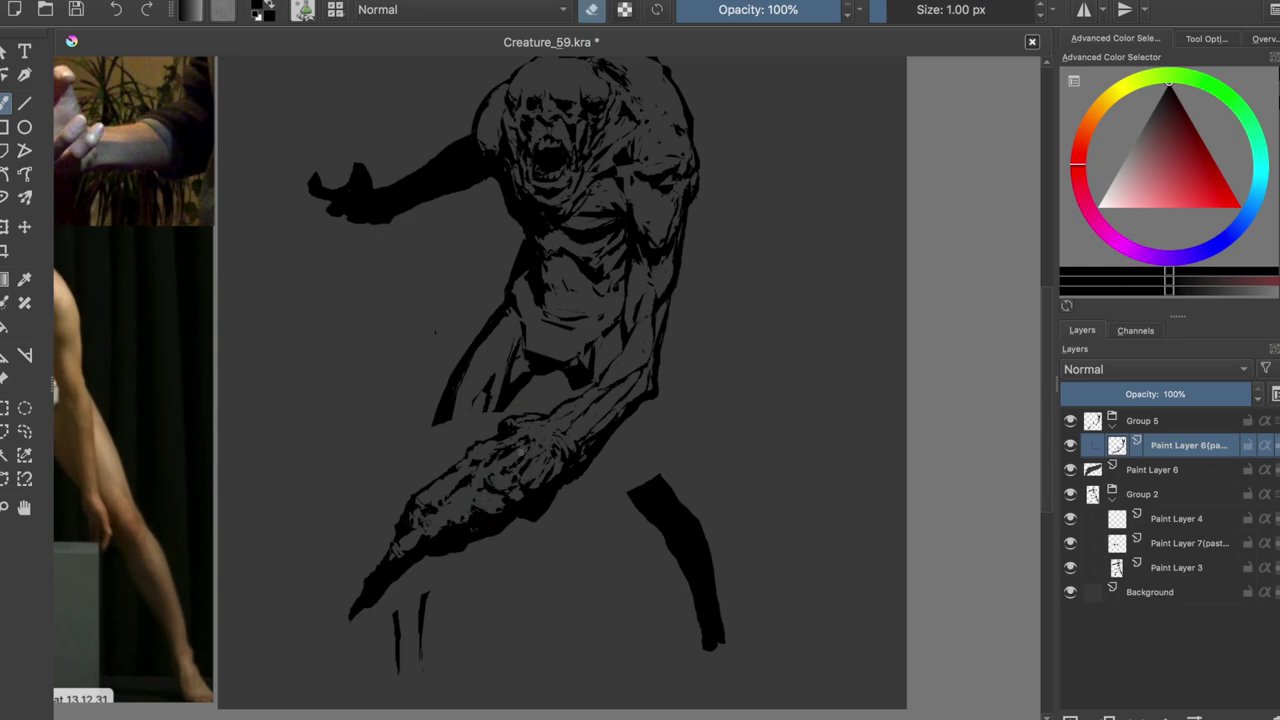
key("e")
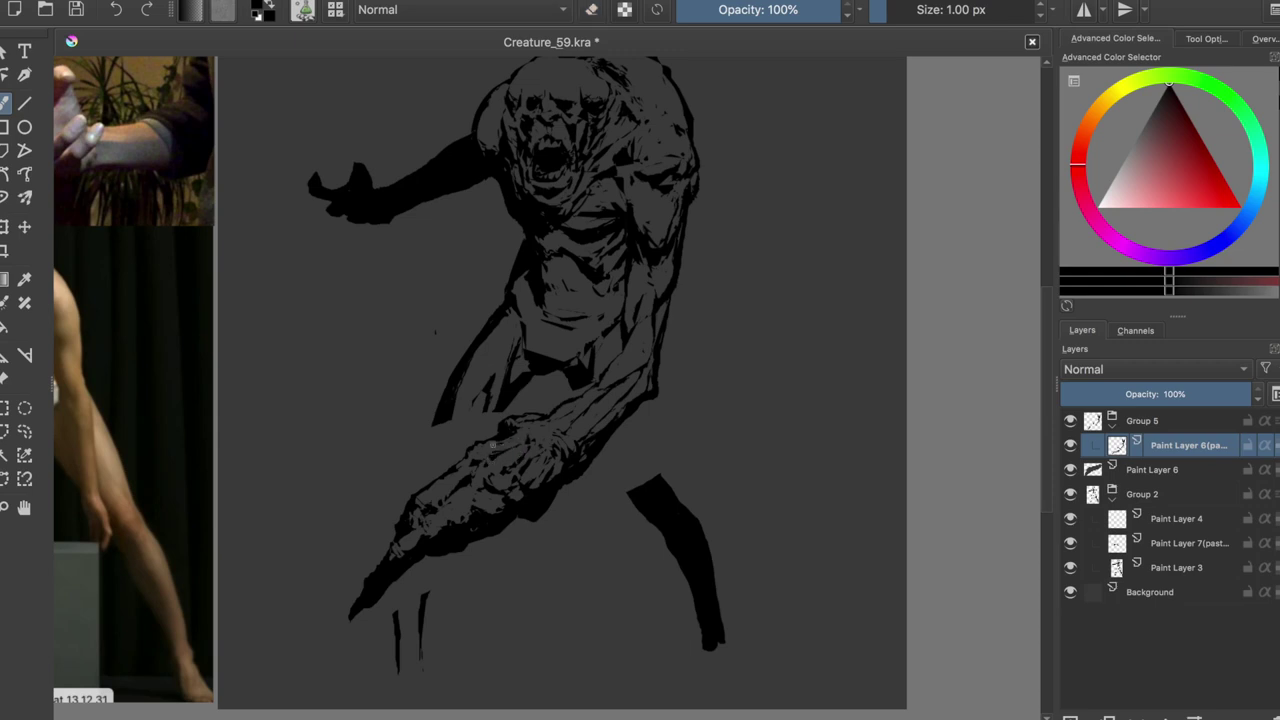
key("e")
key("e")
key("e")
key("e")
key("e")
key("e")
key("e")
key("e")
key("e")
key("e")
key("e")
key("e")
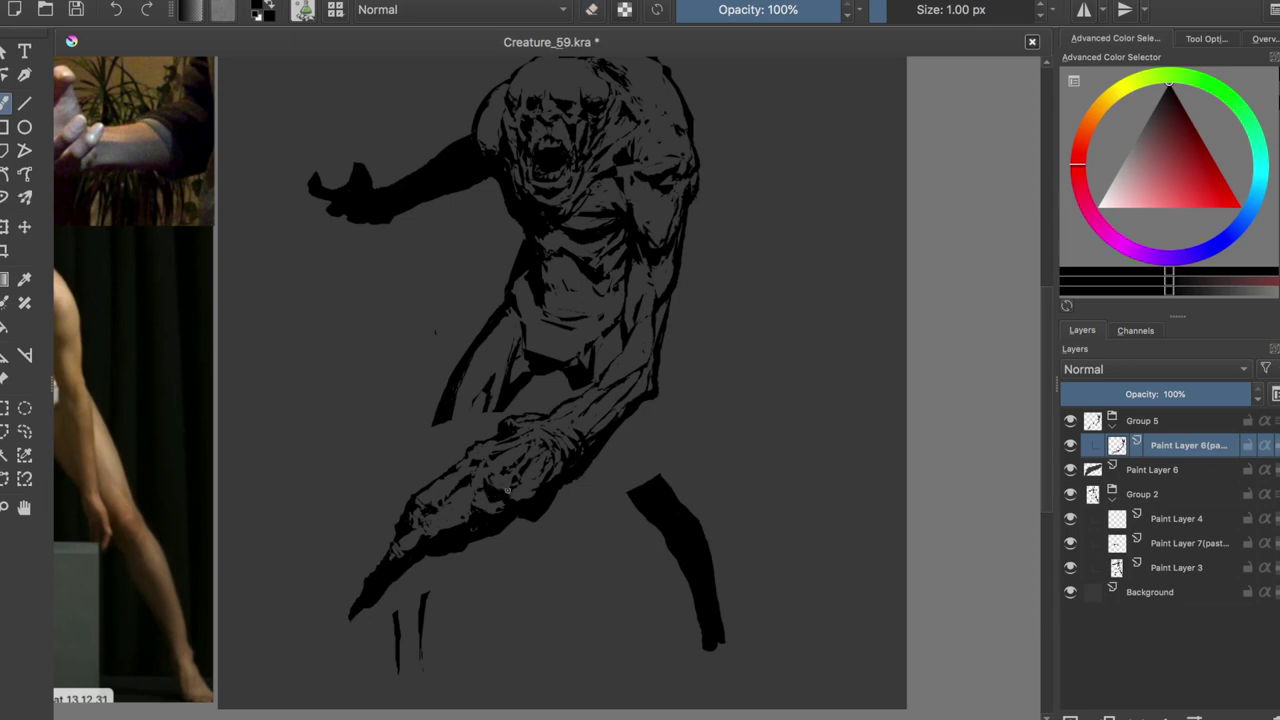
key("e")
key("e")
Step: Add a short ink stroke near the hand, save, and mirror the view to check it
key("ctrl+s")
mouse_move(520, 446)
left_mouse_down()
mouse_move(500, 458)
mouse_move(500, 424)
left_mouse_up()
key("ctrl+s")
key("e")
key("e")
key("e")
key("e")
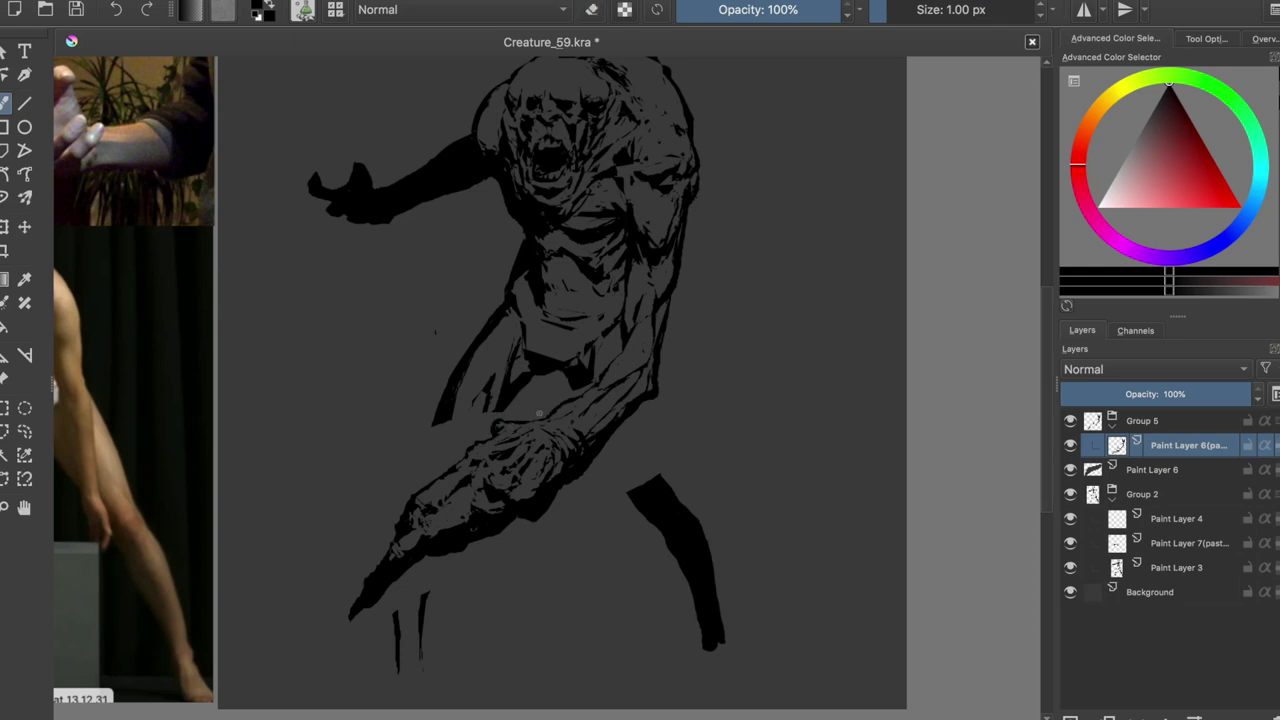
key("m")
Step: Carve finer light scratches into the hand, save, and recheck in mirrored view
key("e")
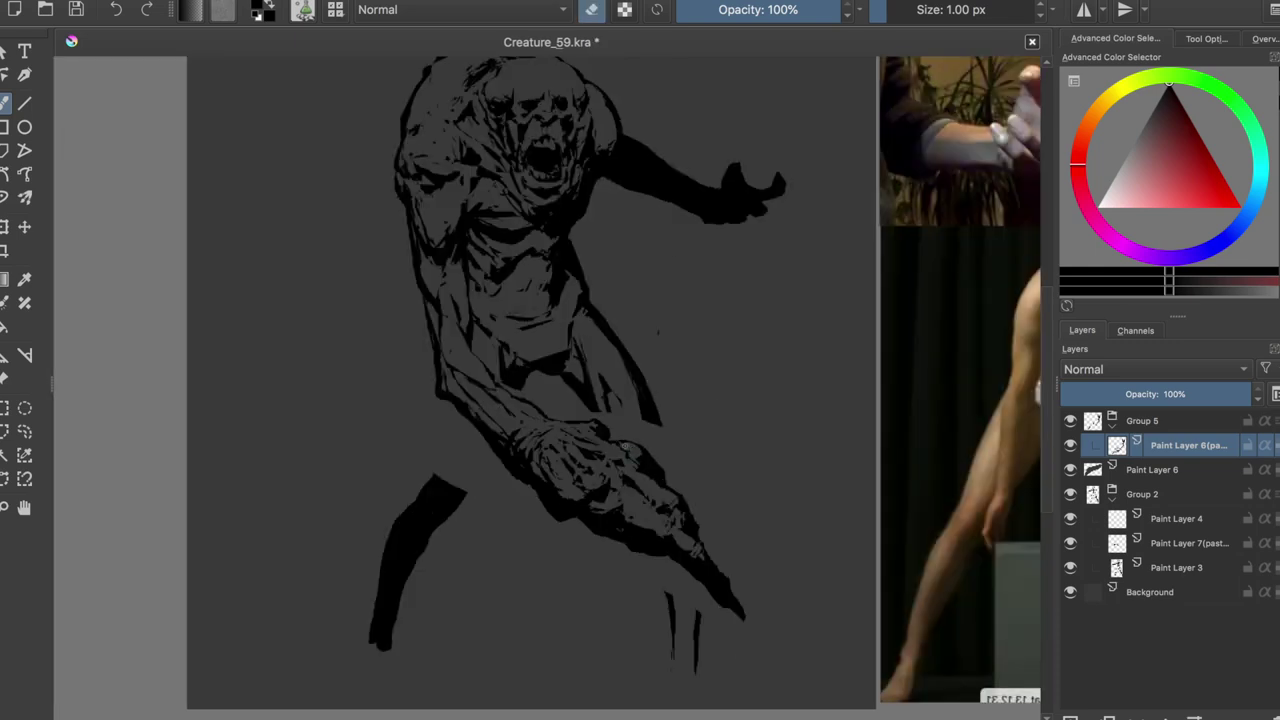
key("e")
key("e")
key("e")
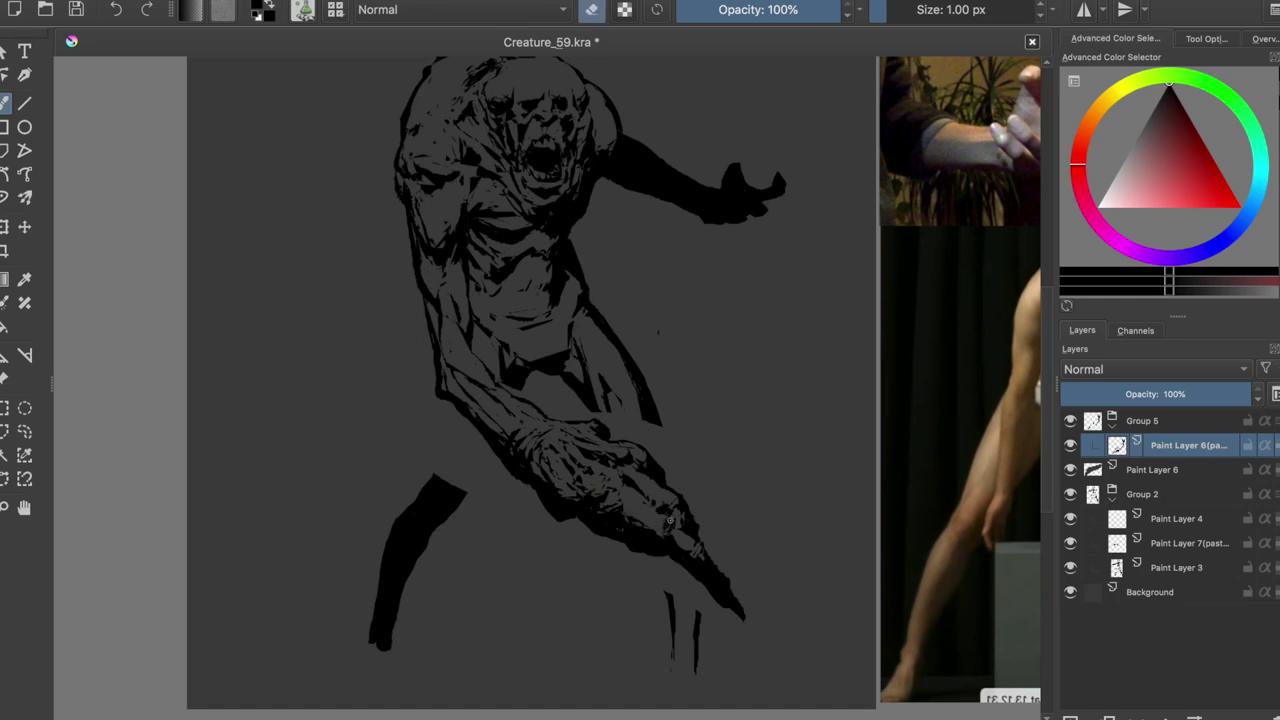
key("ctrl+s")
key("m")
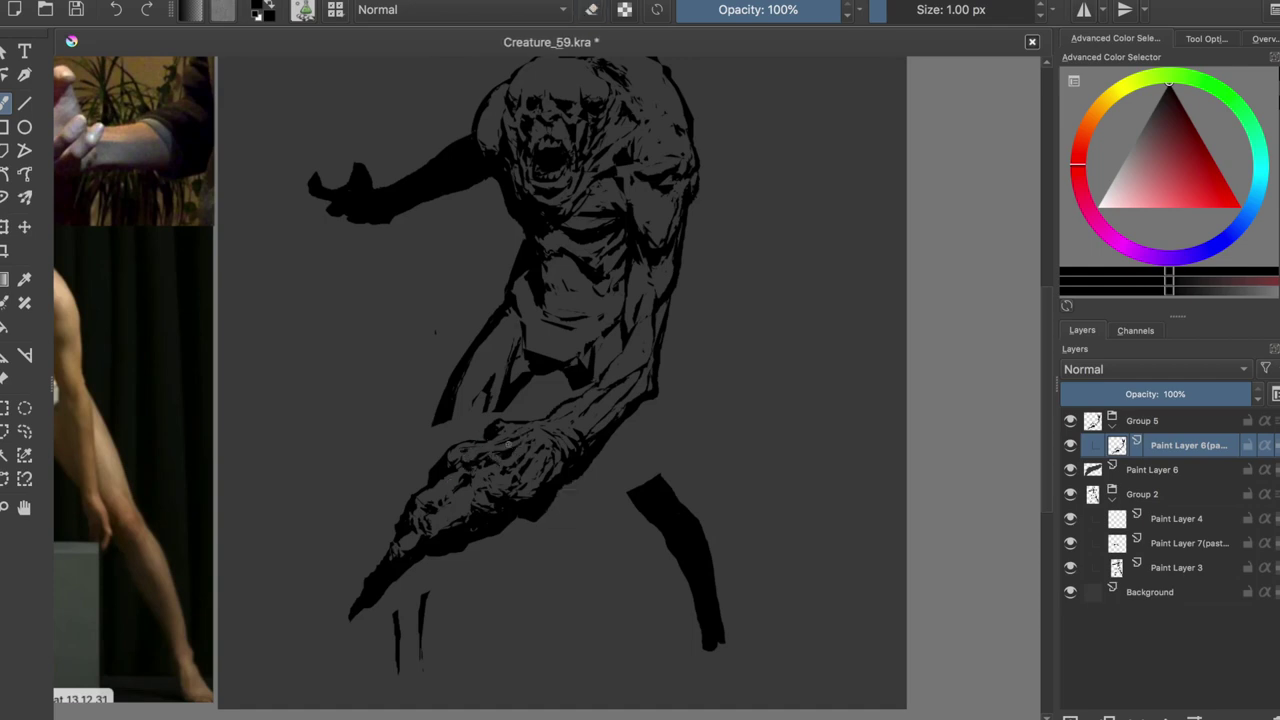
key("e")
key("m")
key("e")
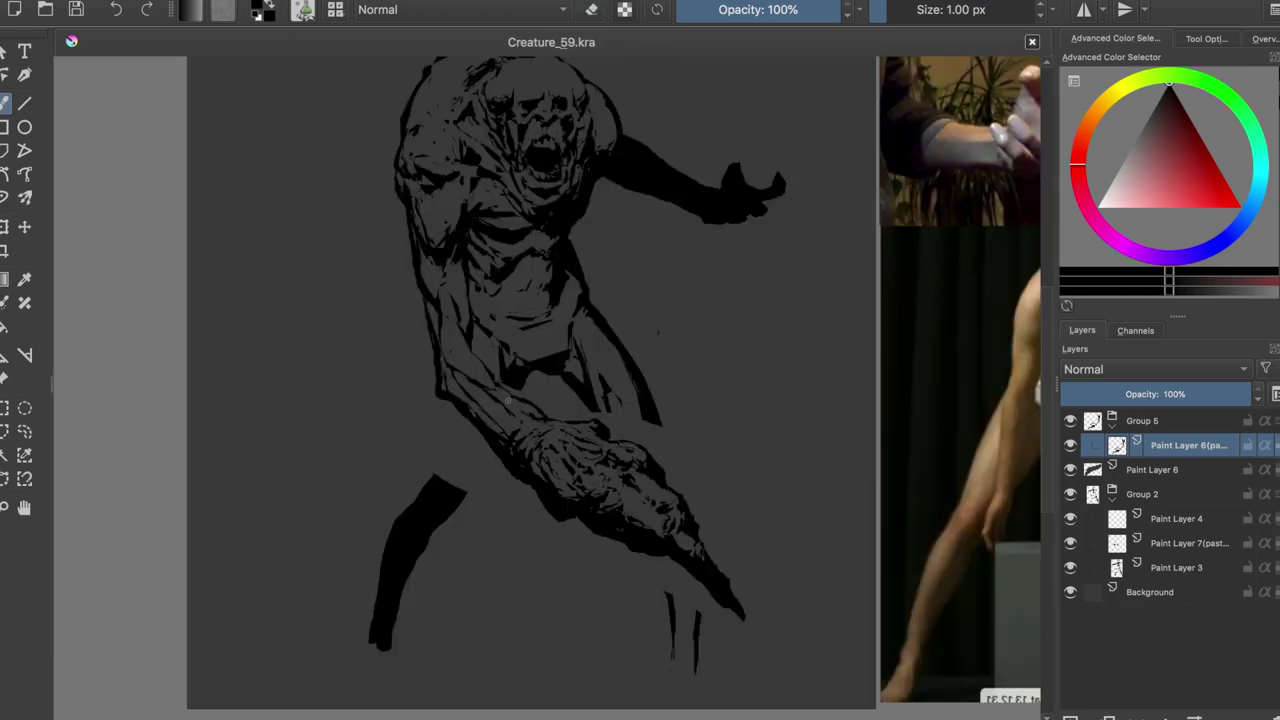
key("e")
key("e")
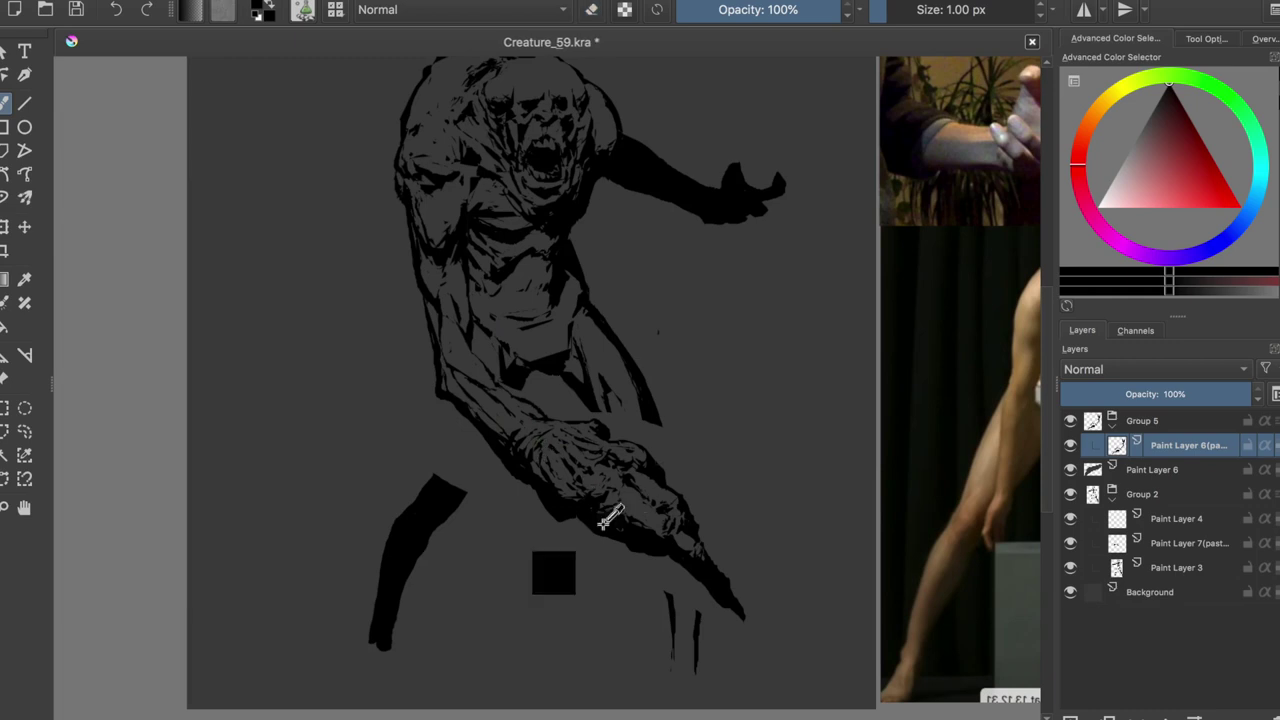
Step: Ink the underside of the clawed hand and reshape the lowest finger tips shorter
key("m")
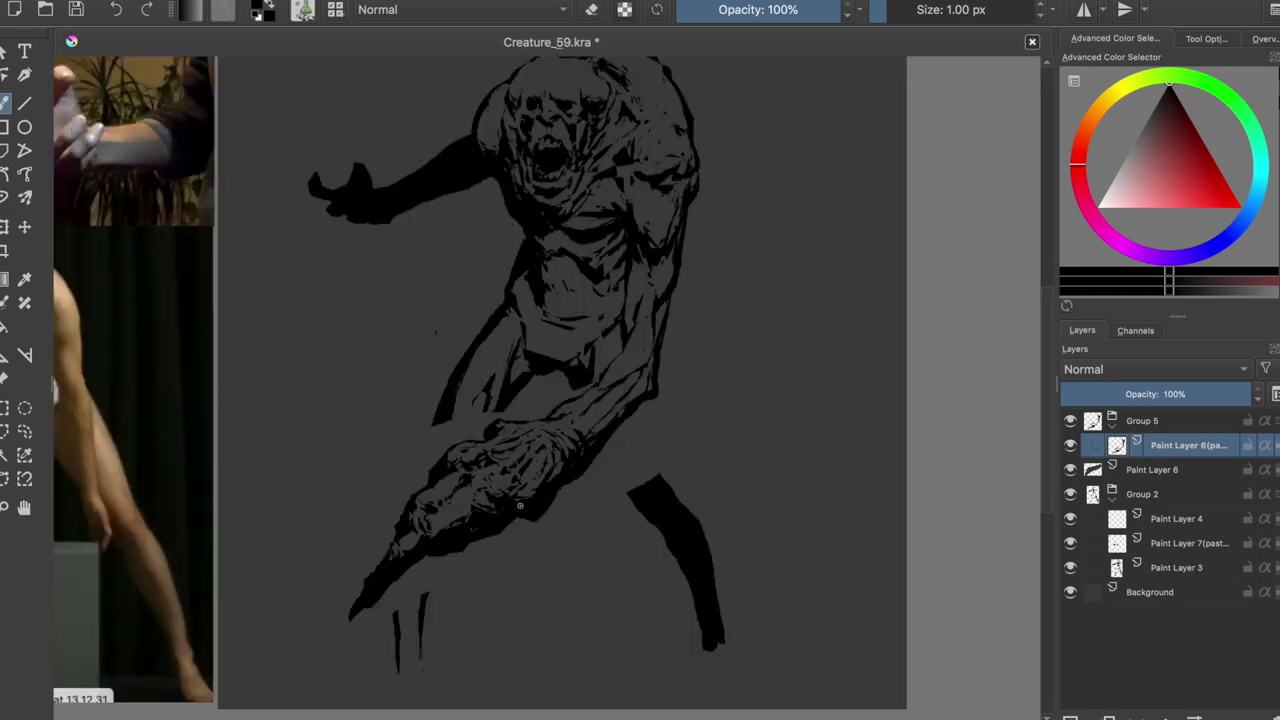
left_click_drag(472, 552, 495, 528)
left_click_drag(380, 572, 350, 618)
mouse_move(392, 548)
left_mouse_down()
mouse_move(356, 594)
mouse_move(365, 600)
mouse_move(424, 551)
left_mouse_up()
key("ctrl+z")
mouse_move(374, 585)
left_mouse_down()
mouse_move(448, 543)
mouse_move(410, 594)
left_mouse_up()
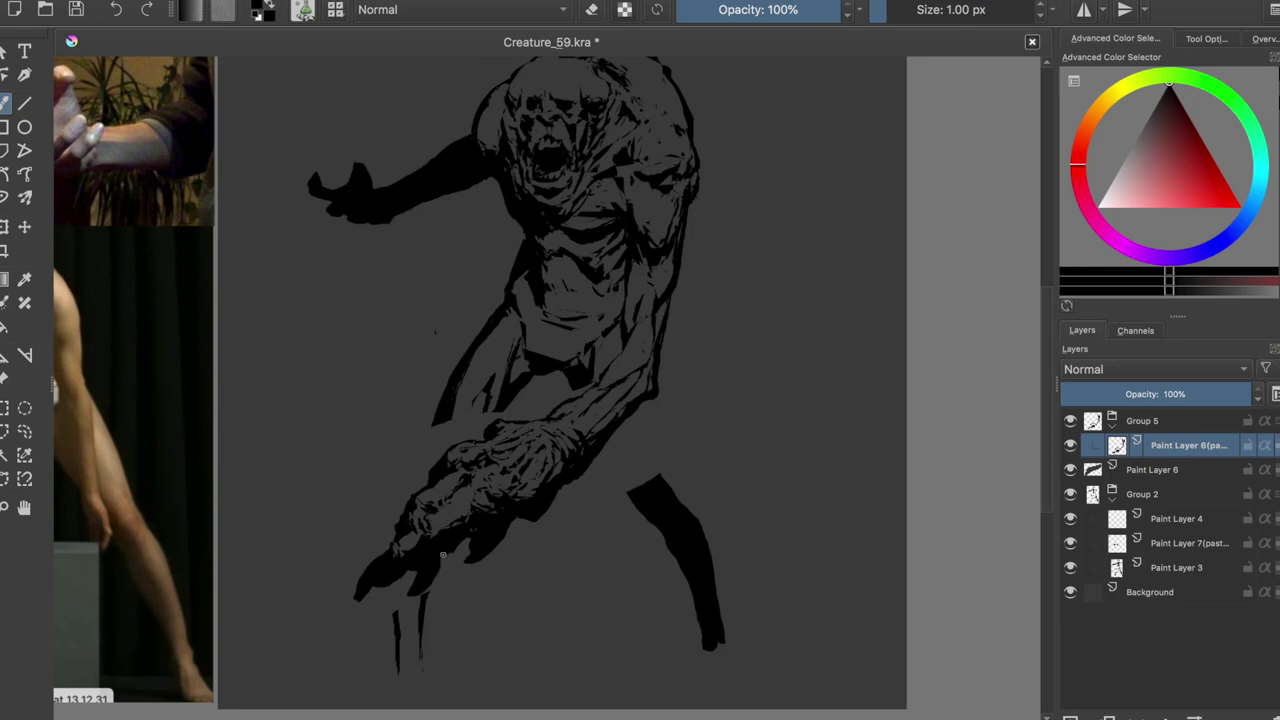
Step: Draw a dark claw at the fingertips, lighten the claw tips in mirrored view, and save
key("e")
left_click_drag(452, 540, 431, 559)
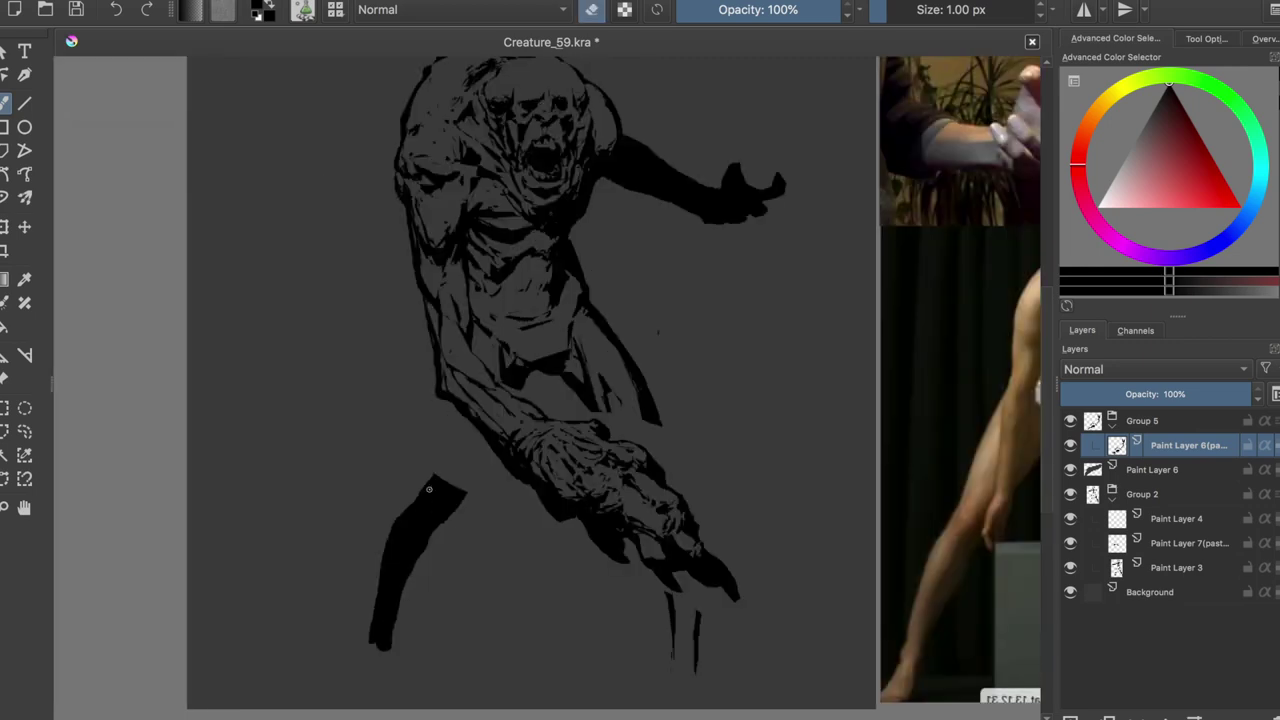
key("m")
mouse_move(657, 563)
left_mouse_down()
mouse_move(670, 585)
mouse_move(660, 553)
left_mouse_up()
key("e")
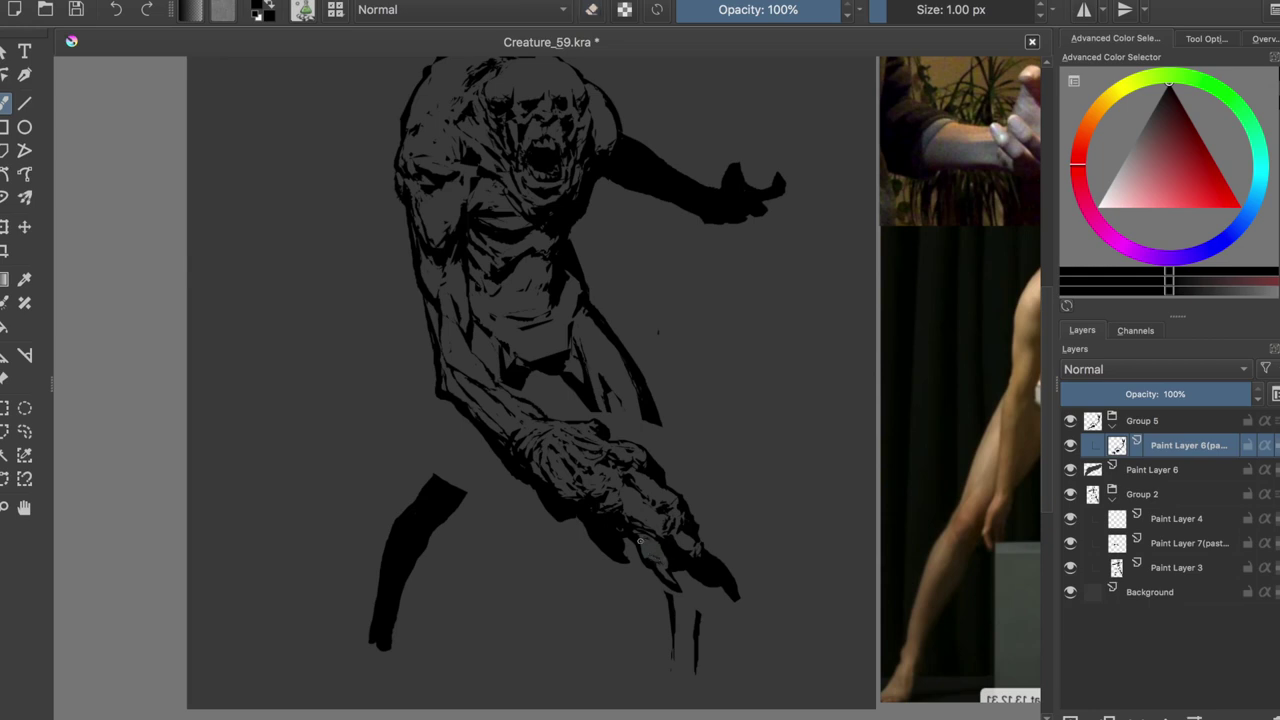
key("m")
key("ctrl+s")
Step: Add a small dark stroke on a claw and erase a small bit of another claw
left_click_drag(449, 511, 480, 513)
key("e")
key("e")
key("e")
key("e")
key("e")
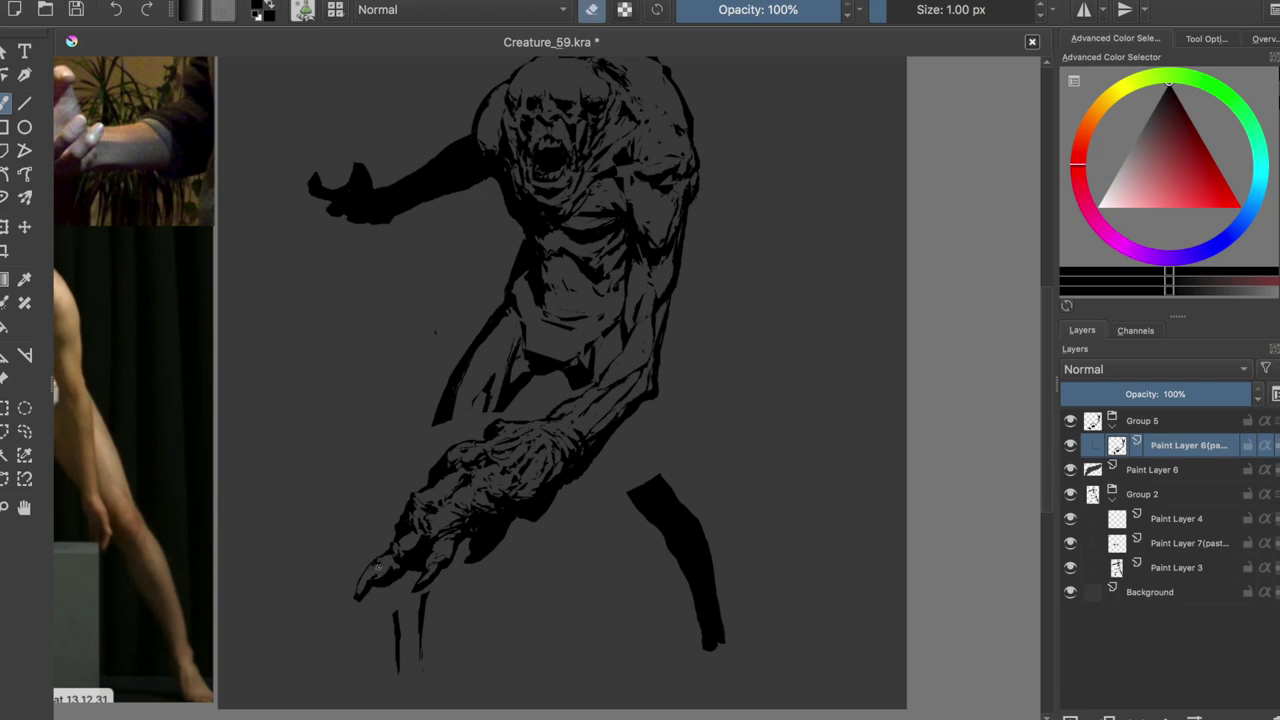
key("e")
key("e")
key("e")
key("e")
key("m")
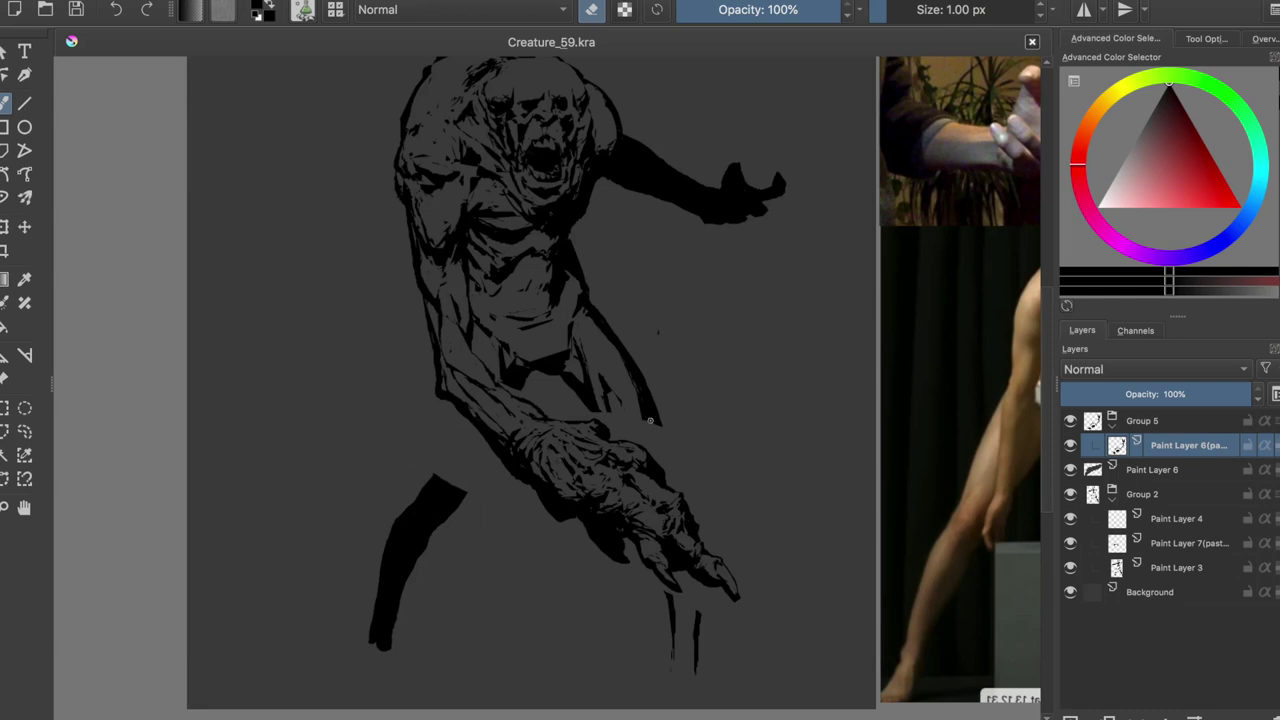
left_click_drag(645, 460, 665, 474)
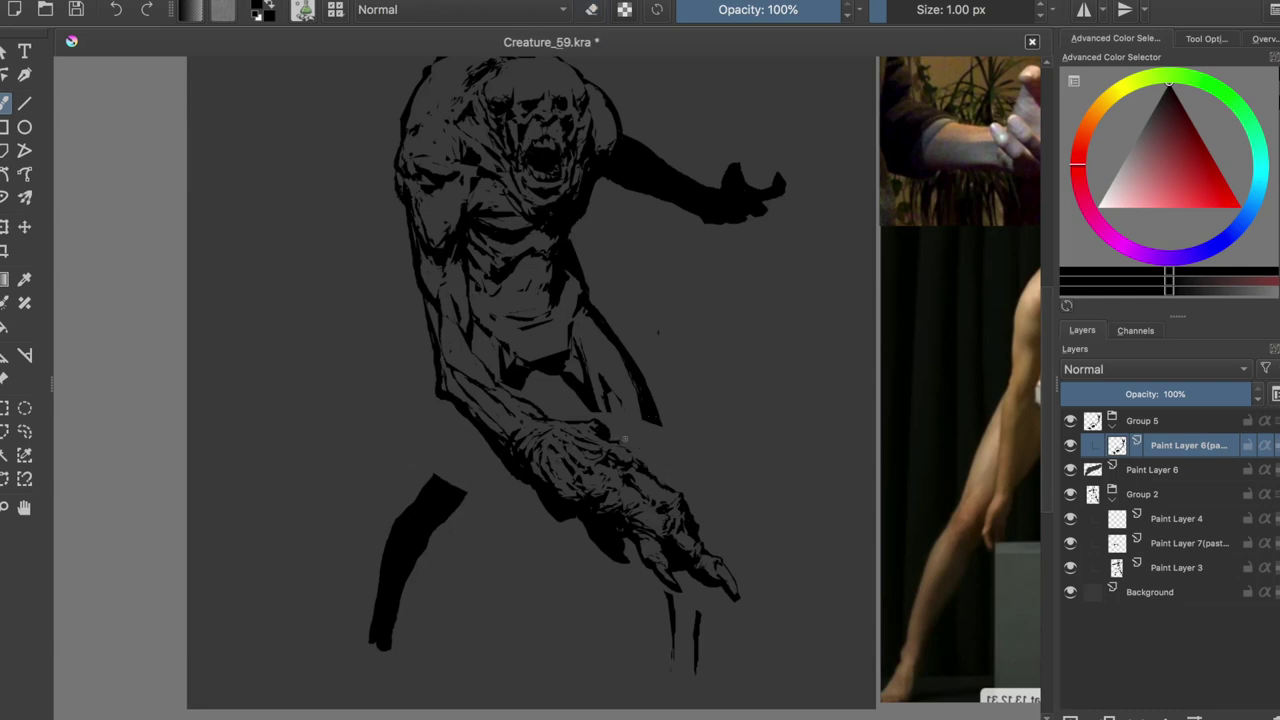
key("e")
key("e")
key("e")
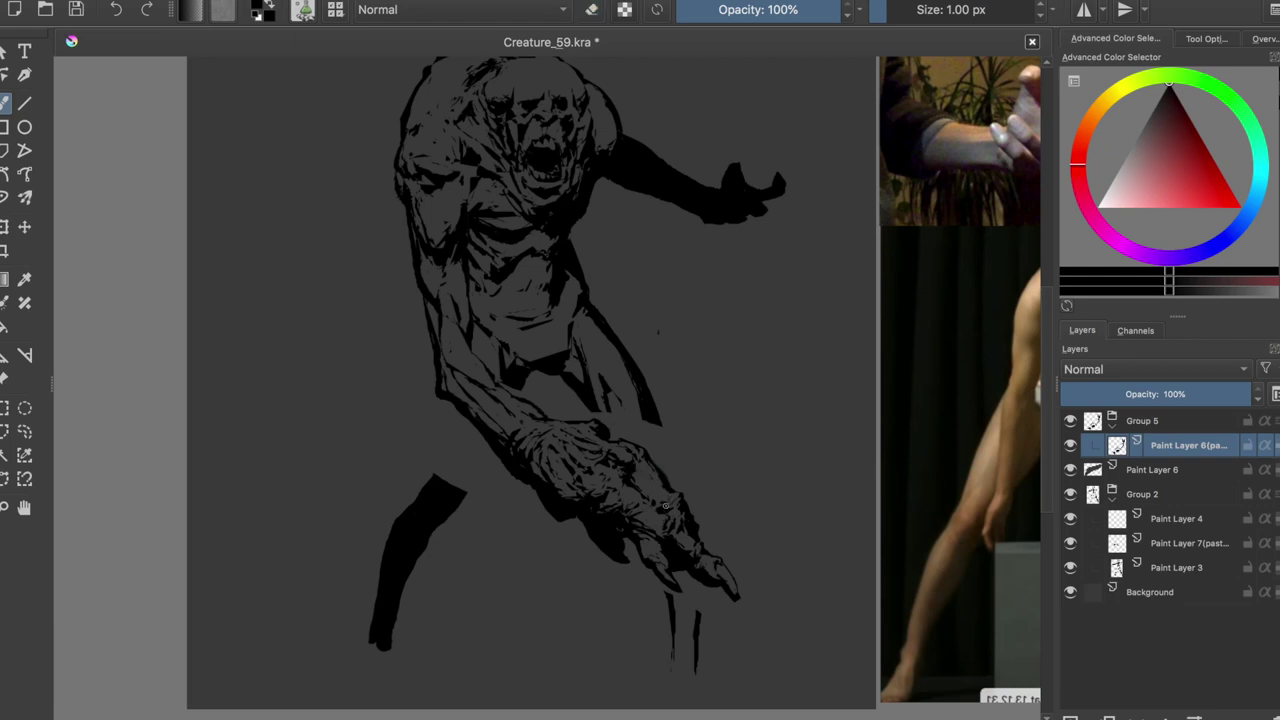
Step: Erase a small area near the claw, checking the result in mirrored view
key("m")
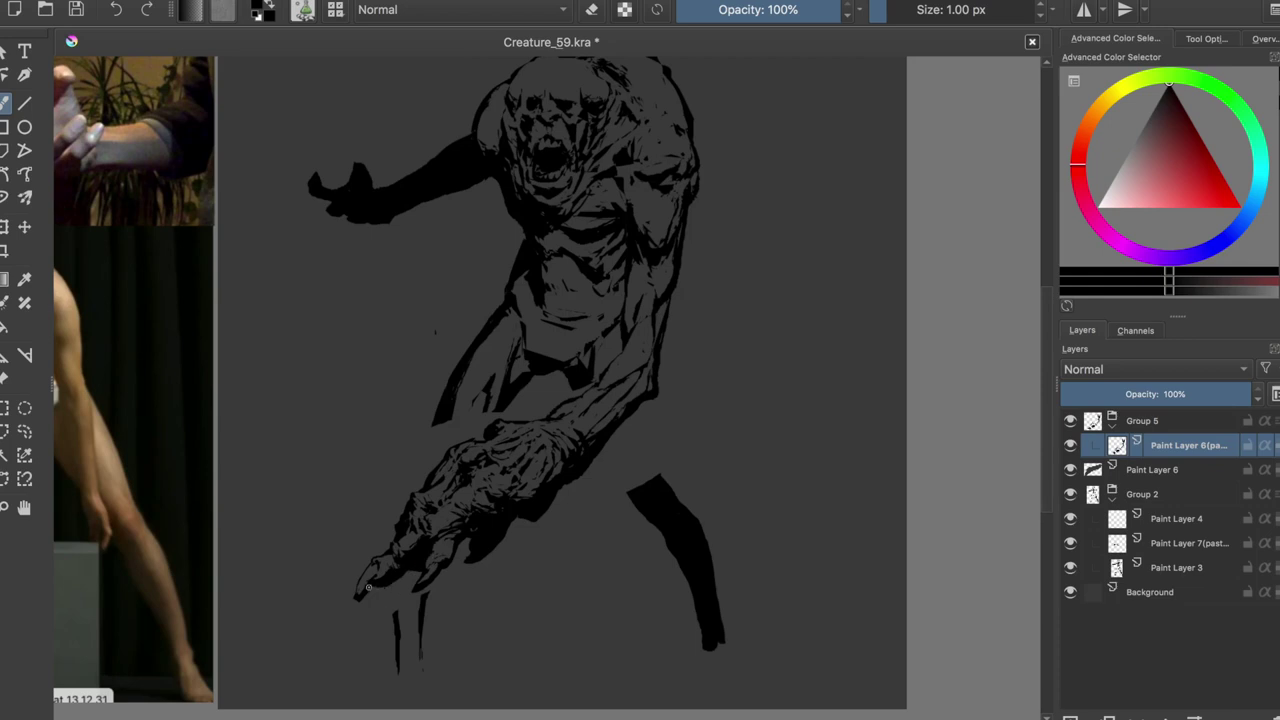
key("e")
key("e")
key("m")
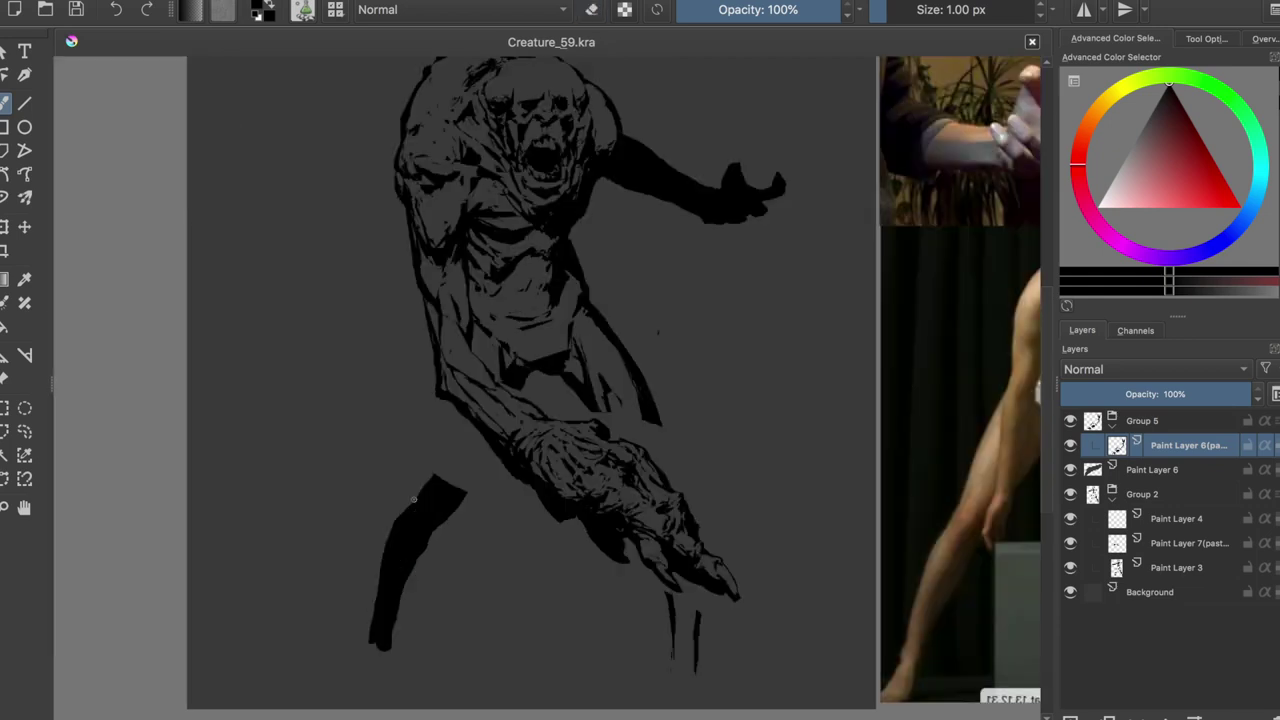
key("e")
left_click_drag(598, 490, 610, 540)
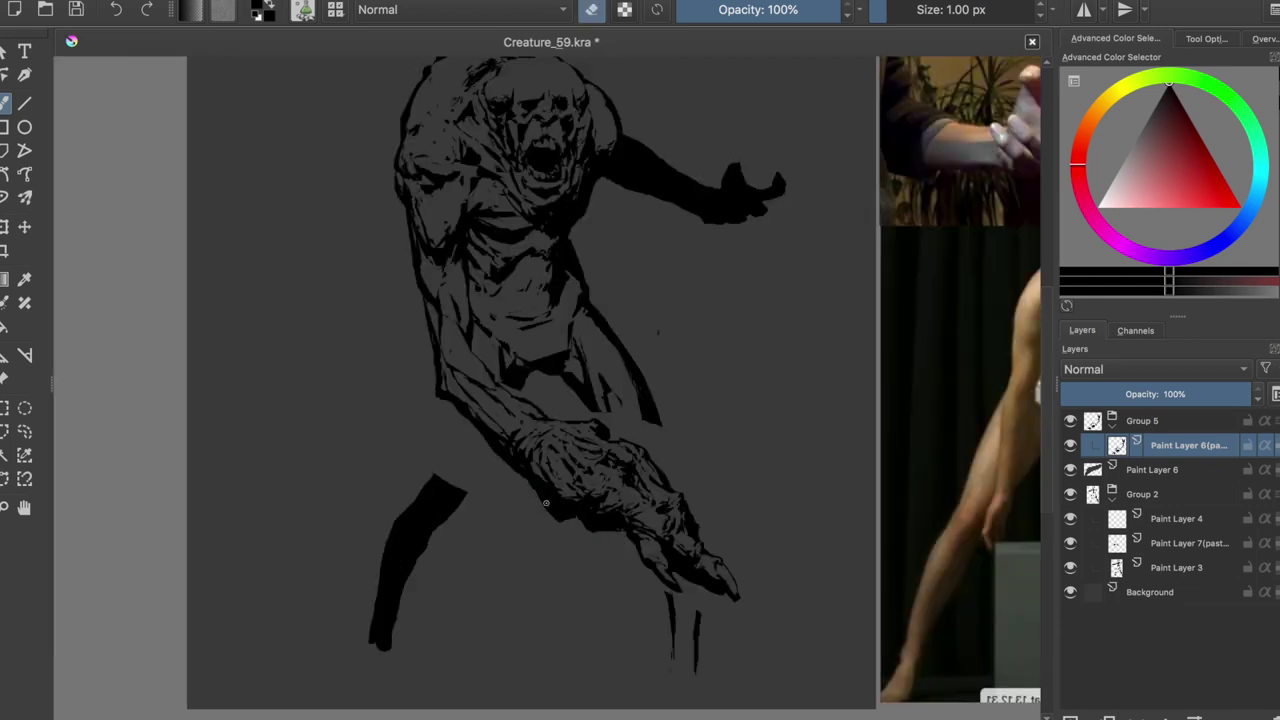
key("e")
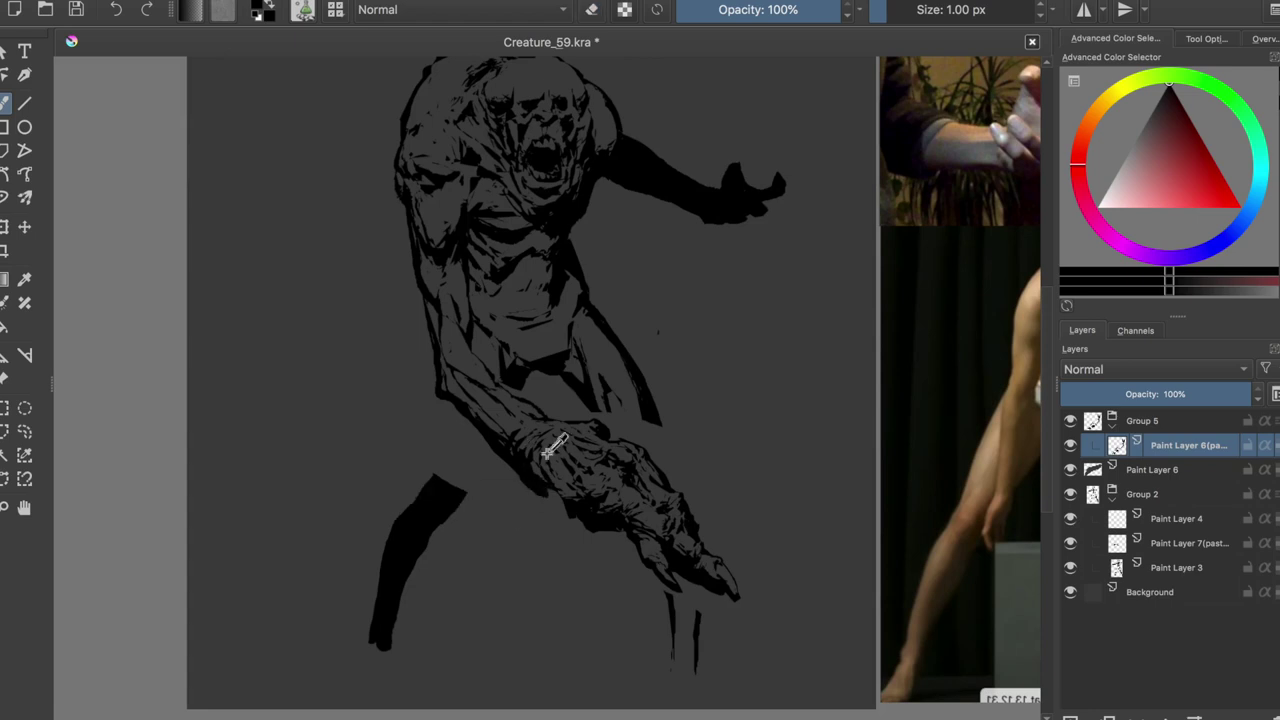
Step: Try a dark stroke below the wrist, undo it, and recheck the hand mirrored
mouse_move(558, 510)
left_mouse_down()
mouse_move(580, 522)
mouse_move(568, 503)
left_mouse_up()
key("ctrl+z")
key("e")
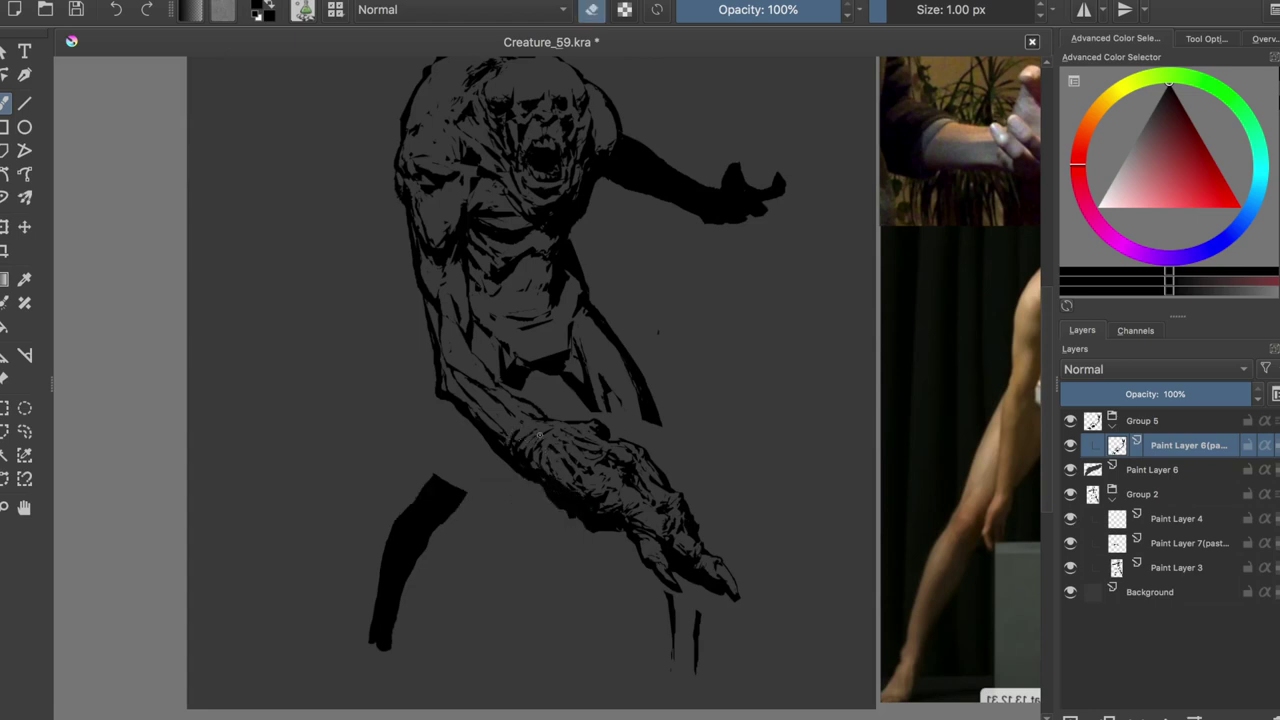
key("m")
key("e")
key("e")
key("e")
key("e")
key("e")
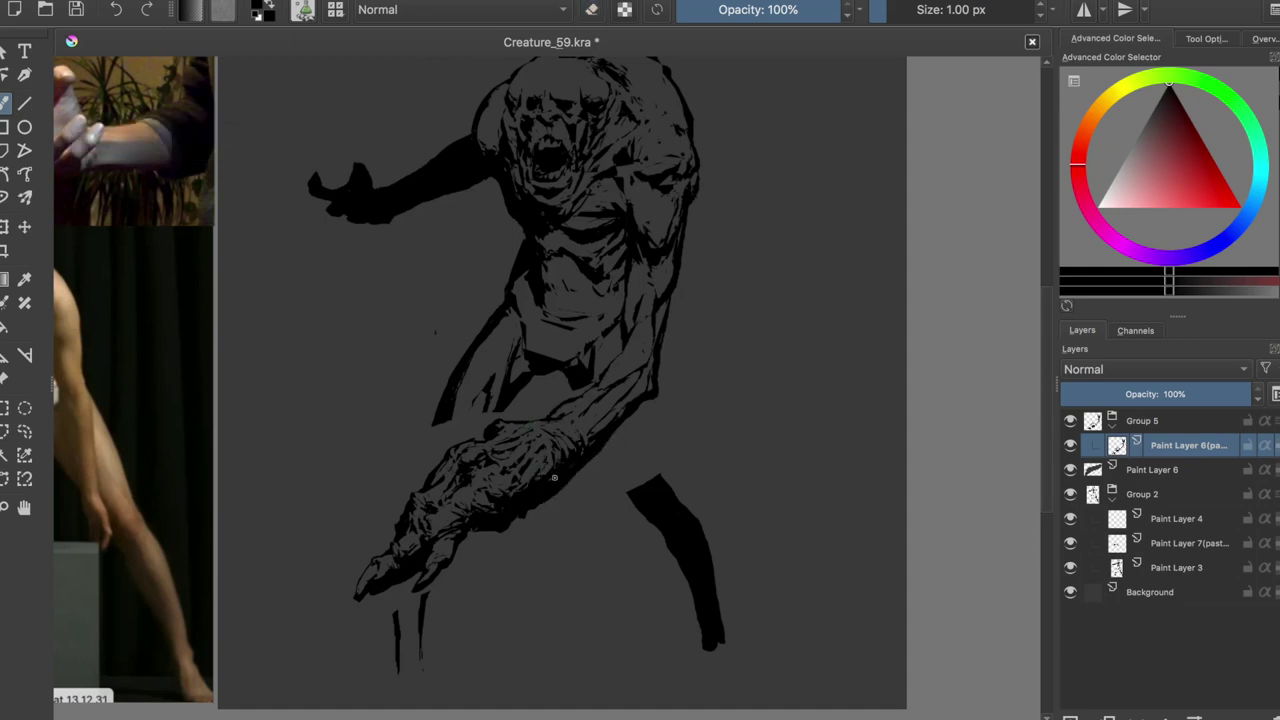
key("e")
key("e")
Step: Lasso the loose finger piece and move it back onto the hand, then deselect
key("m")
key("ctrl+shift+r")
mouse_move(620, 528)
left_mouse_down()
mouse_move(666, 550)
mouse_move(629, 563)
left_mouse_up()
key("t")
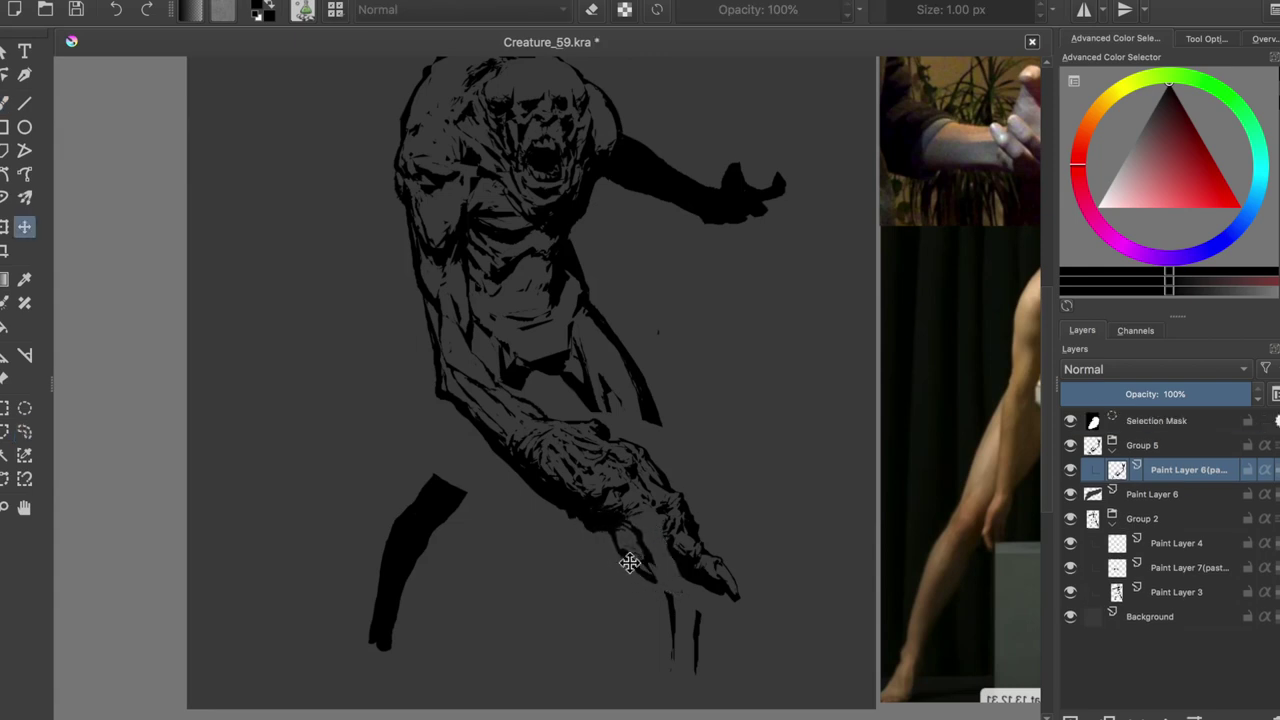
left_click_drag(629, 563, 578, 556)
key("ctrl+shift+a")
key("b")
key("t")
left_click_drag(615, 600, 643, 557)
key("ctrl+shift+a")
key("b")
Step: Erase along the hand's upper edge and small stray bits on the hand
key("m")
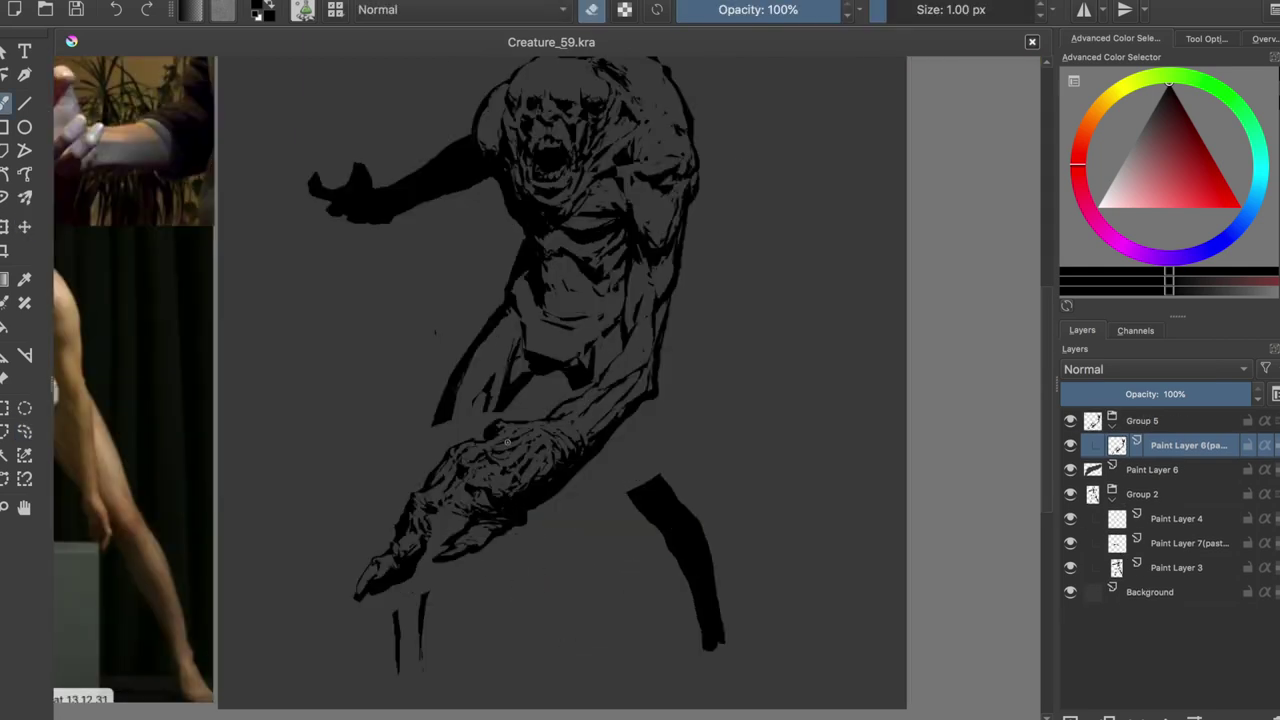
left_click_drag(507, 442, 525, 438)
left_click_drag(512, 540, 508, 538)
left_click_drag(476, 494, 458, 524)
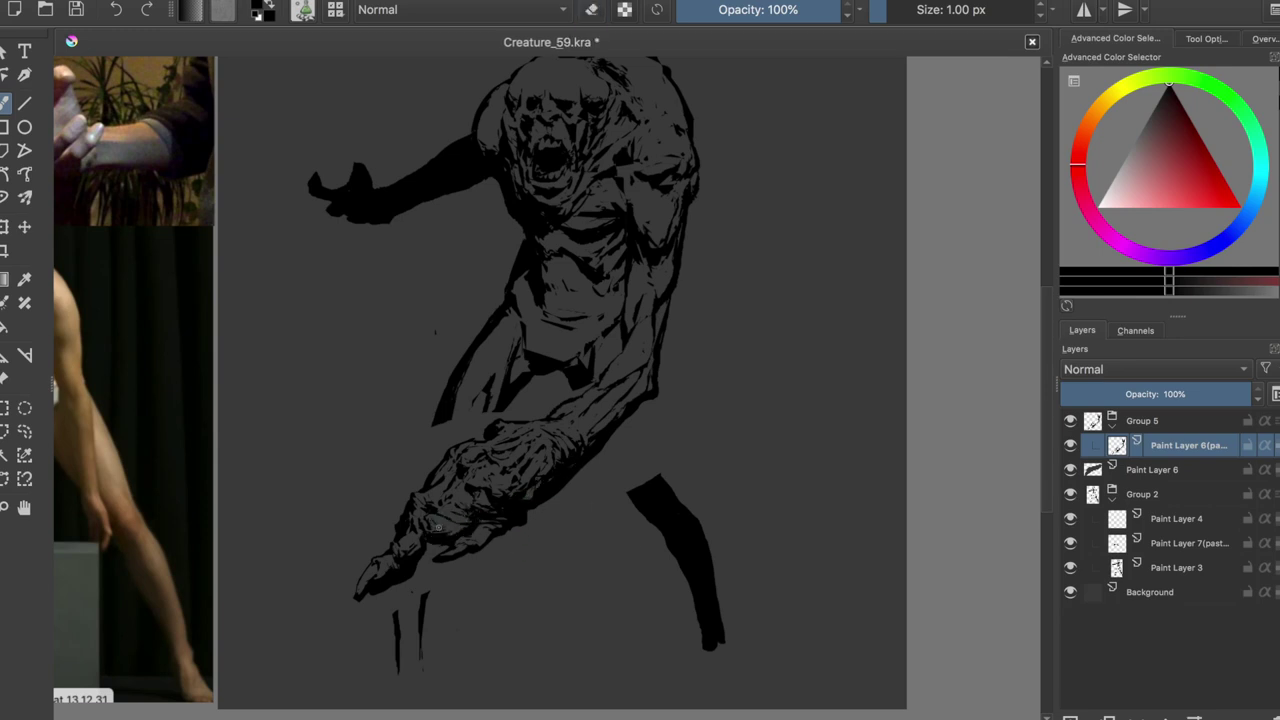
Step: Save the drawing and add a small ink stroke on the hand
key("m")
key("ctrl+s")
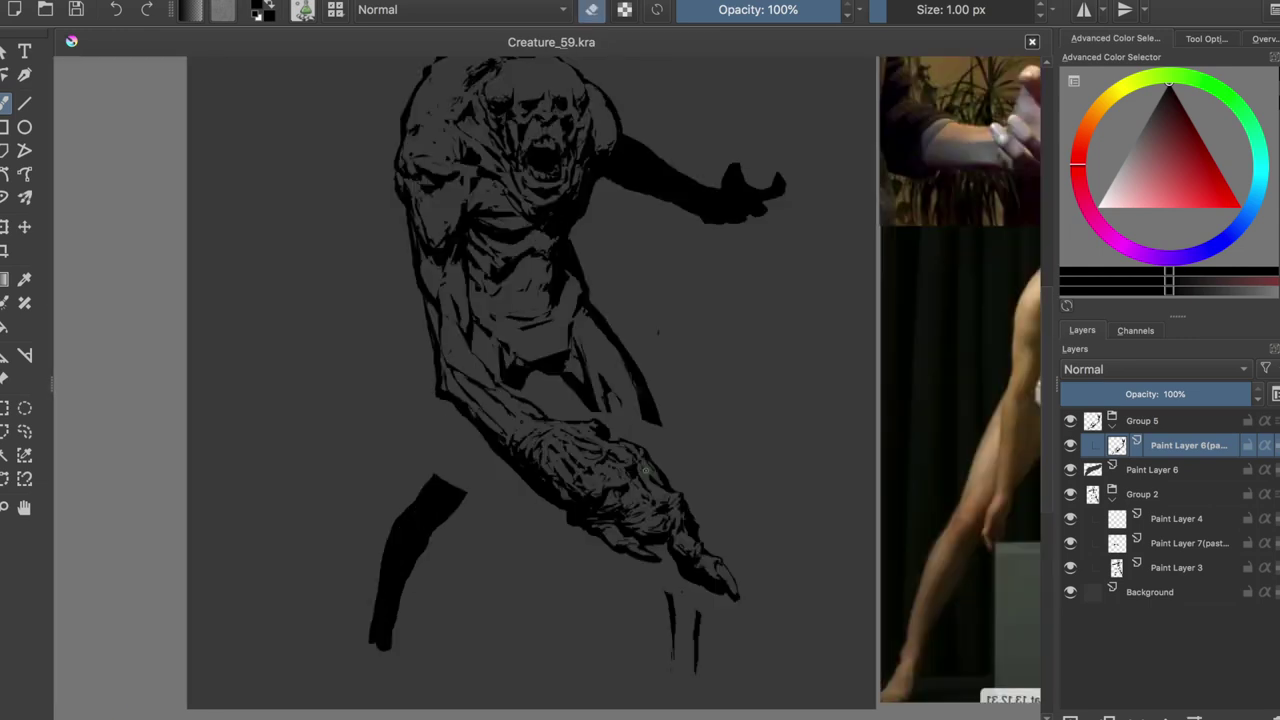
left_click_drag(667, 532, 690, 538)
key("e")
key("e")
key("ctrl+s")
key("e")
Step: Make ink and eraser touch-ups on the hand, check them in mirrored view, and save
key("e")
key("e")
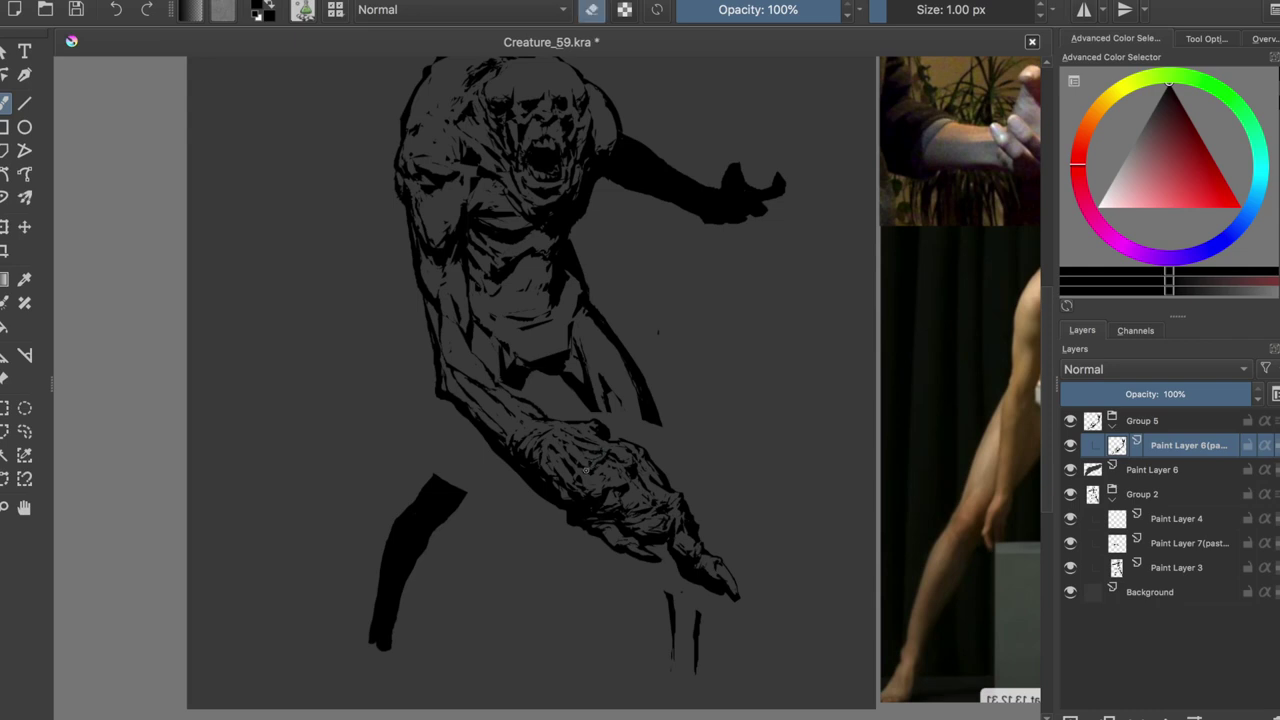
key("m")
key("e")
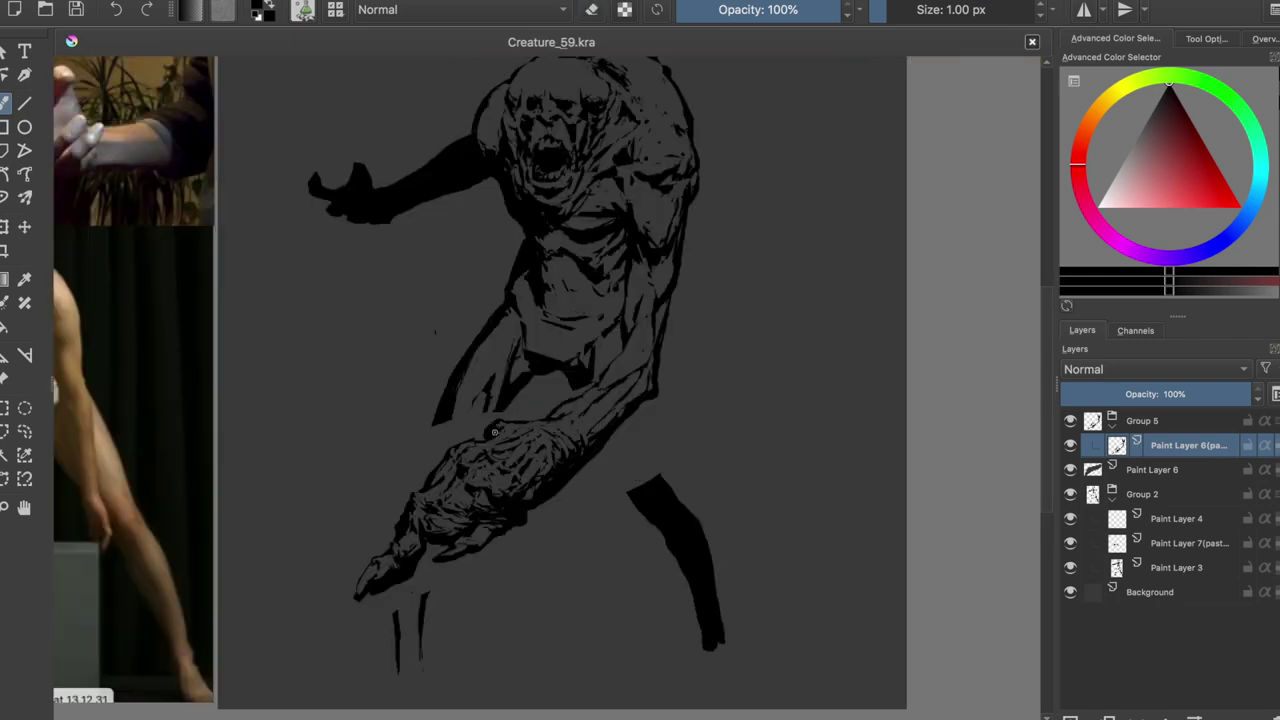
key("e")
key("e")
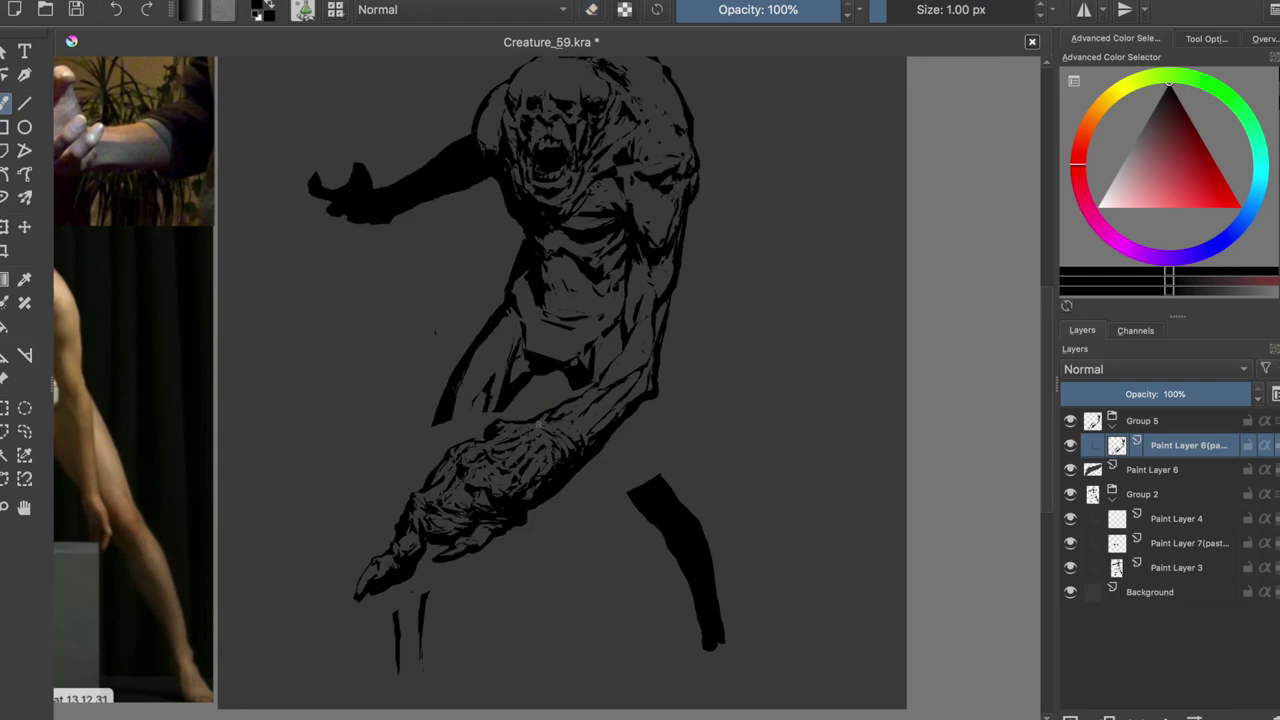
key("e")
key("e")
key("e")
key("e")
key("e")
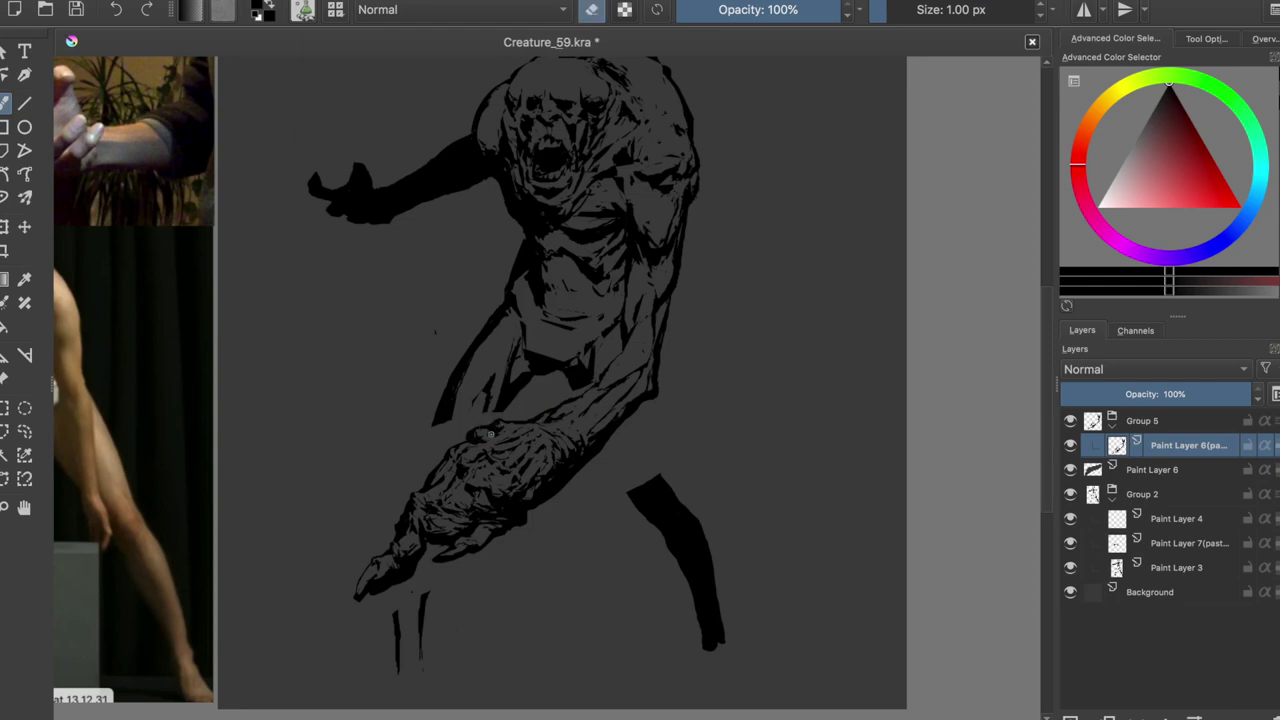
key("e")
key("m")
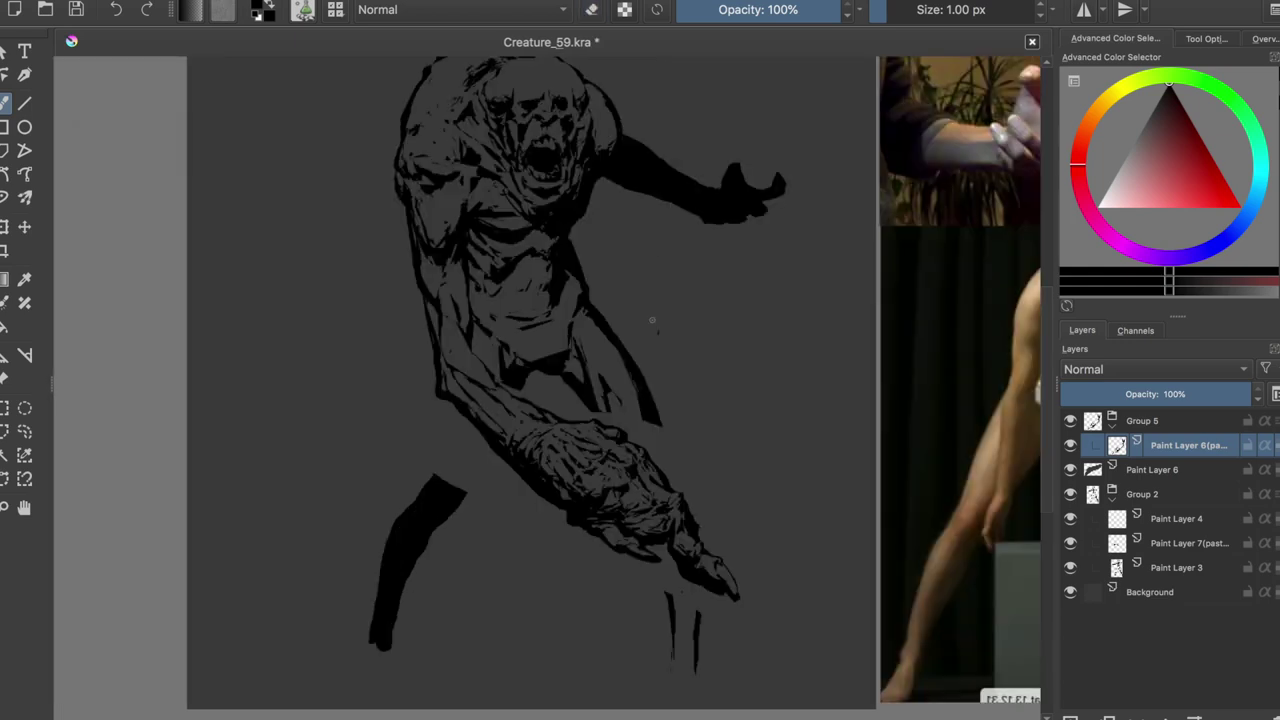
key("e")
key("e")
key("e")
key("e")
key("e")
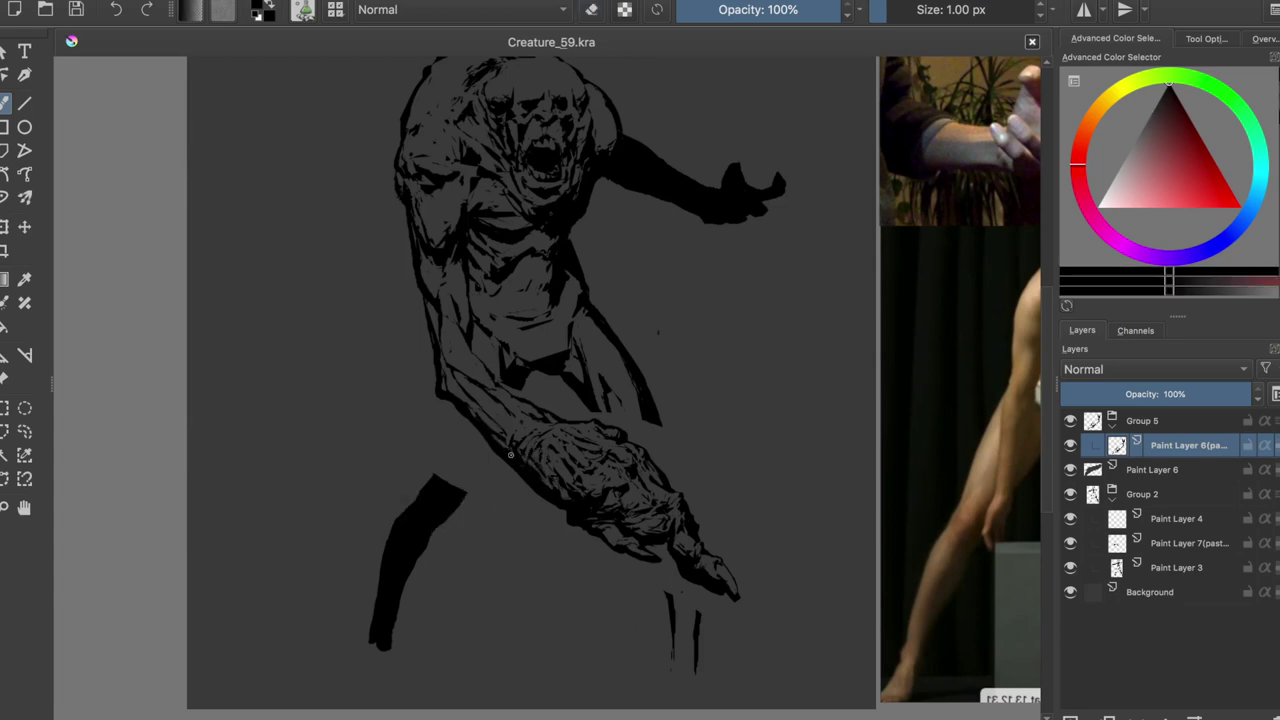
key("m")
key("e")
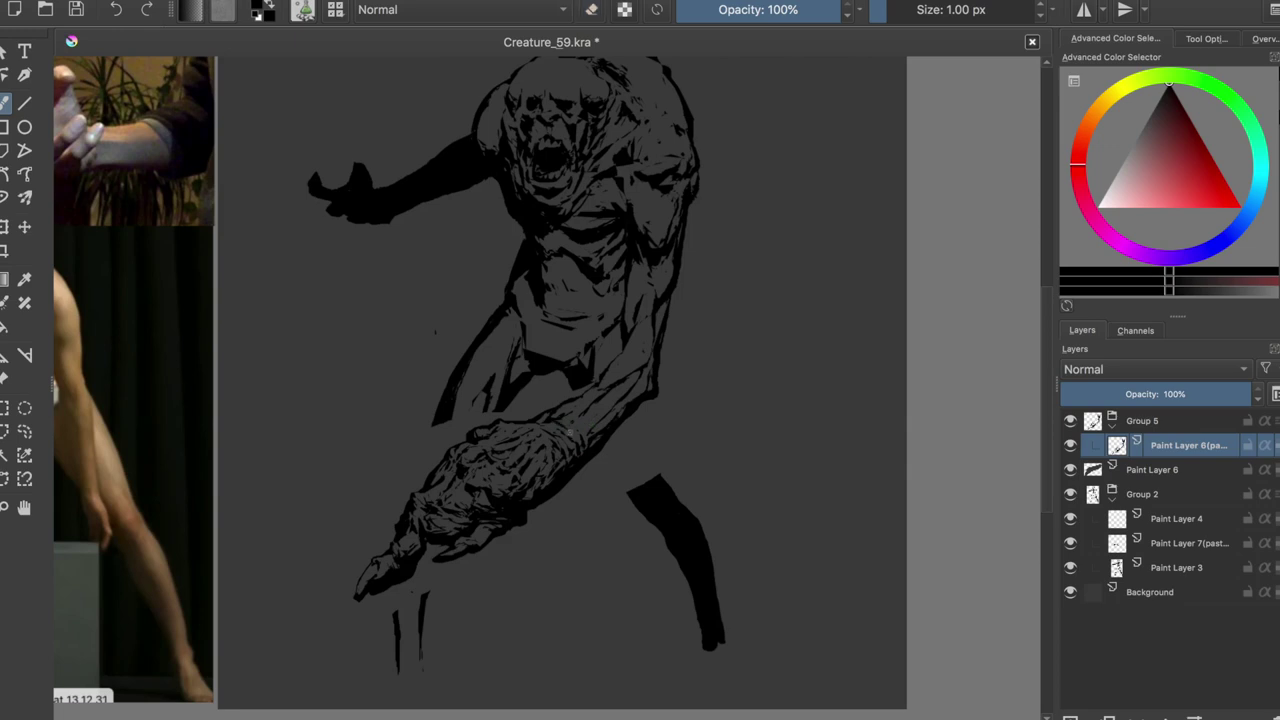
key("e")
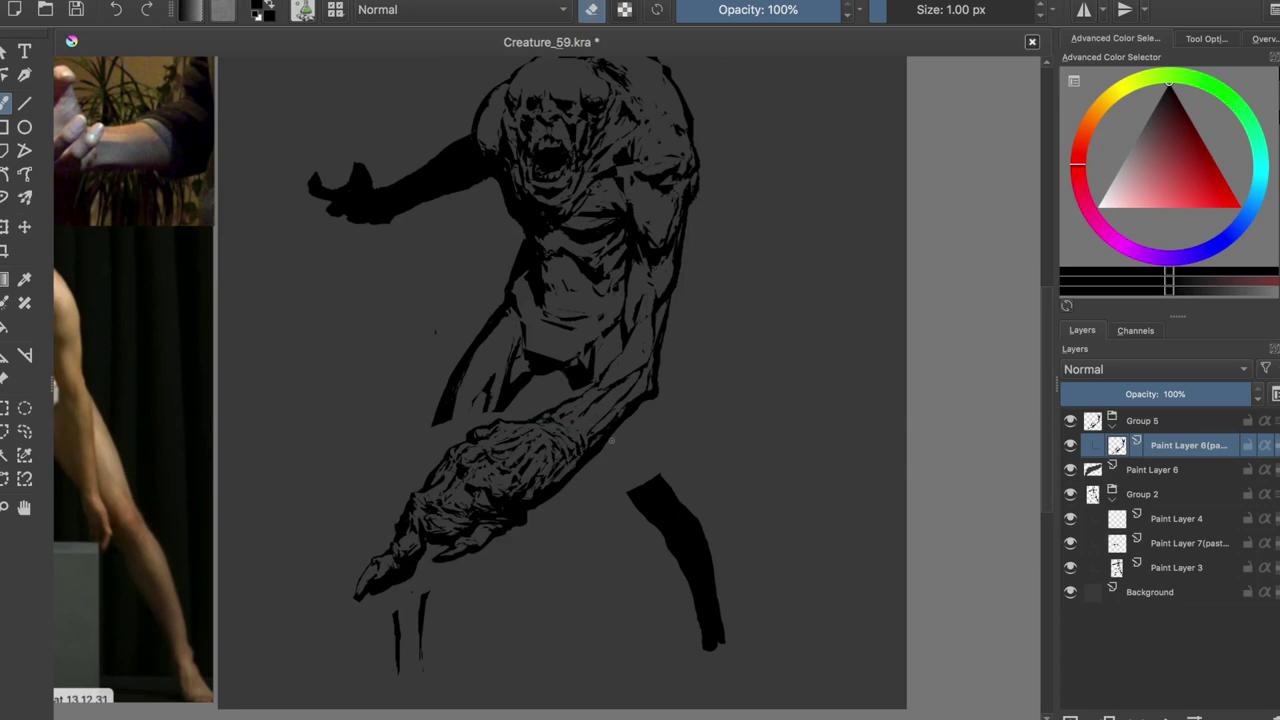
key("e")
key("ctrl+s")
Step: Add small dark marks on the hand, checking in mirrored view
key("m")
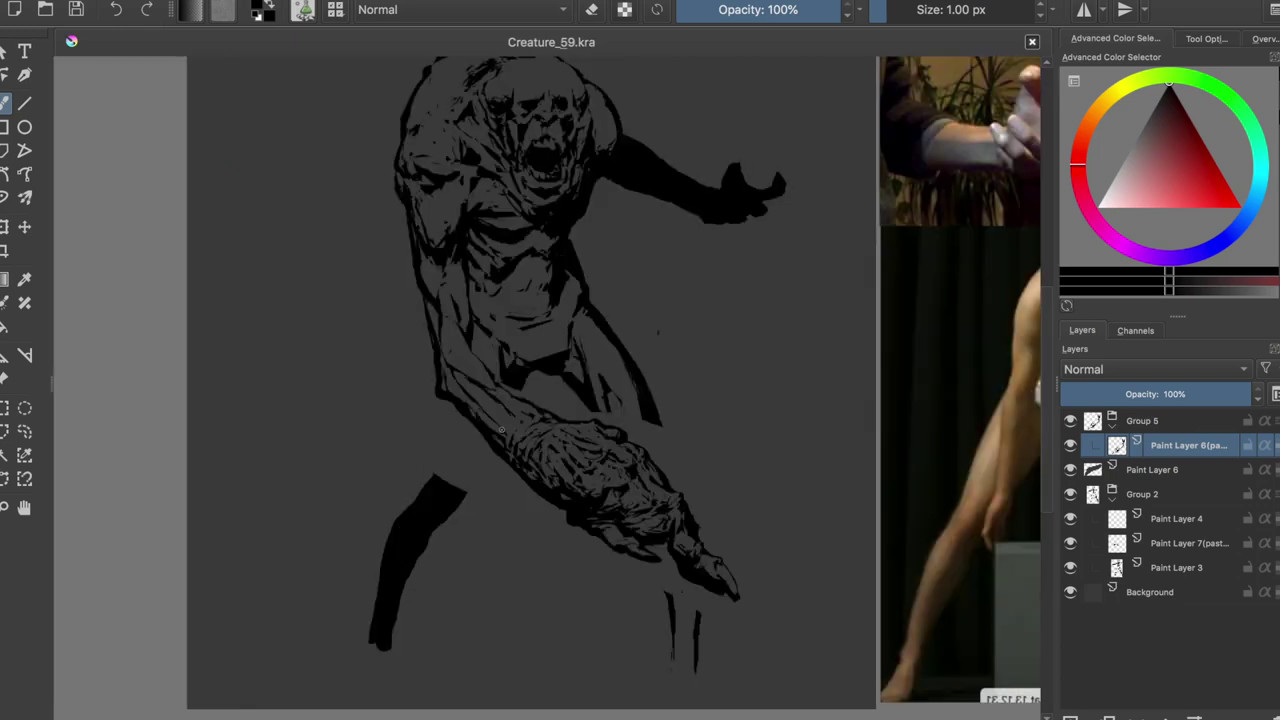
left_click_drag(674, 566, 658, 545)
key("e")
key("m")
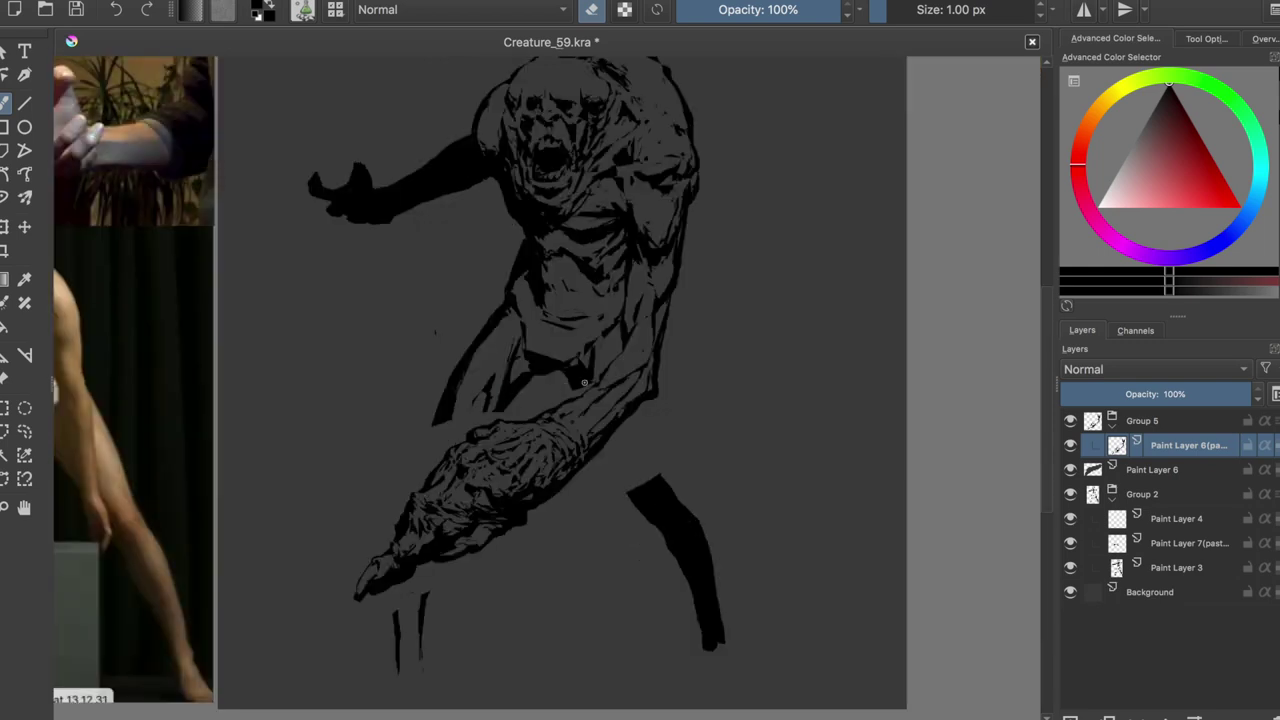
Step: Lasso the whole clawed forearm and transform it slightly upward
key("ctrl+r")
mouse_move(505, 432)
left_mouse_down()
mouse_move(537, 523)
mouse_move(523, 410)
left_mouse_up()
key("ctrl+t")
left_click_drag(536, 488, 537, 458)
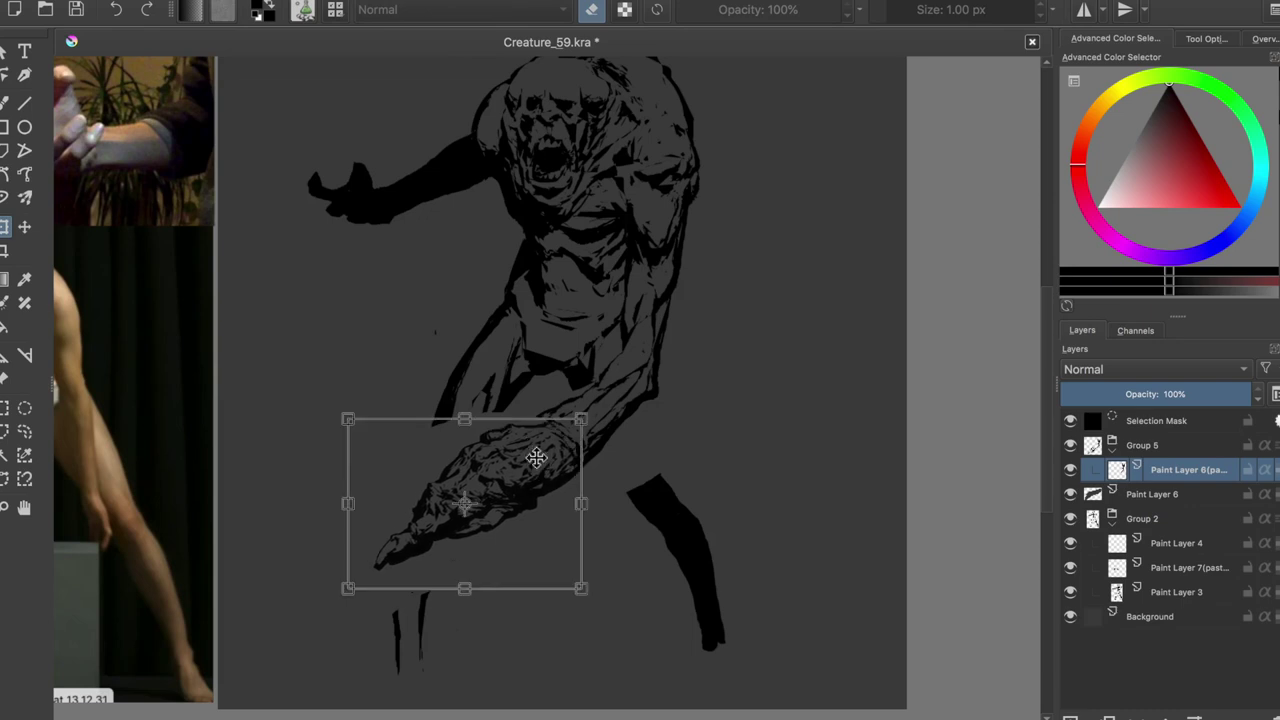
Step: Commit the forearm transform, deselect, and add claw-like strokes below the forearm
key("b")
key("ctrl+shift+a")
key("m")
scroll(540, 440, "up", 2)
key("e")
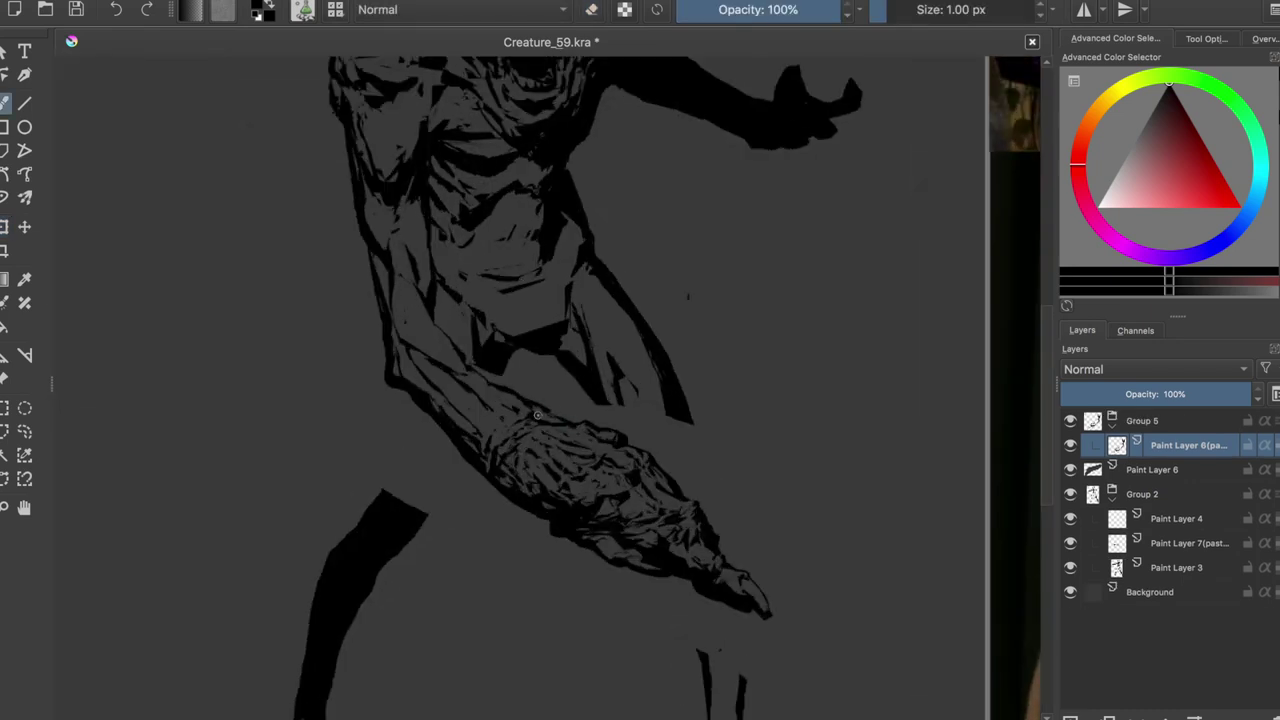
scroll(566, 397, "down", 2)
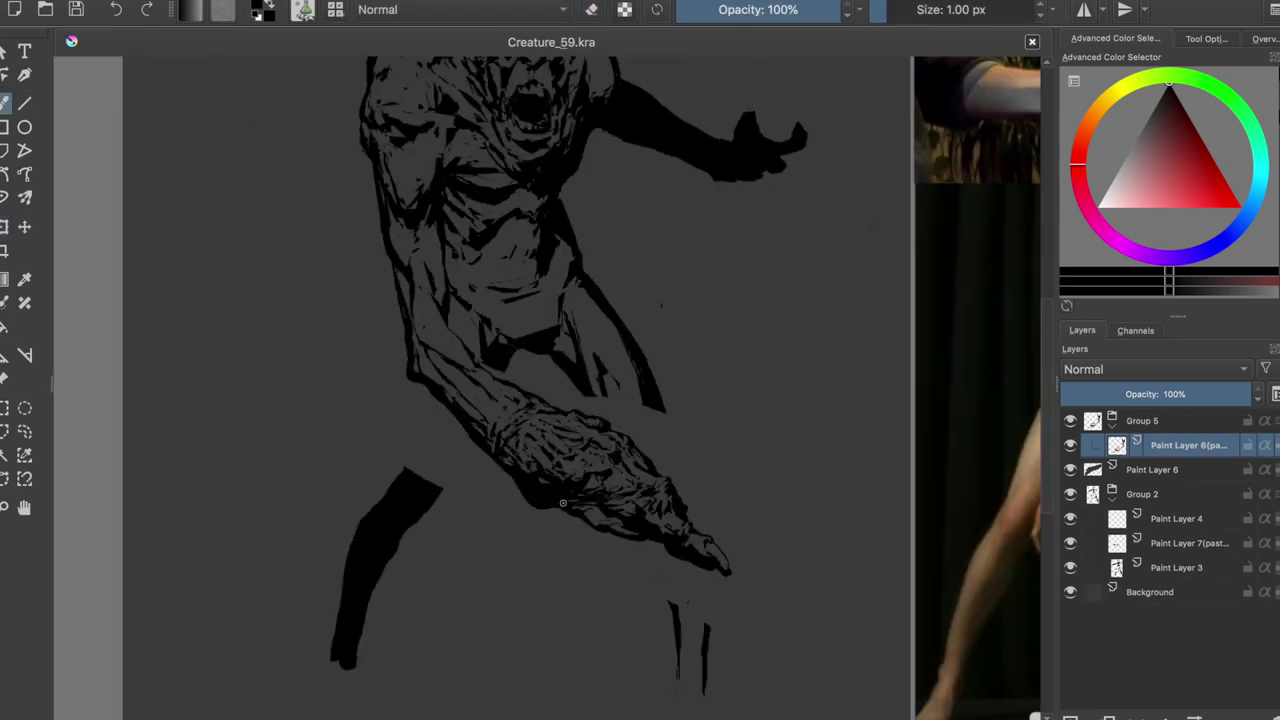
key("m")
scroll(450, 560, "up", 2)
mouse_move(526, 536)
left_mouse_down()
mouse_move(512, 562)
mouse_move(458, 585)
left_mouse_up()
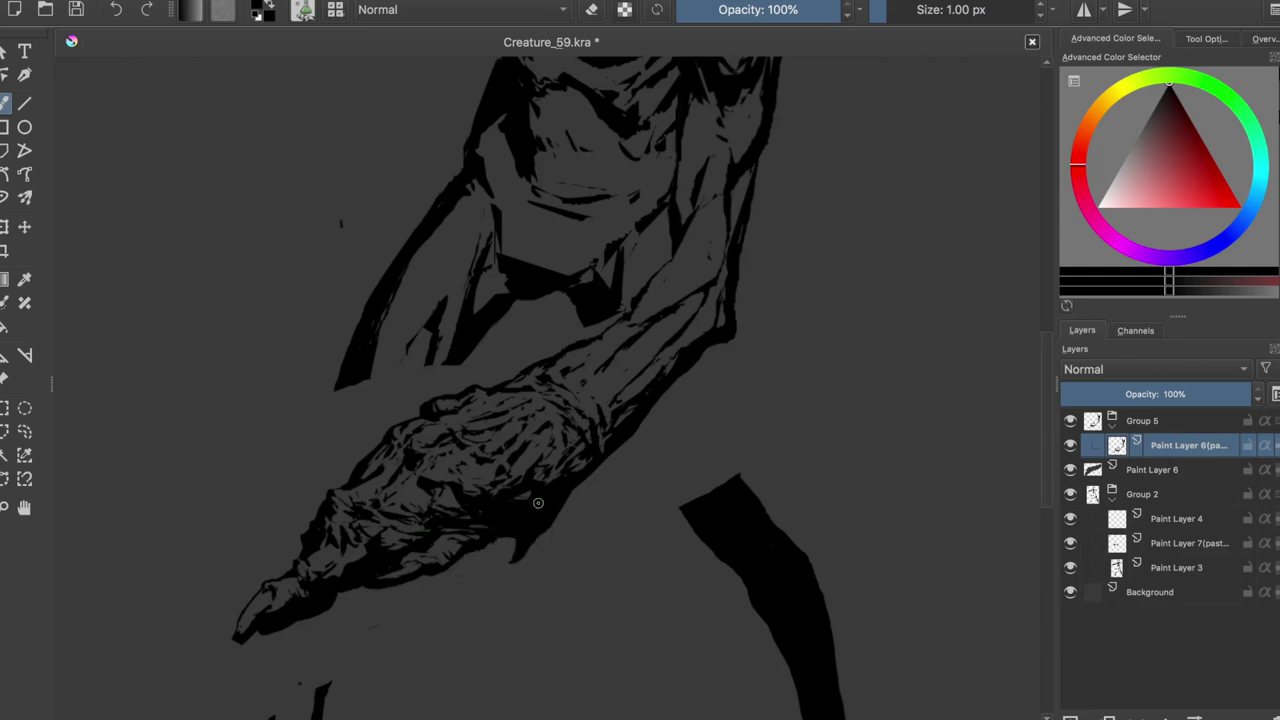
Step: Select the hand with a freehand selection, apply a transform, and deselect
key("m")
left_click(24, 431)
mouse_move(585, 520)
left_mouse_down()
mouse_move(678, 553)
mouse_move(585, 522)
left_mouse_up()
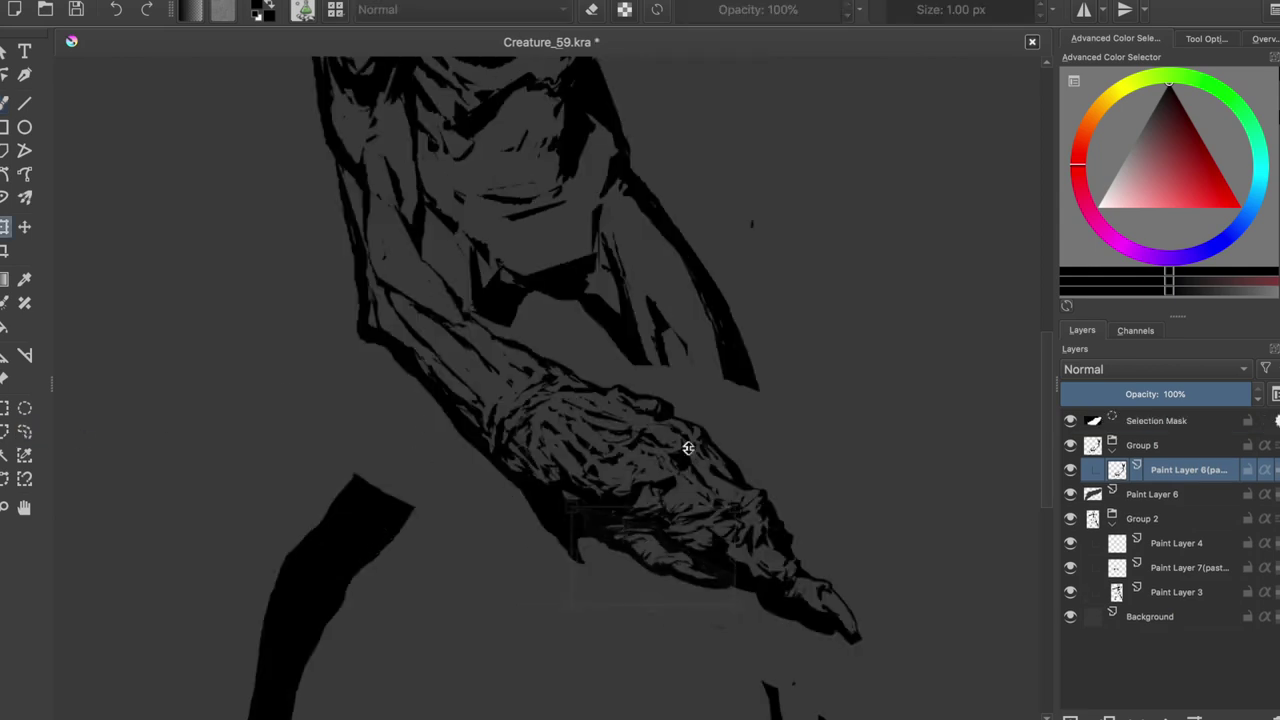
key("ctrl+t")
key("Return")
key("ctrl+shift+a")
key("b")
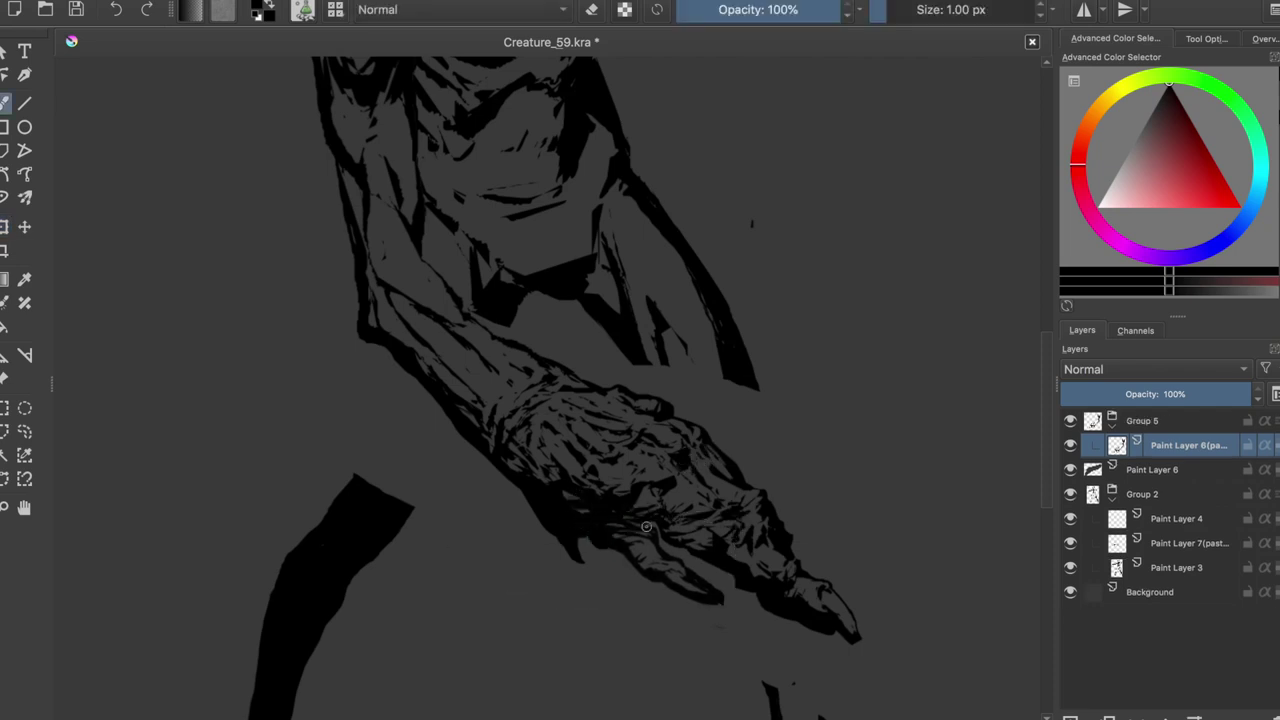
Step: Erase bits along the hand's lower edge and add a dark stroke below the fingers
key("e")
left_click_drag(686, 568, 720, 600)
key("e")
key("e")
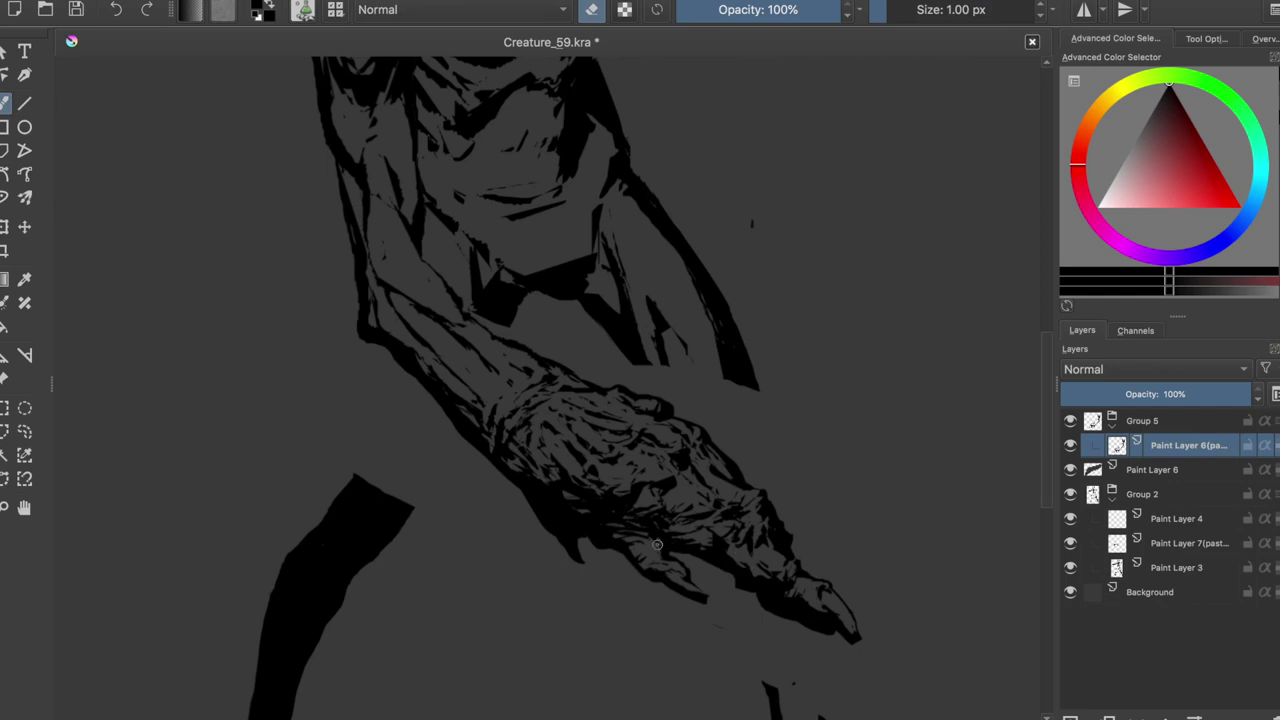
key("m")
key("e")
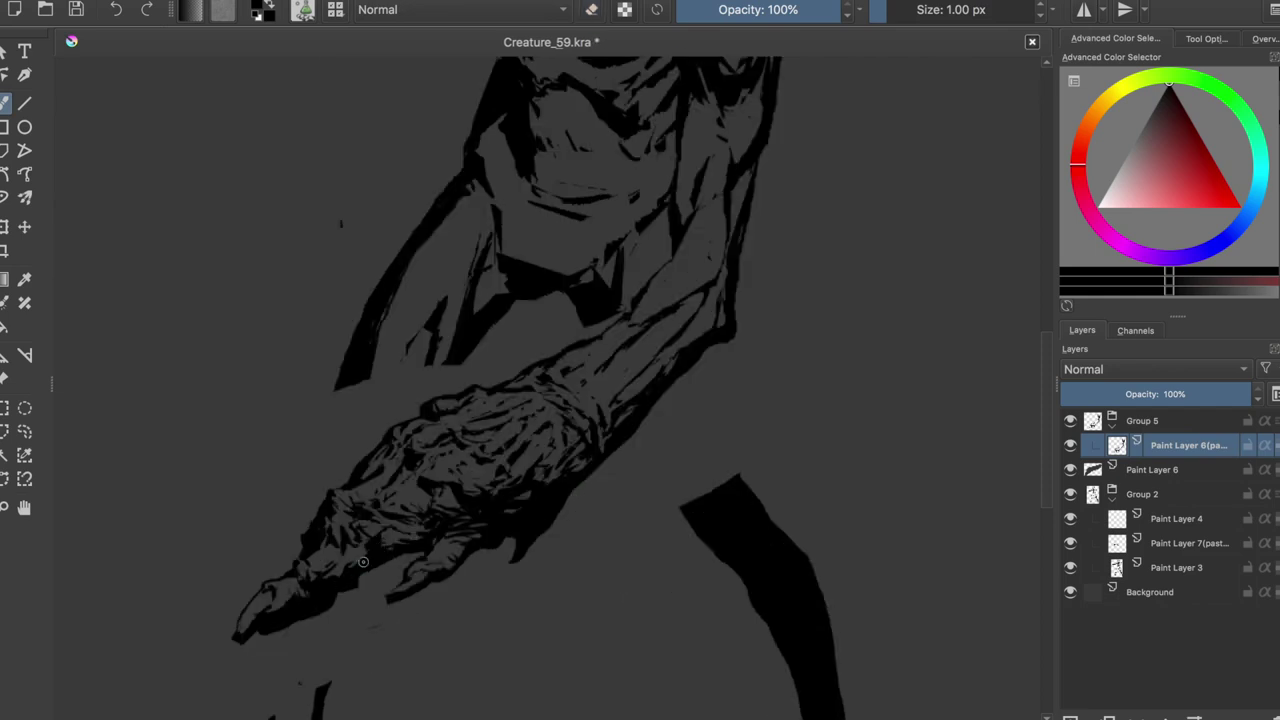
left_click_drag(382, 558, 360, 598)
key("m")
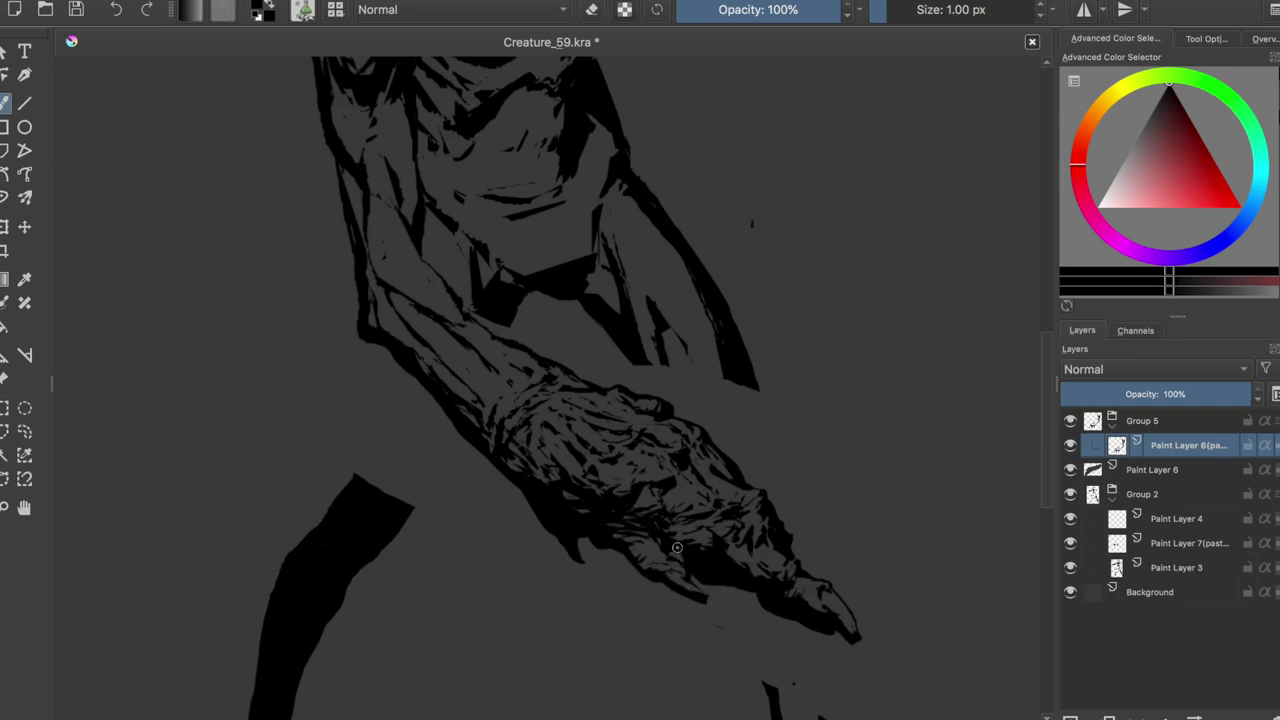
Step: Erase a short stretch of stray forearm linework and save
key("e")
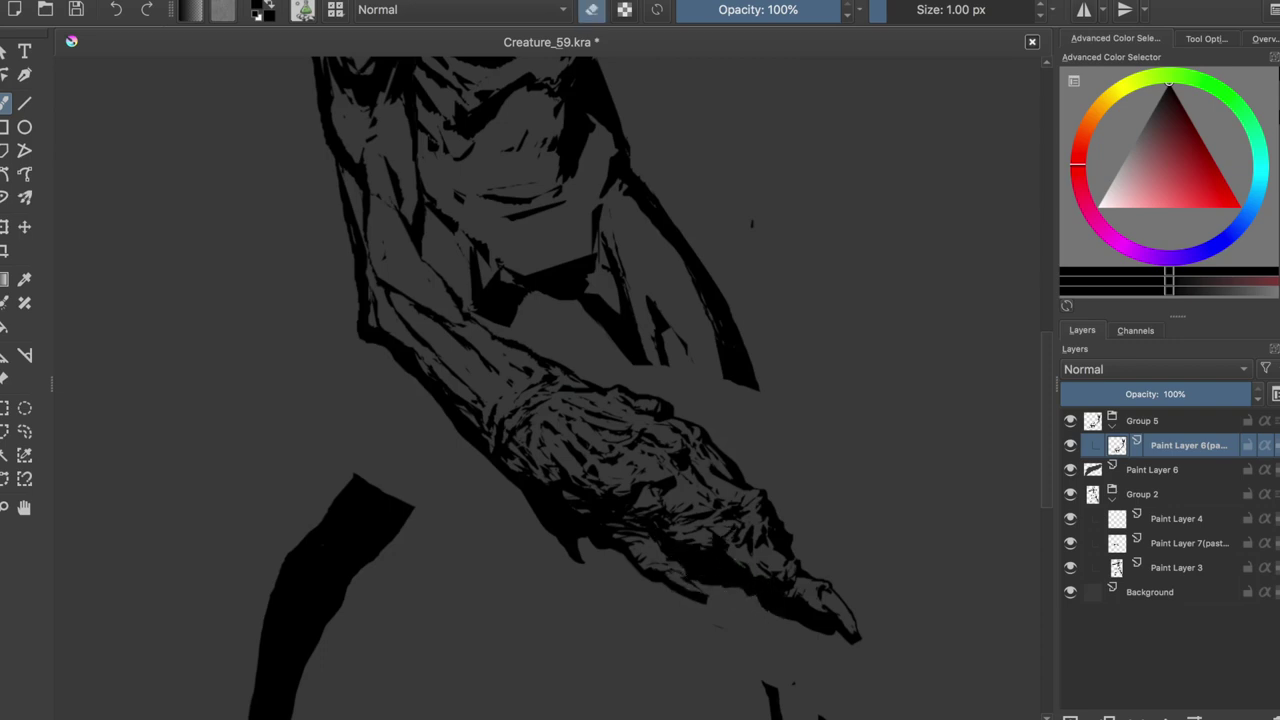
key("m")
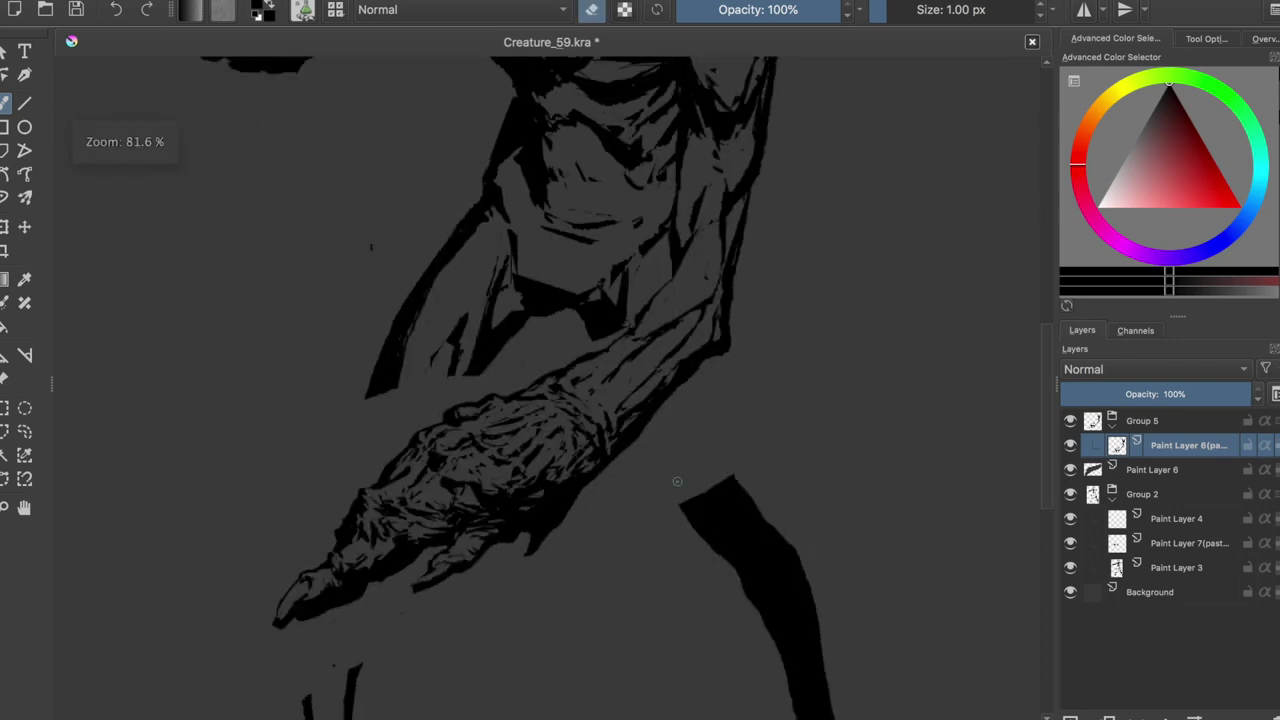
key("minus")
key("minus")
key("ctrl+s")
key("plus")
key("plus")
left_click_drag(529, 378, 528, 392)
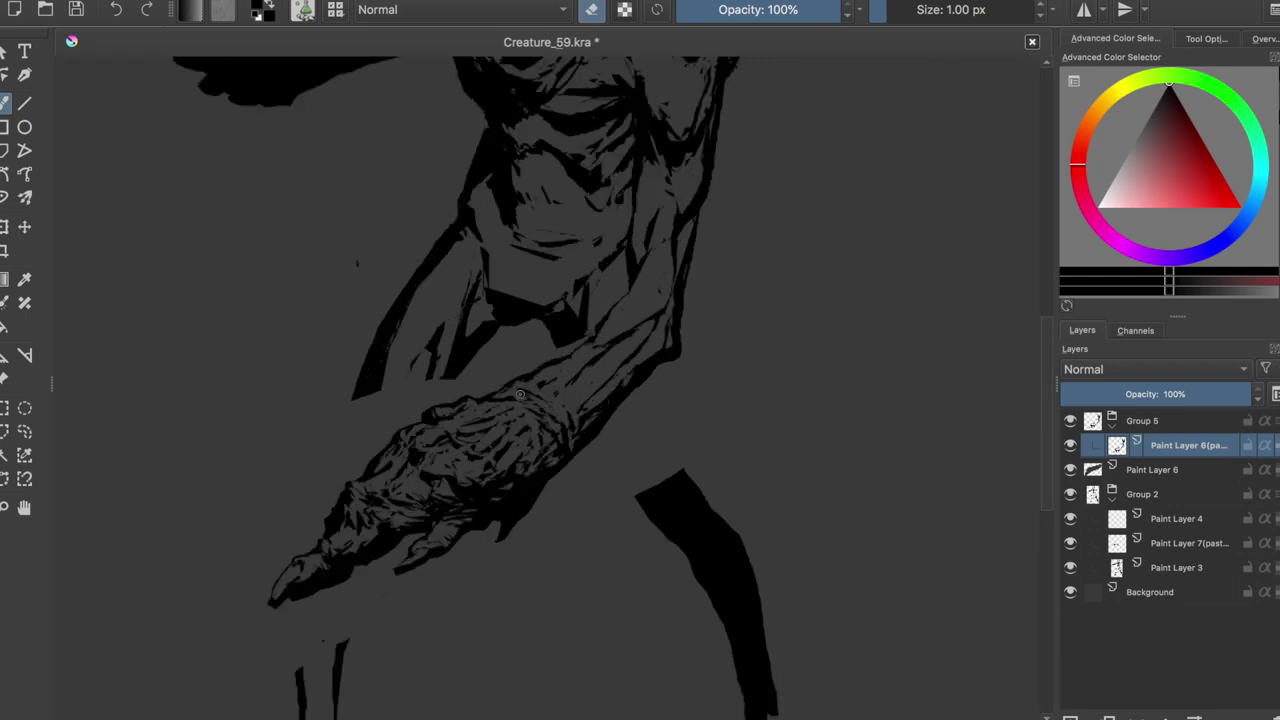
key("ctrl+s")
key("e")
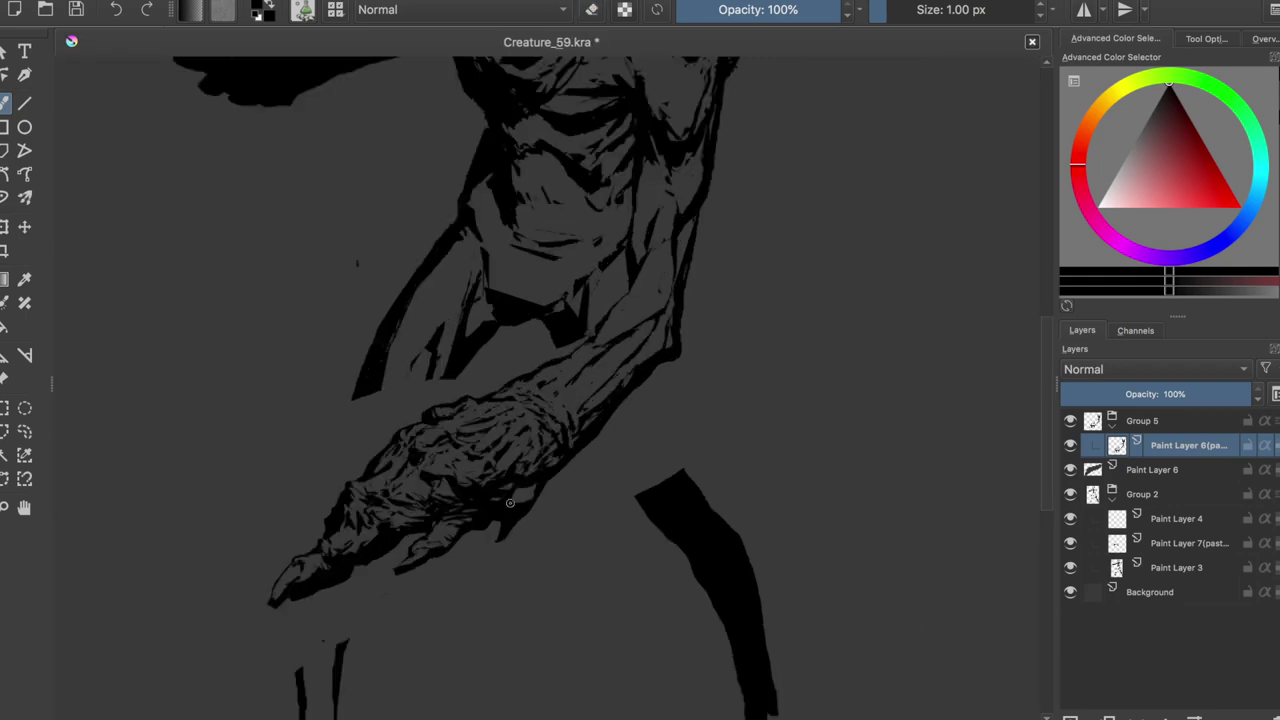
Step: Paint the area under the clawed hand solid black and flip the view back
key("e")
key("e")
key("e")
key("m")
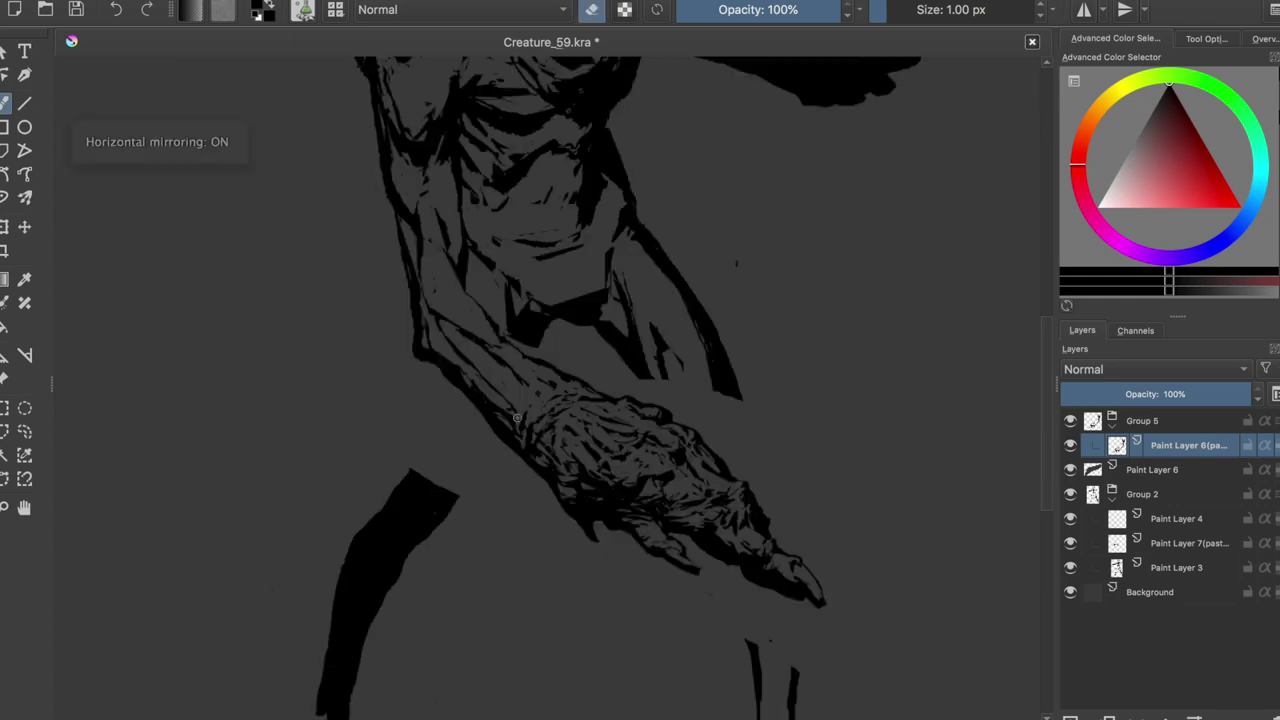
key("e")
left_click_drag(560, 490, 649, 582)
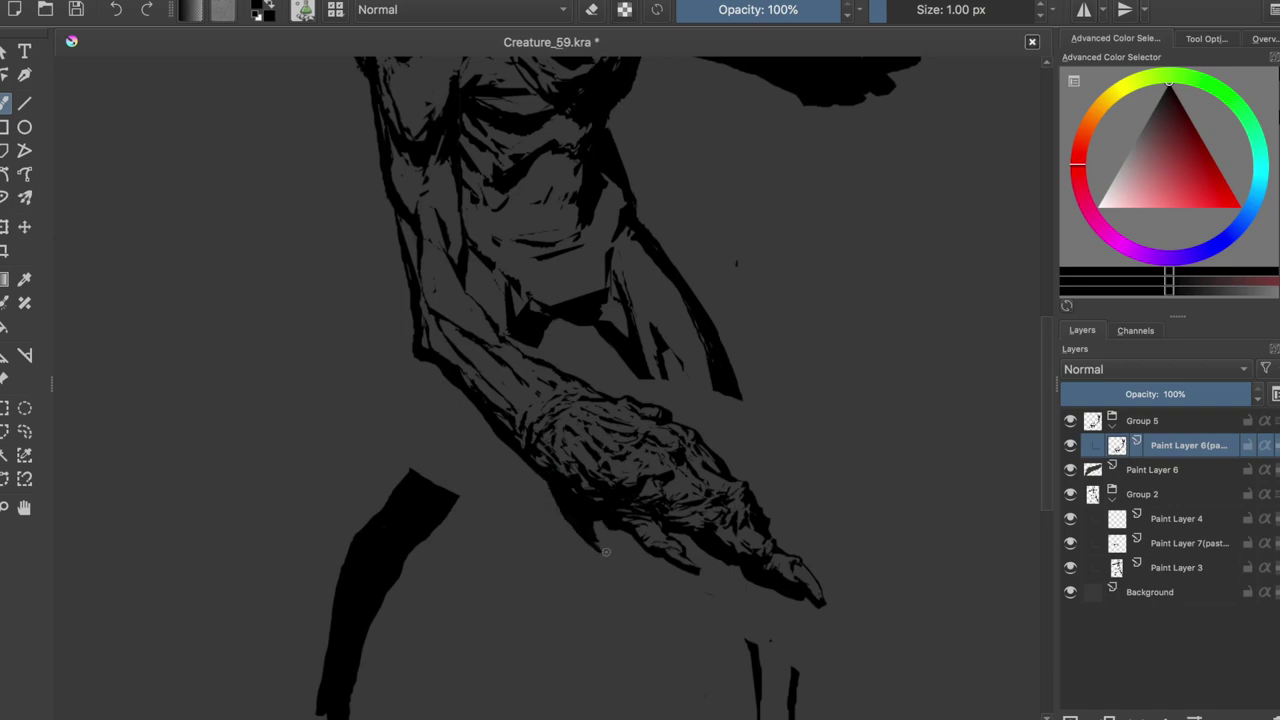
key("m")
scroll(585, 416, "down", 3)
scroll(600, 450, "up", 1)
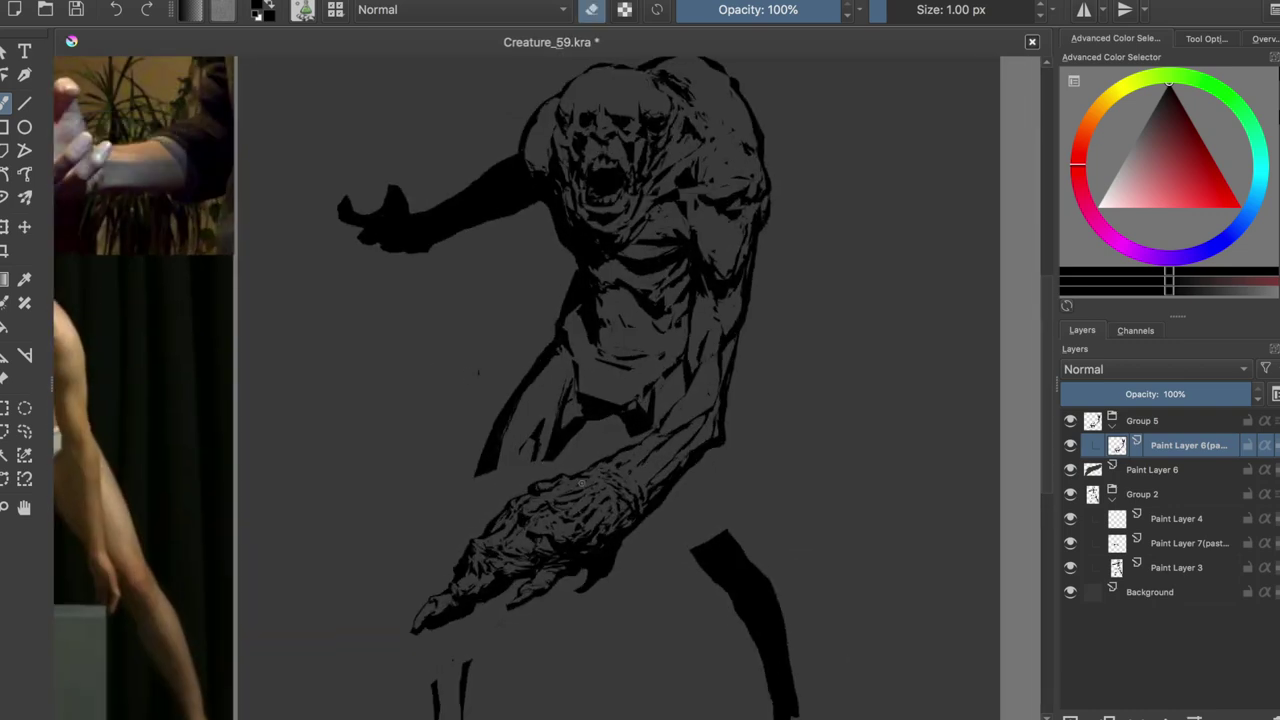
Step: Erase the small bumps along the wrist and forearm's upper edge, checking in mirrored view
key("e")
left_click_drag(568, 464, 620, 452)
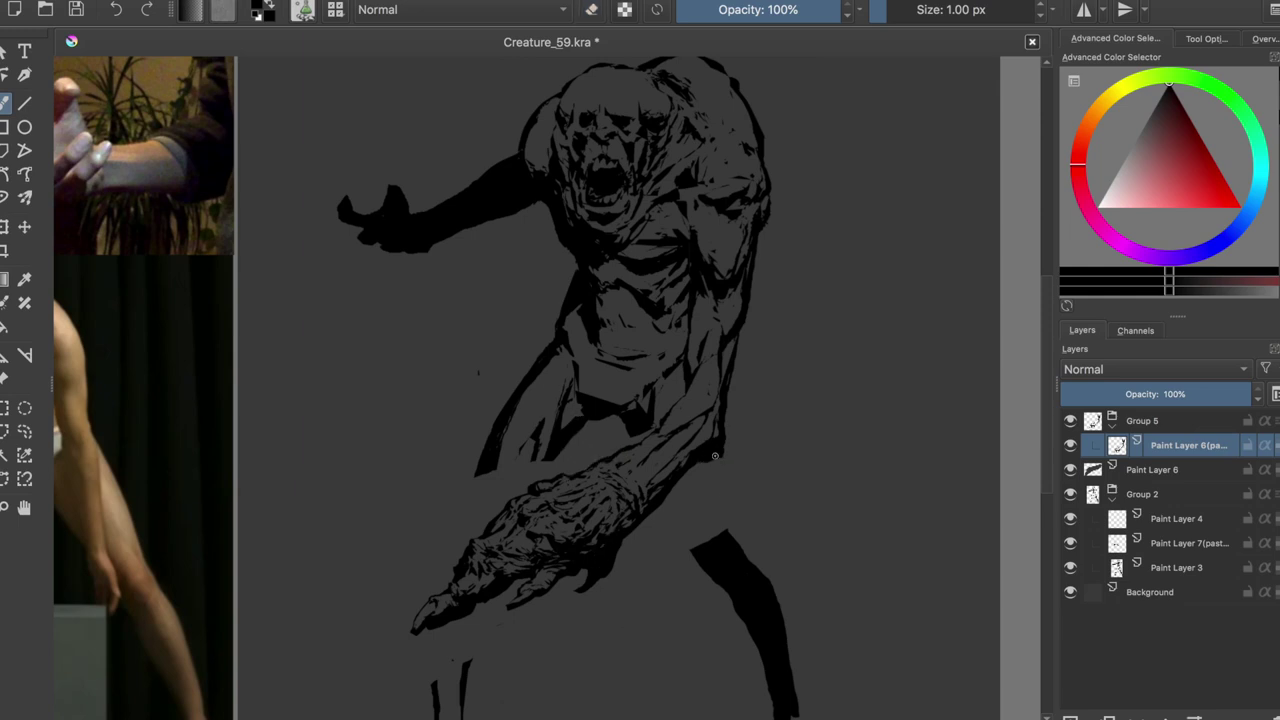
left_click_drag(707, 440, 703, 464)
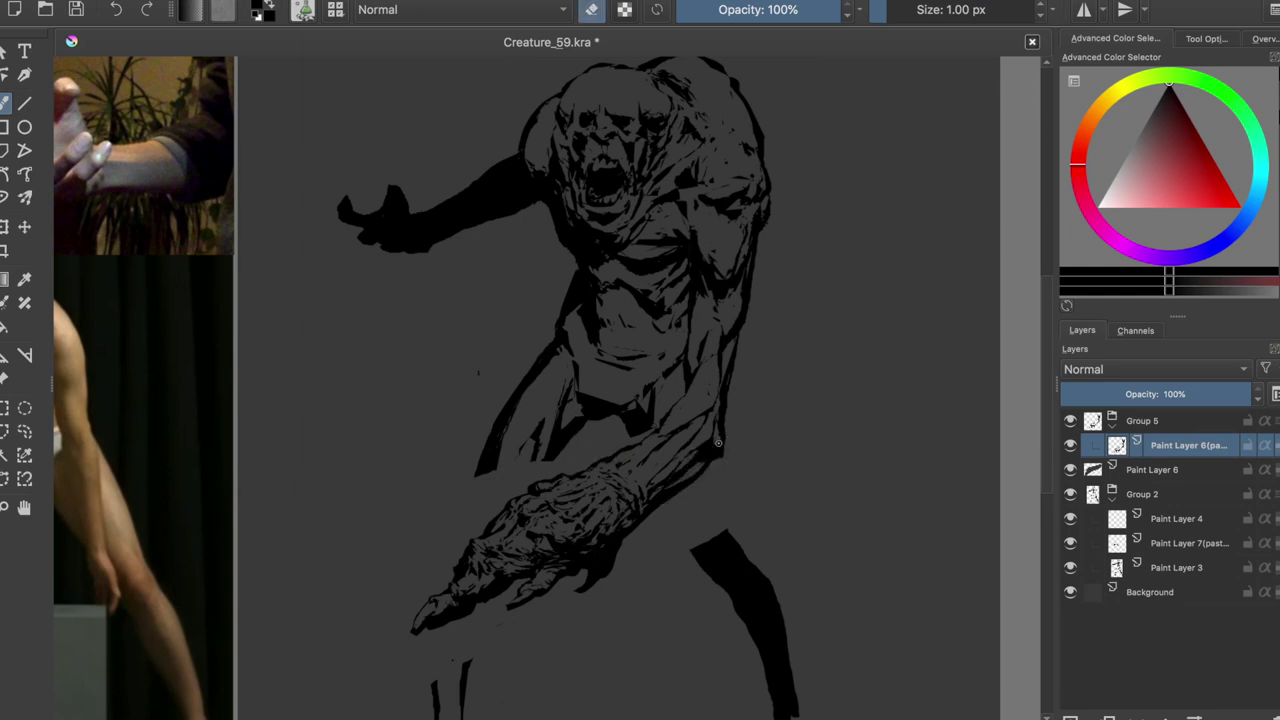
key("m")
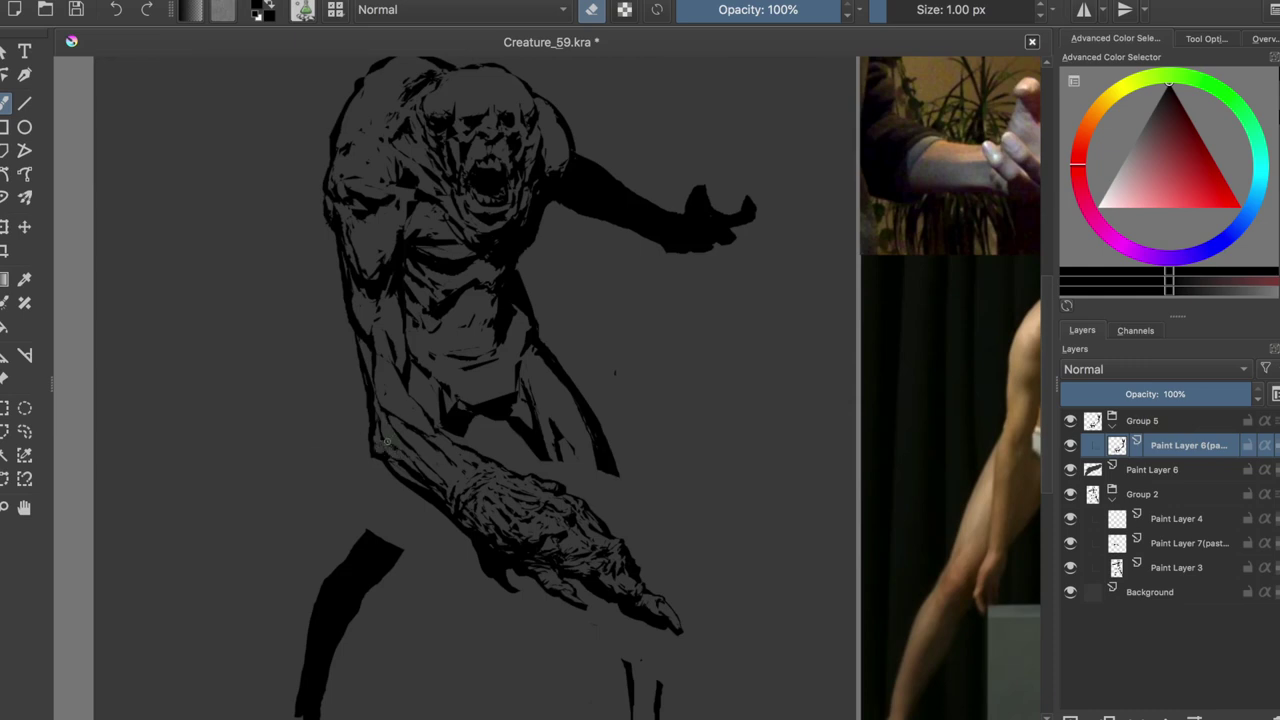
key("l")
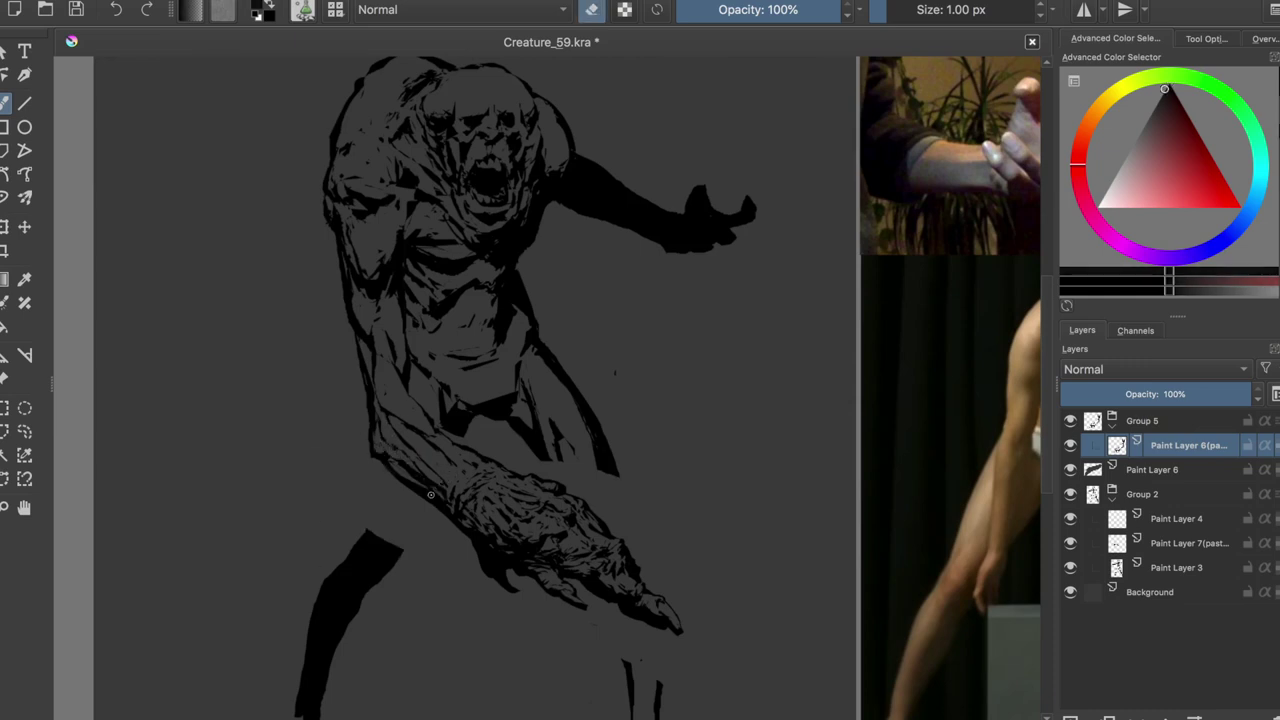
key("m")
Step: Restore black as the ink colour and save, flipping the view again to review the arm
key("e")
key("d")
key("e")
key("ctrl+s")
key("e")
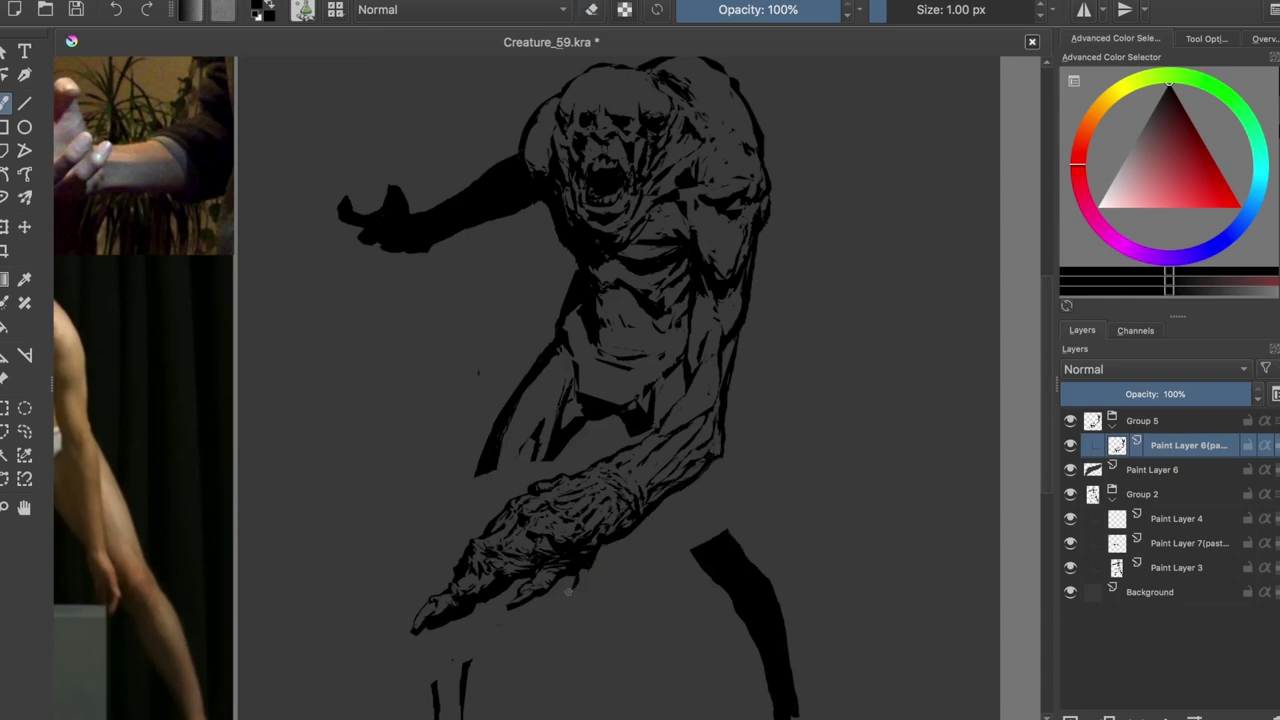
key("m")
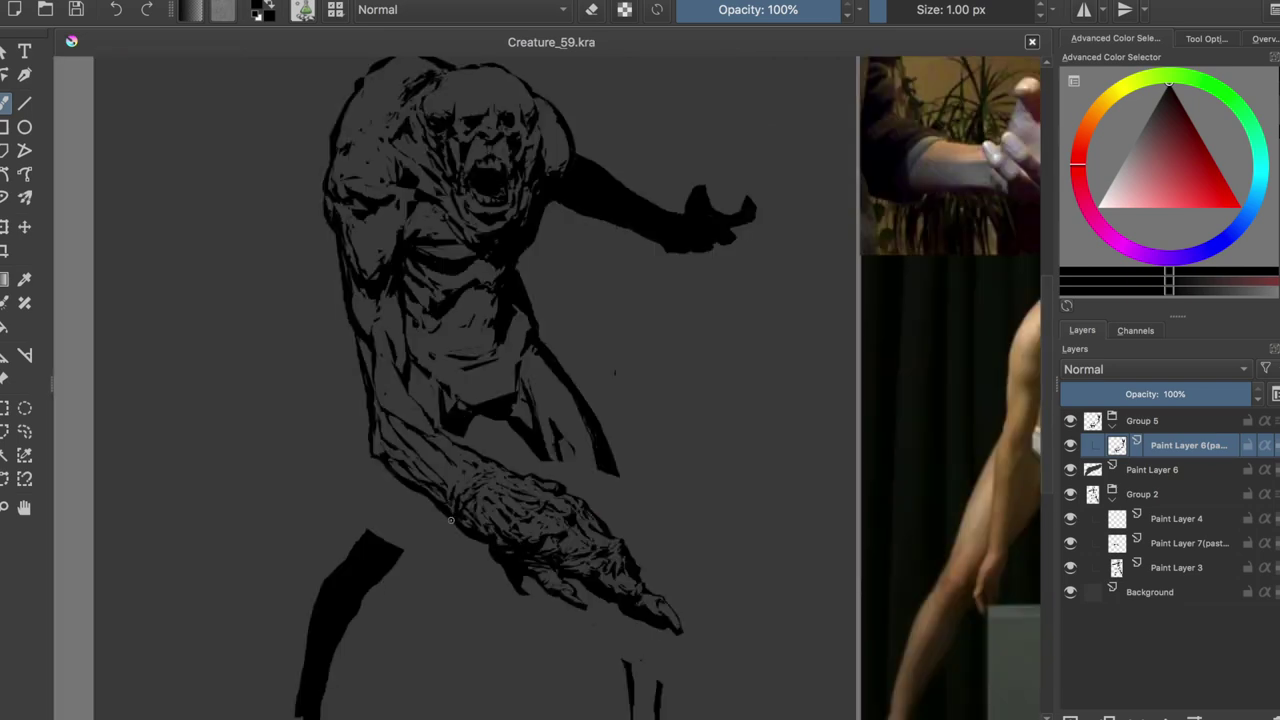
key("e")
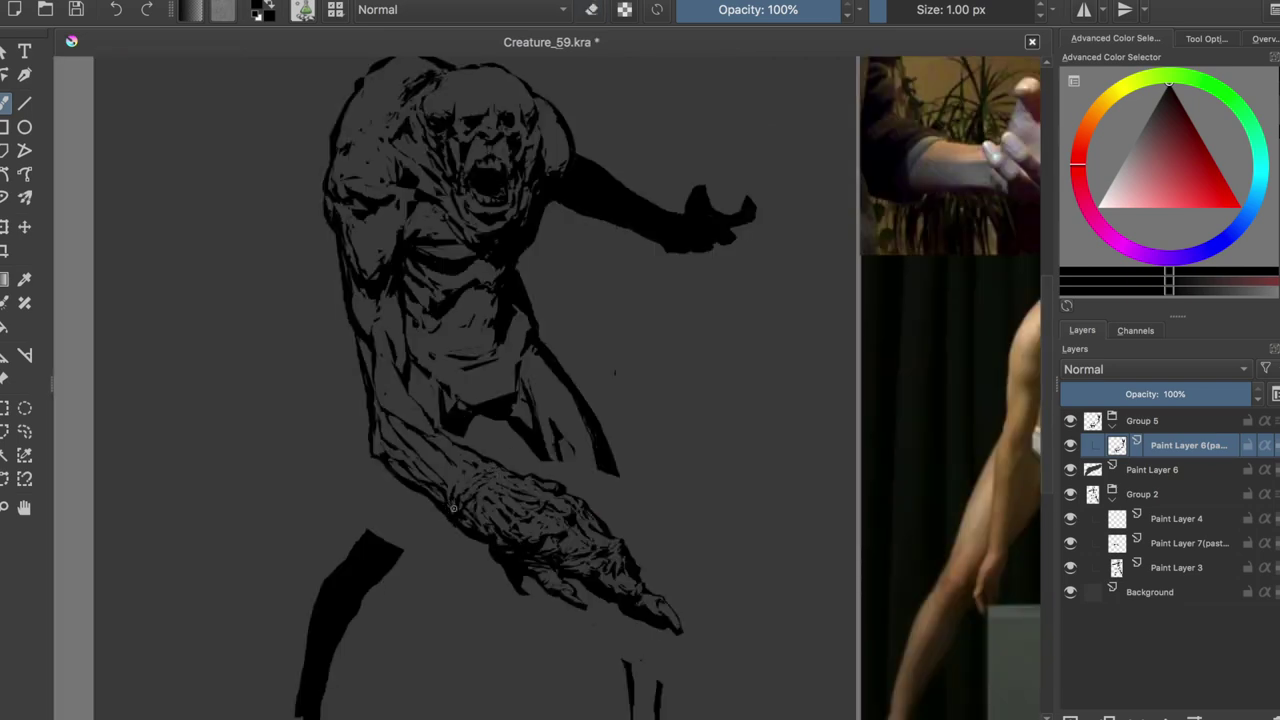
key("e")
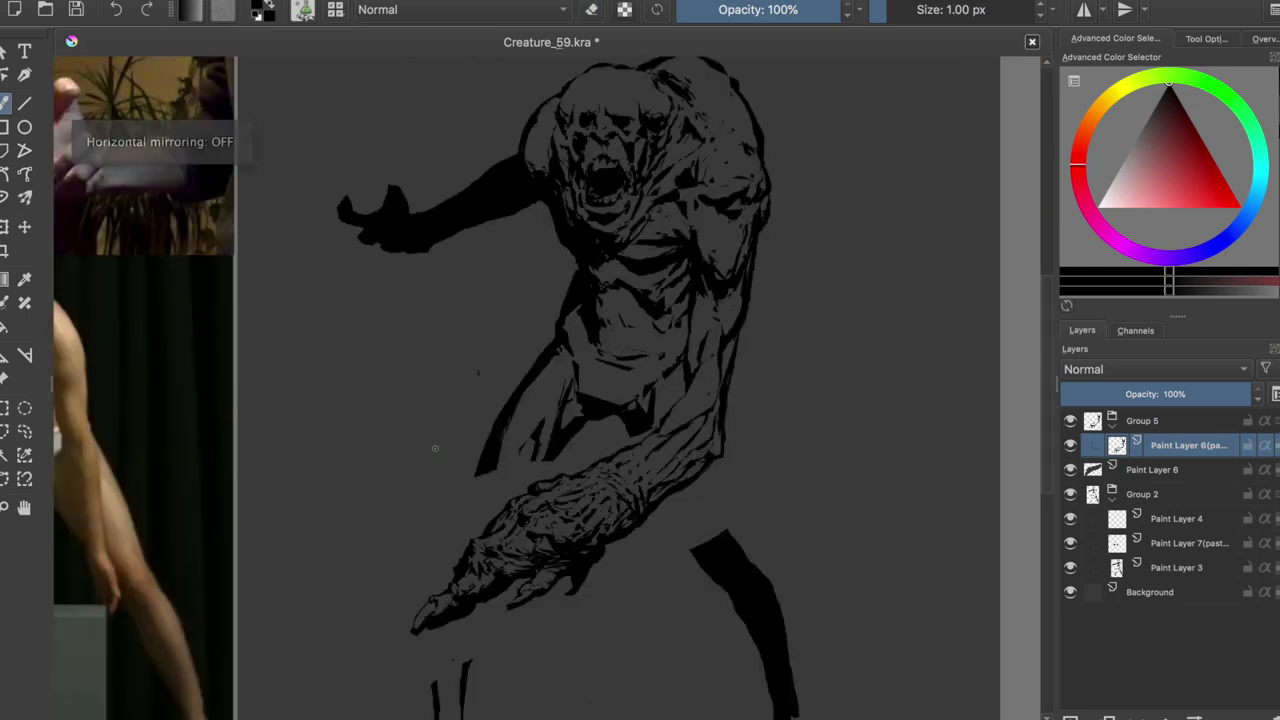
key("m")
key("ctrl+s")
Step: Shorten and reshape the clawed hand's fingertip, check it mirrored, and save
key("e")
mouse_move(415, 628)
left_mouse_down()
mouse_move(448, 604)
mouse_move(432, 612)
left_mouse_up()
key("e")
key("e")
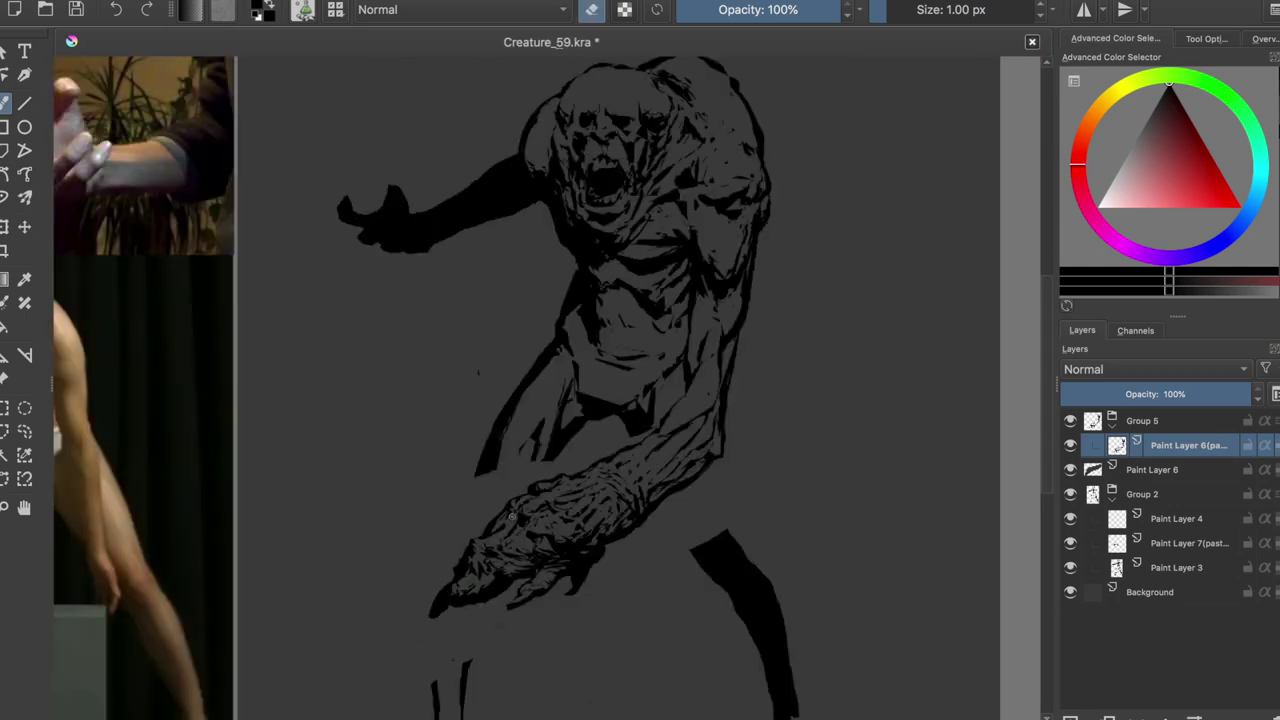
key("e")
mouse_move(418, 597)
left_mouse_down()
mouse_move(445, 612)
mouse_move(468, 586)
mouse_move(446, 622)
mouse_move(433, 607)
left_mouse_up()
key("e")
key("e")
key("e")
key("e")
key("e")
key("e")
key("e")
key("e")
key("e")
key("e")
key("m")
key("e")
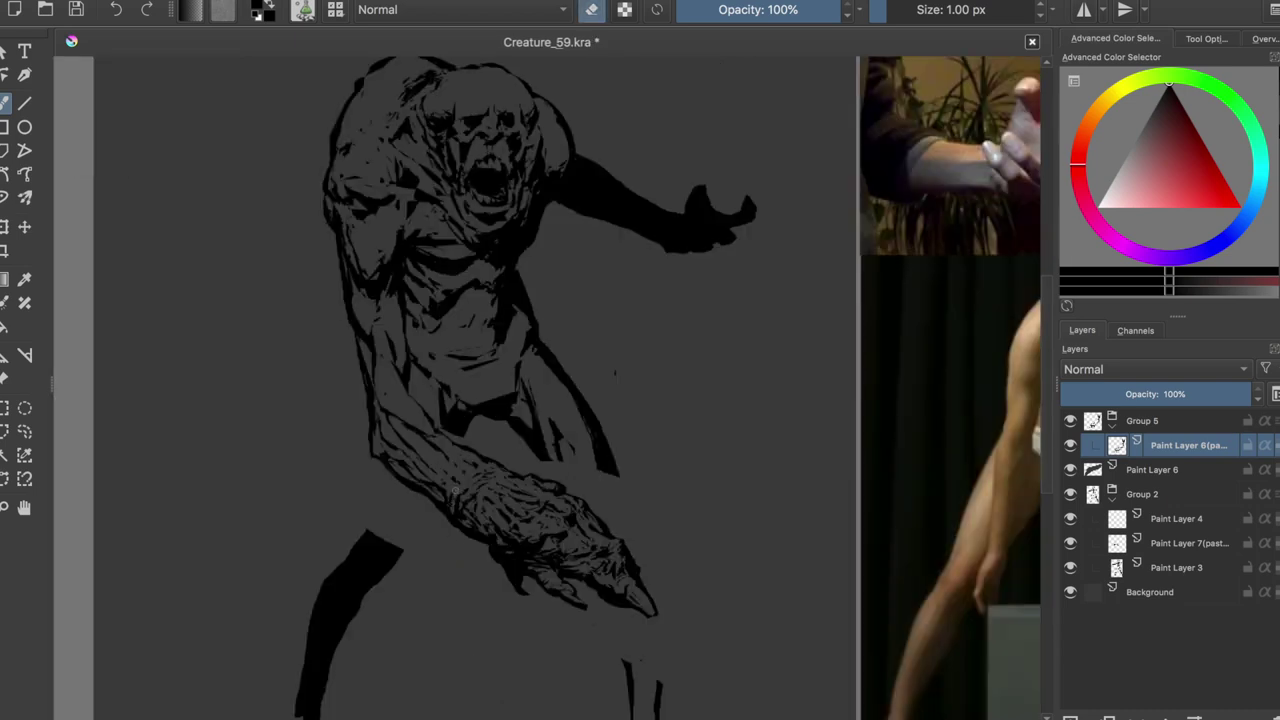
key("e")
Step: Erase a small bit on the forearm and compare the mirrored view with the reference
key("e")
key("m")
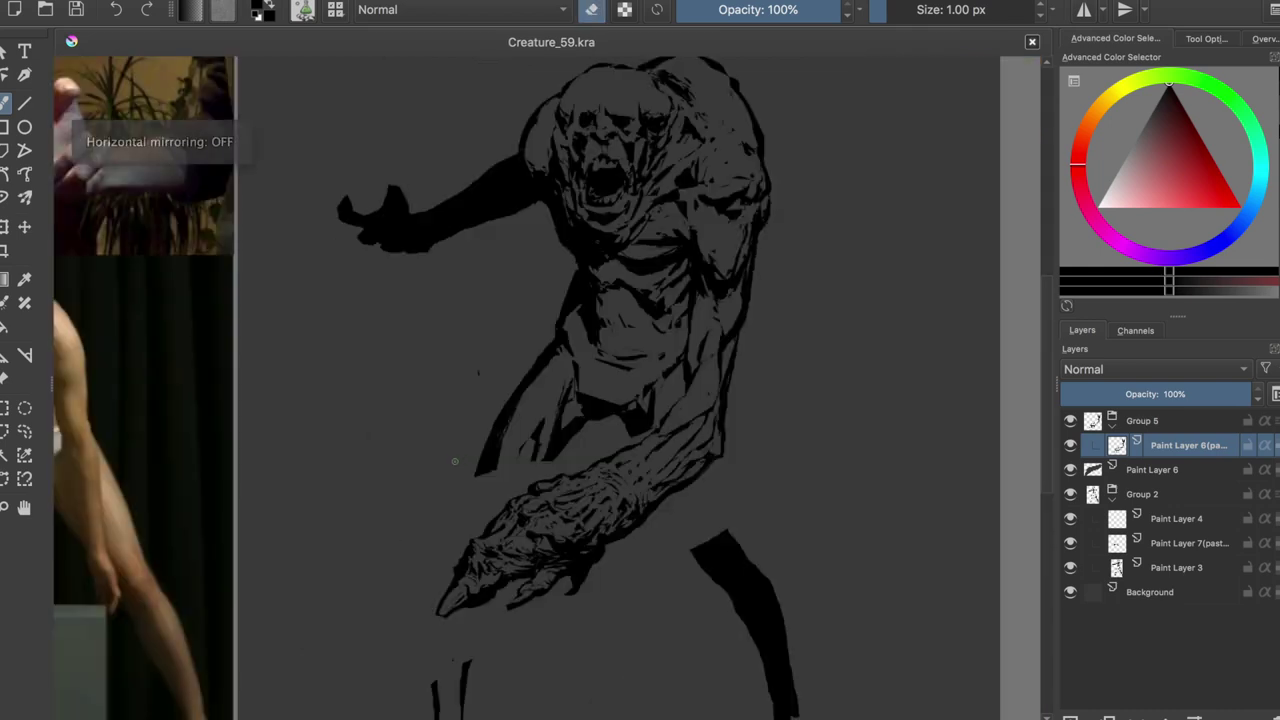
key("ctrl+s")
left_click_drag(535, 494, 564, 460)
key("e")
key("e")
key("e")
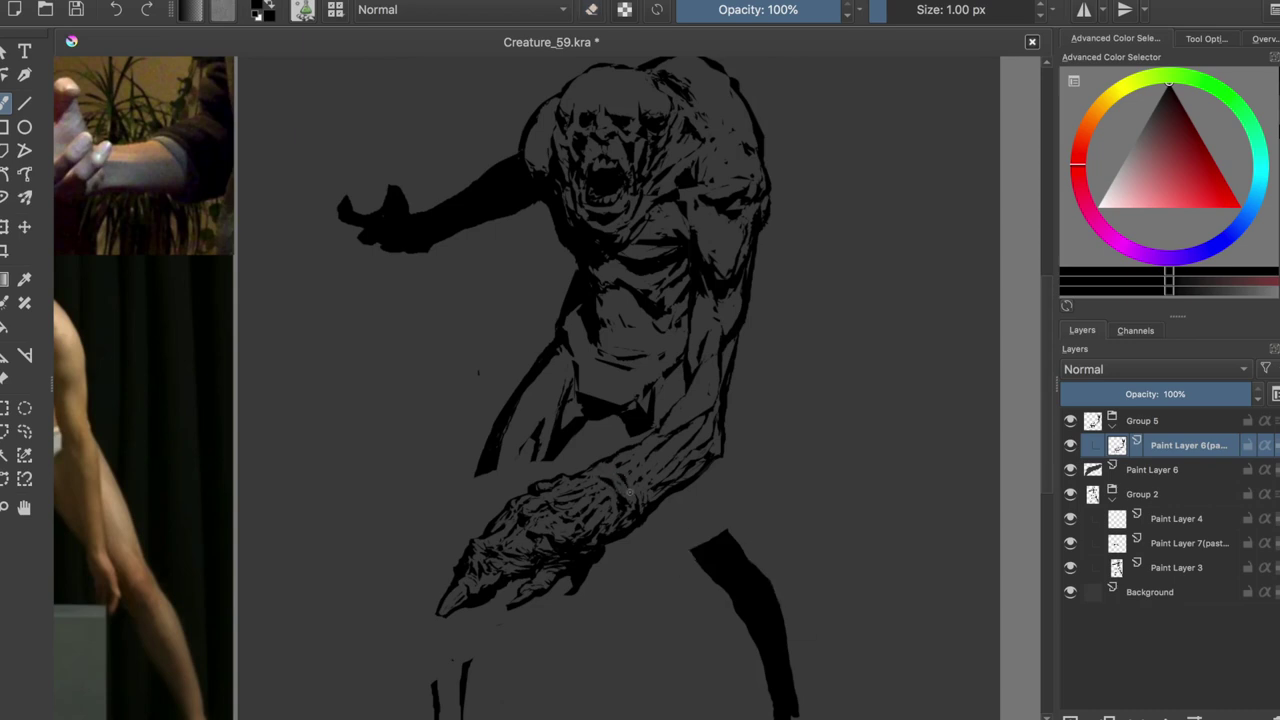
key("e")
key("e")
key("e")
key("e")
key("e")
key("e")
key("e")
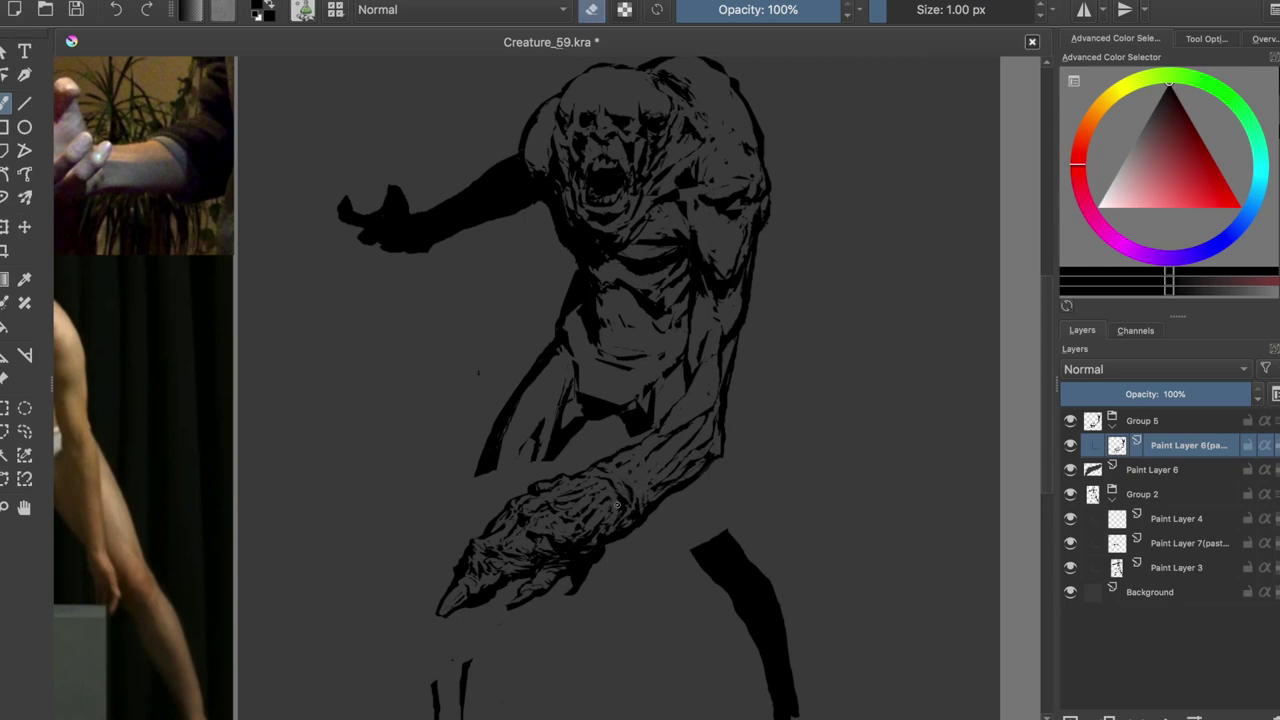
key("m")
key("e")
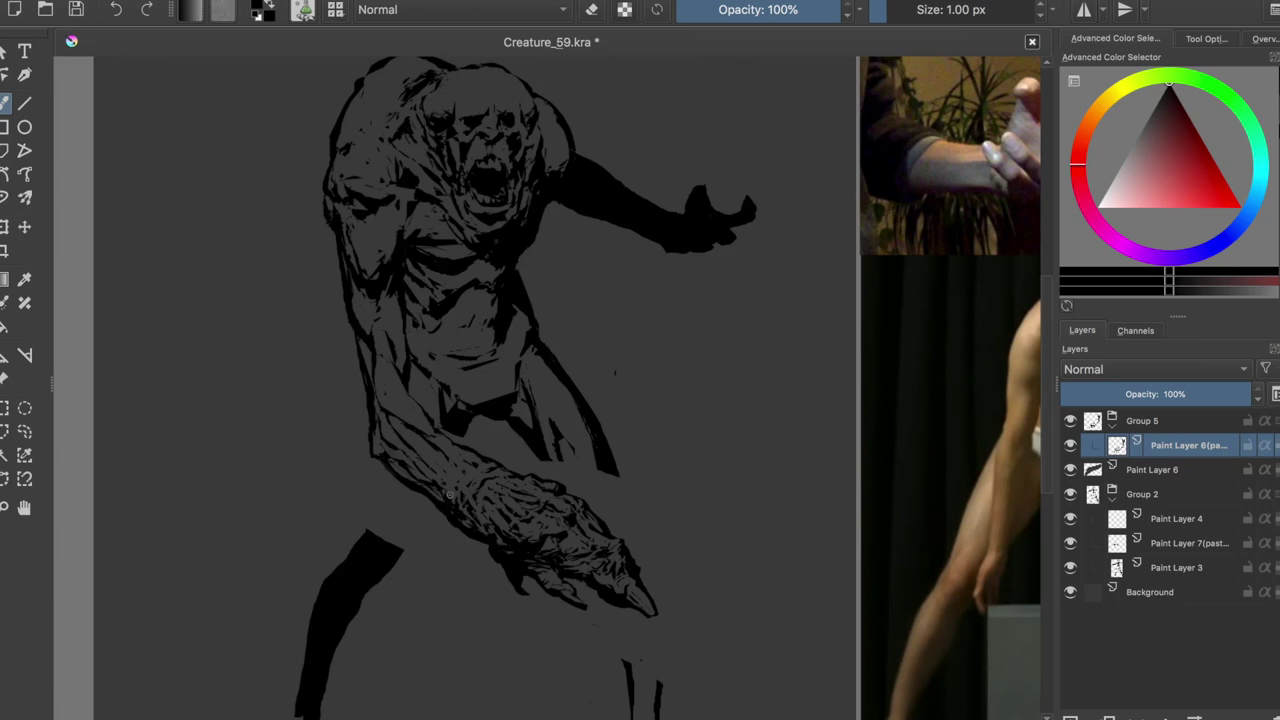
key("m")
key("e")
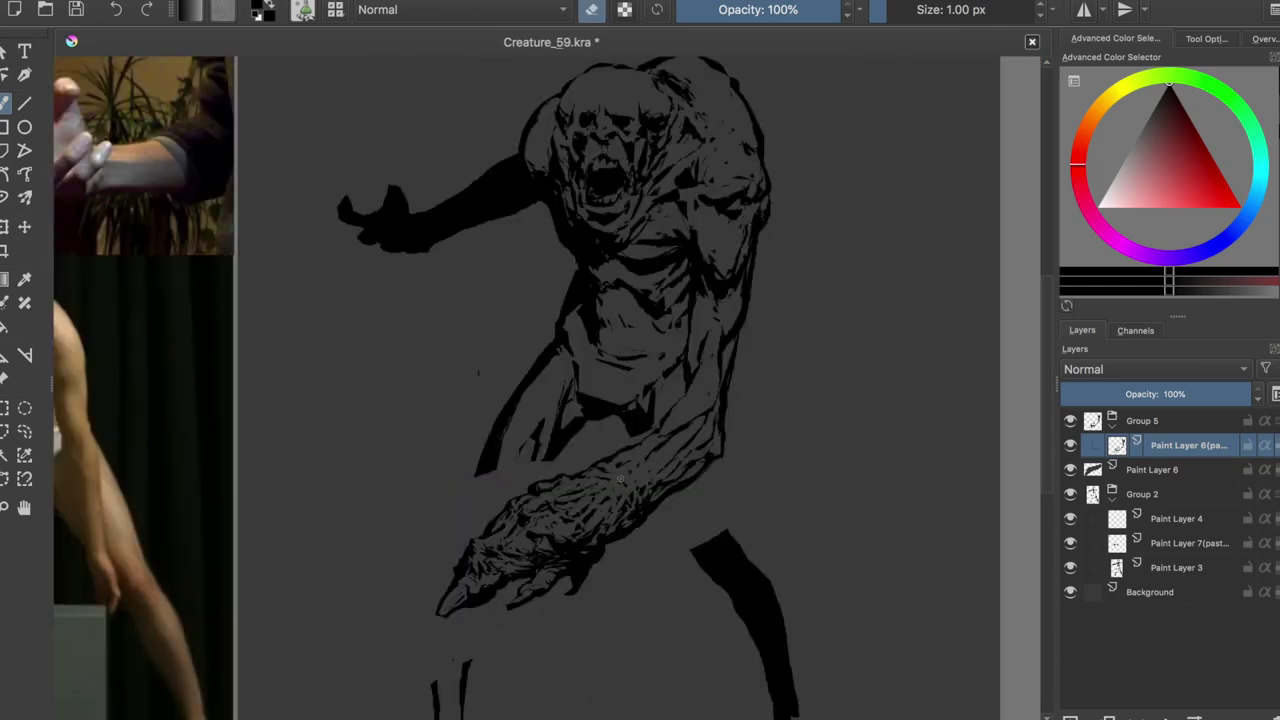
key("e")
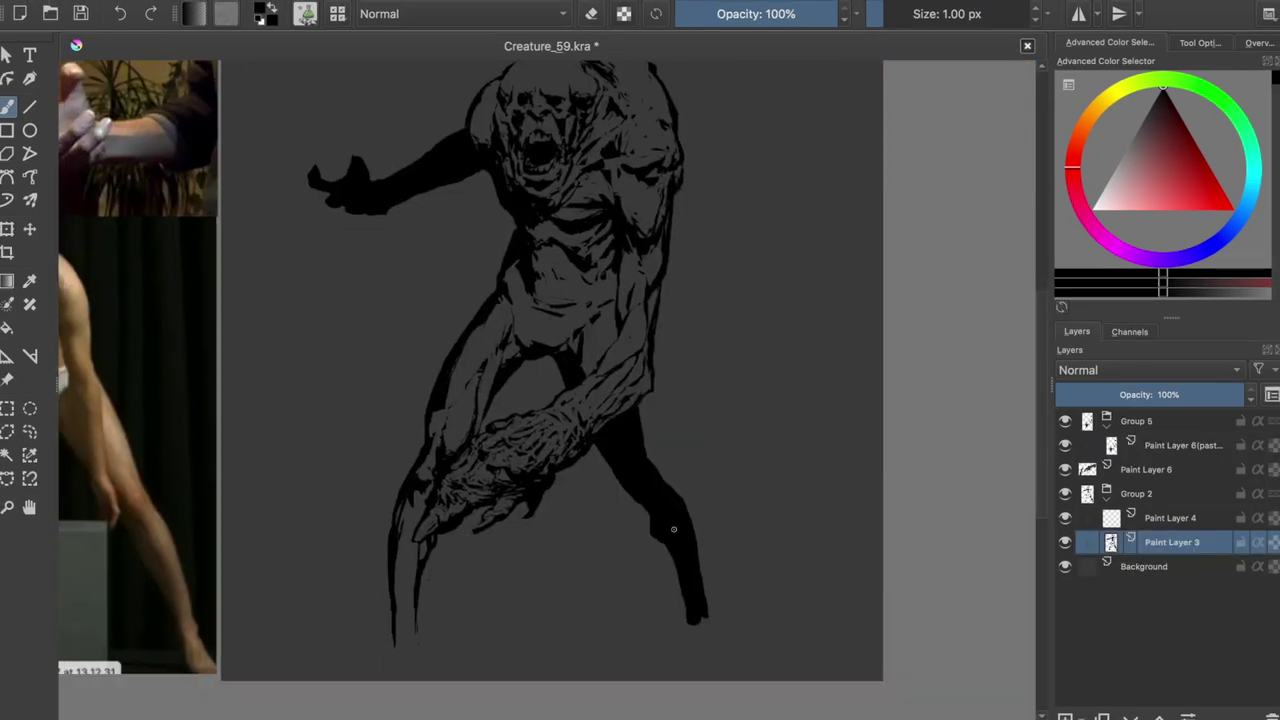
Step: Fill in the foot at the bottom of the leg, trimming its left part and ankle edge
left_click_drag(686, 622, 703, 605)
left_click_drag(683, 629, 704, 621)
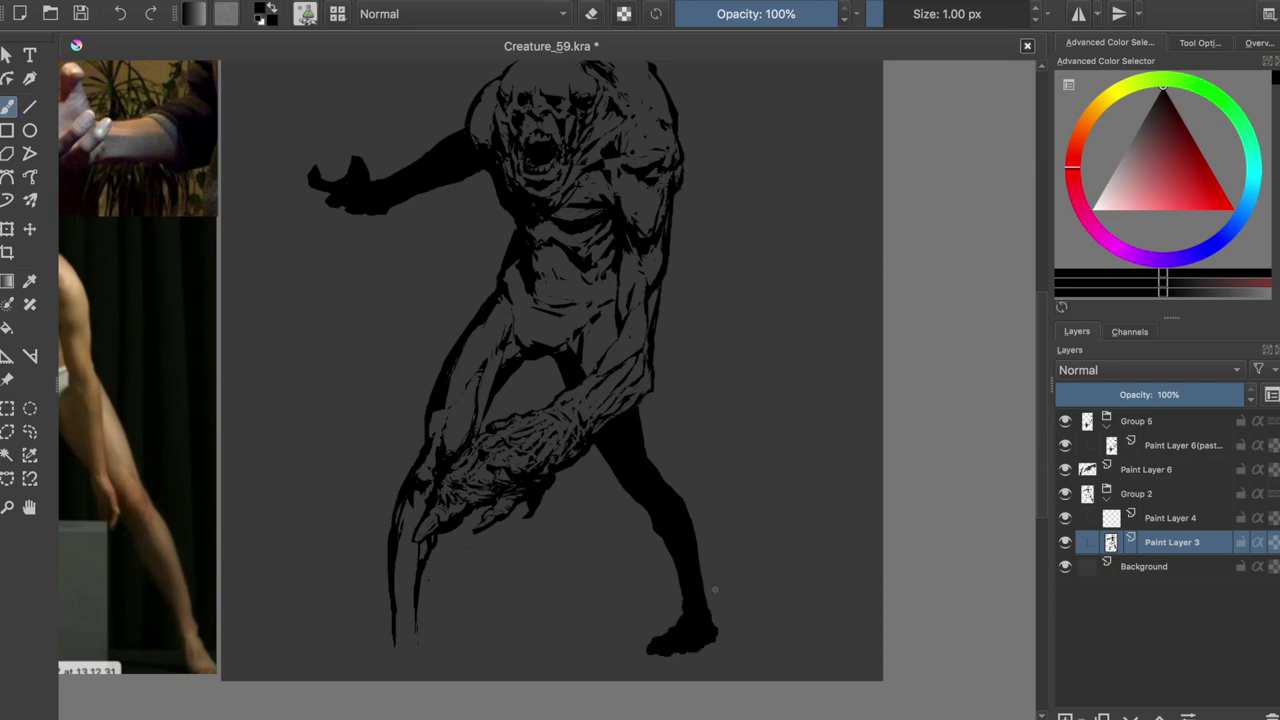
mouse_move(680, 620)
left_mouse_down()
mouse_move(663, 623)
mouse_move(686, 616)
left_mouse_up()
key("e")
mouse_move(709, 604)
left_mouse_down()
mouse_move(709, 620)
mouse_move(681, 616)
left_mouse_up()
key("e")
Step: Shorten the left claw's tip and fill a newly outlined foot shape with black, then save
key("e")
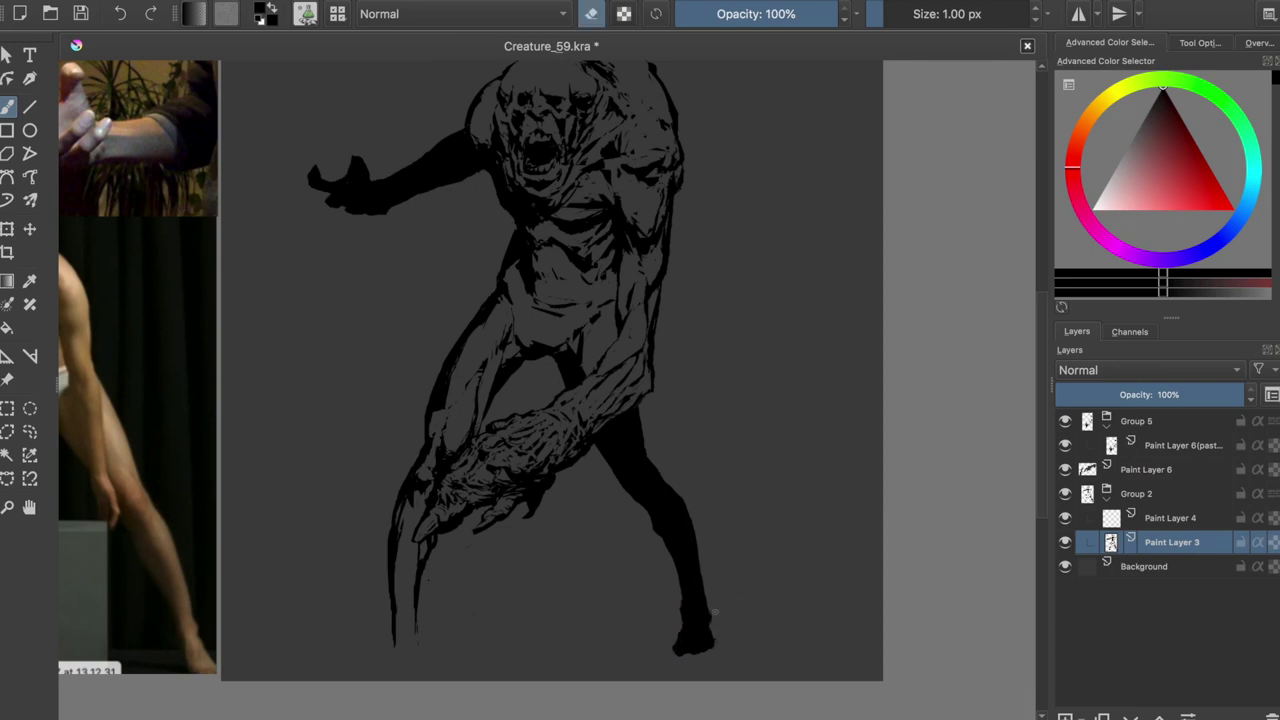
left_click_drag(395, 645, 394, 622)
key("e")
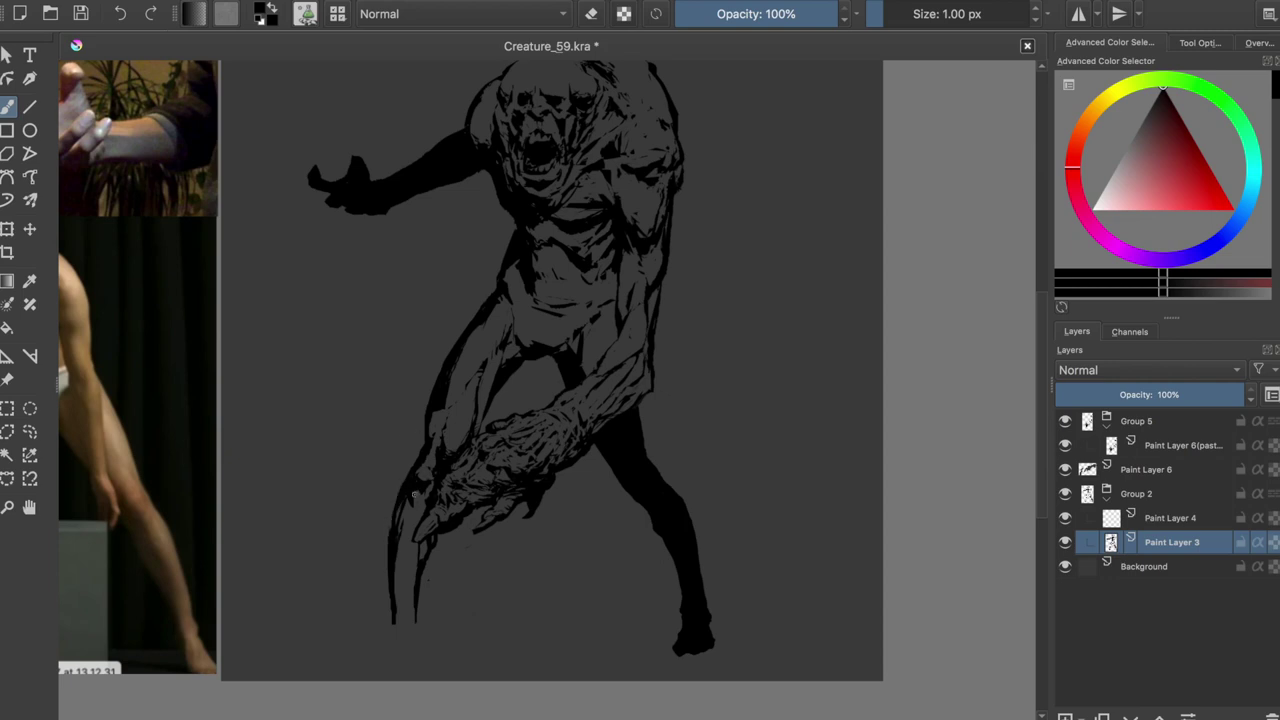
left_click_drag(634, 623, 694, 643)
key("shift+BackSpace")
key("ctrl+shift+a")
key("ctrl+s")
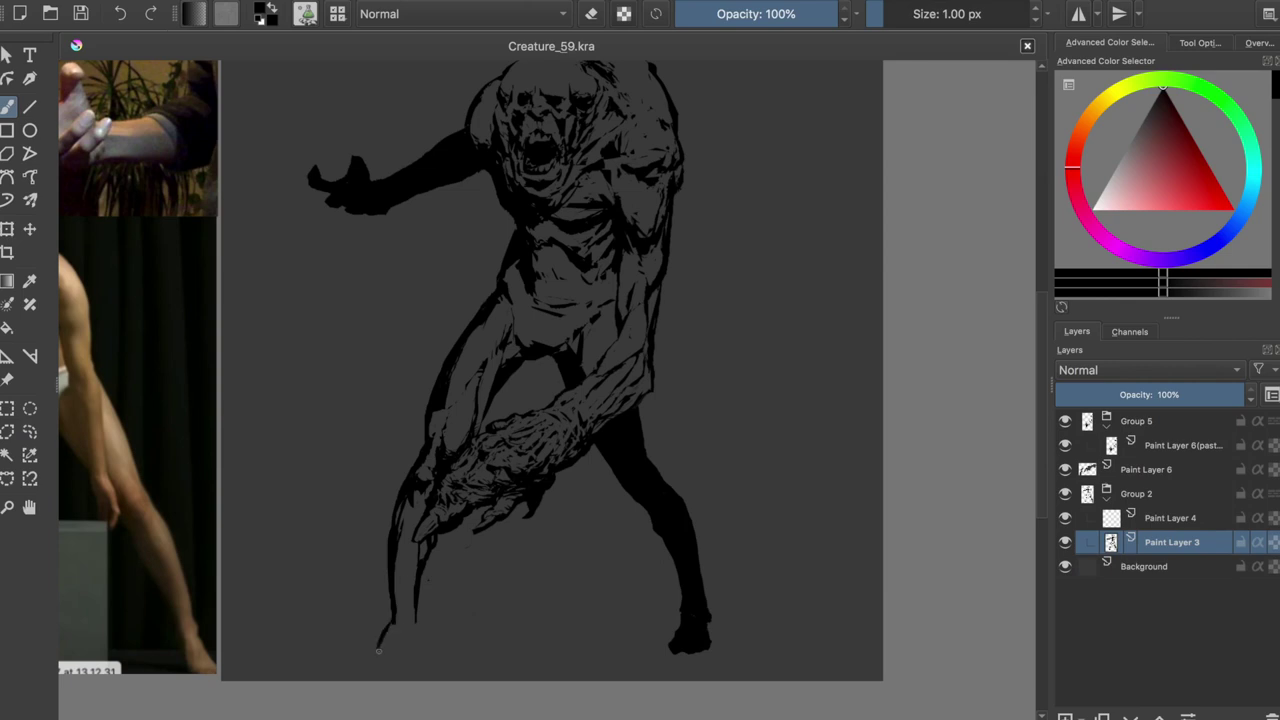
Step: Extend the claw tips downward with two strokes and lengthen the foot's bottom-left outline
left_click_drag(394, 610, 381, 645)
left_click_drag(416, 614, 421, 642)
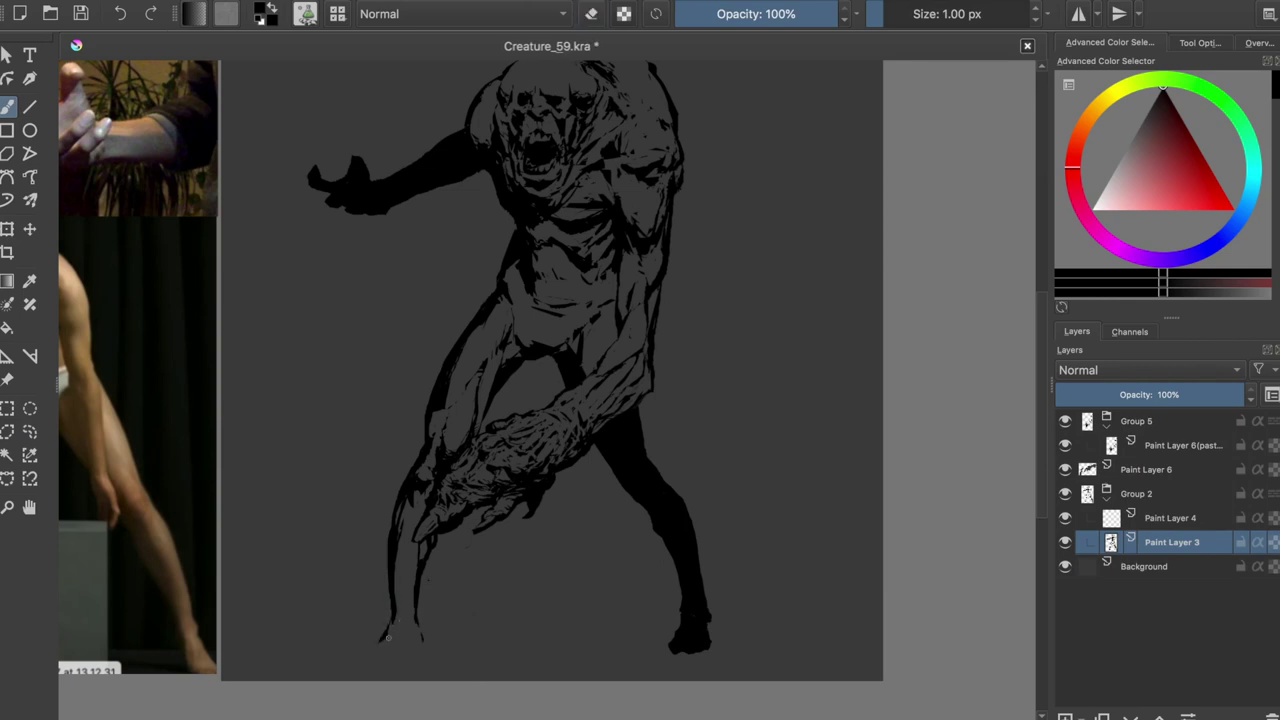
left_click_drag(362, 659, 399, 660)
key("e")
key("e")
key("e")
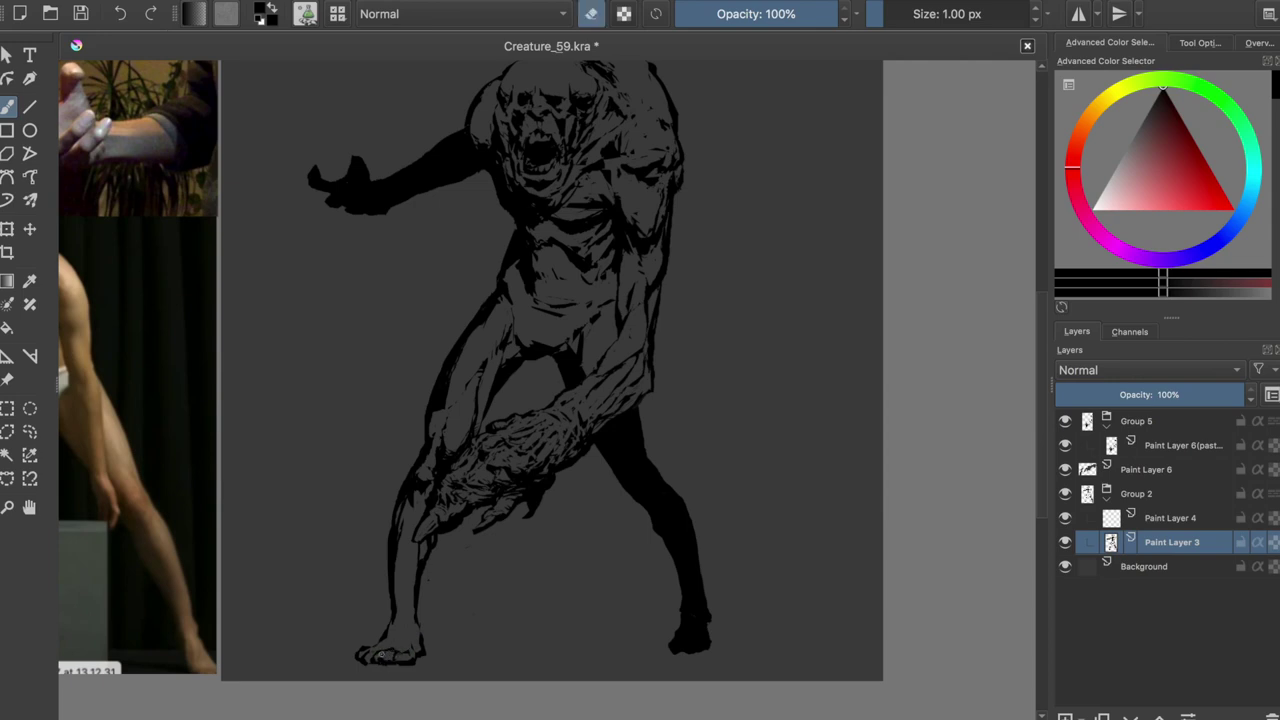
key("e")
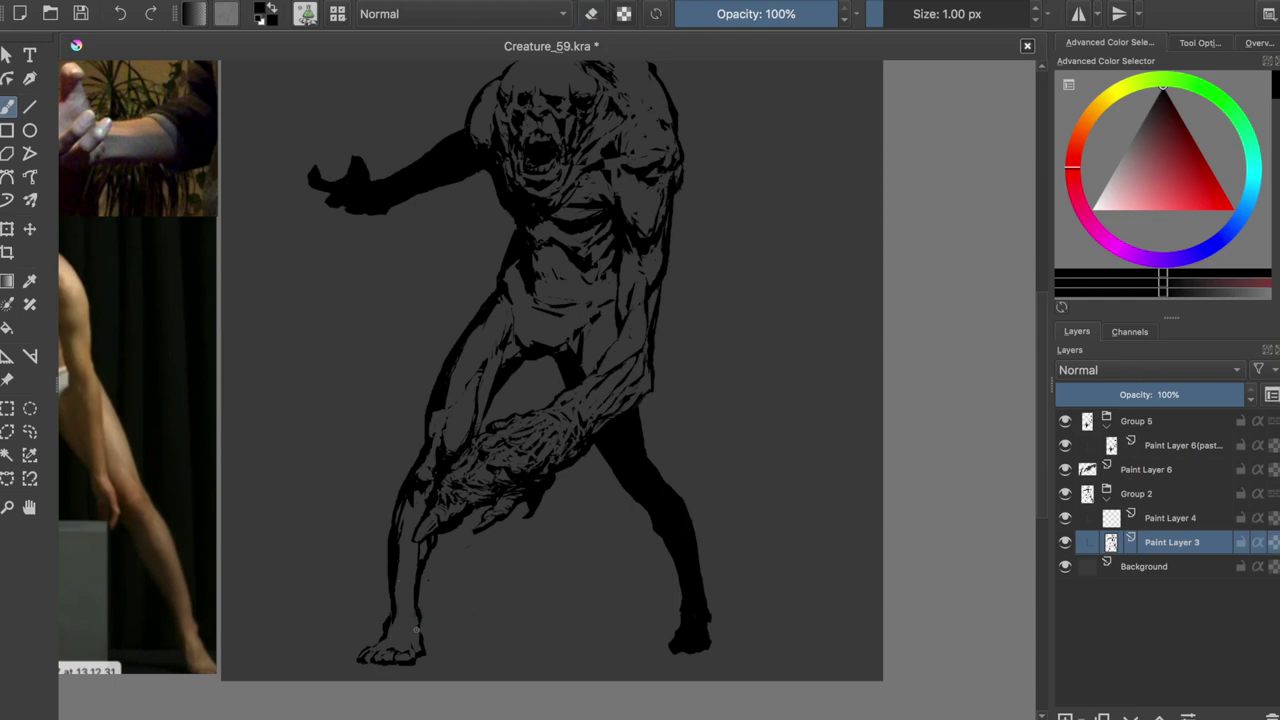
Step: Check the drawing mirrored, add a small dark stroke to the foot and a faint stroke along the left leg, then save
key("m")
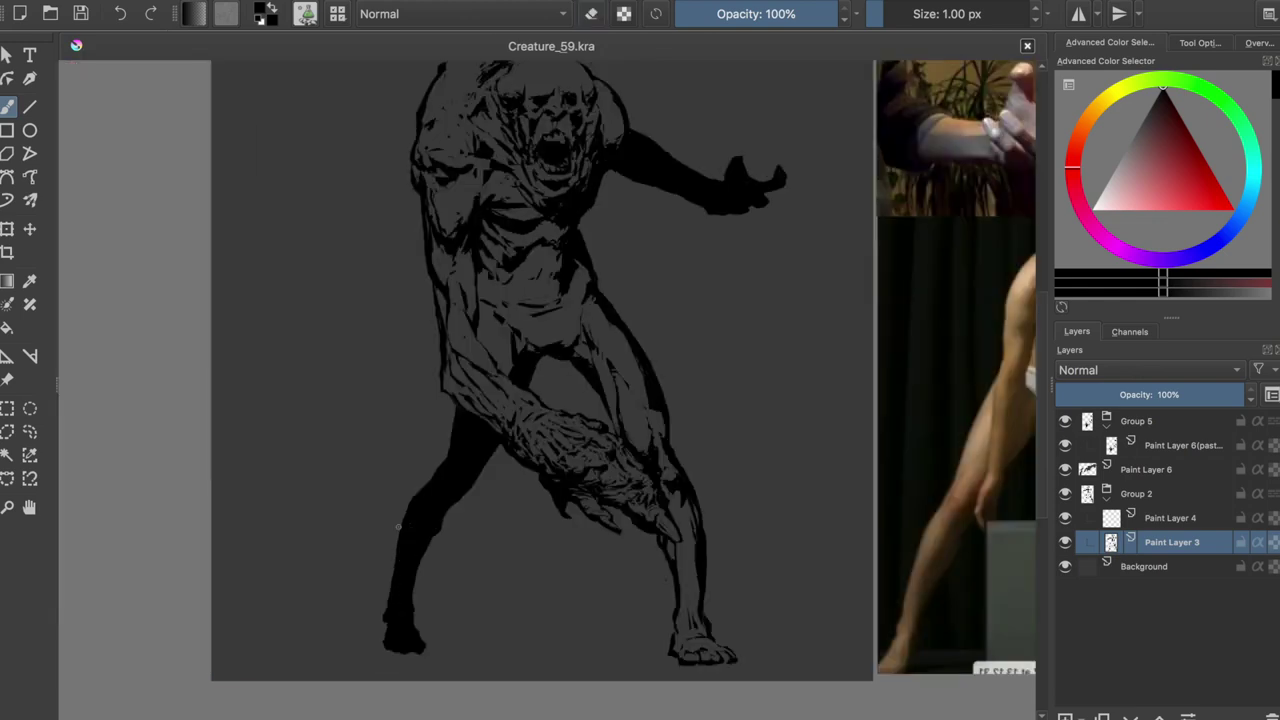
left_click_drag(689, 652, 700, 655)
key("m")
left_click_drag(400, 556, 398, 608)
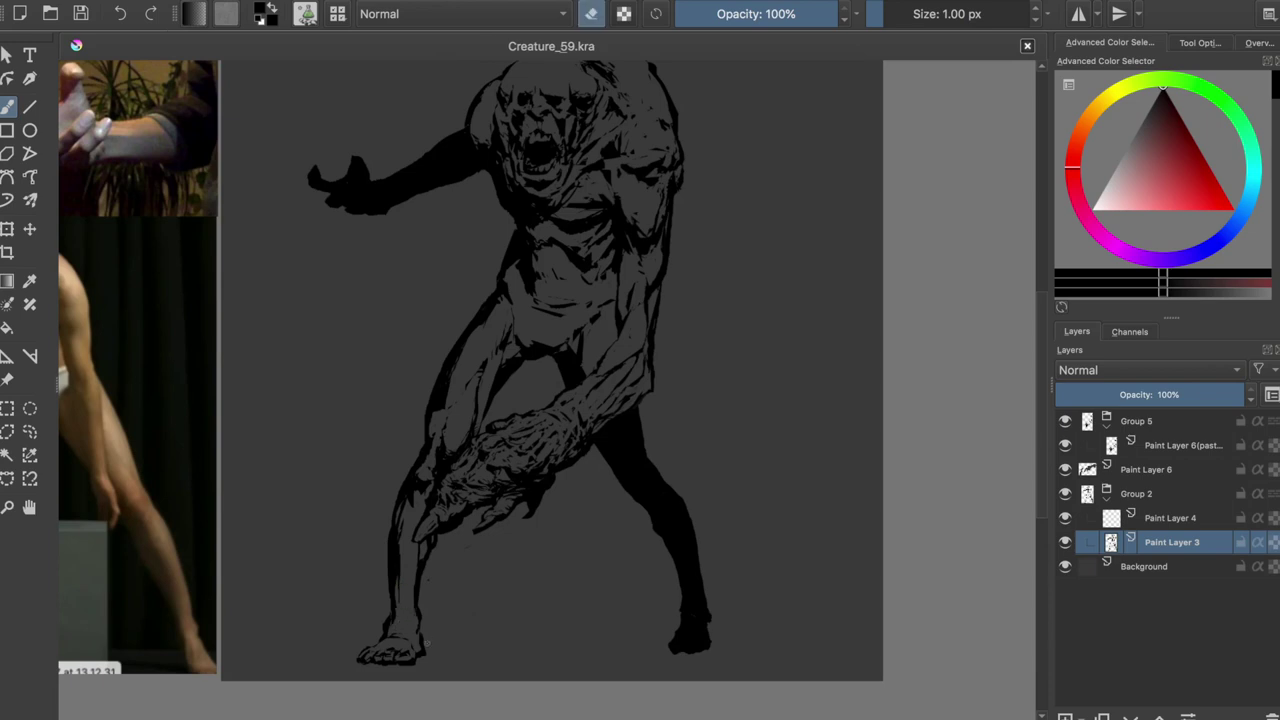
key("ctrl+s")
scroll(426, 507, "up", 5)
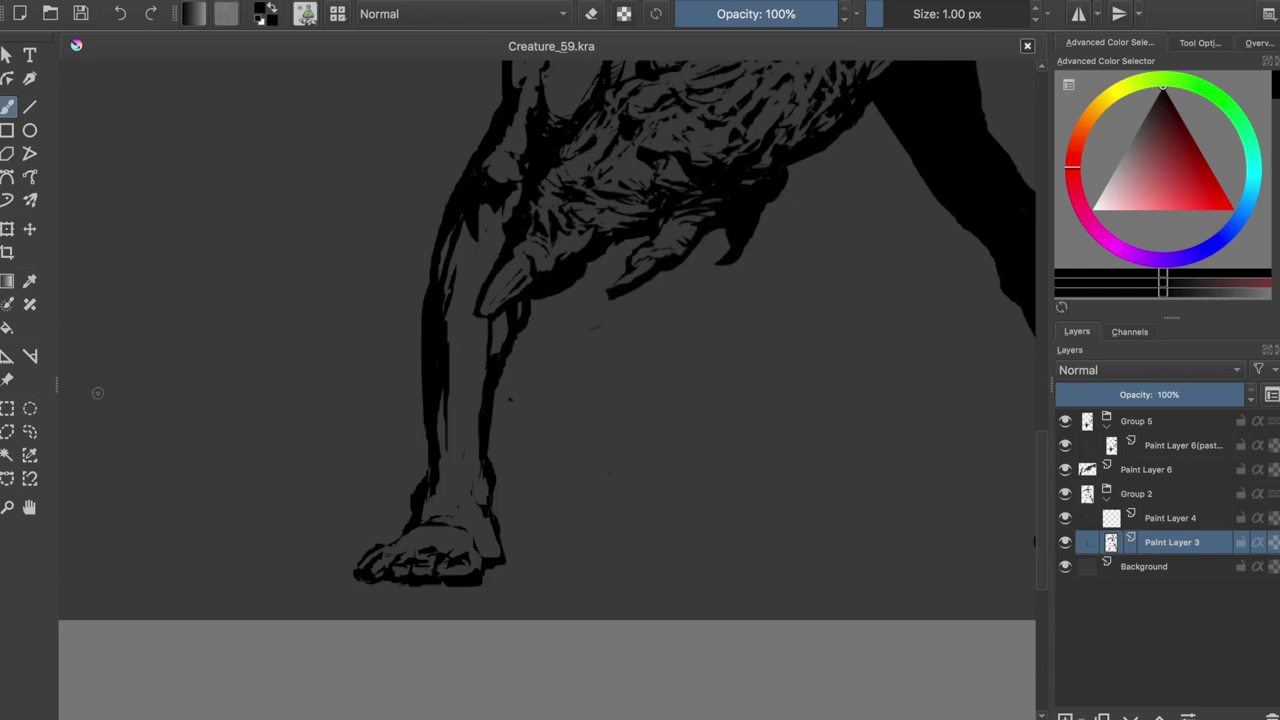
Step: Select the area around the left foot, reshape it with a transform, and deselect
key("ctrl+r")
left_click_drag(457, 514, 450, 520)
key("ctrl+t")
key("Return")
key("ctrl+shift+a")
key("b")
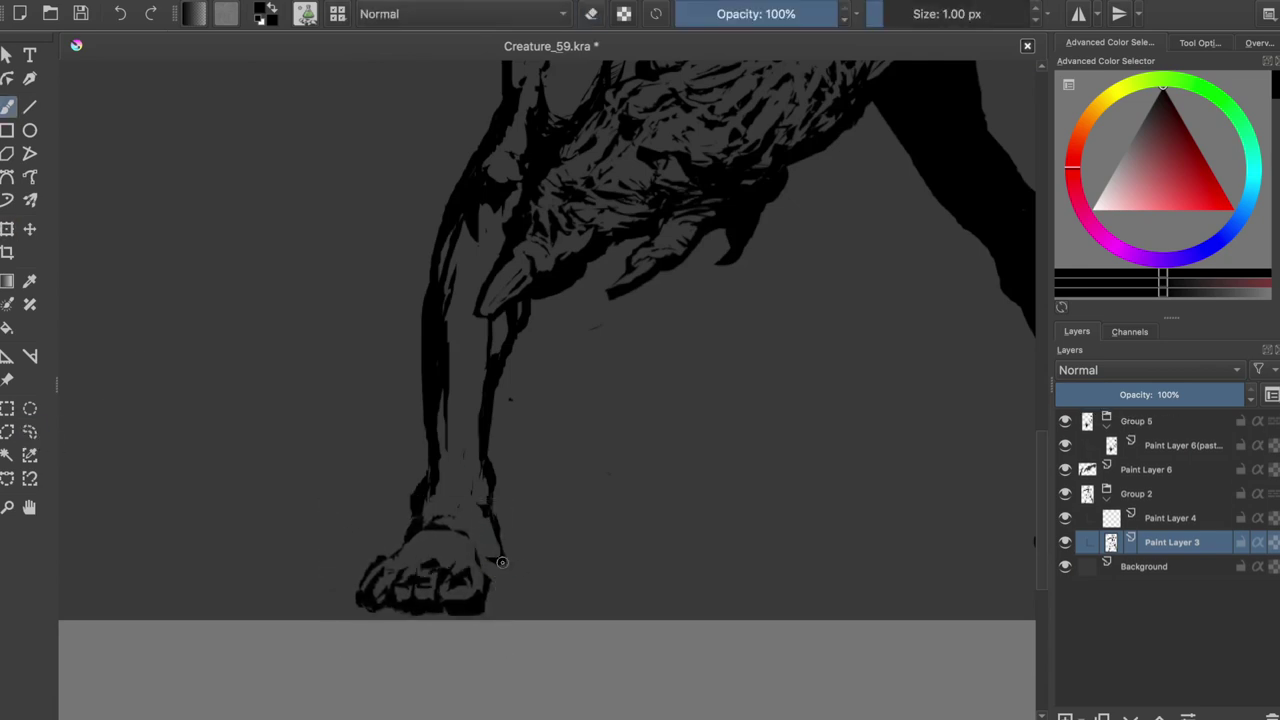
Step: Erase thin light lines across the creature's black toes
key("e")
mouse_move(417, 587)
left_mouse_down()
mouse_move(486, 594)
mouse_move(380, 592)
left_mouse_up()
key("e")
key("e")
left_click_drag(440, 560, 412, 582)
key("e")
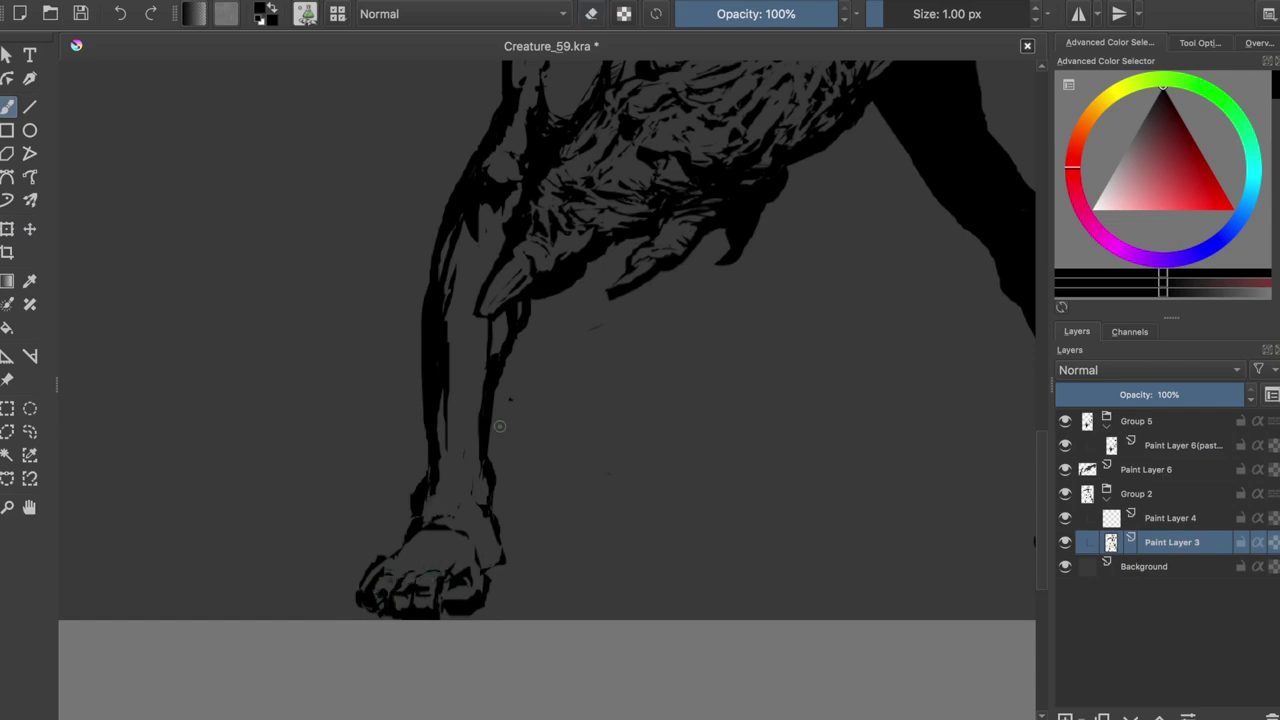
scroll(506, 434, "down", 1)
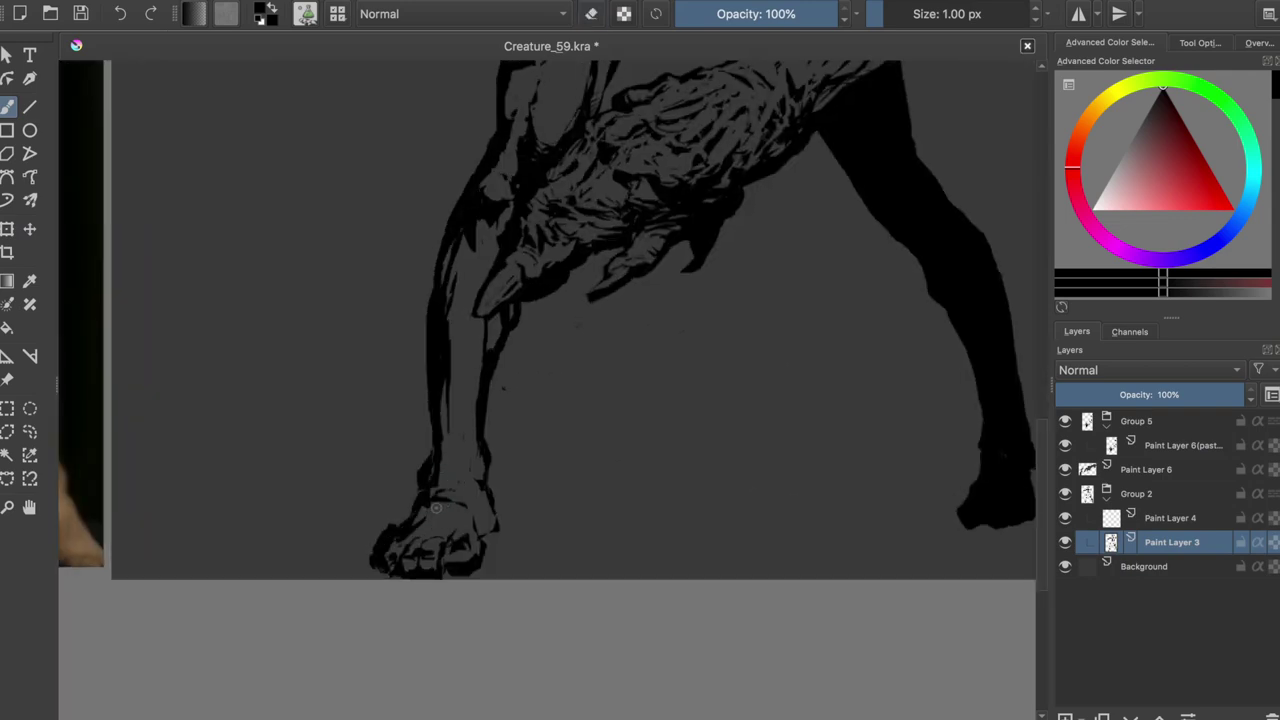
scroll(445, 505, "down", 1)
scroll(435, 540, "down", 1)
Step: Save the drawing and select Group 5 in the layer stack
key("e")
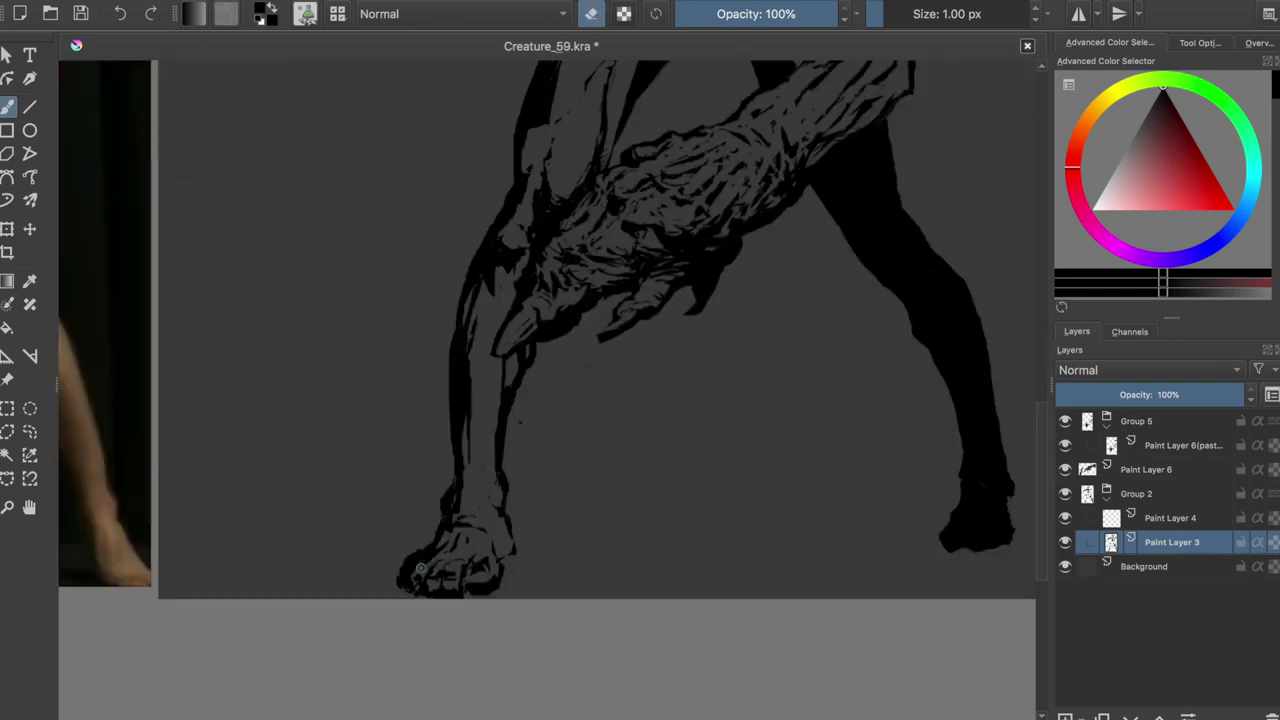
scroll(420, 545, "up", 3)
scroll(405, 548, "down", 2)
scroll(405, 548, "down", 2)
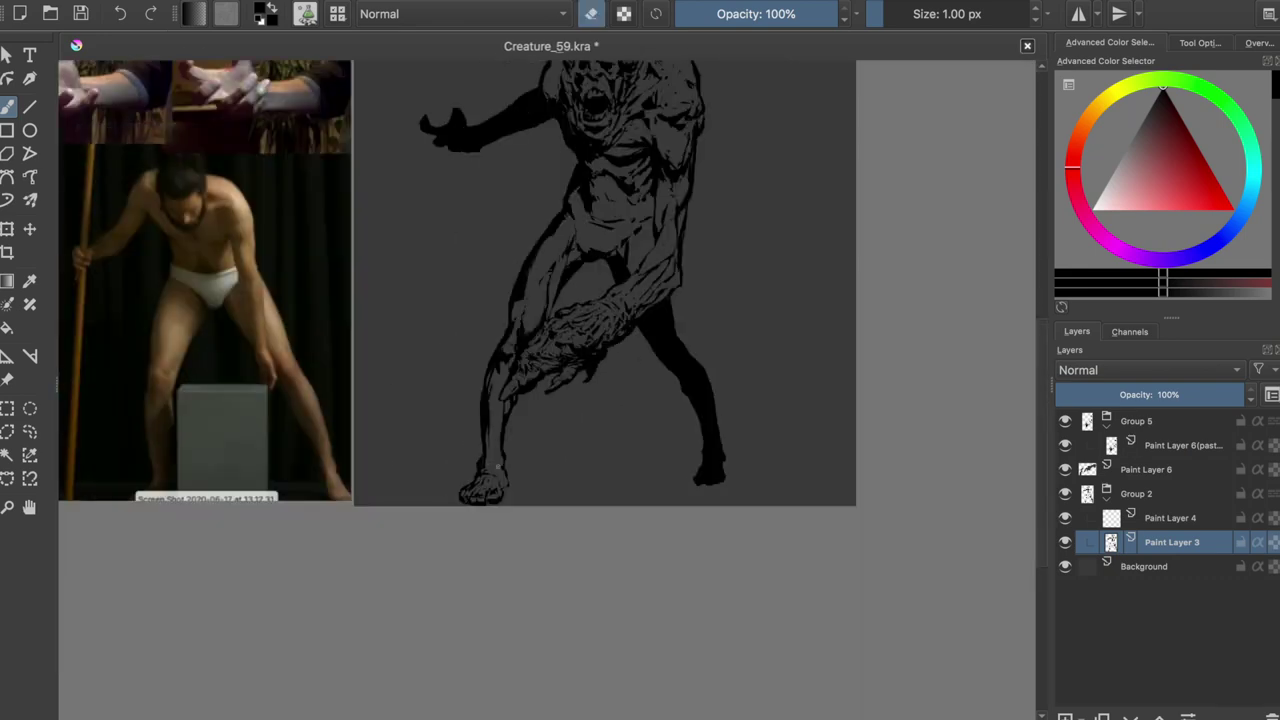
key("ctrl+s")
left_click(1136, 421)
key("ctrl+t")
Step: Gather the creature layers into the new Group 7, check the drawing mirrored, and save
left_click(1081, 718)
key("Escape")
key("ctrl+g")
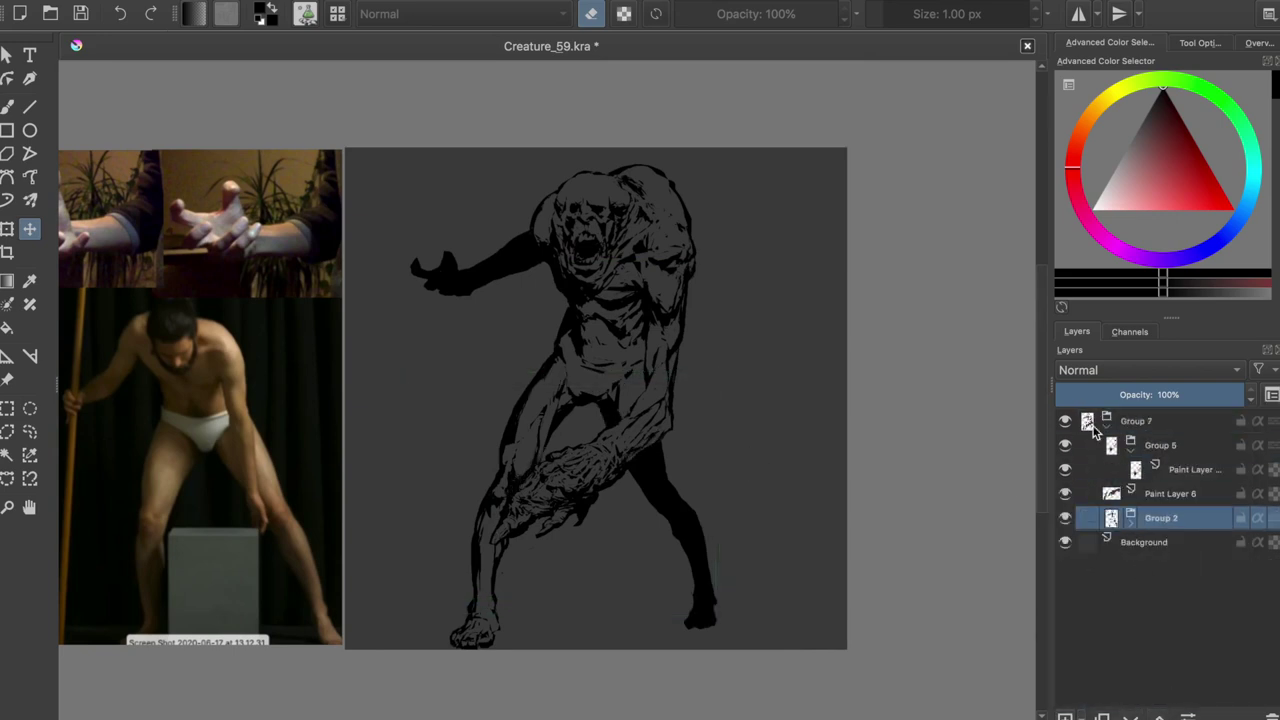
left_click(1106, 421)
key("b")
scroll(767, 443, "up", 2)
key("m")
key("m")
key("ctrl+s")
Step: Lasso the outstretched arm on Paint Layer 3 and cut it out of the layer
left_click(1106, 421)
left_click(1196, 566)
left_click(30, 431)
mouse_move(470, 125)
left_mouse_down()
mouse_move(521, 267)
mouse_move(505, 220)
left_mouse_up()
key("Delete")
key("b")
key("ctrl+shift+a")
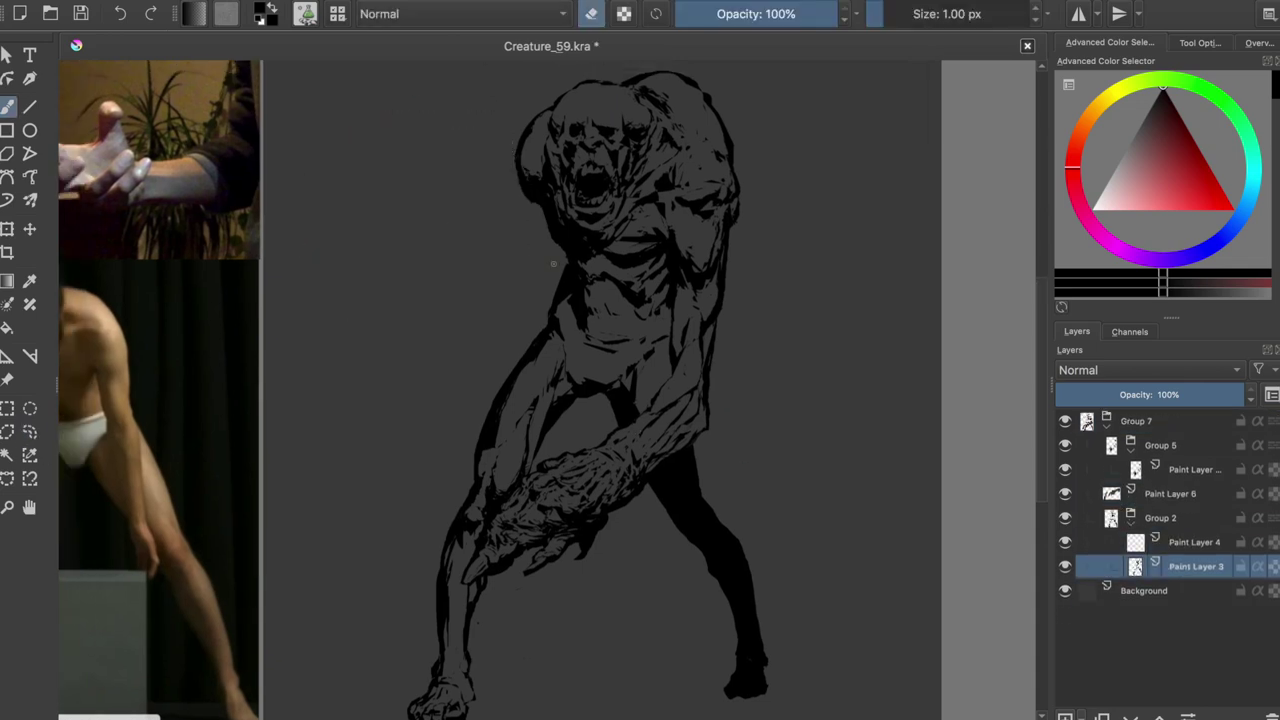
Step: Paste the arm onto a new layer, move it lower on the body, check it mirrored, and save
left_click(1160, 448)
key("ctrl+v")
key("t")
mouse_move(472, 347)
left_mouse_down()
mouse_move(497, 453)
mouse_move(531, 449)
left_mouse_up()
key("b")
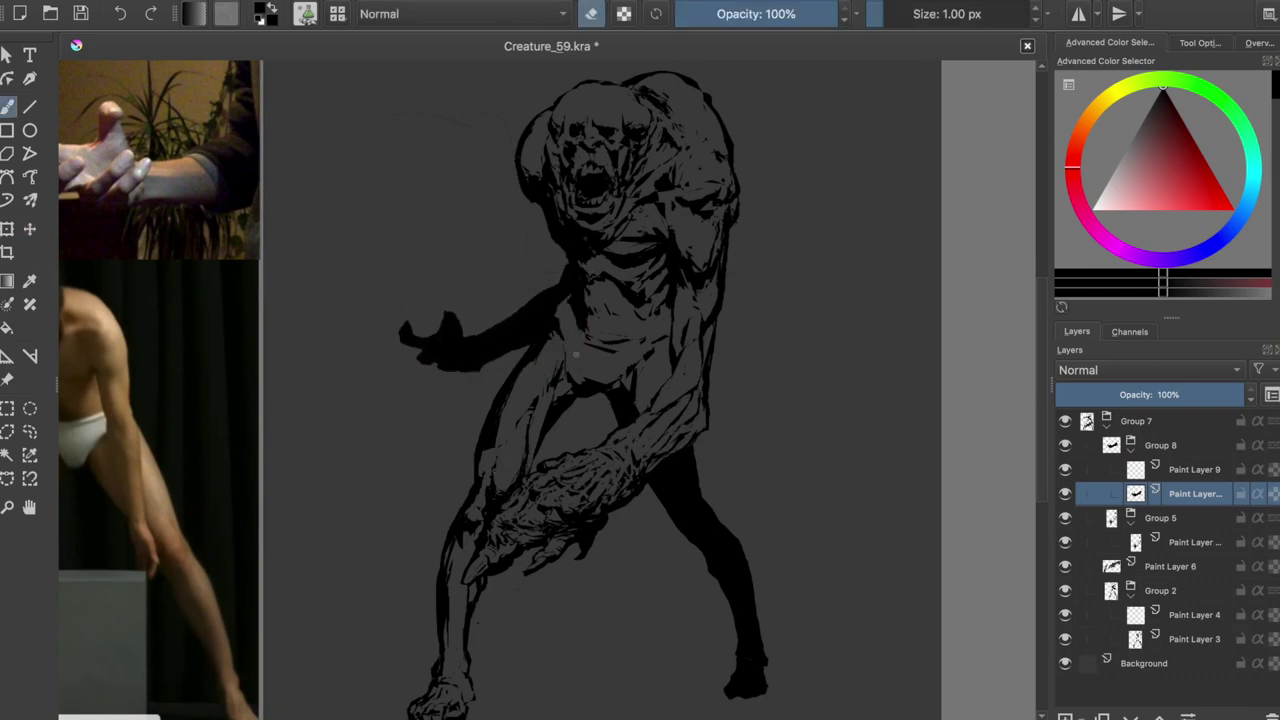
key("m")
left_click_drag(526, 266, 680, 357)
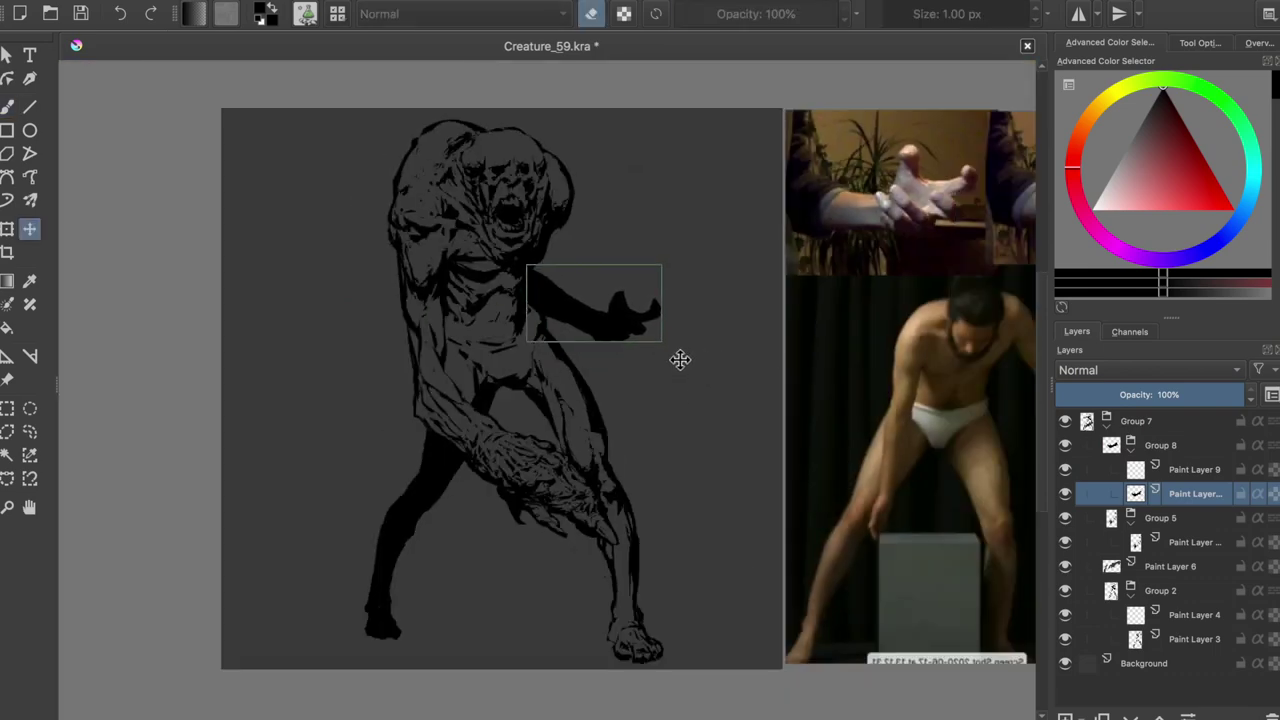
key("m")
left_click_drag(597, 320, 593, 300)
key("ctrl+s")
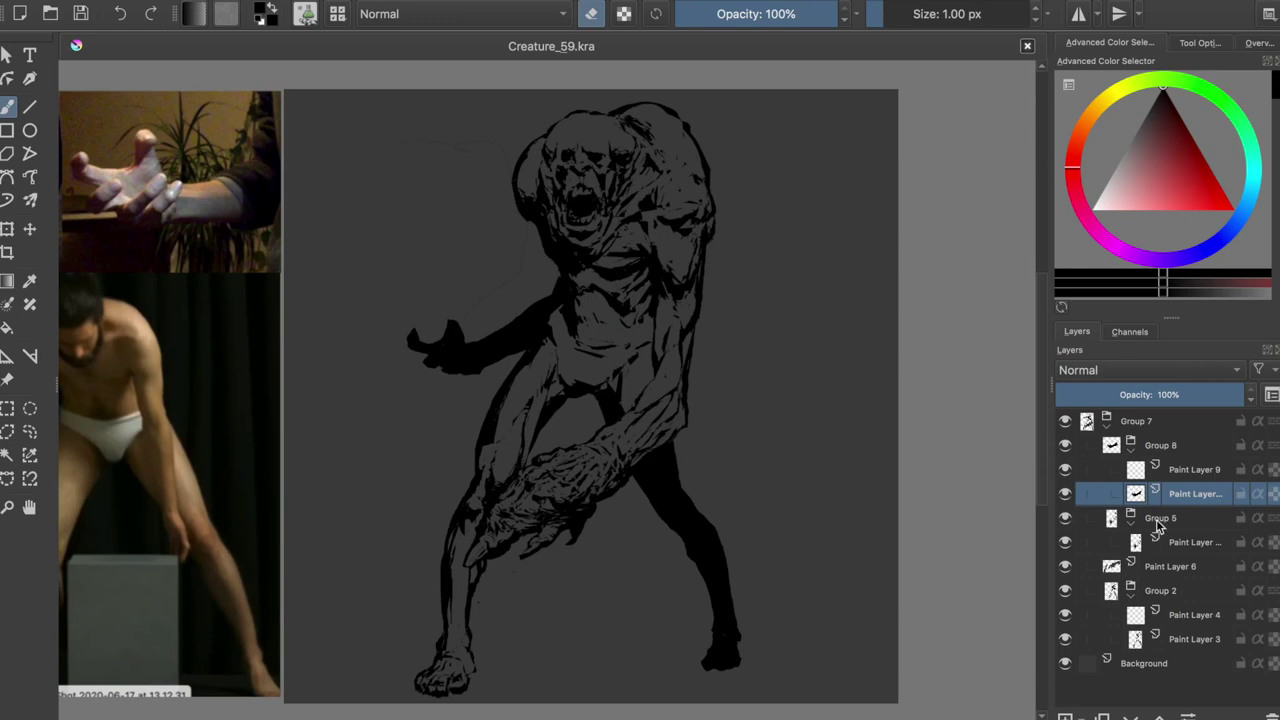
Step: Select and transform the right foot on Paint Layer 3, then fill out its bottom with black
left_click(1195, 638)
key("ctrl+r")
left_click_drag(676, 690, 778, 624)
key("ctrl+t")
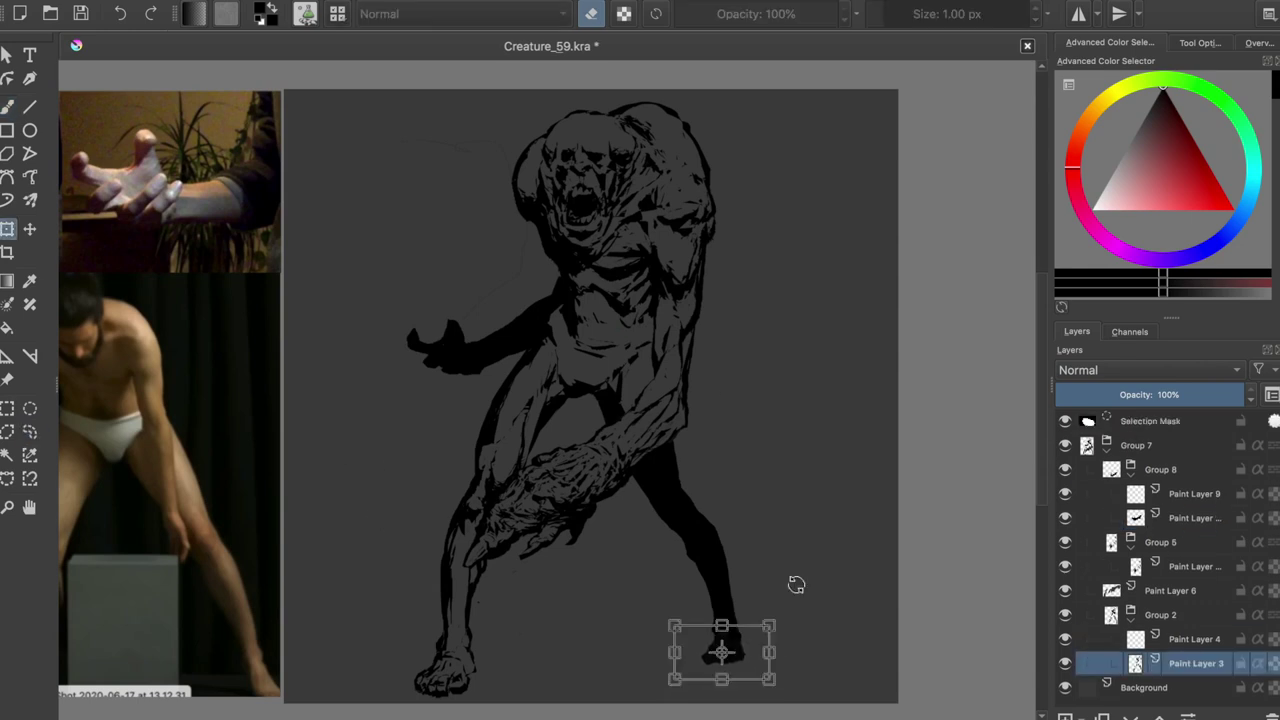
key("b")
key("ctrl+shift+a")
left_click_drag(710, 657, 725, 657)
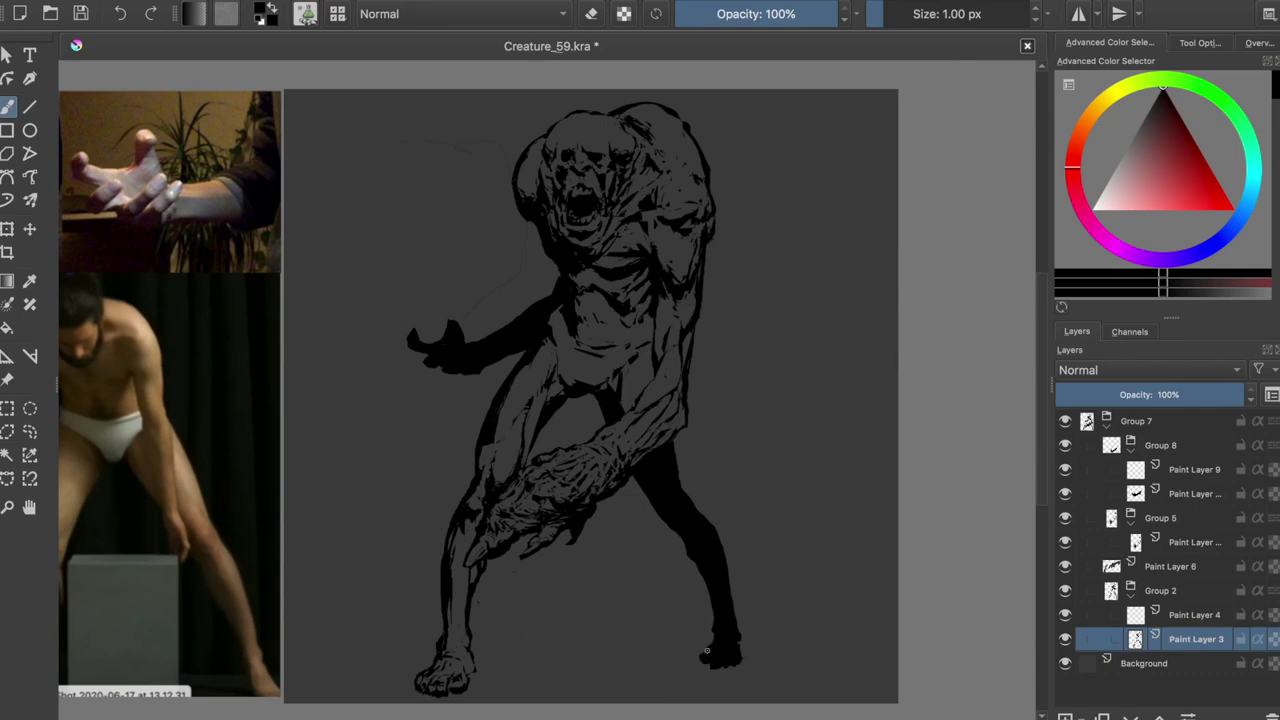
key("ctrl+s")
Step: Darken the Background layer with an HSV/HSL adjustment at Lightness -53
key("m")
key("m")
left_click(1137, 494)
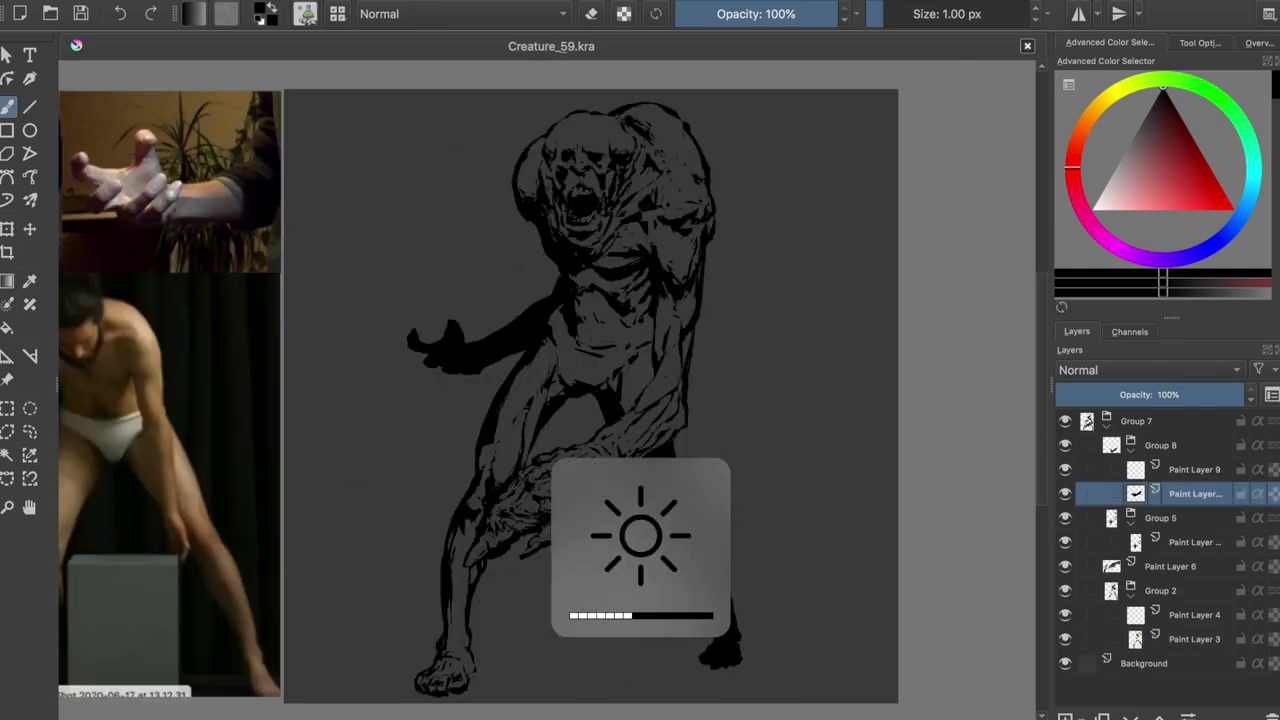
left_click(1145, 663)
key("ctrl+u")
left_click(973, 335)
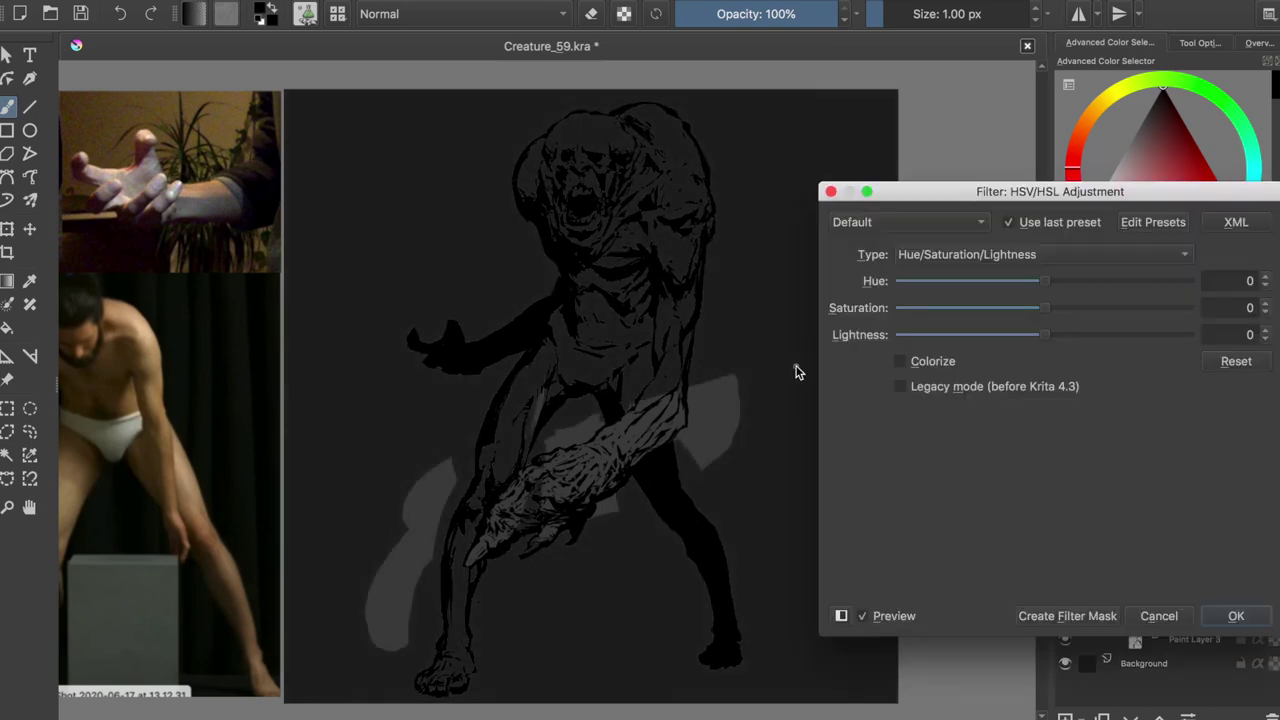
left_click(1235, 616)
Step: Apply the same lightness darkening to Paint Layer 6 and briefly hide it to compare
left_click(1125, 566)
key("ctrl+u")
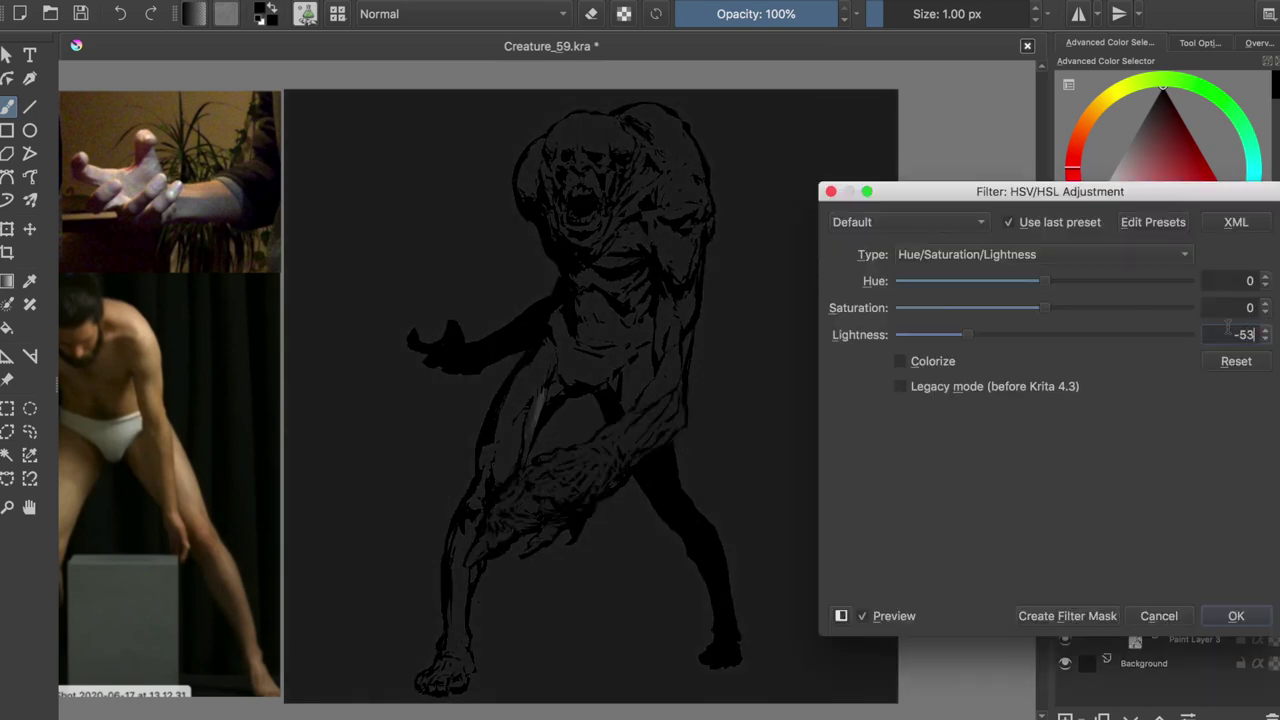
key("Return")
scroll(743, 601, "up", 5)
left_click(1065, 567)
left_click(1065, 567)
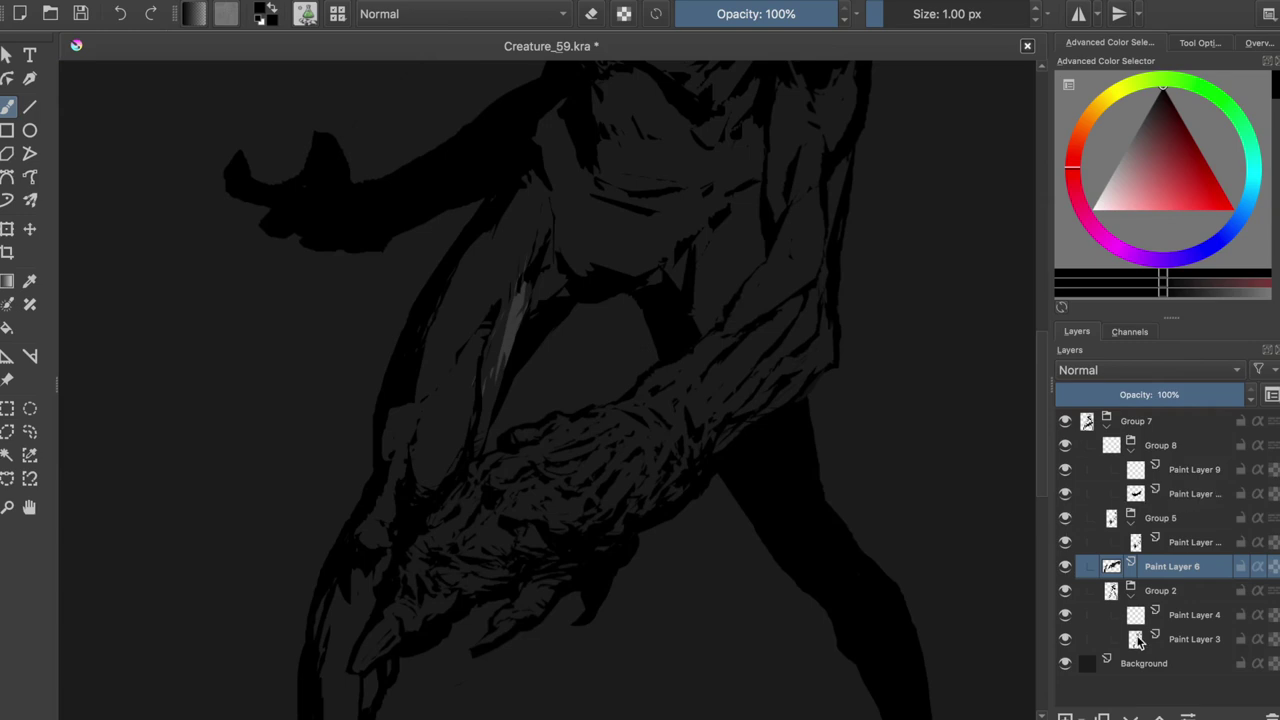
Step: Erase the light grey streak on the arm on Paint Layer 3
left_click(1148, 641)
scroll(280, 348, "up", 2)
key("e")
scroll(370, 240, "up", 2)
mouse_move(376, 210)
left_mouse_down()
mouse_move(343, 314)
mouse_move(286, 414)
mouse_move(380, 317)
mouse_move(377, 229)
left_mouse_up()
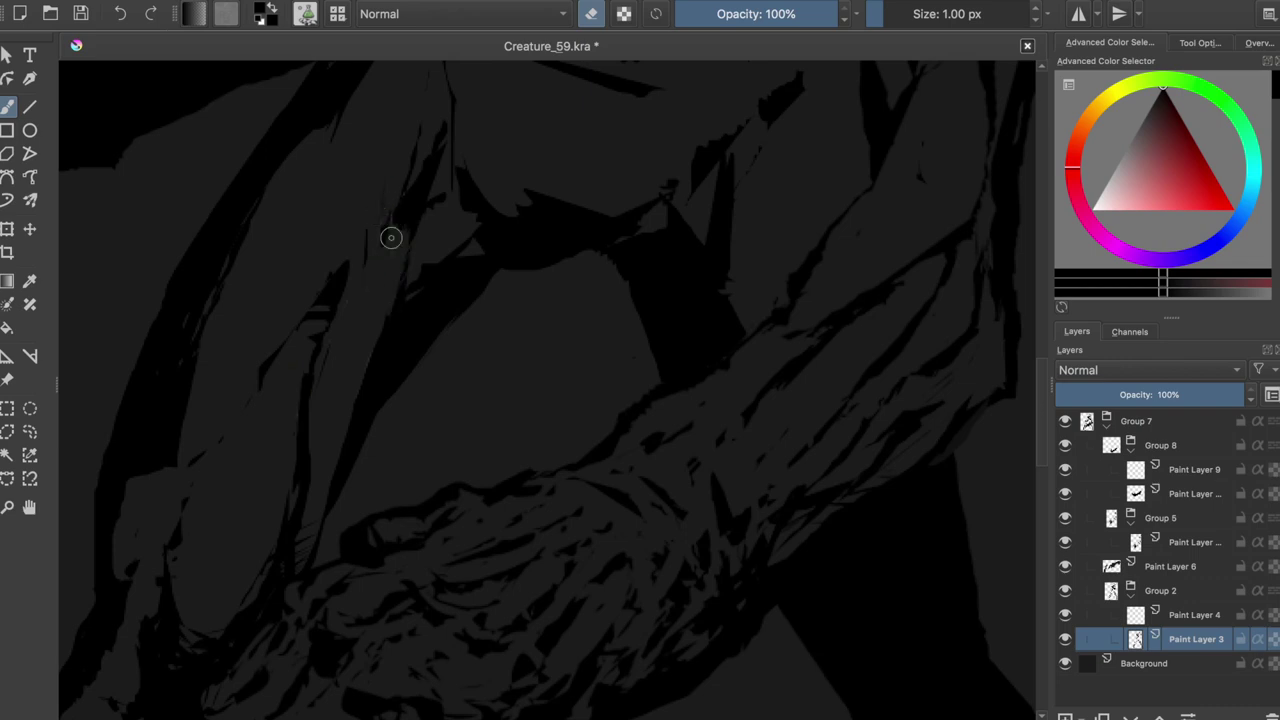
scroll(391, 237, "down", 5)
scroll(211, 400, "up", 1)
Step: Hide Group 5's lines and select the contiguous area around the creature
left_click(7, 454)
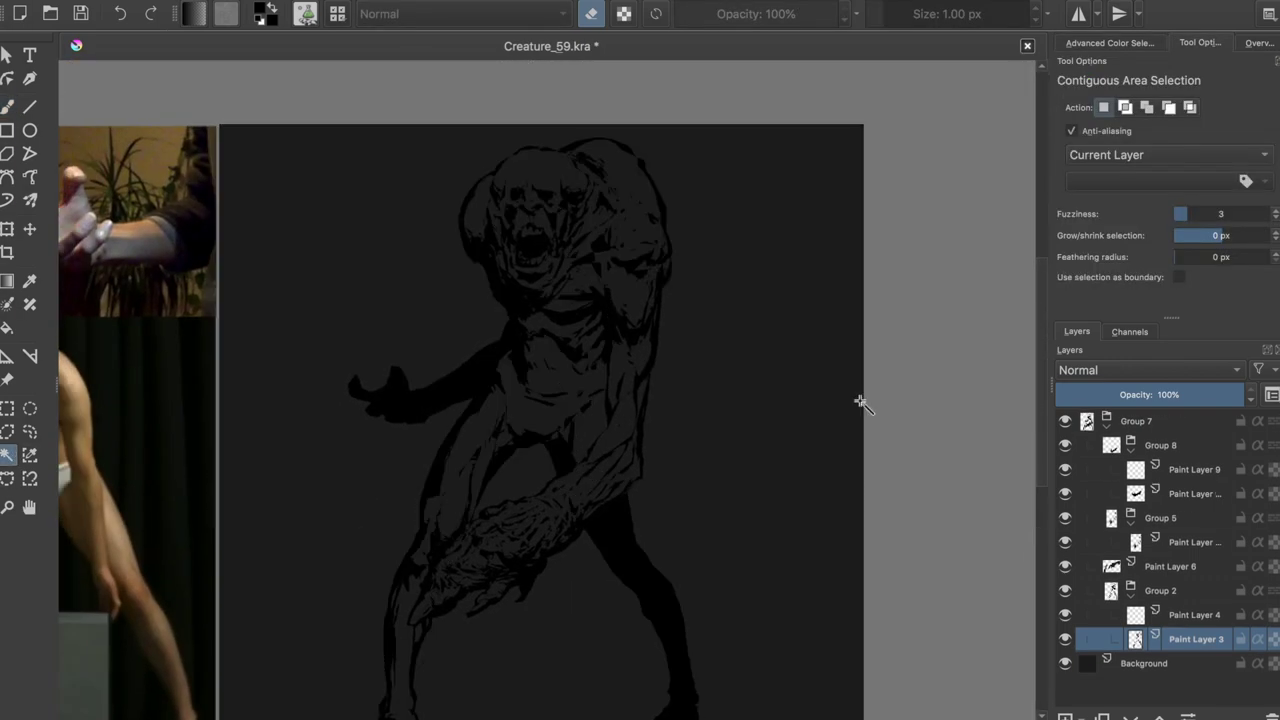
left_click(1065, 517)
key("b")
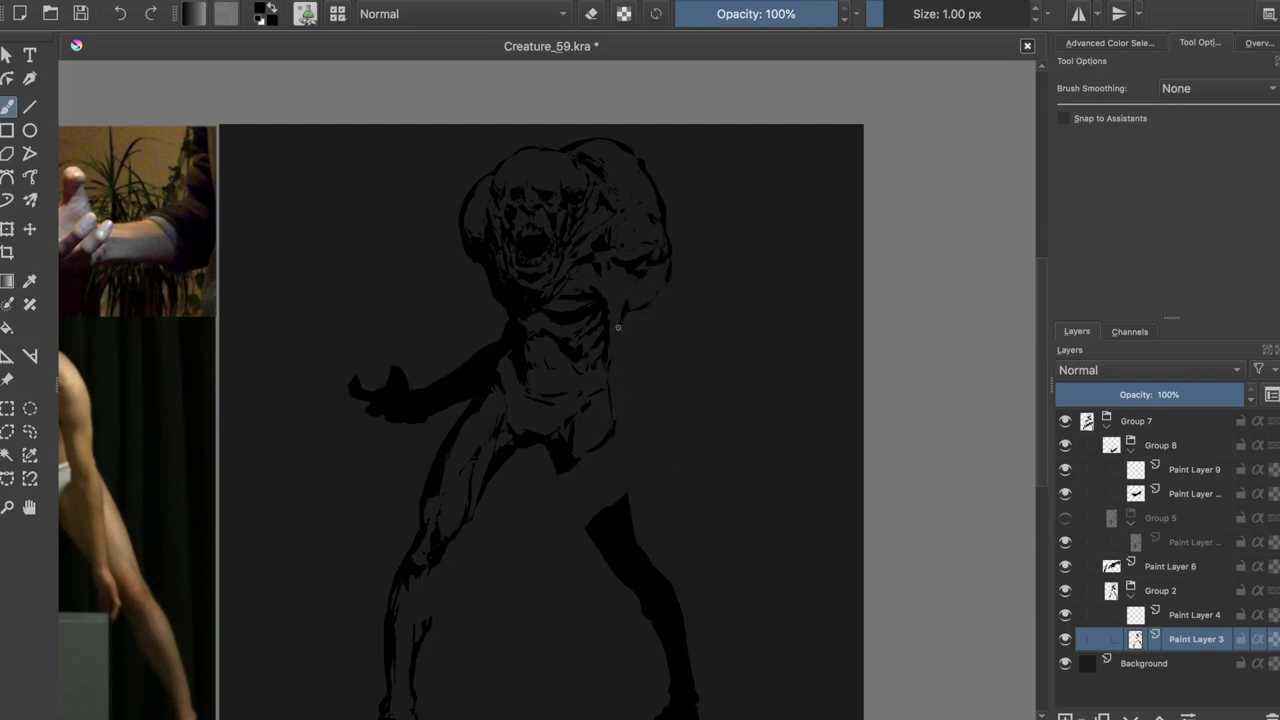
key("ctrl+r")
left_click(705, 440)
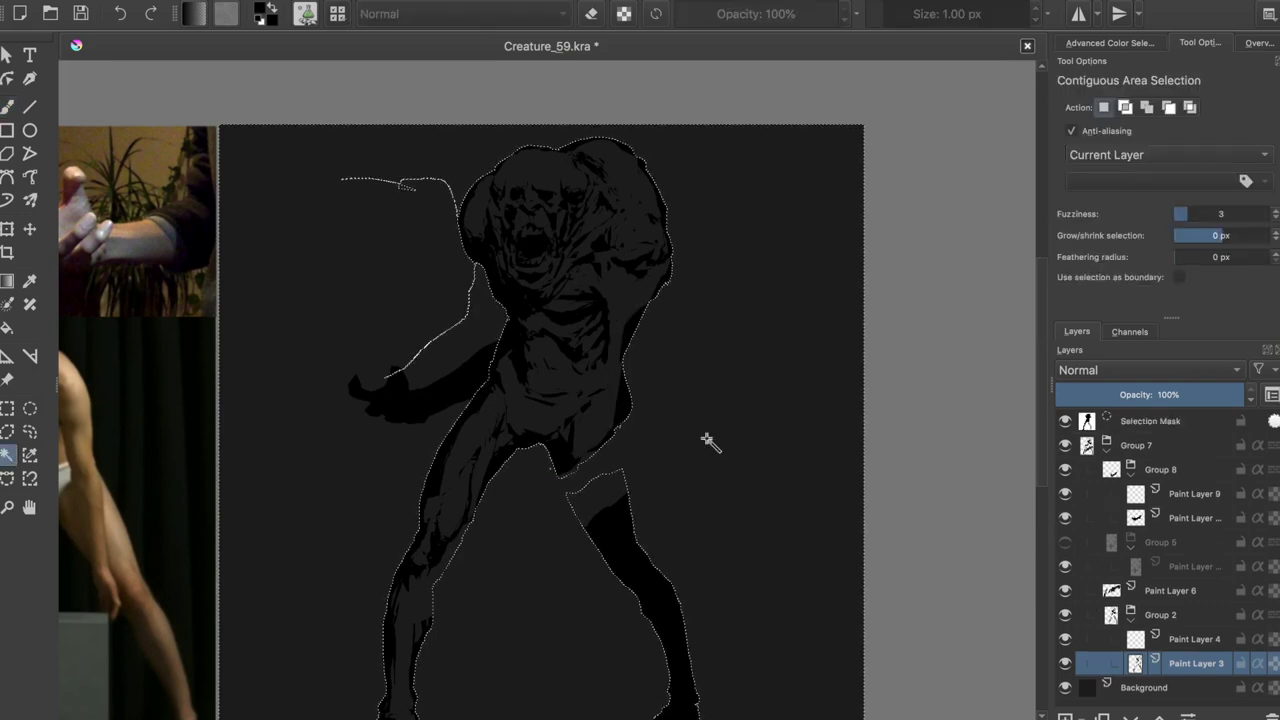
scroll(557, 371, "up", 2)
key("ctrl+shift+a")
key("b")
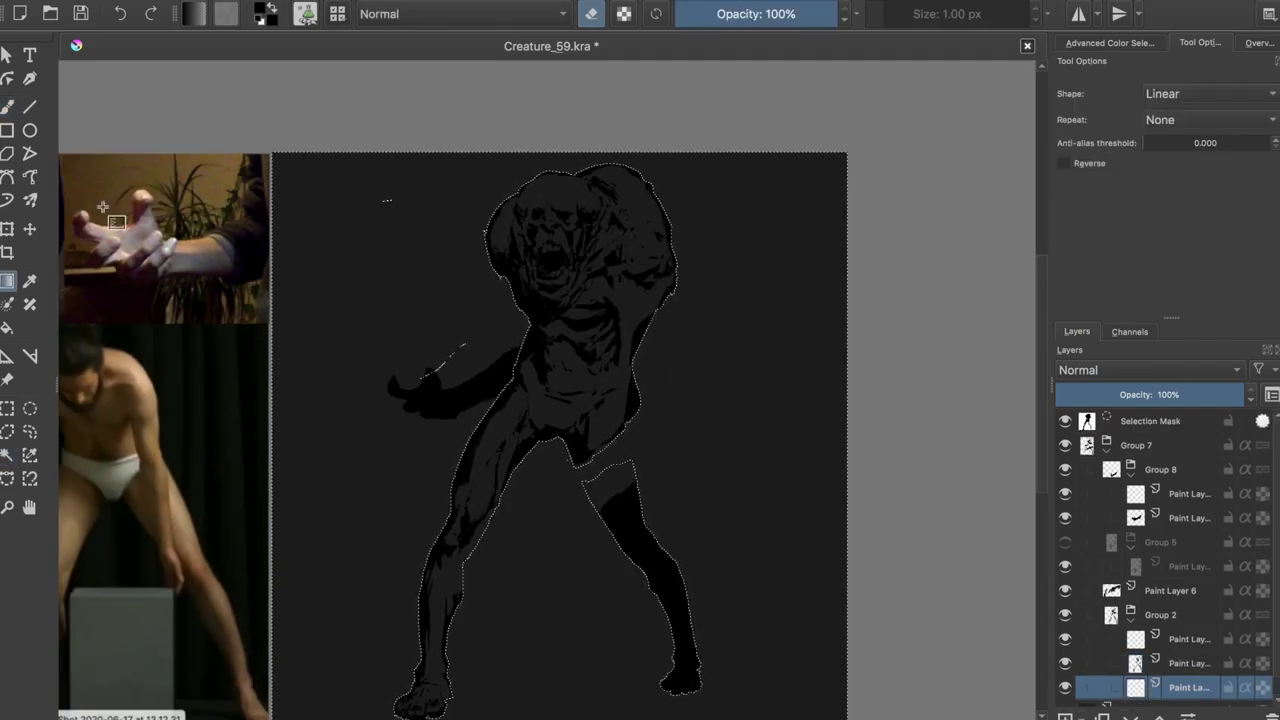
Step: Try filling the silhouette grey, then undo the fill to restore the selection
left_click(631, 314)
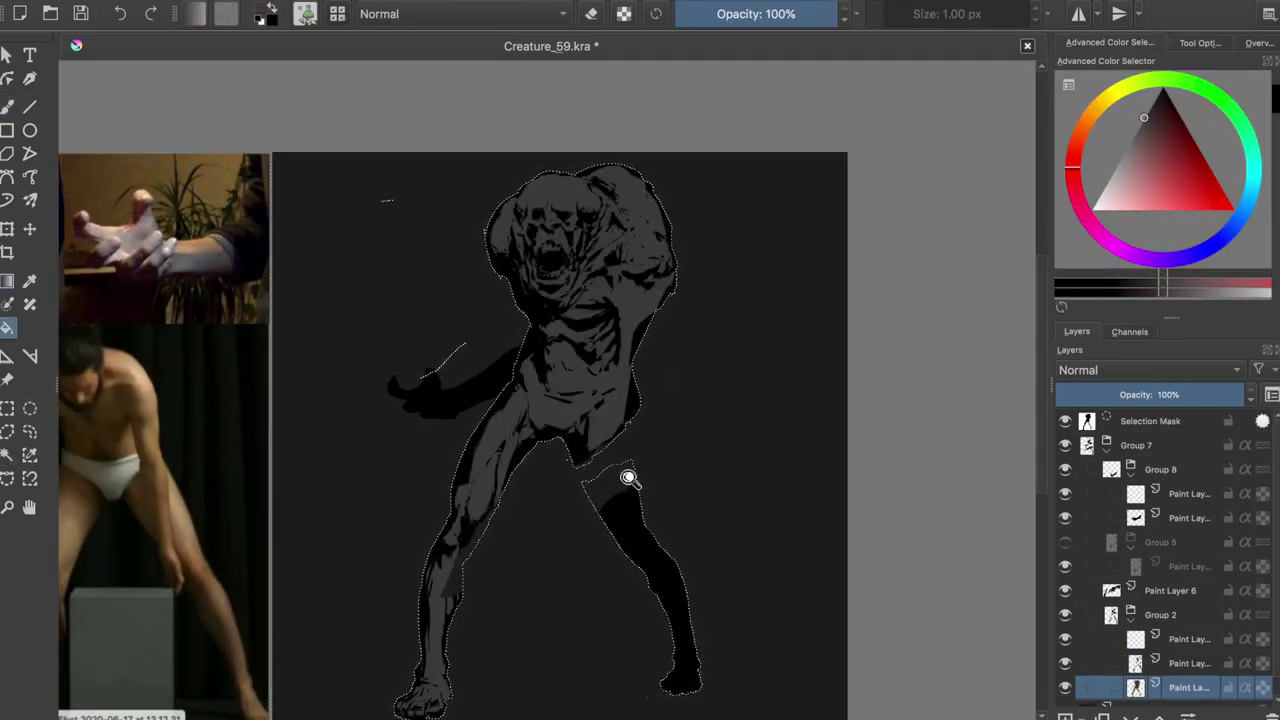
scroll(643, 486, "up", 2)
key("ctrl+shift+a")
key("b")
scroll(543, 534, "up", 2)
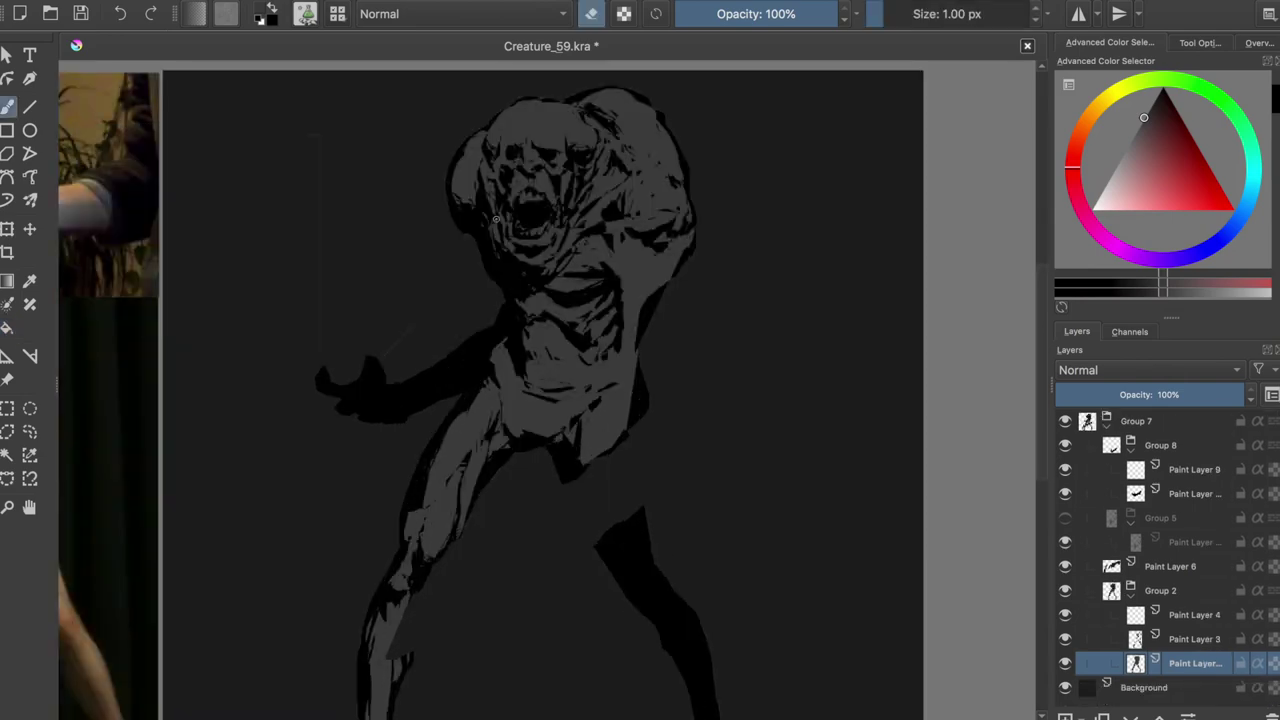
scroll(474, 277, "up", 3)
scroll(576, 311, "up", 2)
key("ctrl+z")
key("ctrl+z")
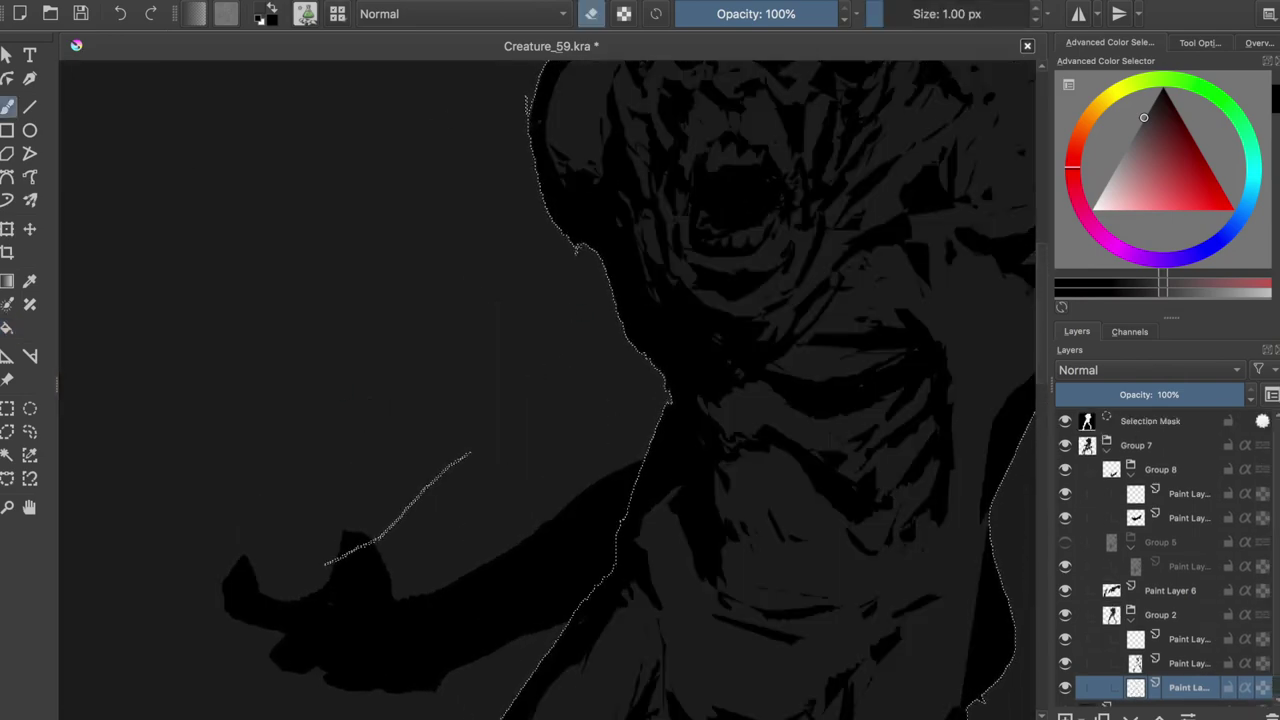
scroll(744, 413, "down", 8)
scroll(708, 428, "up", 2)
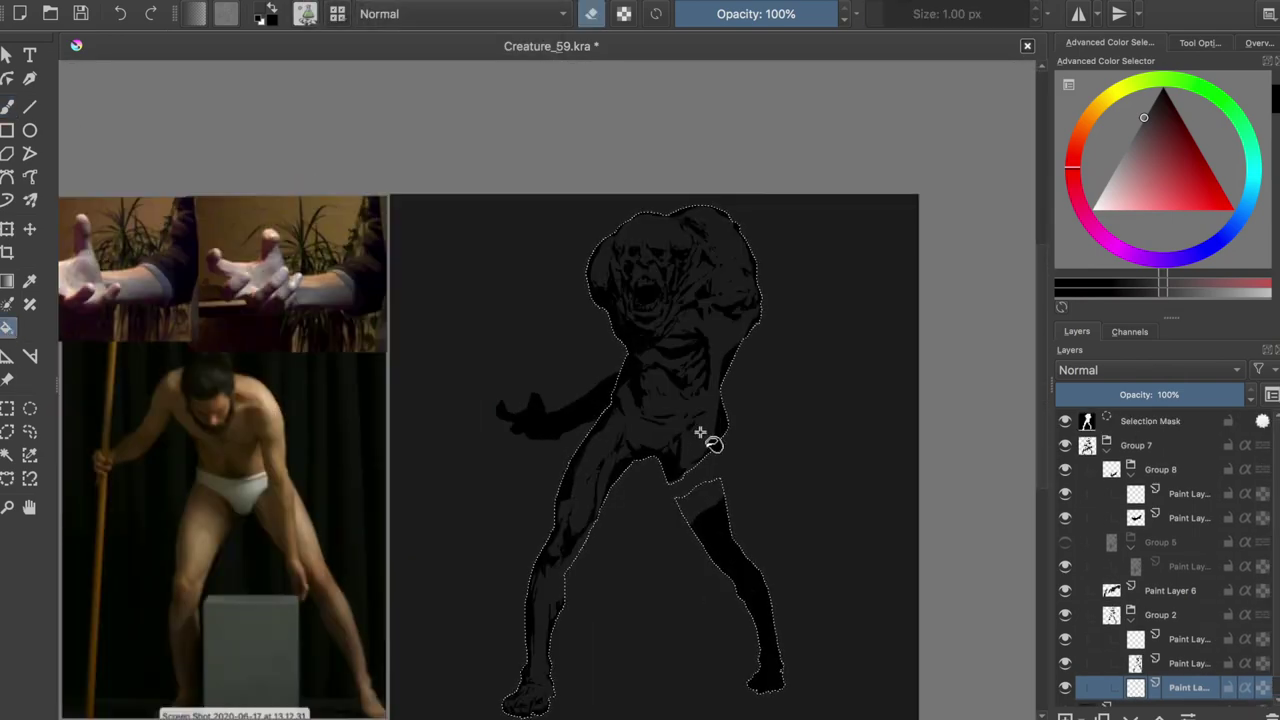
Step: Fill the creature selection grey, deselect, apply an HSV/HSL Lightness 15 adjustment, and save
key("f")
left_click(700, 384)
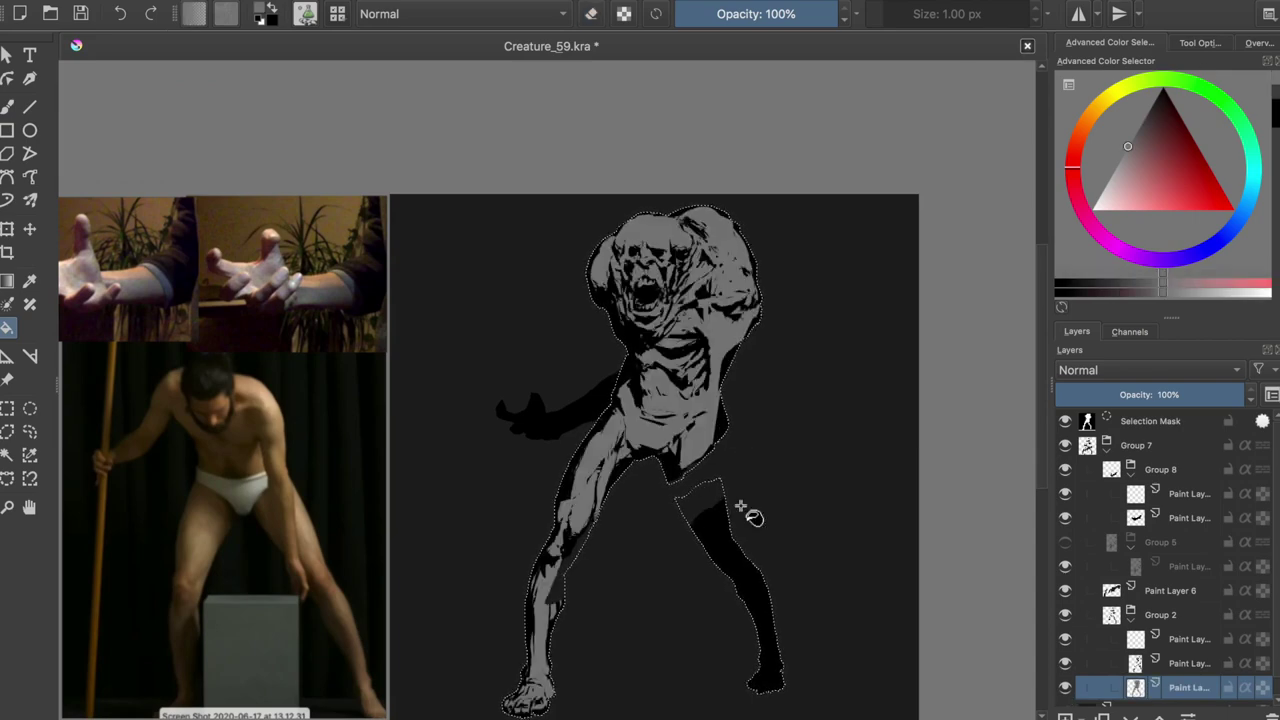
key("ctrl+shift+a")
scroll(689, 529, "down", 1)
key("ctrl+u")
key("Return")
key("ctrl+s")
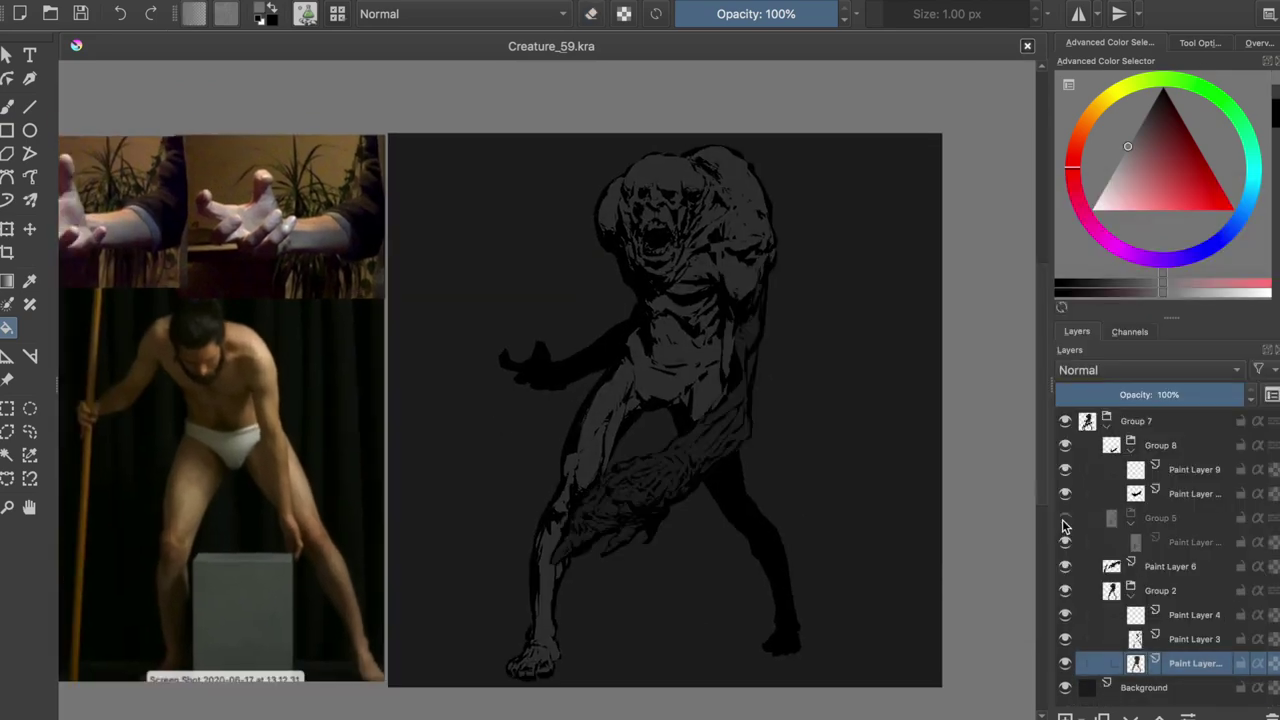
left_click(690, 460)
scroll(691, 449, "up", 3)
Step: On Paint Layer 6, paint lighter grey highlight strokes along the creature's forearm
left_click(643, 591)
key("ctrl+u")
key("Escape")
key("b")
key("l")
mouse_move(752, 330)
left_mouse_down()
mouse_move(801, 251)
mouse_move(765, 438)
left_mouse_up()
scroll(765, 438, "up", 2)
left_click_drag(740, 356, 650, 490)
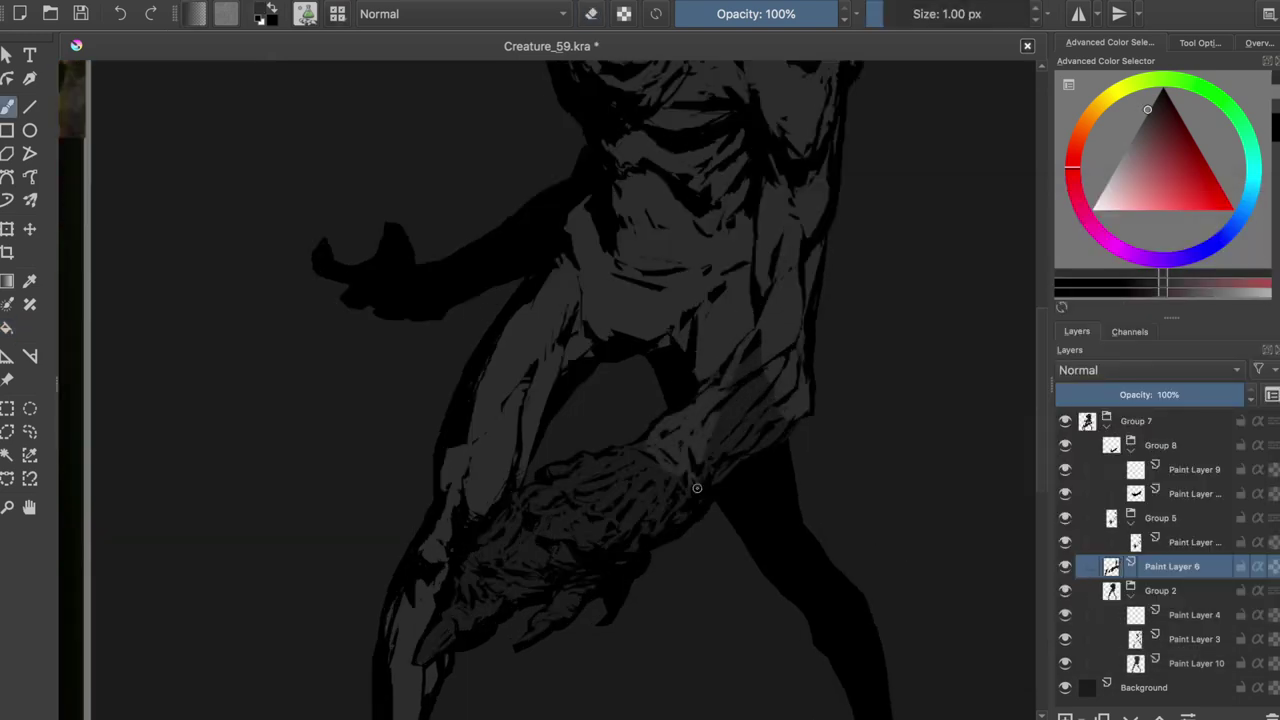
left_click_drag(758, 334, 700, 490)
Step: Touch up the forearm with the eraser, then paint a lighter grey stroke on the hand
key("e")
left_click_drag(716, 284, 714, 300)
key("e")
left_click_drag(759, 391, 806, 340)
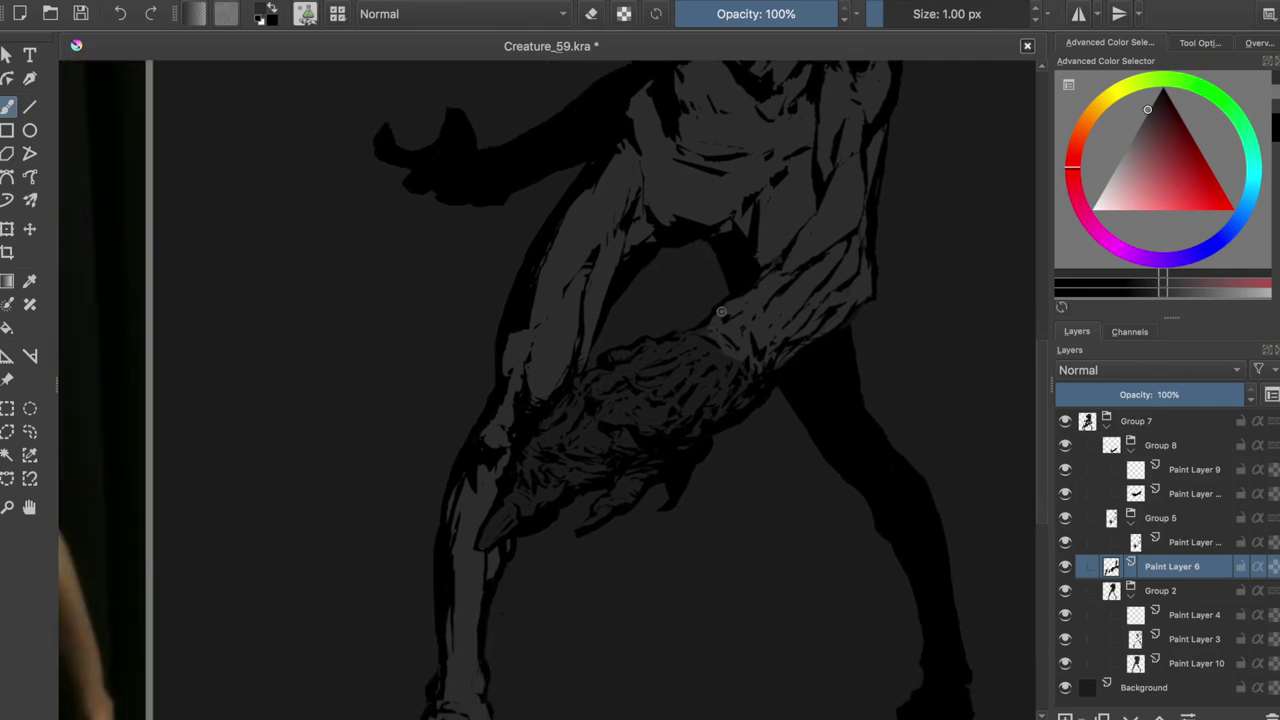
left_click_drag(647, 337, 600, 510)
scroll(610, 320, "up", 2)
Step: Erase the excess light grey around the fingers and save
key("e")
mouse_move(812, 388)
left_mouse_down()
mouse_move(800, 446)
mouse_move(603, 514)
mouse_move(627, 600)
left_mouse_up()
scroll(556, 587, "down", 3)
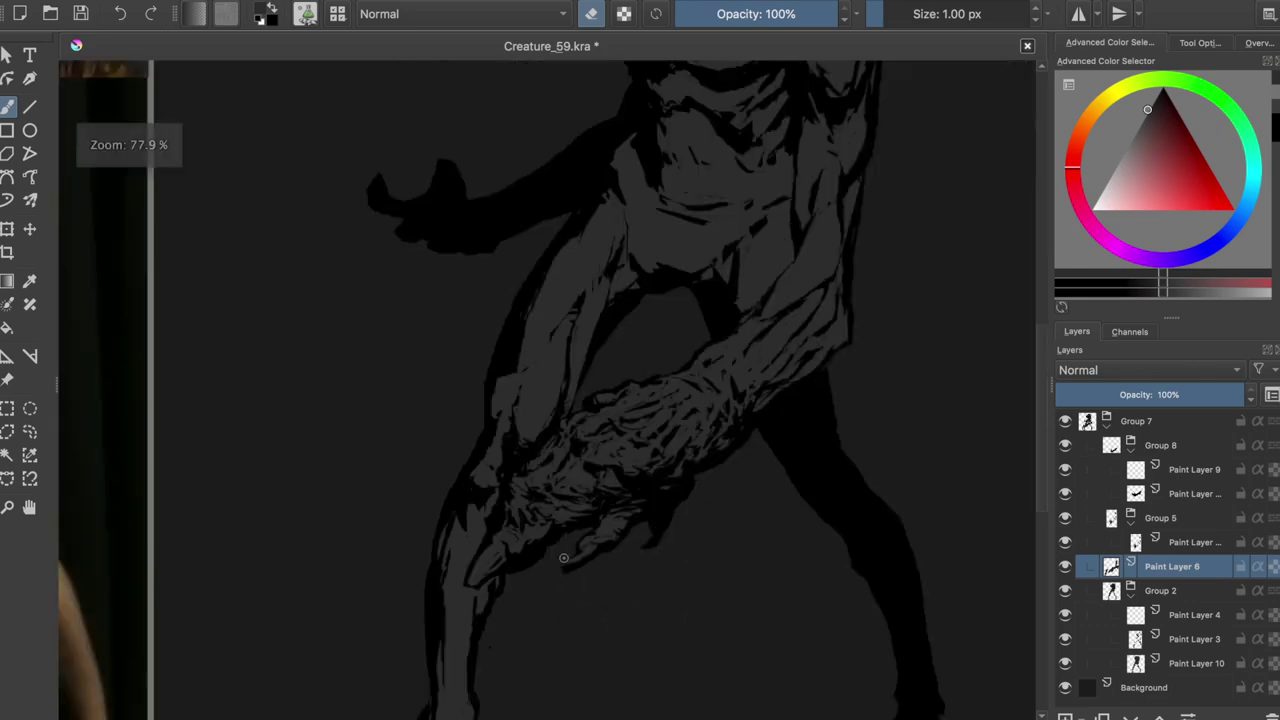
scroll(586, 409, "down", 2)
scroll(591, 410, "up", 1)
key("ctrl+s")
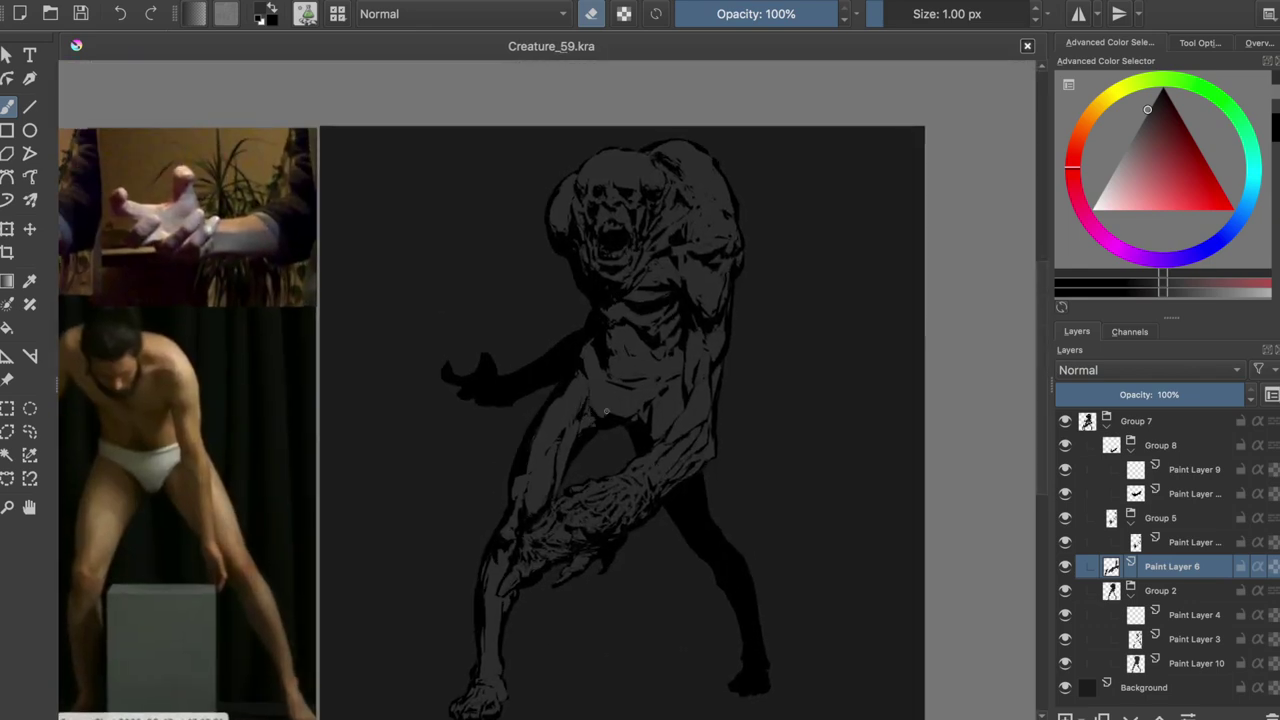
Step: On Paint Layer 9, paint a grey shape left of the arm, then select Paint Layer 3
scroll(606, 410, "up", 2)
key("Page_Up")
key("Page_Up")
key("Page_Up")
key("Page_Up")
key("e")
mouse_move(617, 272)
left_mouse_down()
mouse_move(580, 364)
mouse_move(630, 295)
left_mouse_up()
left_click(1195, 639)
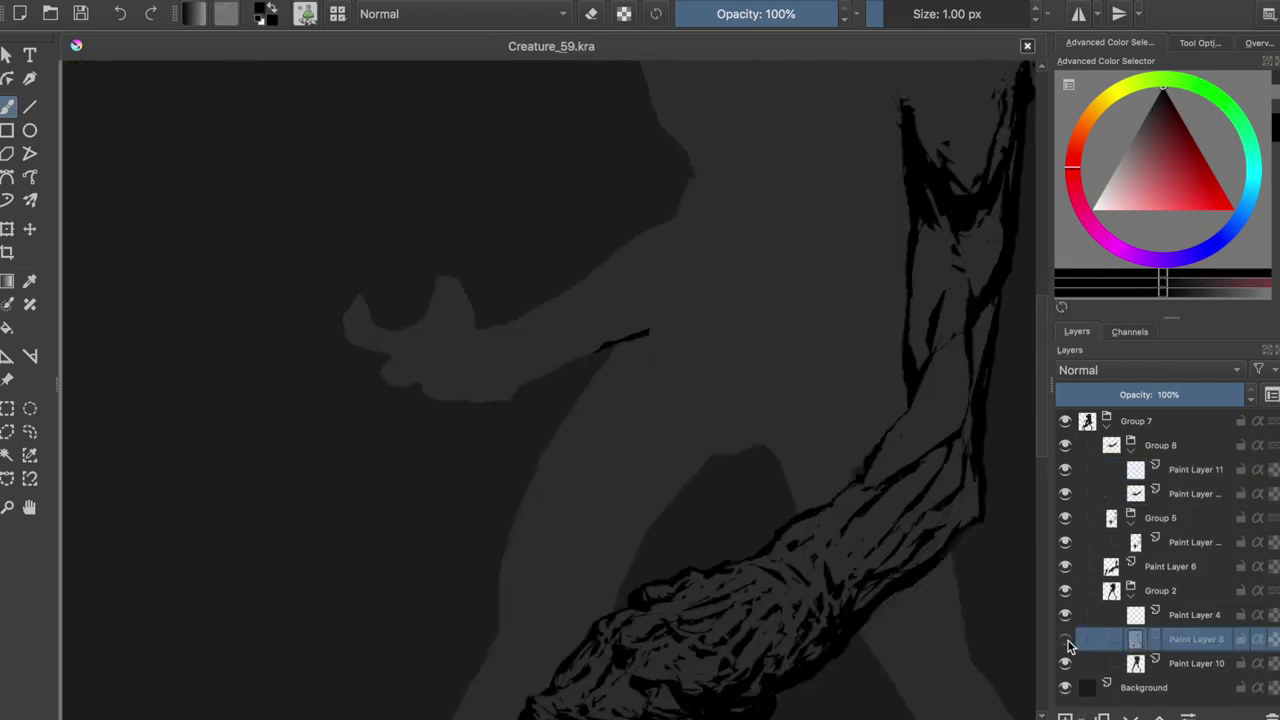
Step: Mirror the view and darken the creature's arm on Paint Layer 11, then save
key("m")
key("m")
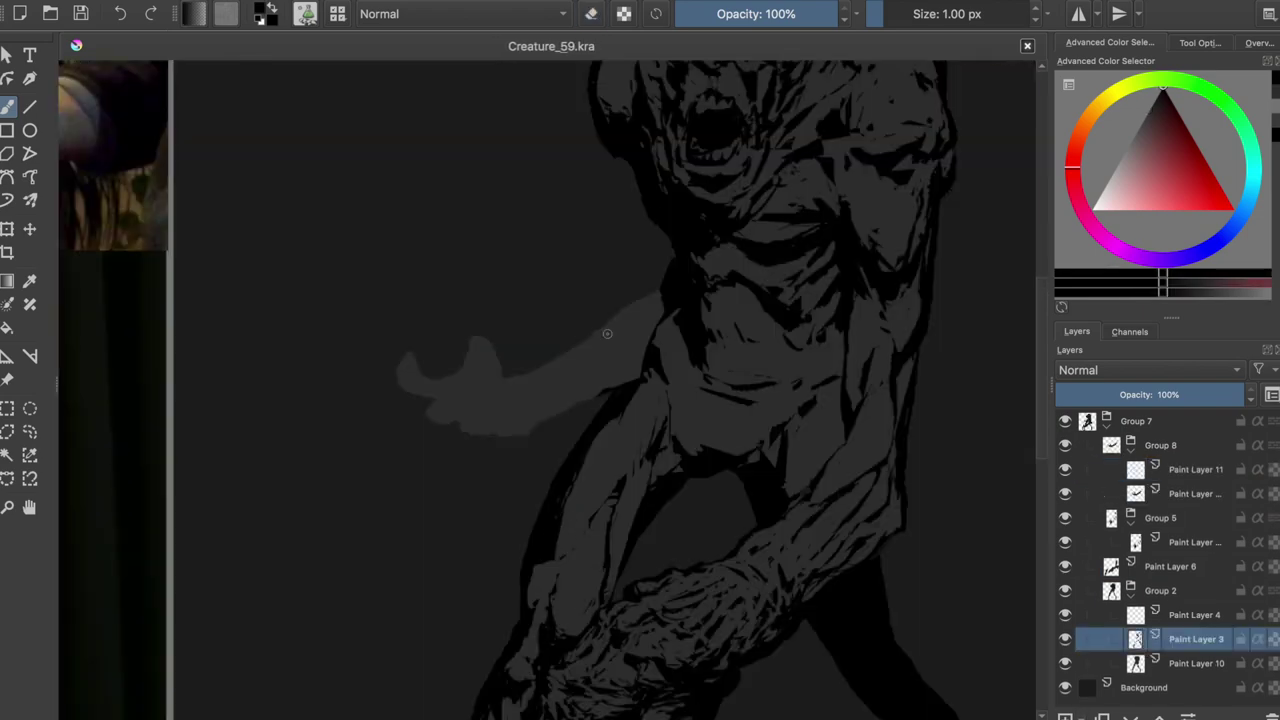
scroll(500, 320, "left", 5)
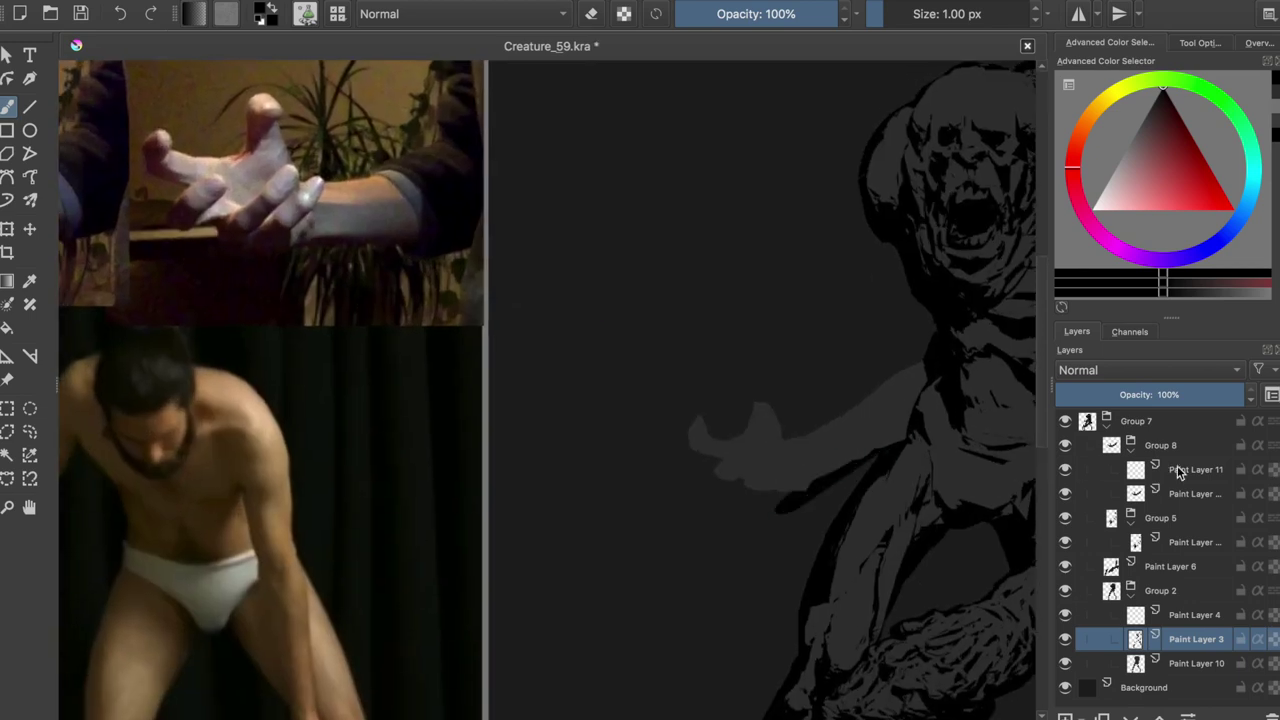
left_click(1195, 469)
mouse_move(800, 480)
left_mouse_down()
mouse_move(900, 440)
mouse_move(768, 411)
mouse_move(870, 430)
mouse_move(817, 444)
left_mouse_up()
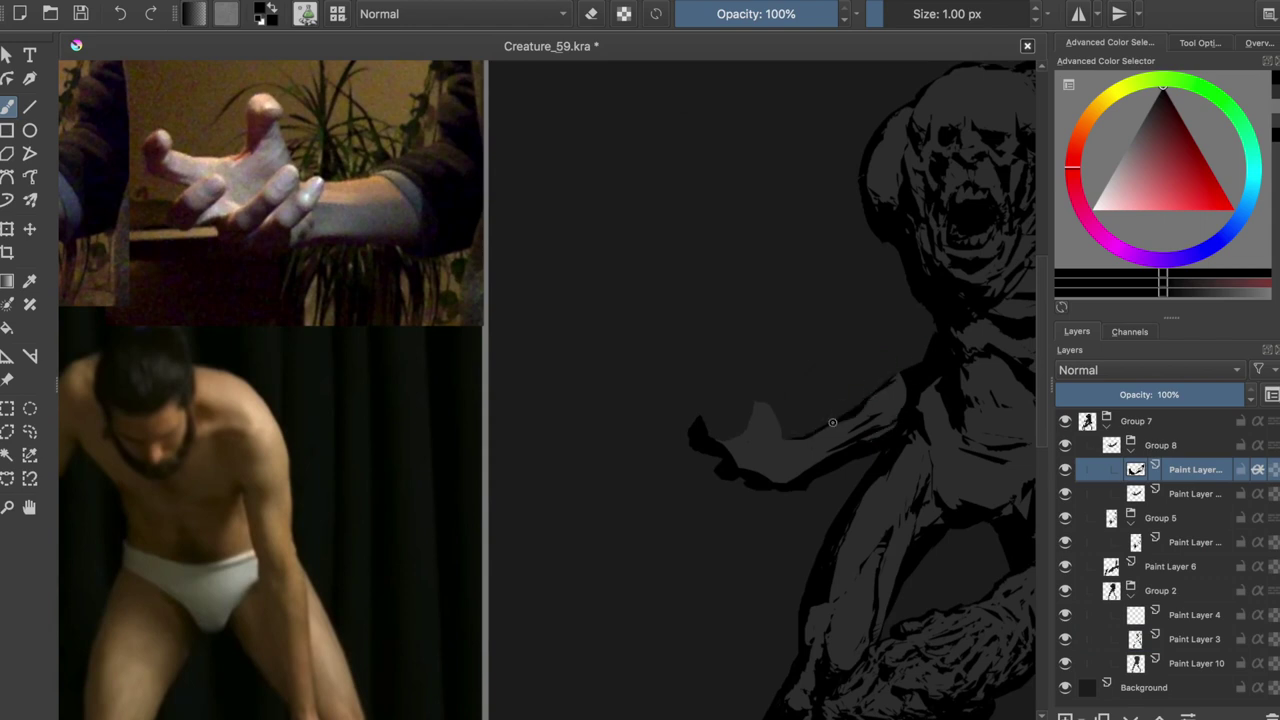
key("ctrl+s")
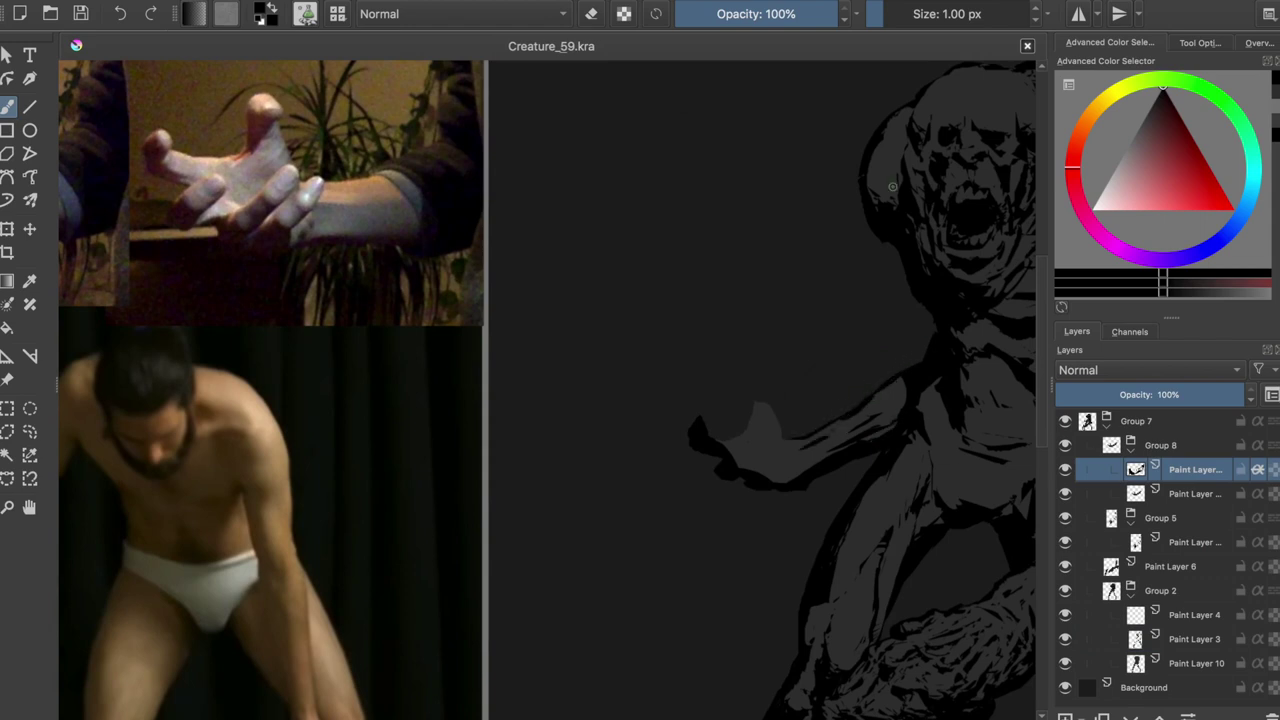
key("e")
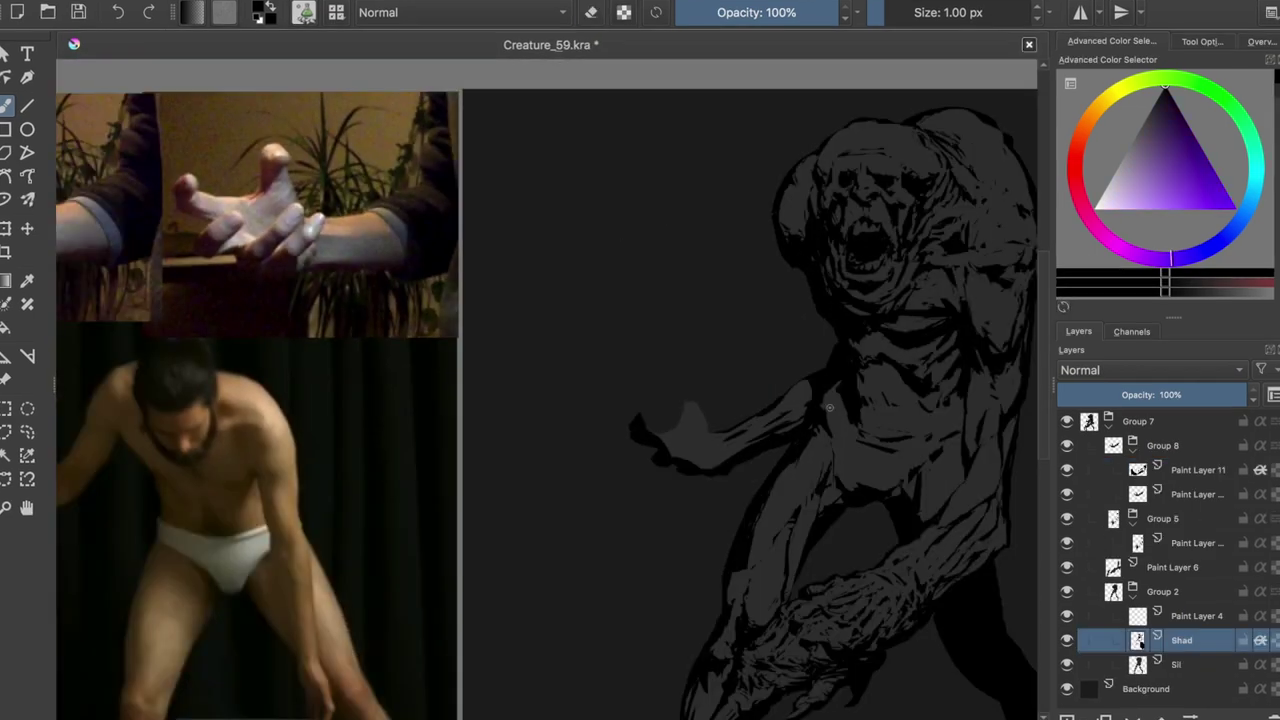
Step: Rename layer groups Group 7 to 'Arm1' and Group 5 to 'Arm2'
double_click(1137, 421)
type("Arm1")
key("Return")
double_click(1162, 518)
type("Arm2")
key("Return")
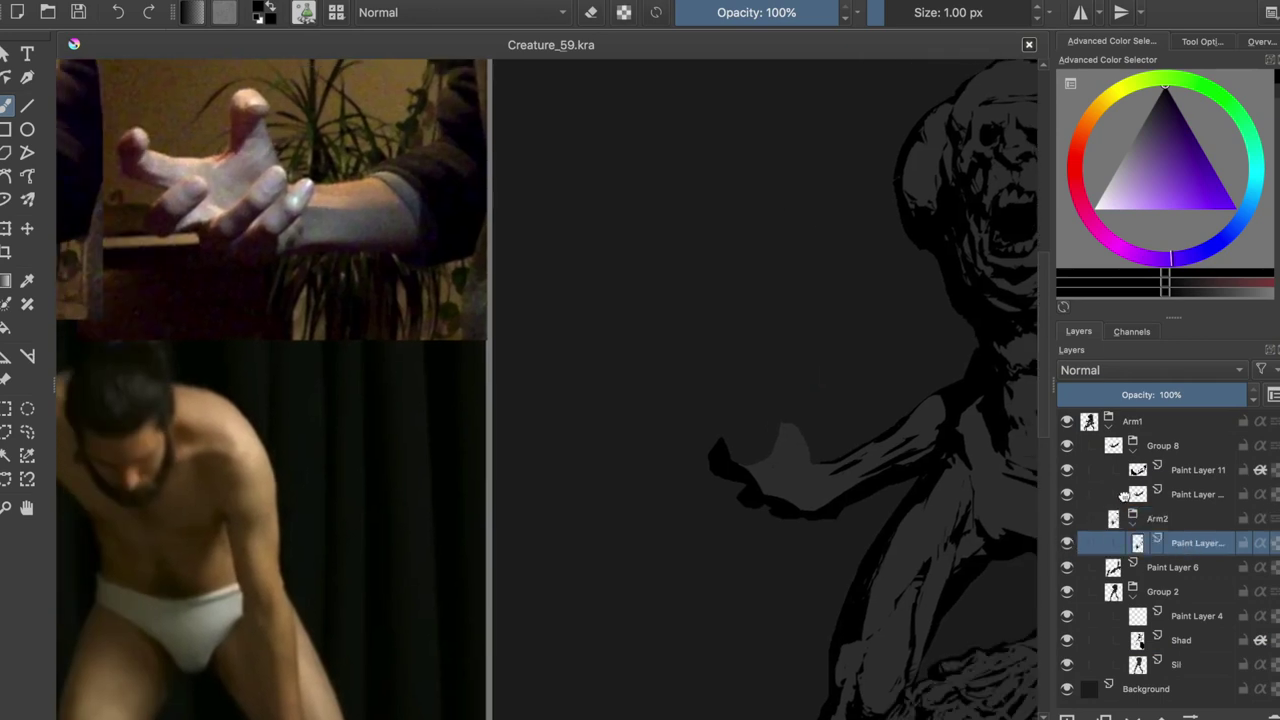
Step: Paint dark tone over the grey hand and its tip in black
left_click_drag(775, 471, 750, 486)
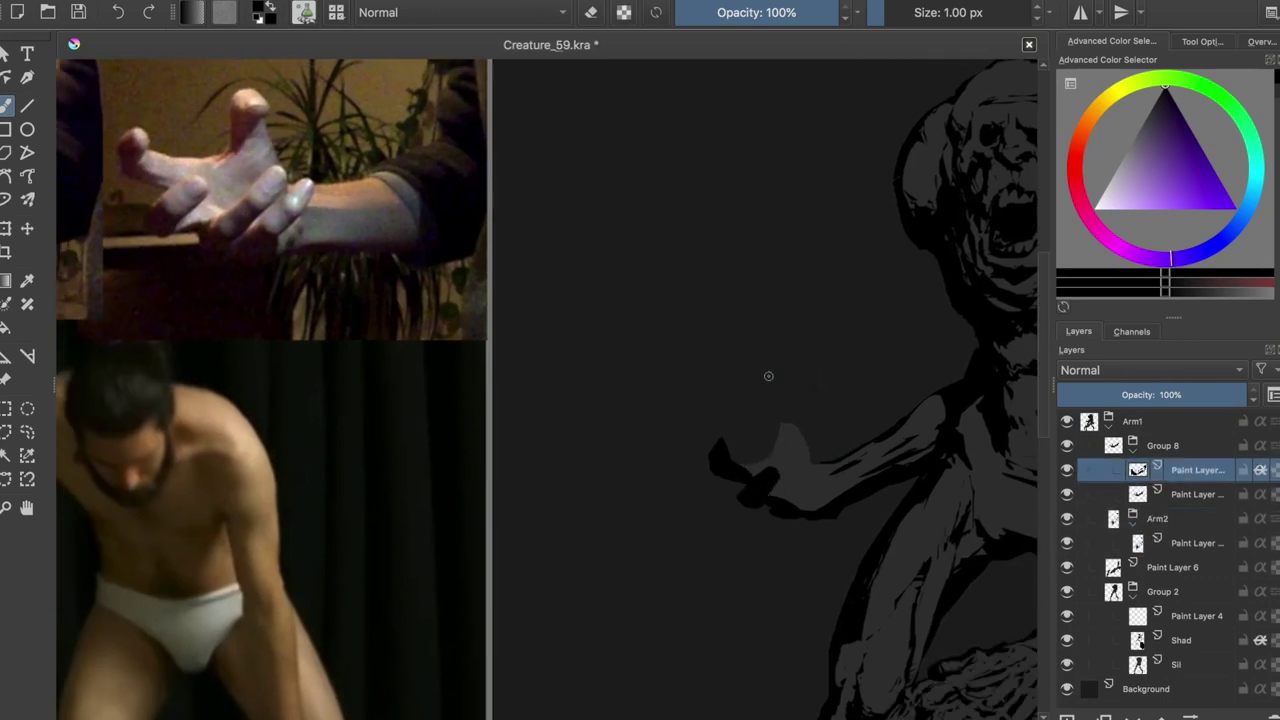
key("e")
key("Page_Down")
left_click_drag(724, 438, 716, 446)
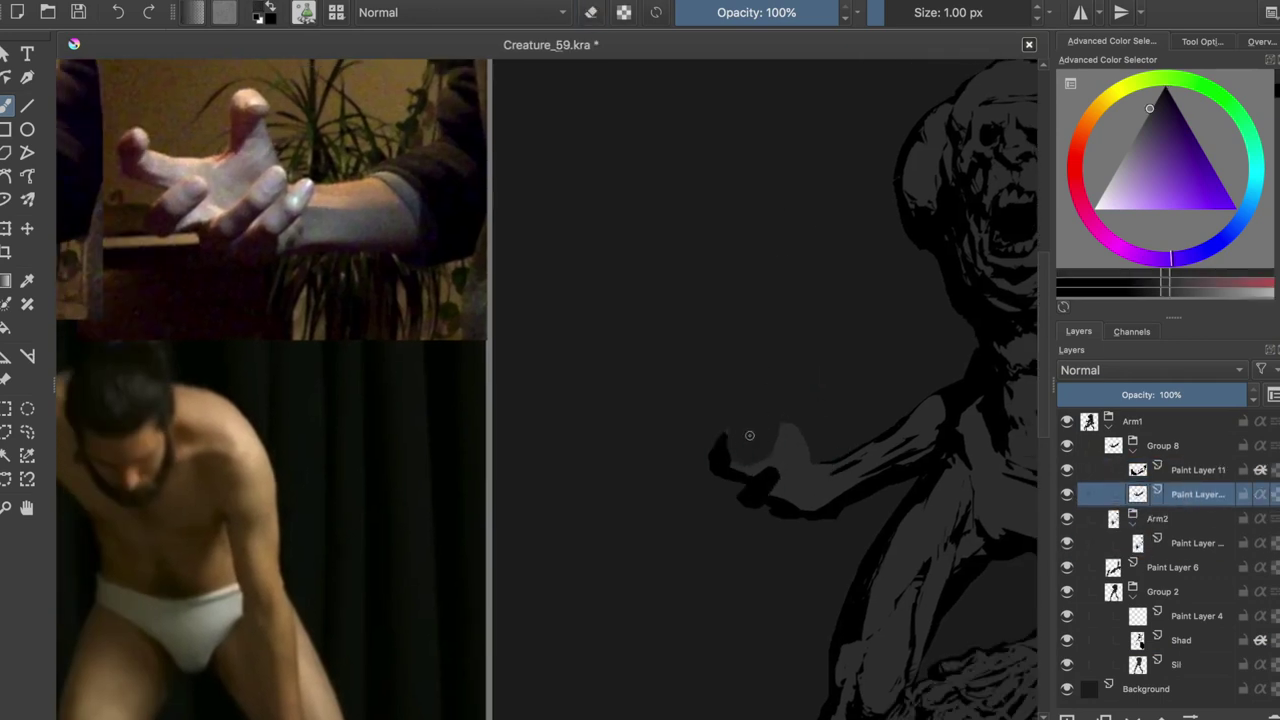
key("Page_Up")
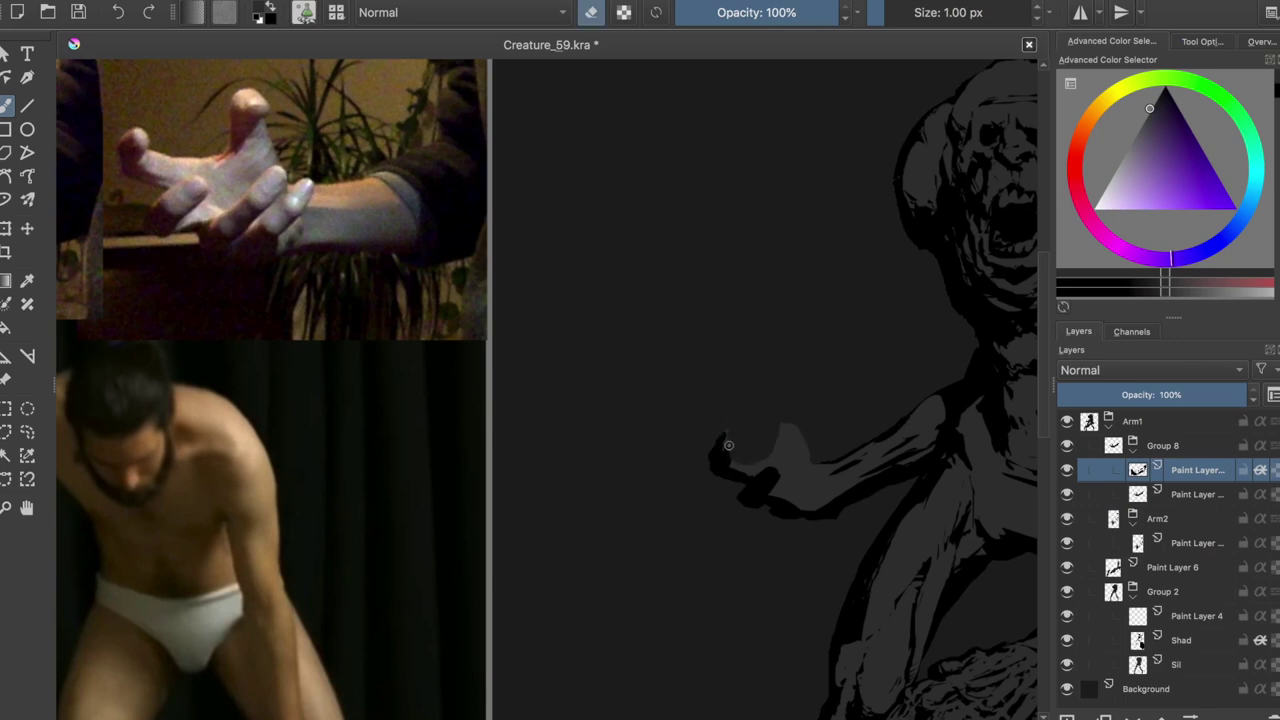
left_click(770, 470, "ctrl")
mouse_move(770, 470)
left_mouse_down()
mouse_move(744, 464)
mouse_move(828, 462)
left_mouse_up()
key("e")
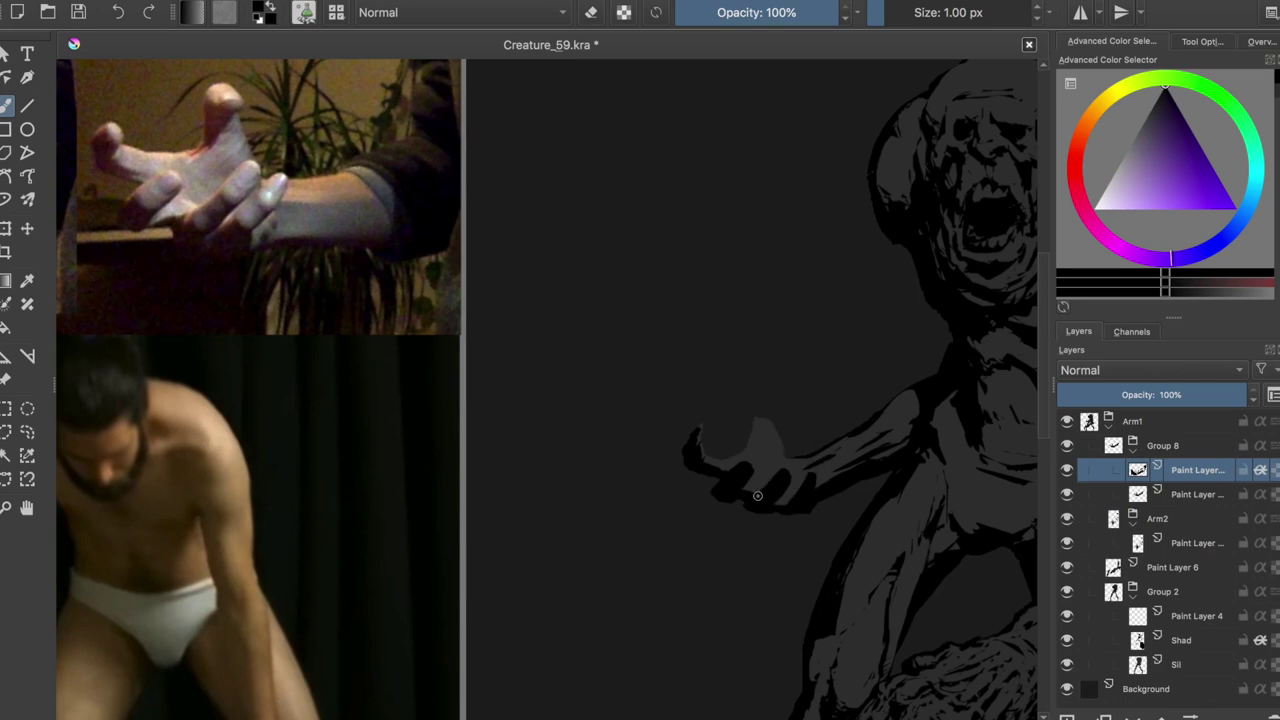
Step: Touch up the hand's edges with small paint and erase strokes, saving along the way
key("Page_Down")
key("e")
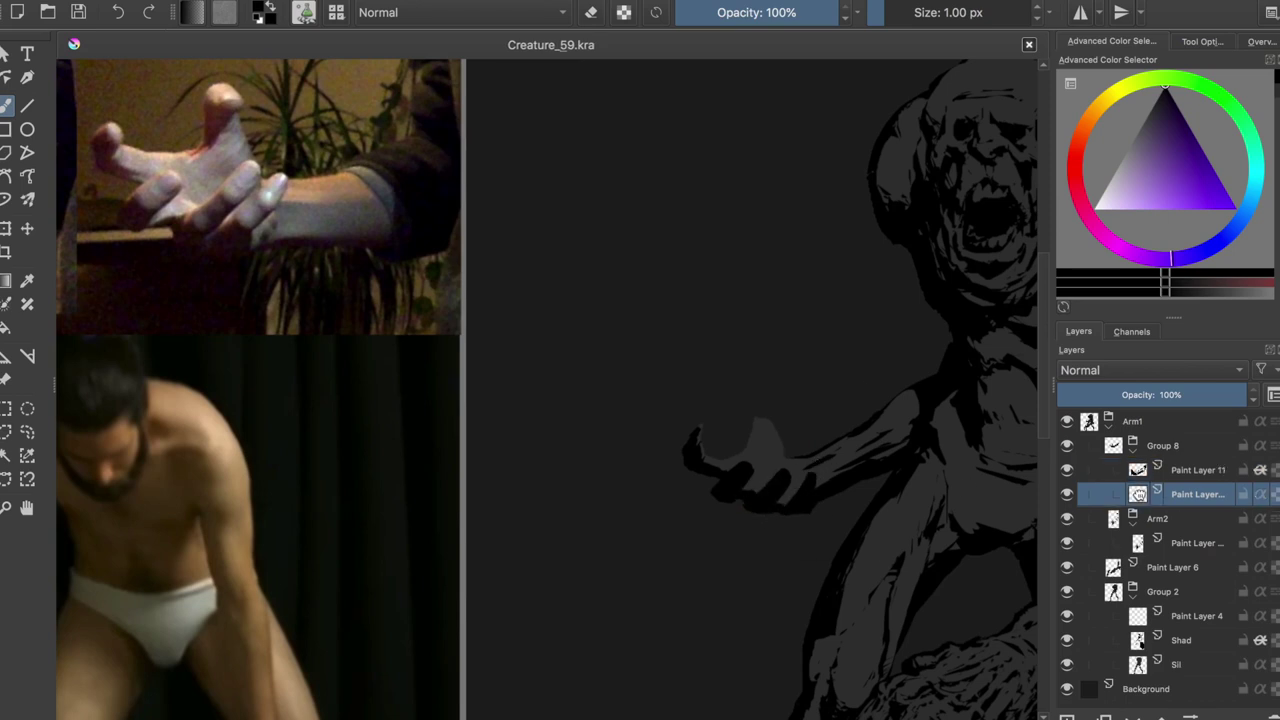
key("Page_Up")
key("ctrl+s")
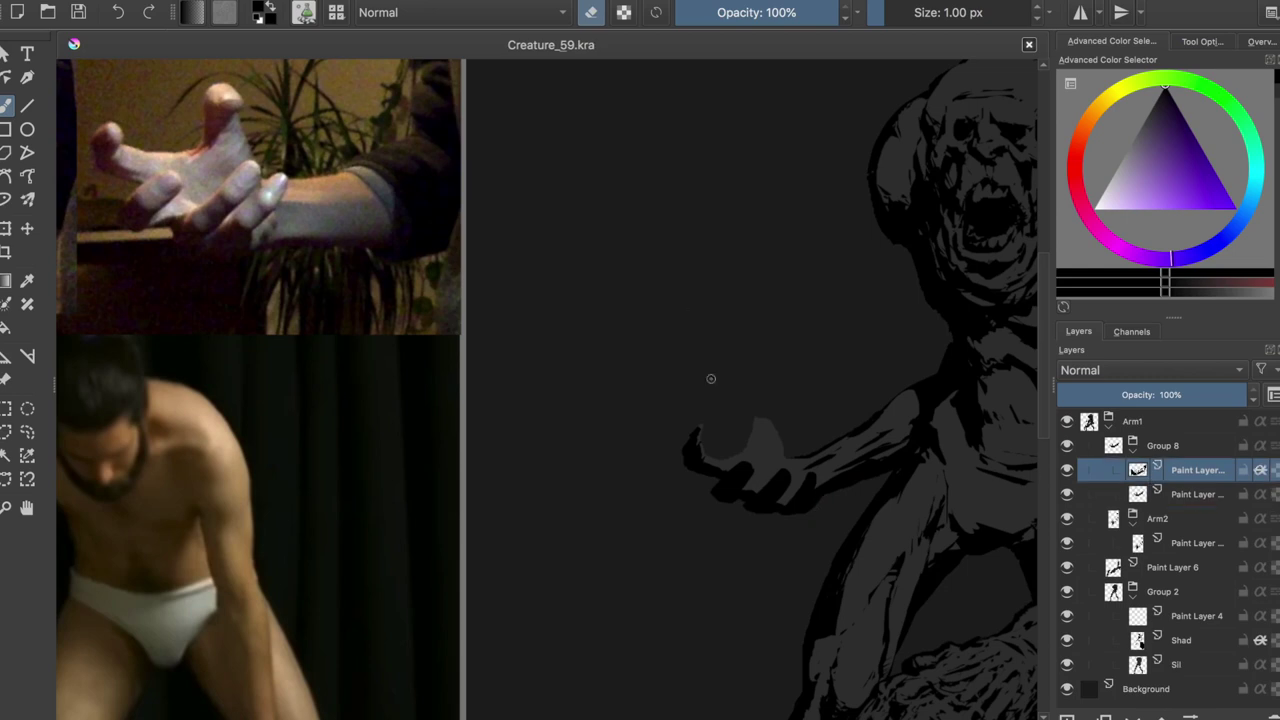
key("e")
key("e")
left_click_drag(760, 451, 760, 456)
key("e")
key("ctrl+s")
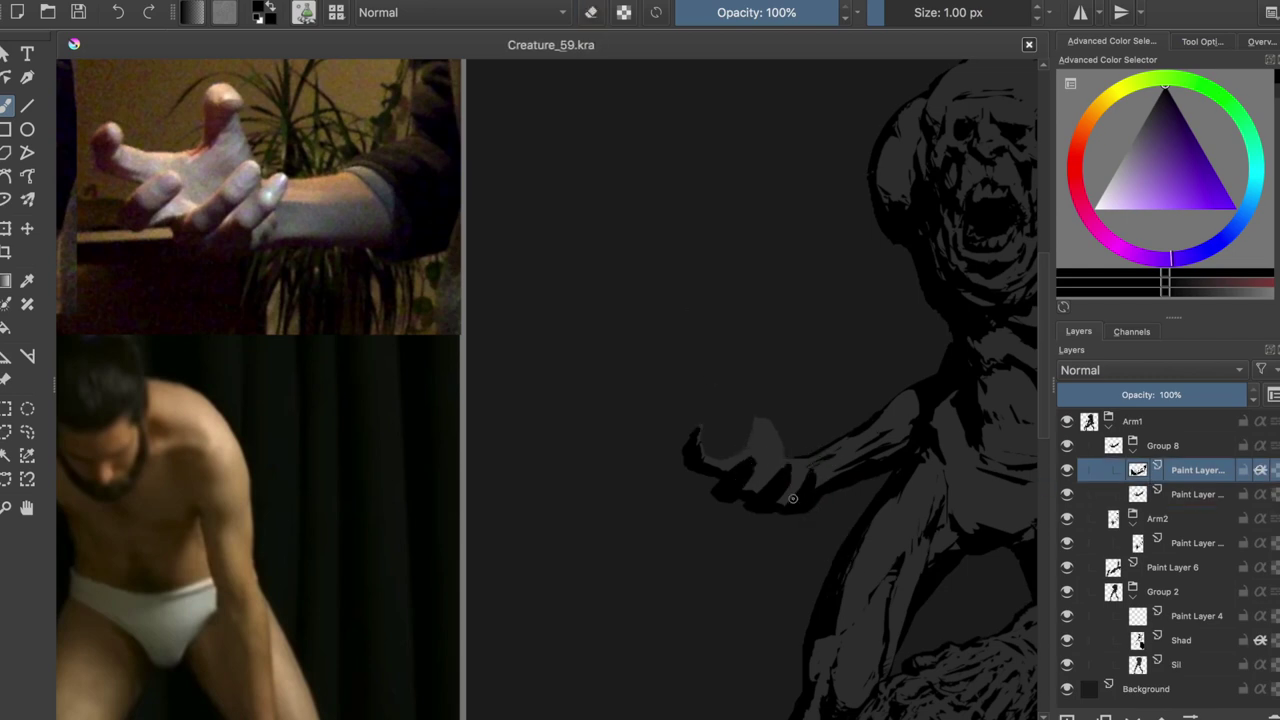
left_click_drag(819, 479, 830, 495)
key("e")
key("ctrl+s")
key("e")
Step: On the layer below, select the grey hand patch and shift it into place
key("Page_Down")
key("ctrl+r")
left_click_drag(751, 380, 737, 451)
key("t")
left_click_drag(797, 414, 803, 407)
key("ctrl+shift+a")
key("b")
Step: Back on Paint Layer 11, add a small black stroke near the hand and save
key("Page_Up")
key("e")
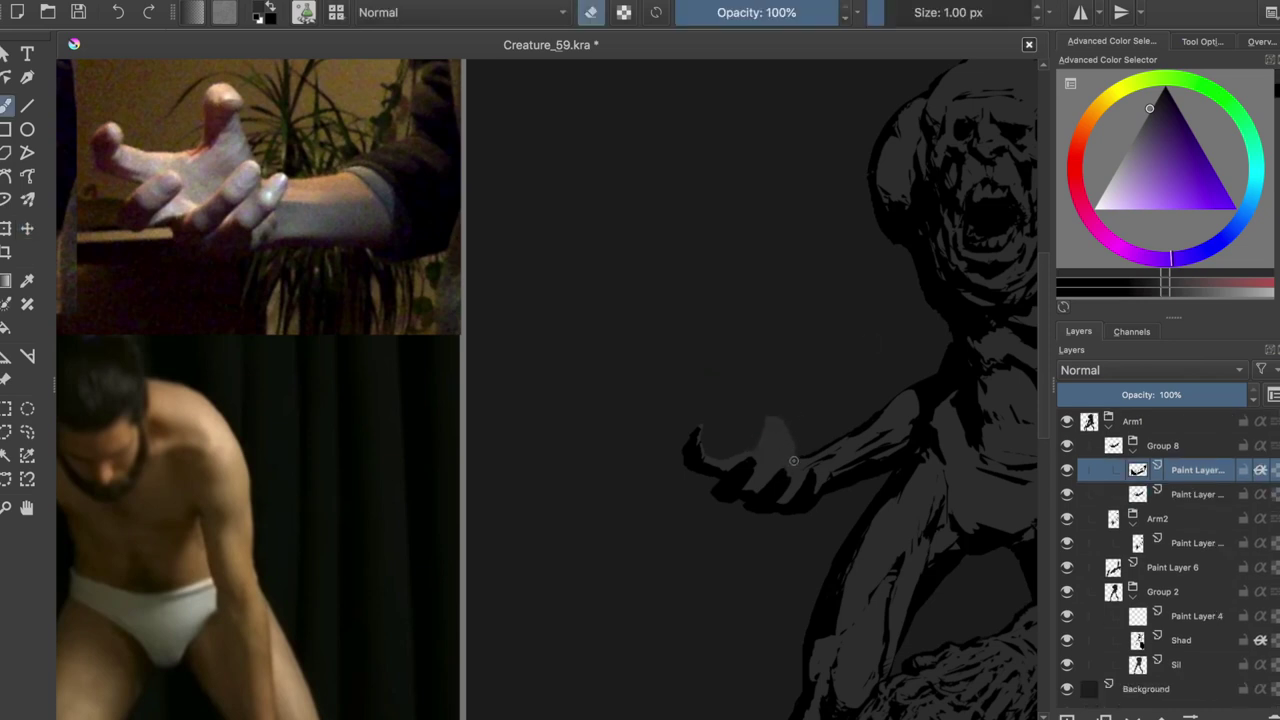
key("e")
key("Page_Down")
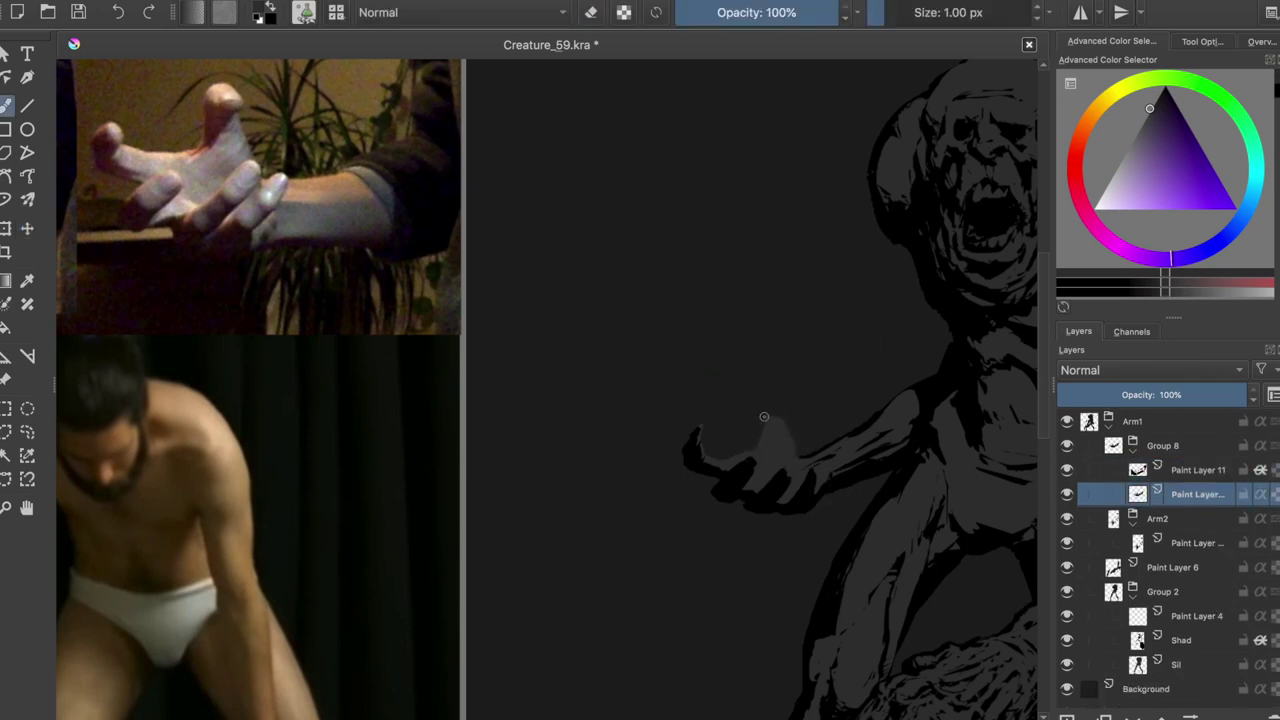
key("Page_Up")
key("d")
key("e")
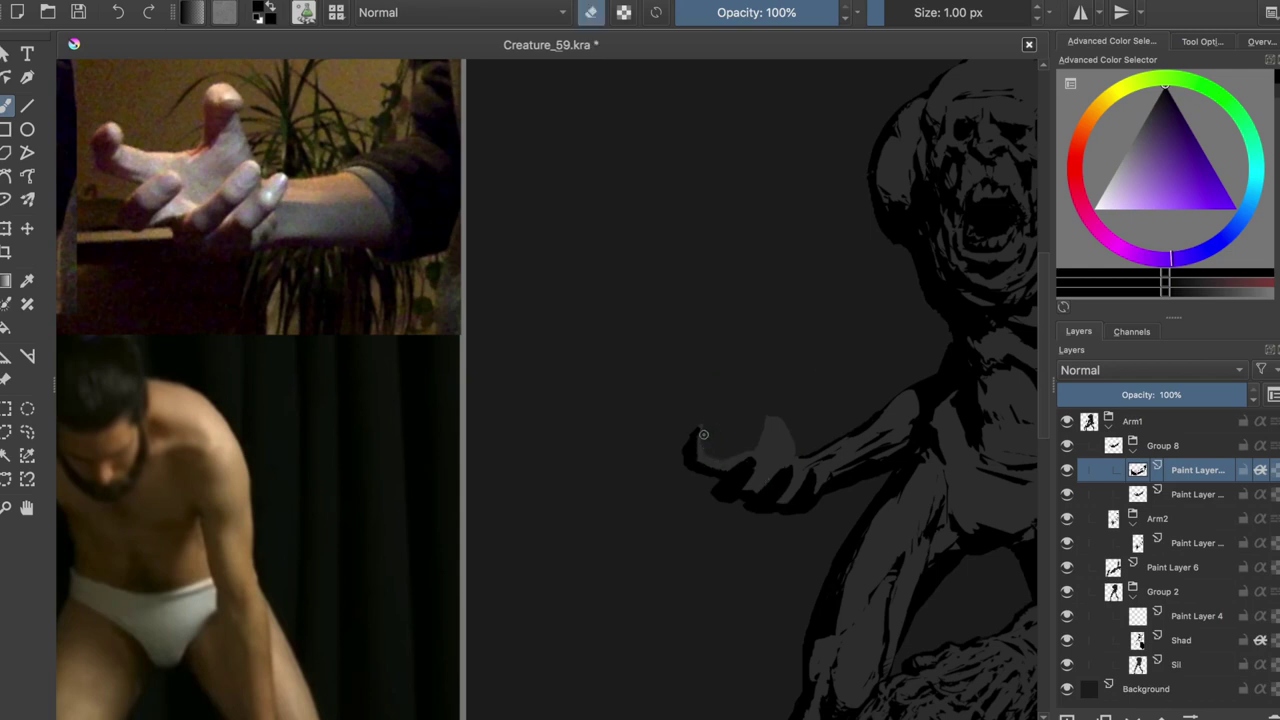
key("e")
left_click_drag(703, 436, 699, 455)
key("ctrl+s")
Step: Darken the hand's upper edge in black up to the thumb tip
key("d")
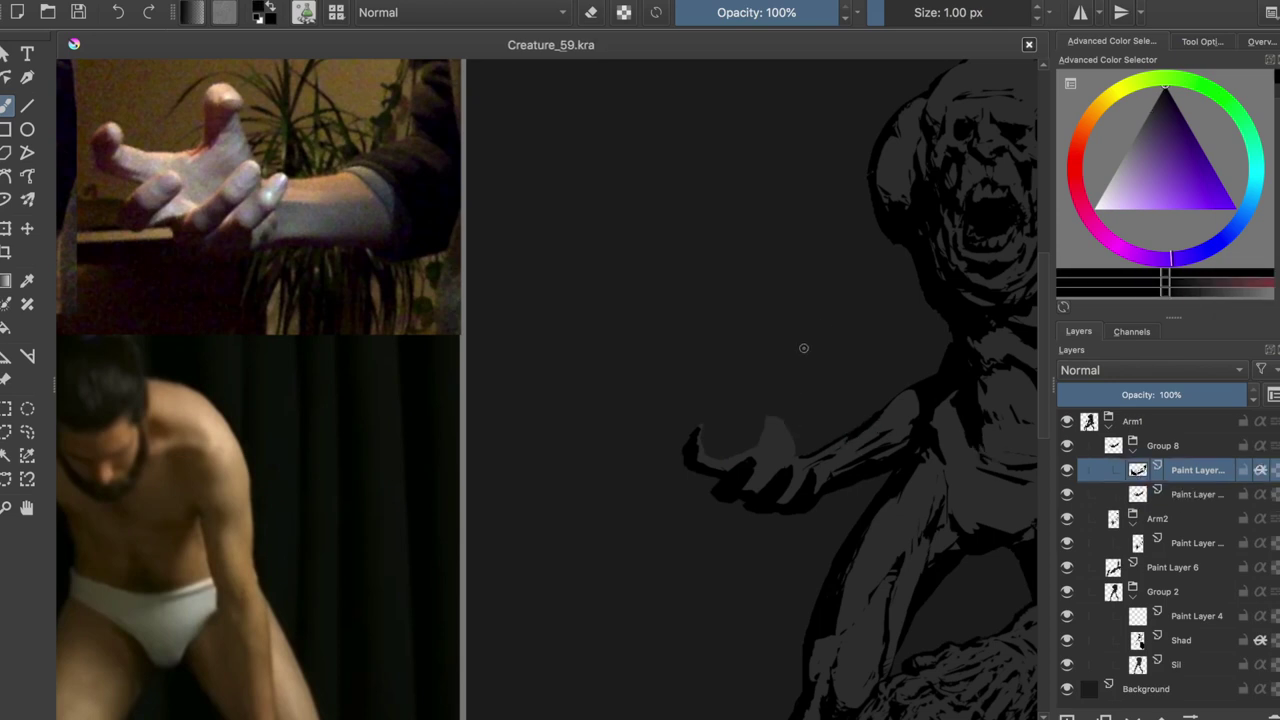
left_click_drag(805, 429, 811, 440)
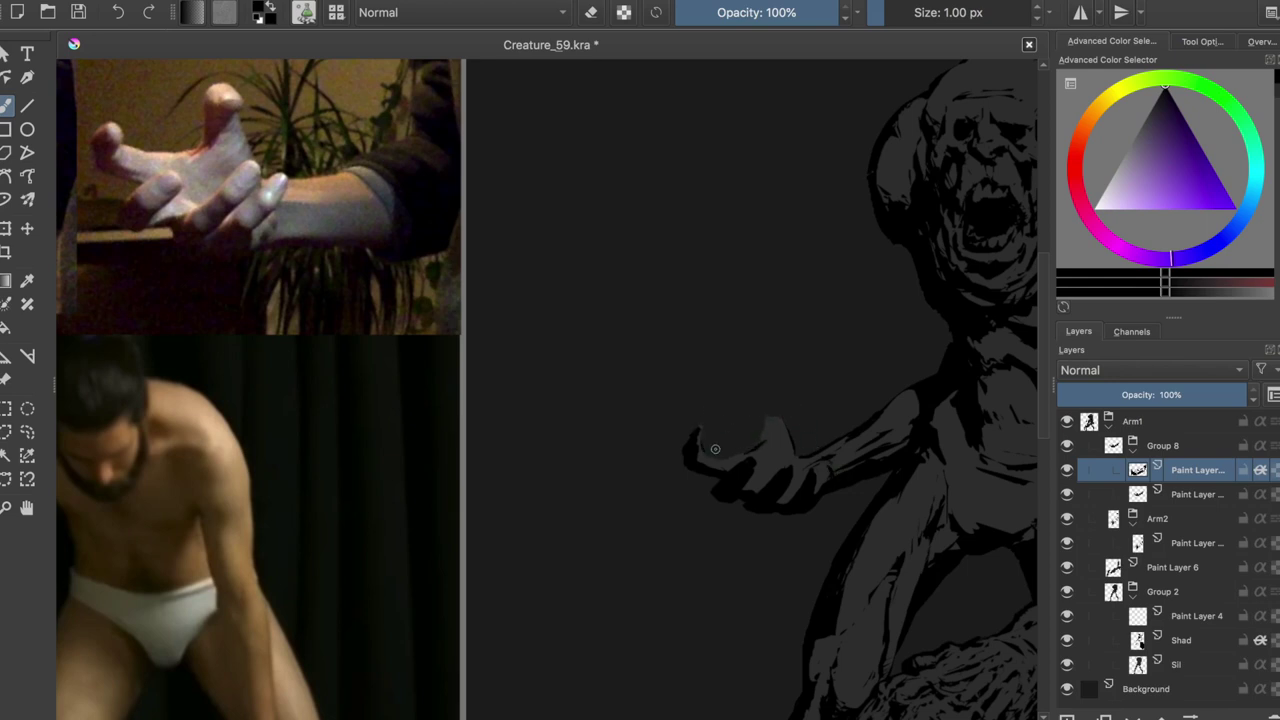
left_click_drag(728, 454, 796, 409)
key("e")
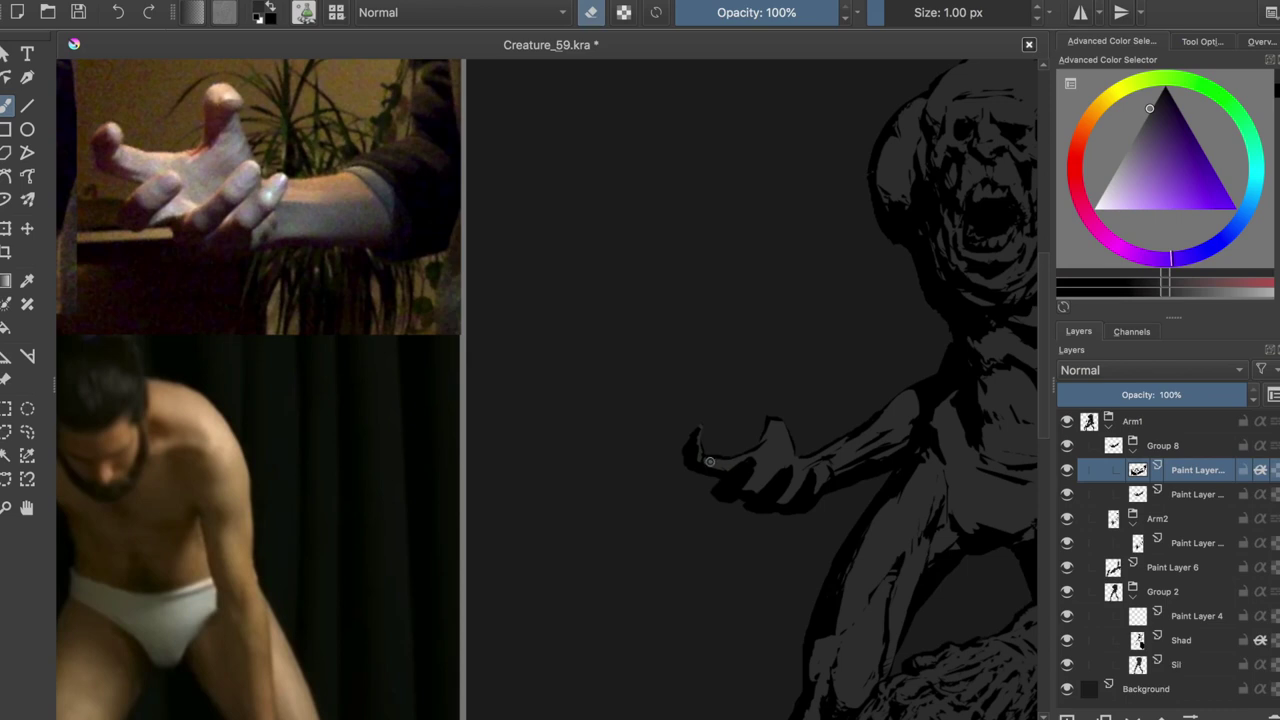
key("Page_Down")
key("e")
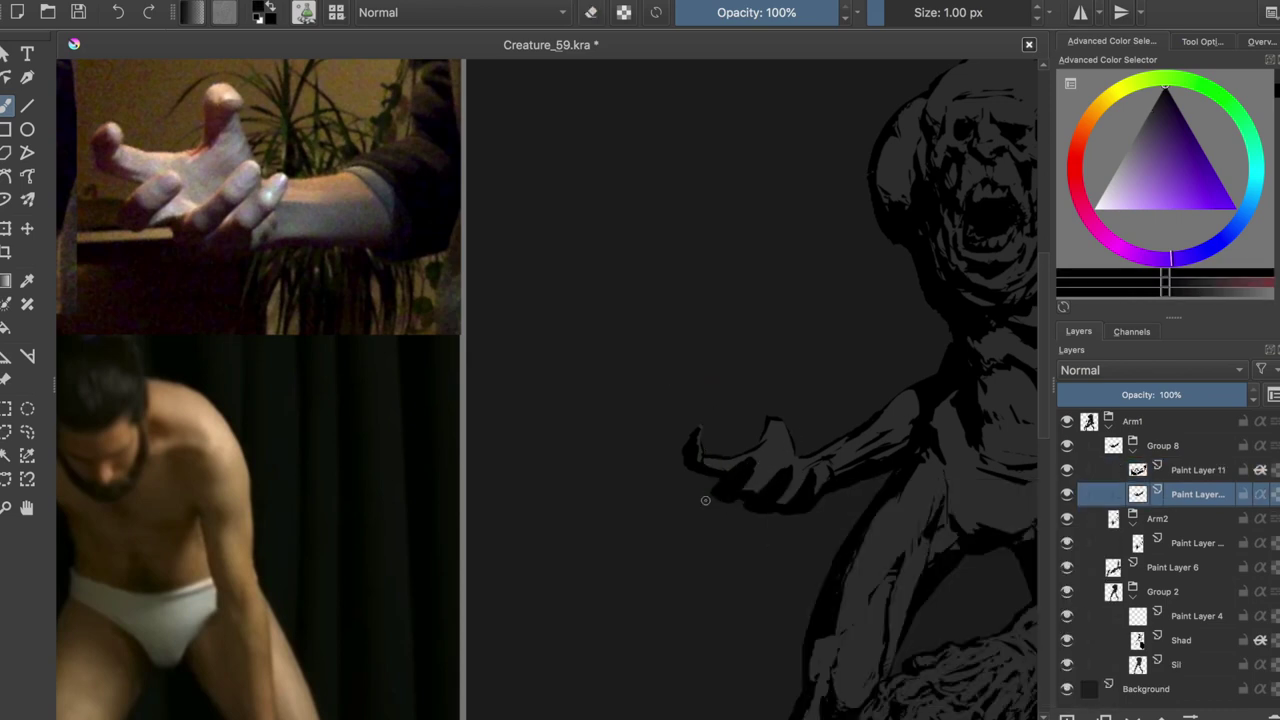
key("ctrl+s")
key("e")
key("Page_Up")
Step: Trim the fingertip and paint a thumb shape on the outstretched hand
left_click_drag(706, 461, 704, 446)
key("e")
key("e")
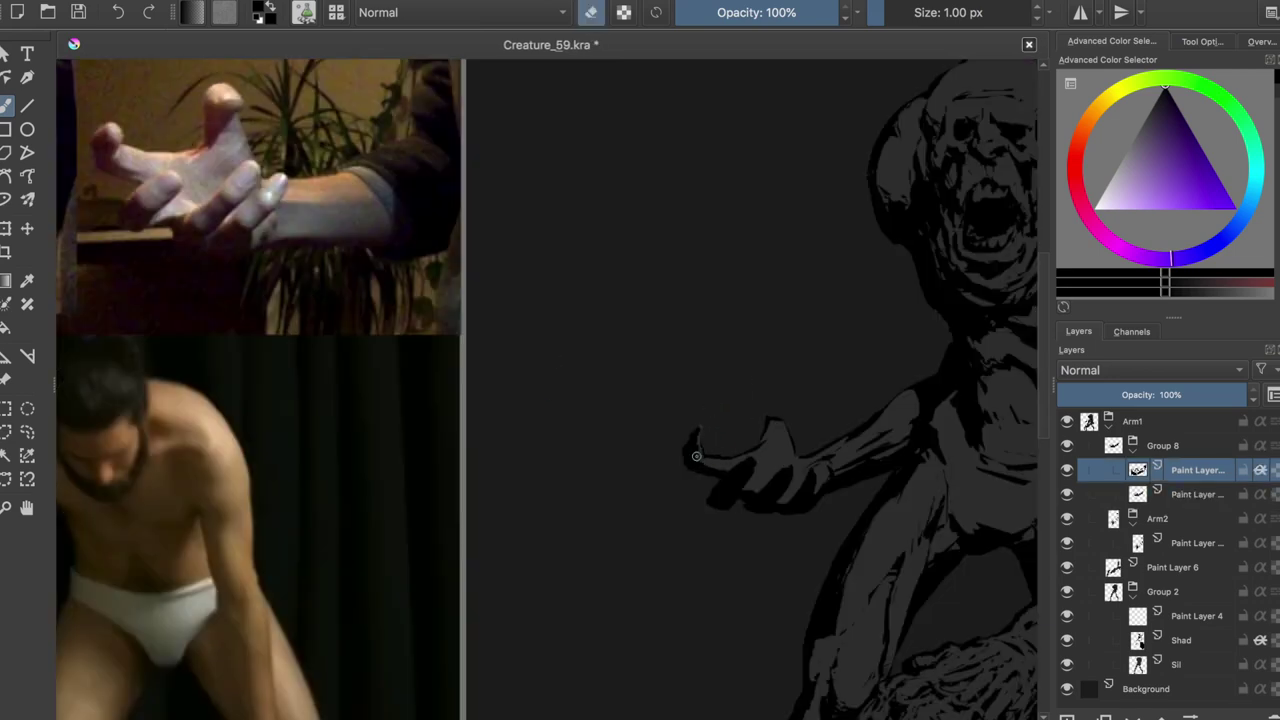
key("e")
mouse_move(764, 430)
left_mouse_down()
mouse_move(767, 469)
mouse_move(790, 434)
left_mouse_up()
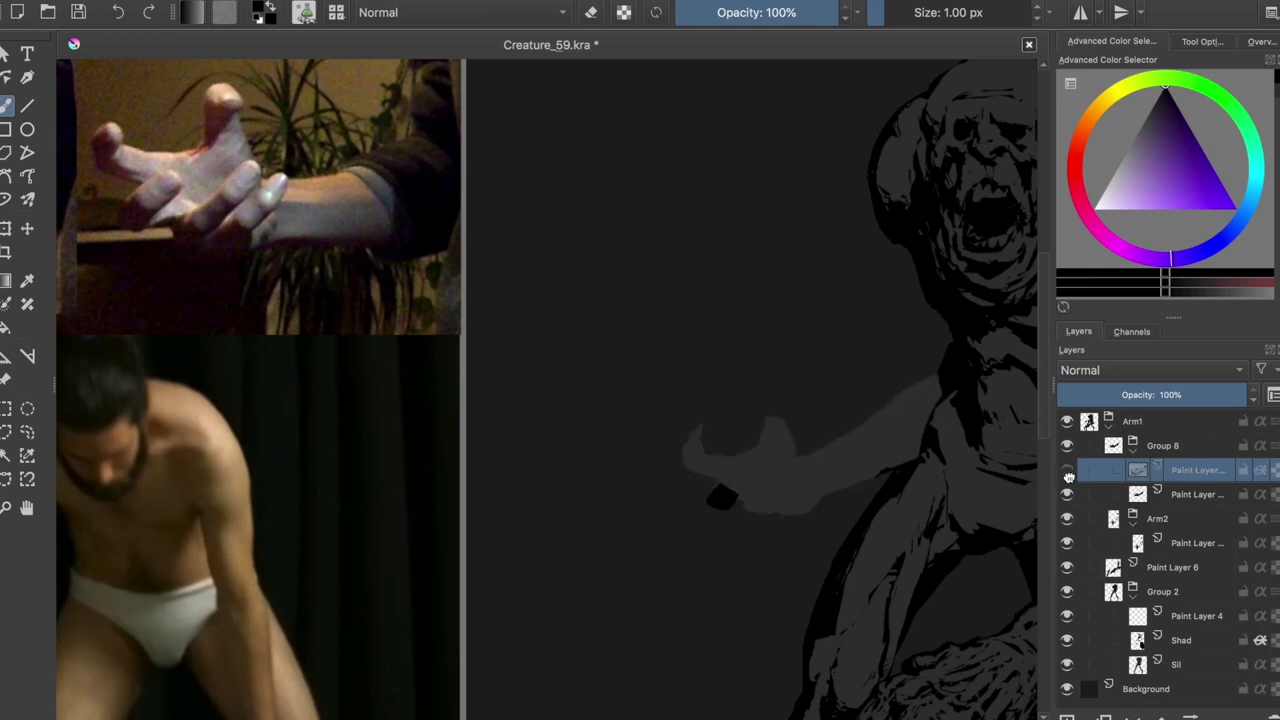
Step: Compare the hand in mirrored and unmirrored views and save the drawing
key("Page_Down")
key("e")
key("e")
key("m")
key("m")
key("ctrl+s")
key("Page_Up")
key("e")
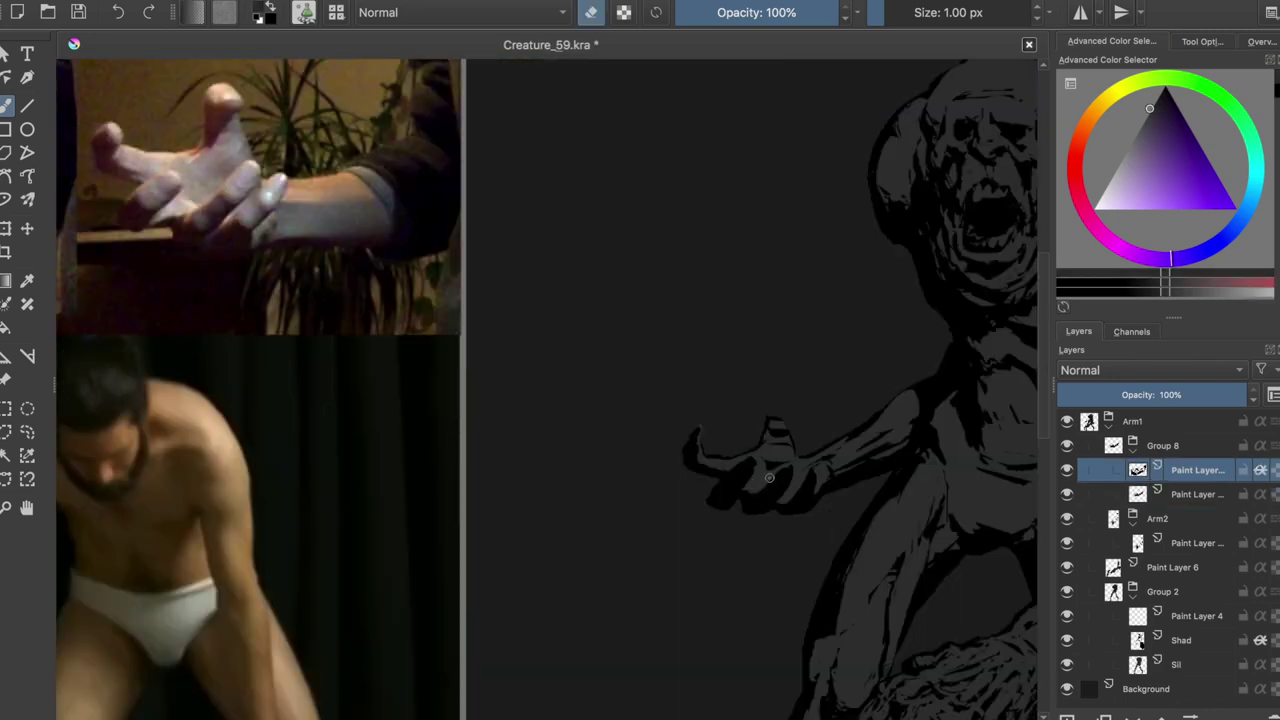
key("ctrl+s")
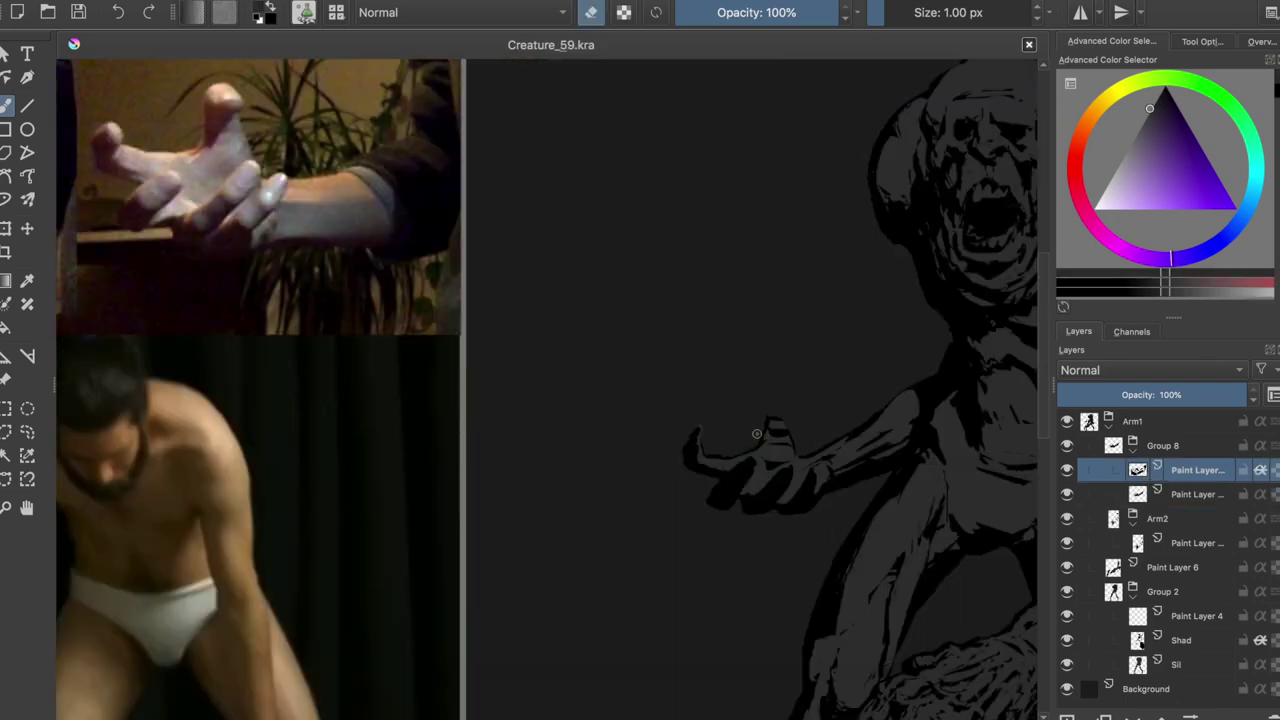
key("e")
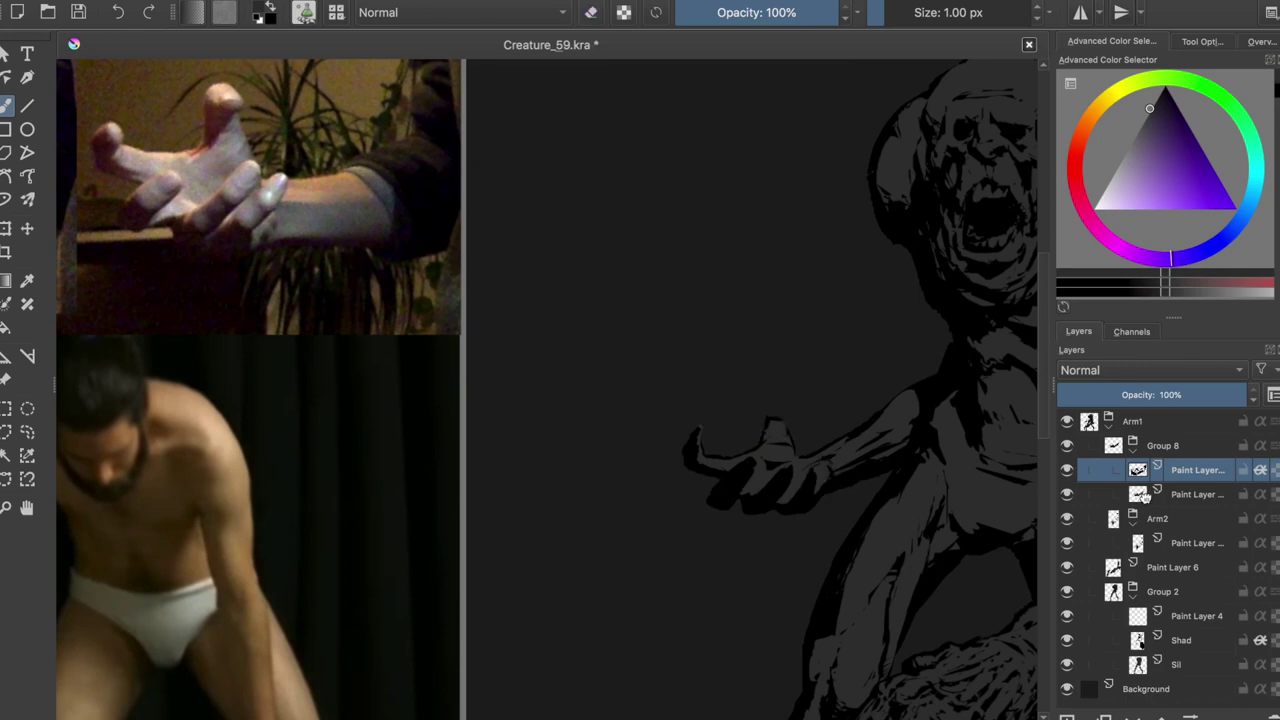
Step: Add a small black stroke at the fingertips
left_click_drag(772, 426, 774, 405)
key("e")
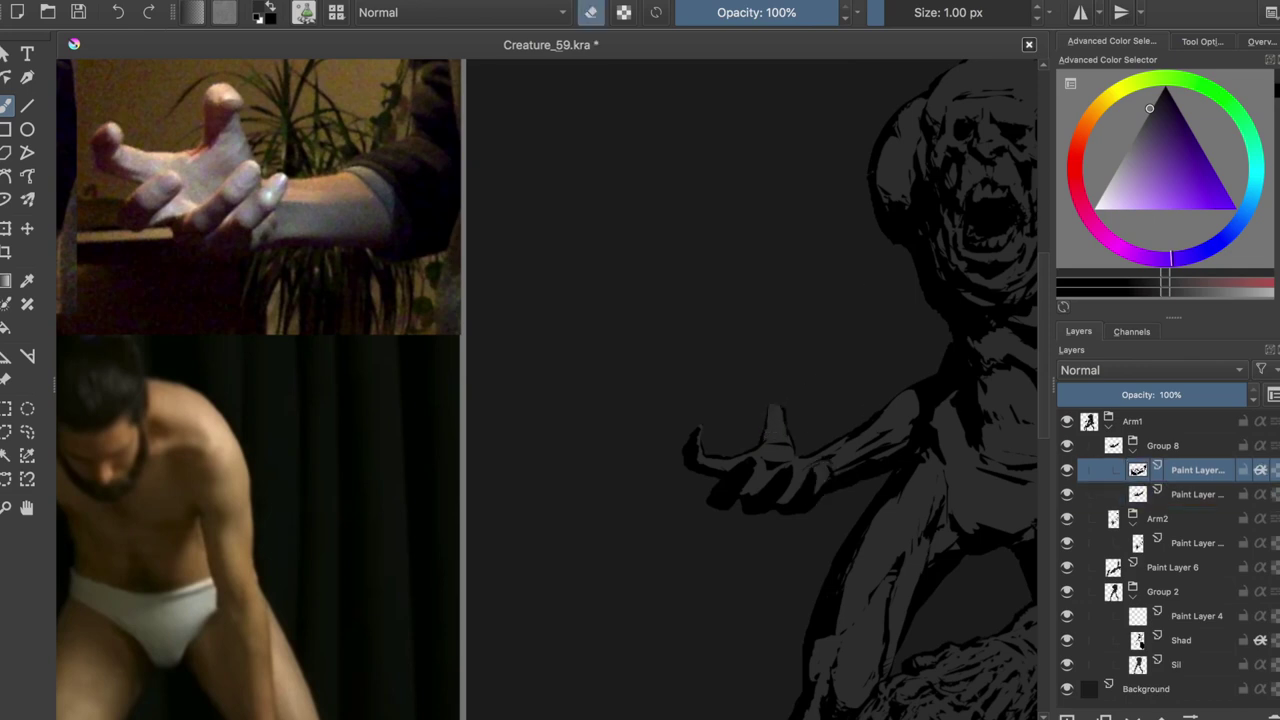
key("e")
key("d")
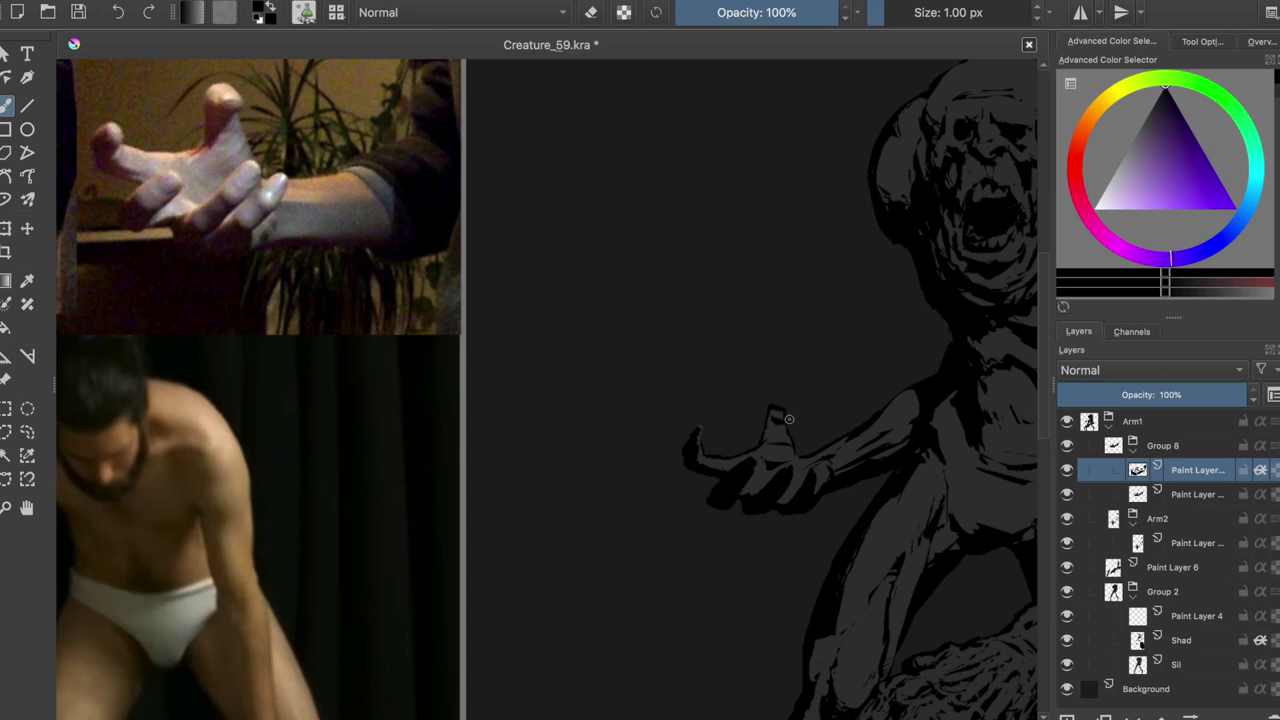
key("Page_Down")
key("e")
key("e")
key("Page_Up")
key("d")
key("e")
key("e")
scroll(784, 378, "down", 3)
Step: Zoom in on the hand and compare Paint Layer 11 with the layer below
scroll(754, 366, "up", 5)
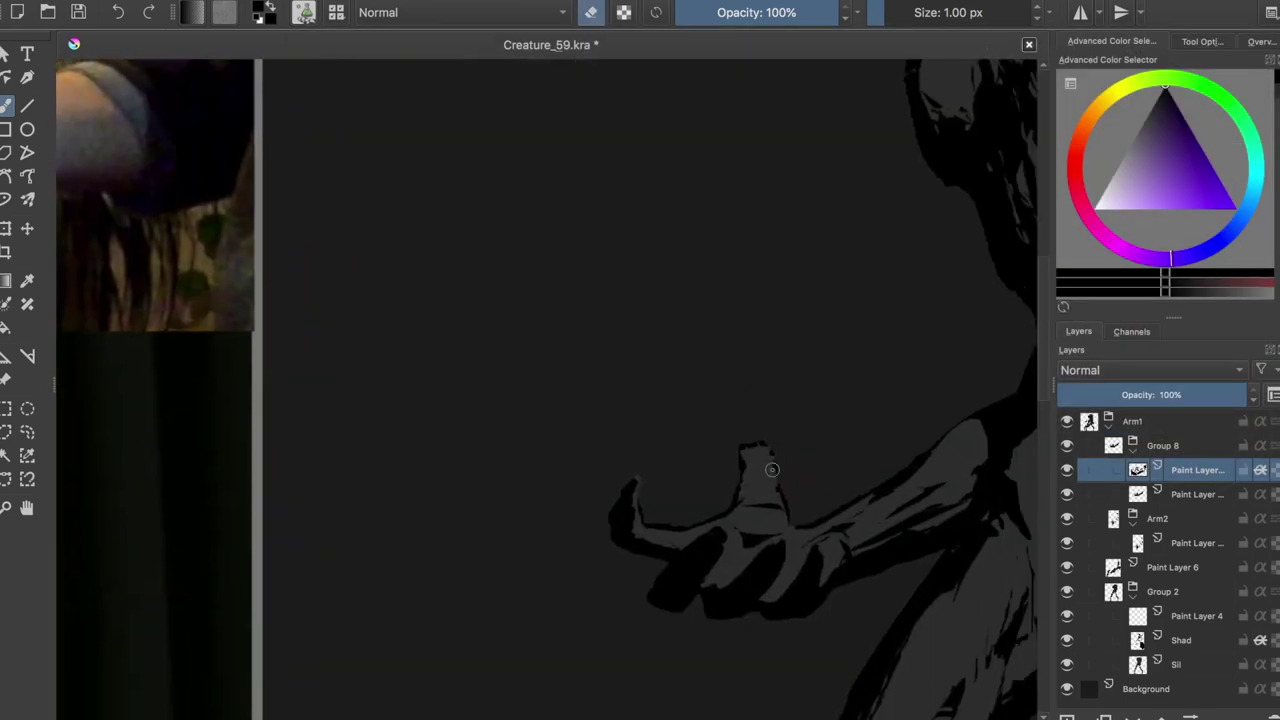
left_click(790, 456, "ctrl")
scroll(790, 456, "down", 3)
scroll(789, 460, "up", 3)
left_click(789, 462, "ctrl")
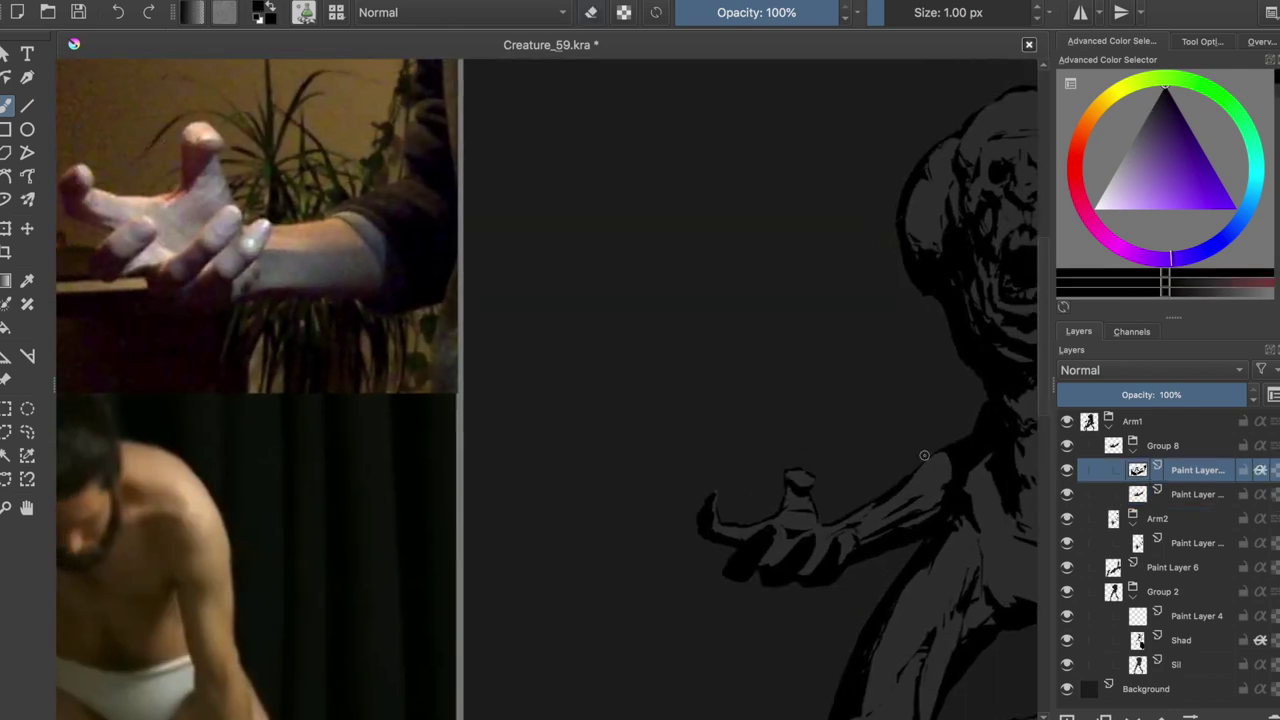
key("e")
key("e")
key("e")
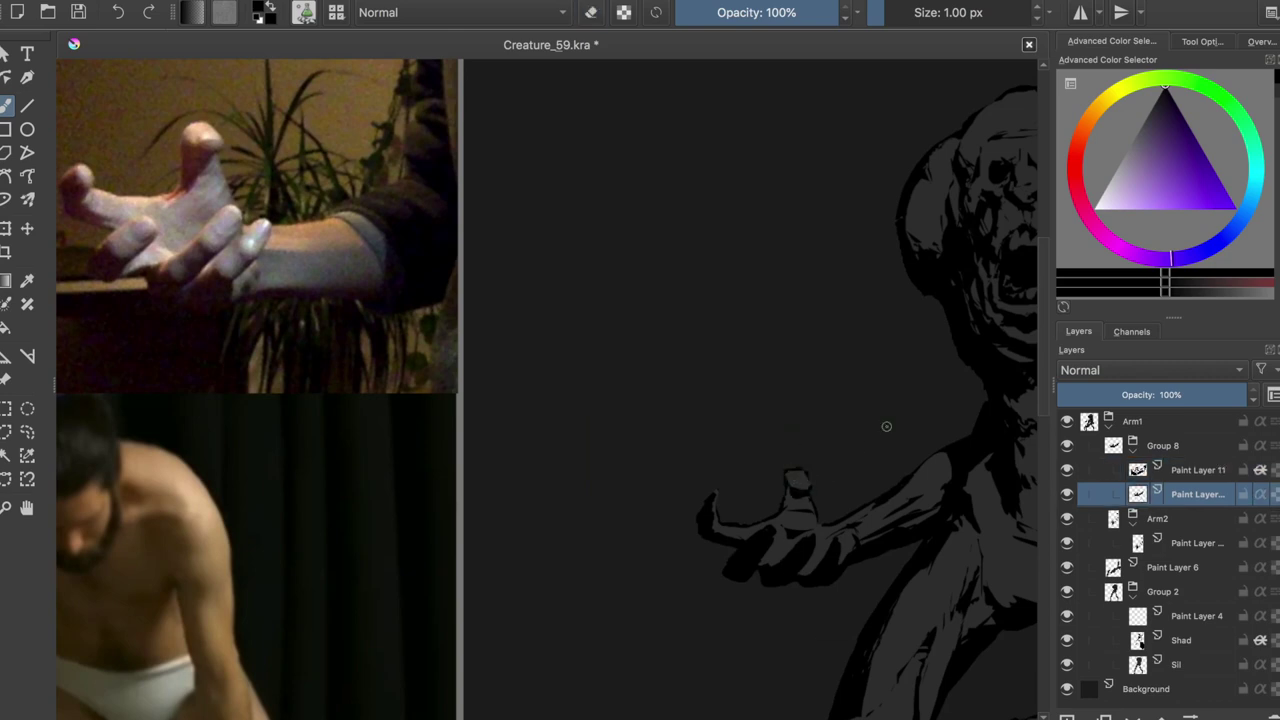
key("Page_Down")
key("Page_Up")
key("e")
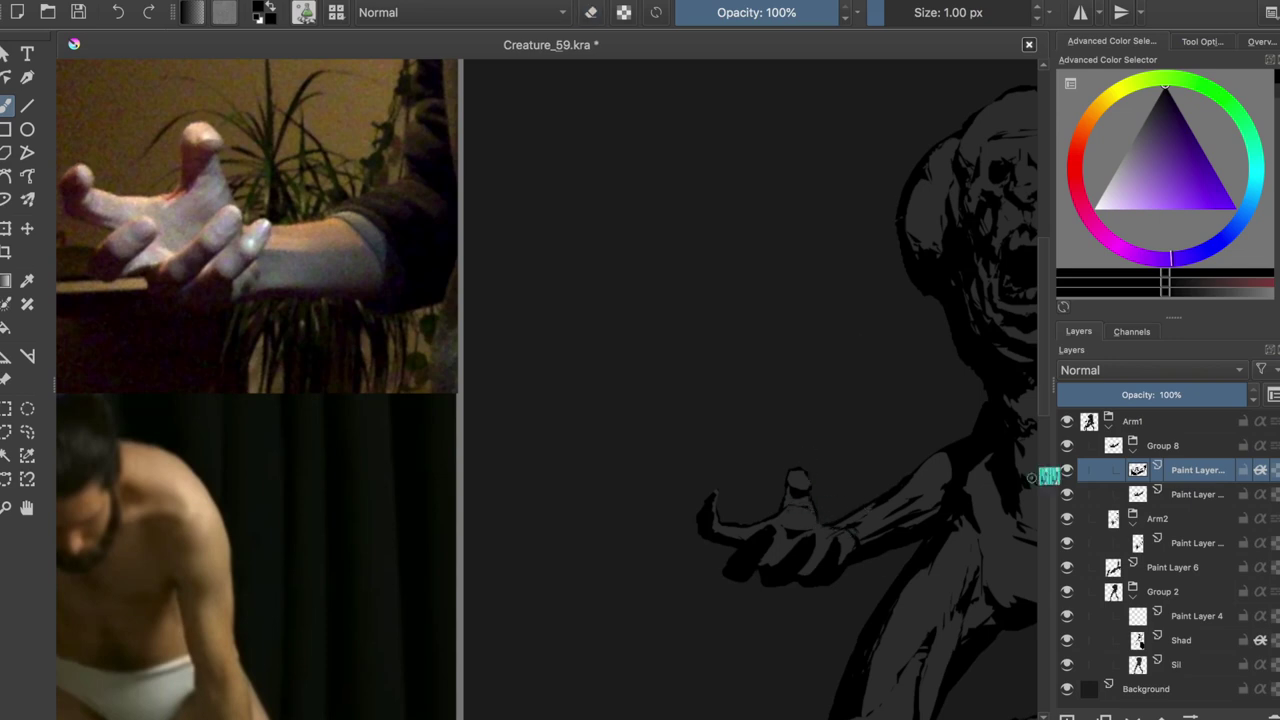
key("Page_Down")
key("Page_Up")
key("e")
Step: Sample black from the drawing, save, and darken the tip of the raised thumb
left_click(980, 445, "ctrl")
key("e")
key("ctrl+s")
key("Page_Down")
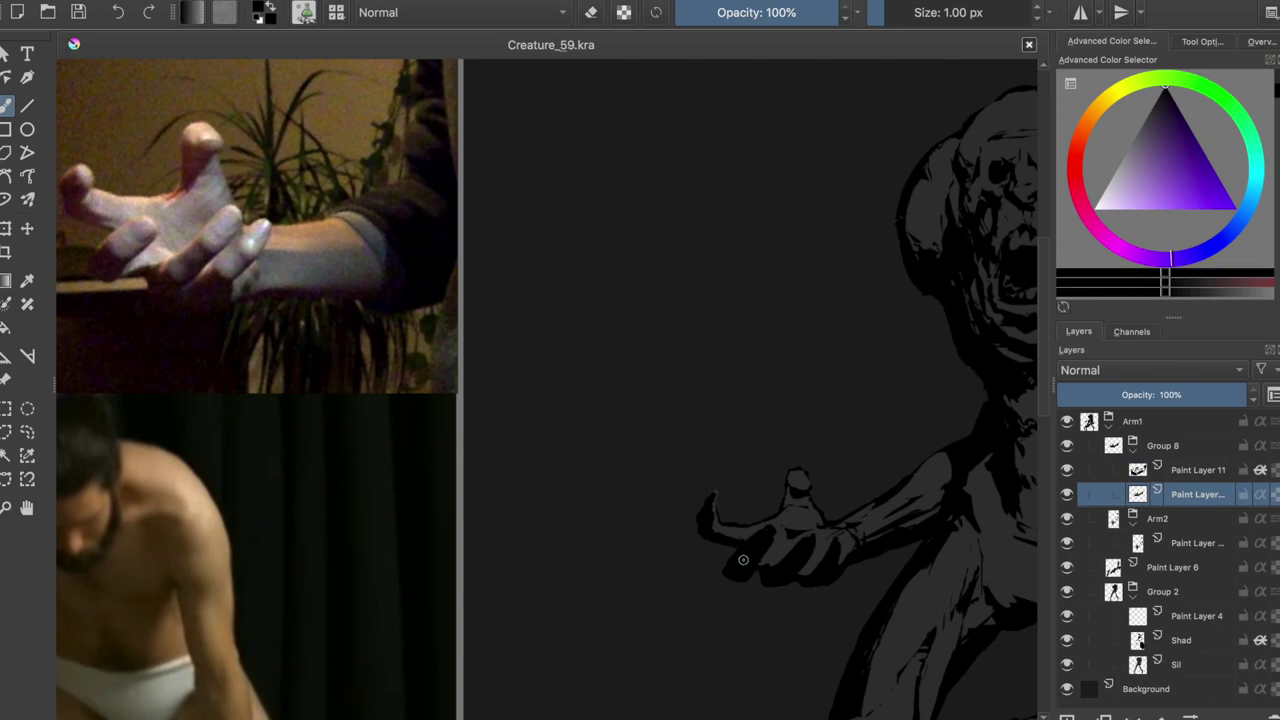
key("Page_Up")
left_click_drag(798, 485, 800, 478)
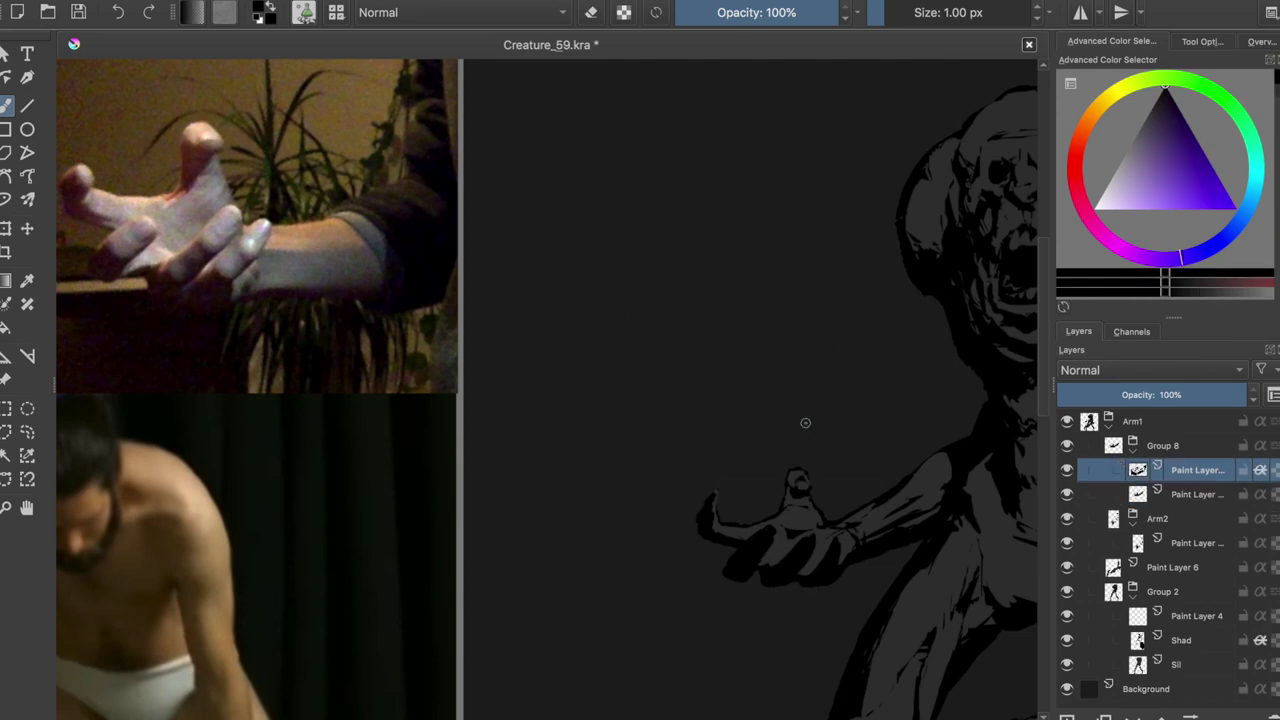
Step: Re-pick black from the drawing and add dark shading along the right calf
scroll(805, 422, "up", 2)
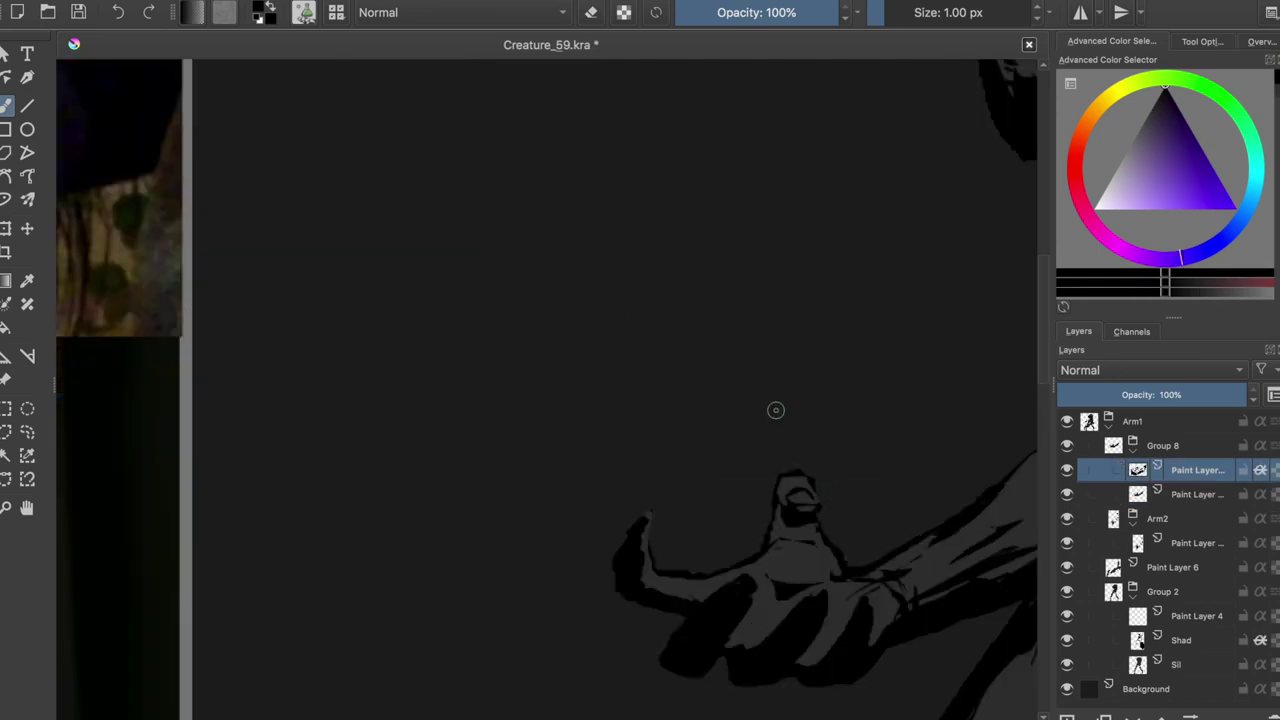
scroll(775, 410, "down", 3)
scroll(766, 400, "up", 2)
left_click(845, 550, "ctrl")
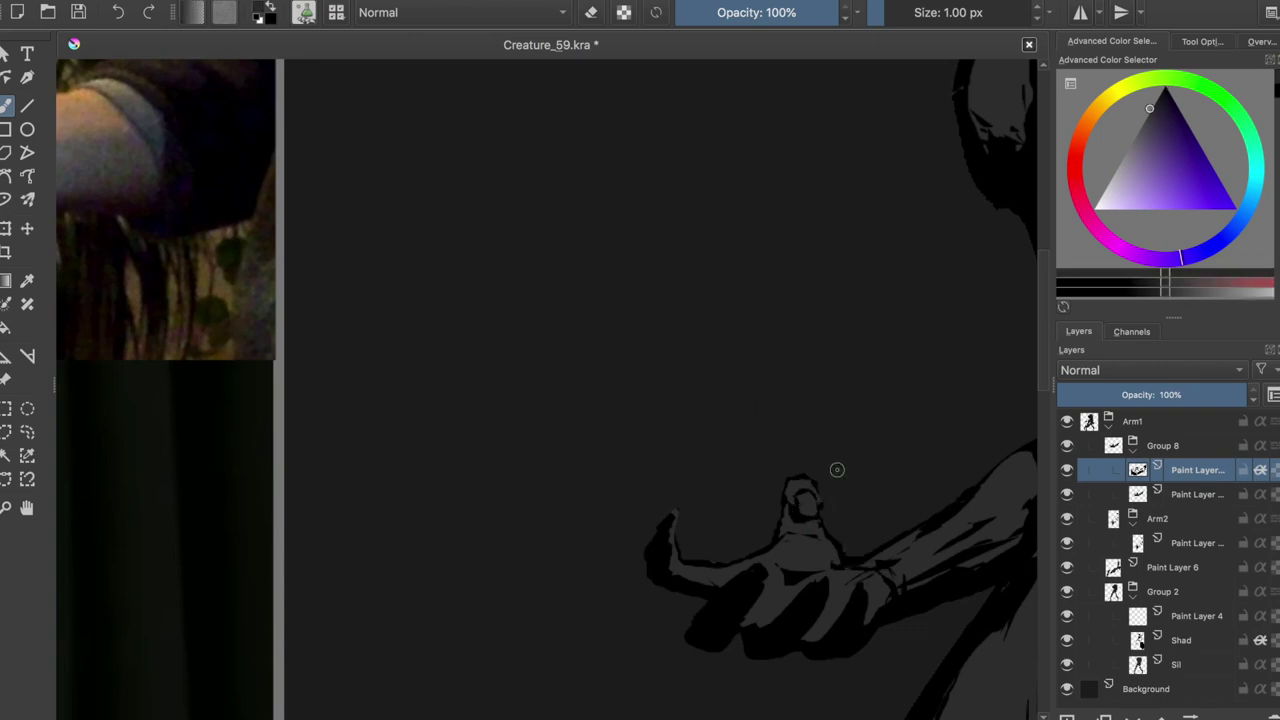
left_click(799, 507, "ctrl")
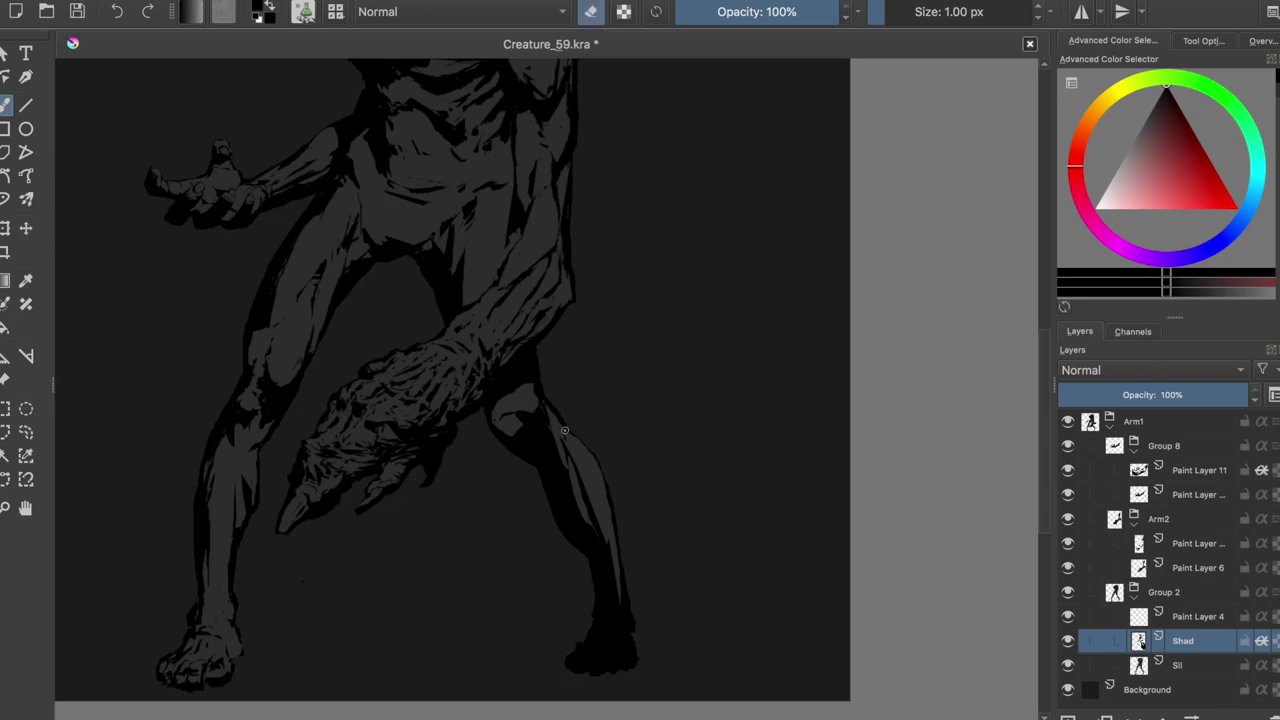
left_click_drag(600, 492, 608, 550)
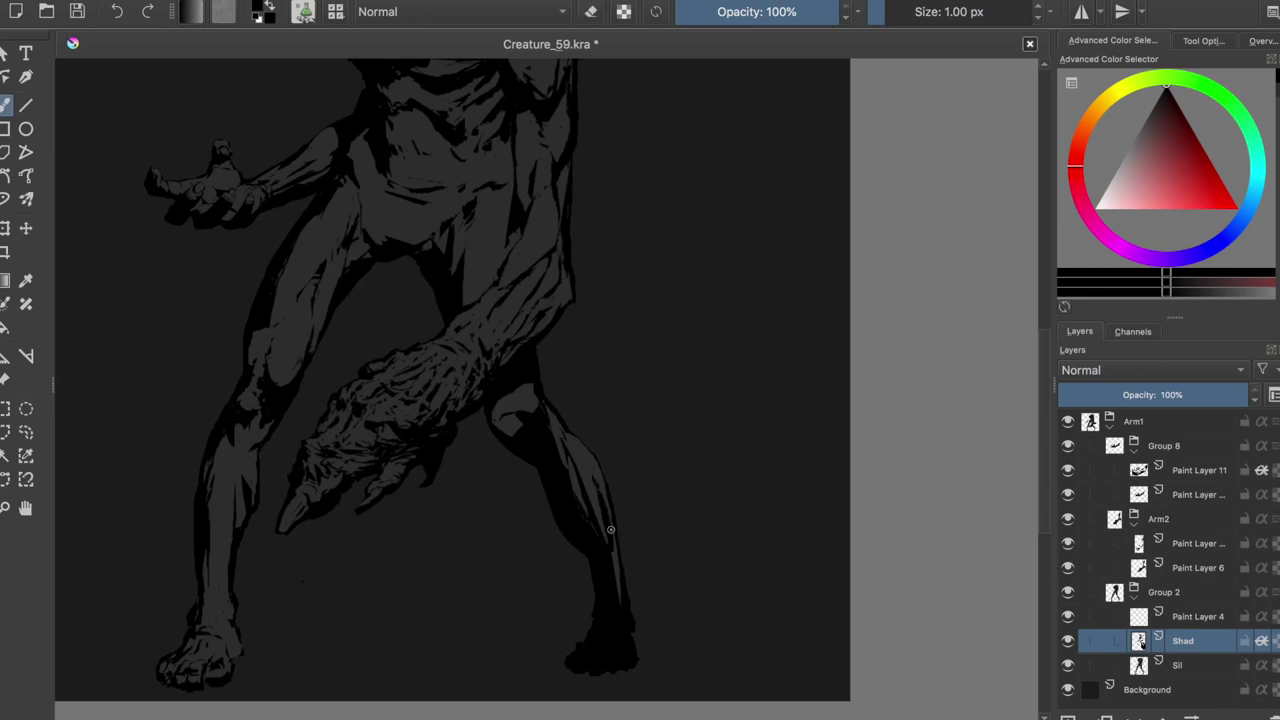
Step: In mirrored view, erase stray shadow strokes along the lower-left leg
key("e")
key("m")
scroll(500, 450, "down", 1)
left_click_drag(462, 510, 499, 587)
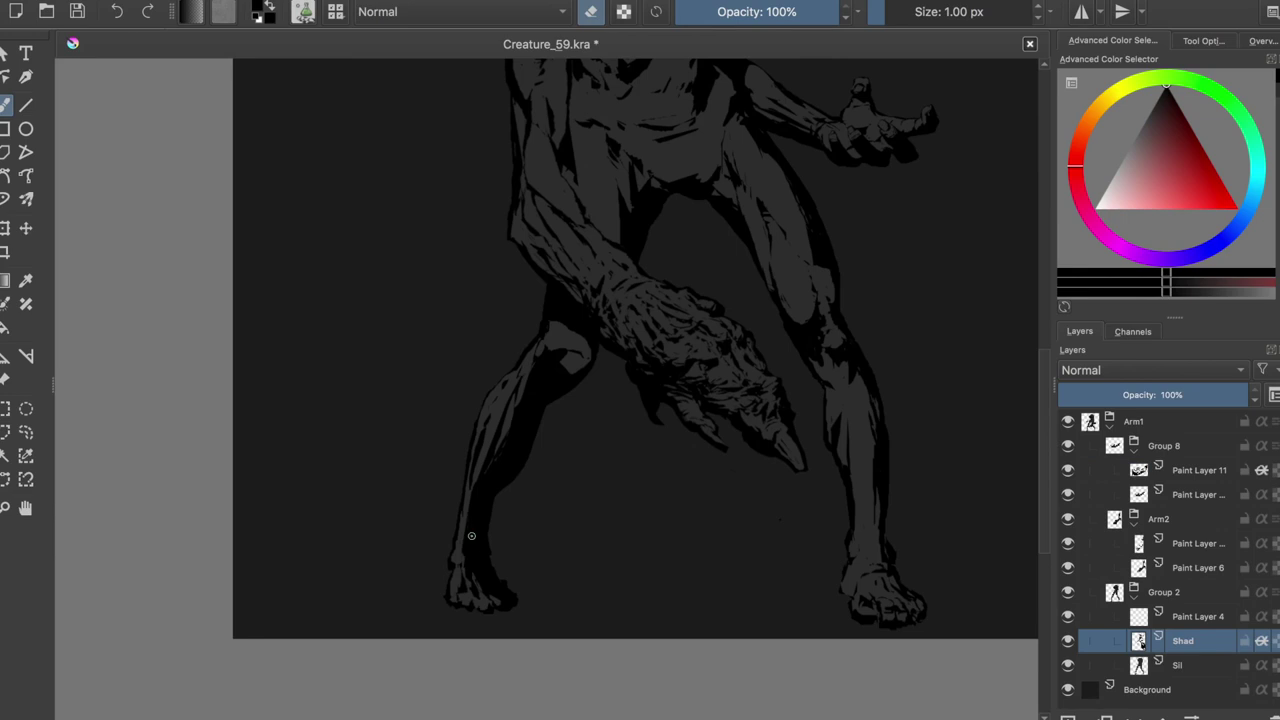
key("m")
key("e")
scroll(618, 598, "up", 3)
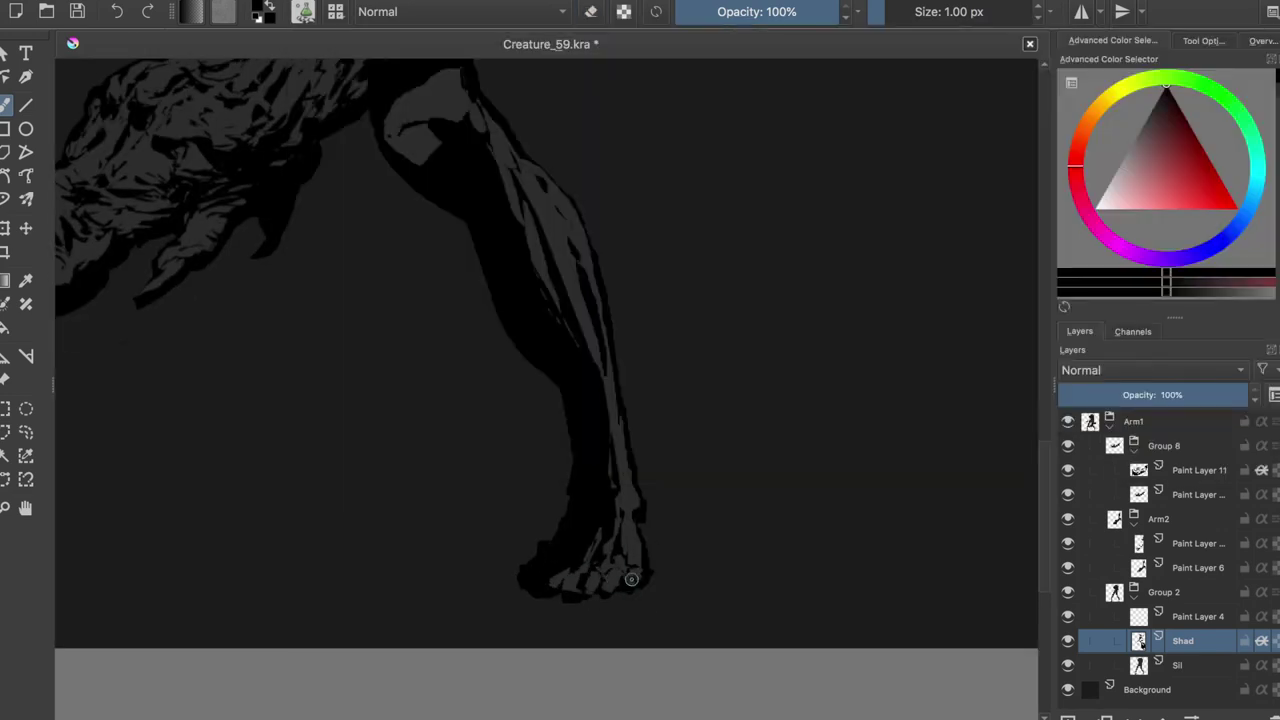
Step: Save, then cover the lighter leg patch with dark shading
key("m")
key("e")
scroll(461, 545, "down", 3)
scroll(455, 480, "up", 3)
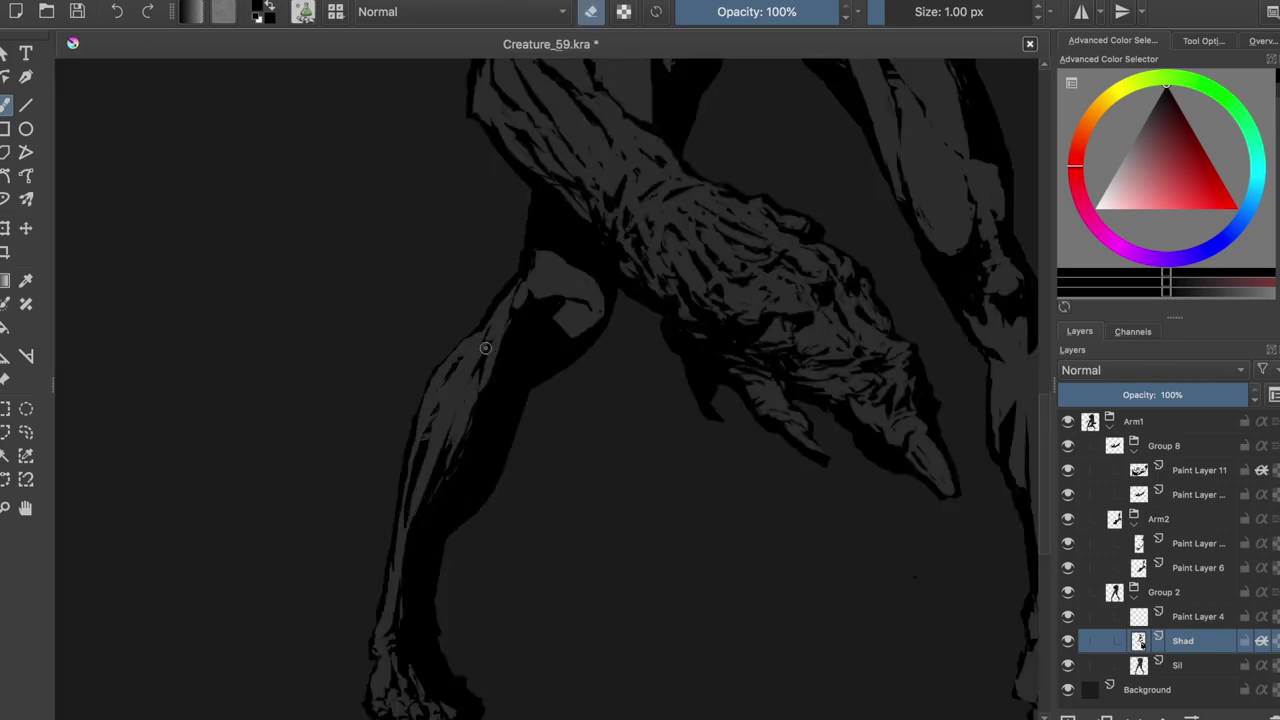
key("e")
key("m")
scroll(550, 380, "down", 3)
key("ctrl+s")
scroll(626, 373, "up", 3)
mouse_move(626, 373)
left_mouse_down()
mouse_move(590, 425)
mouse_move(625, 425)
left_mouse_up()
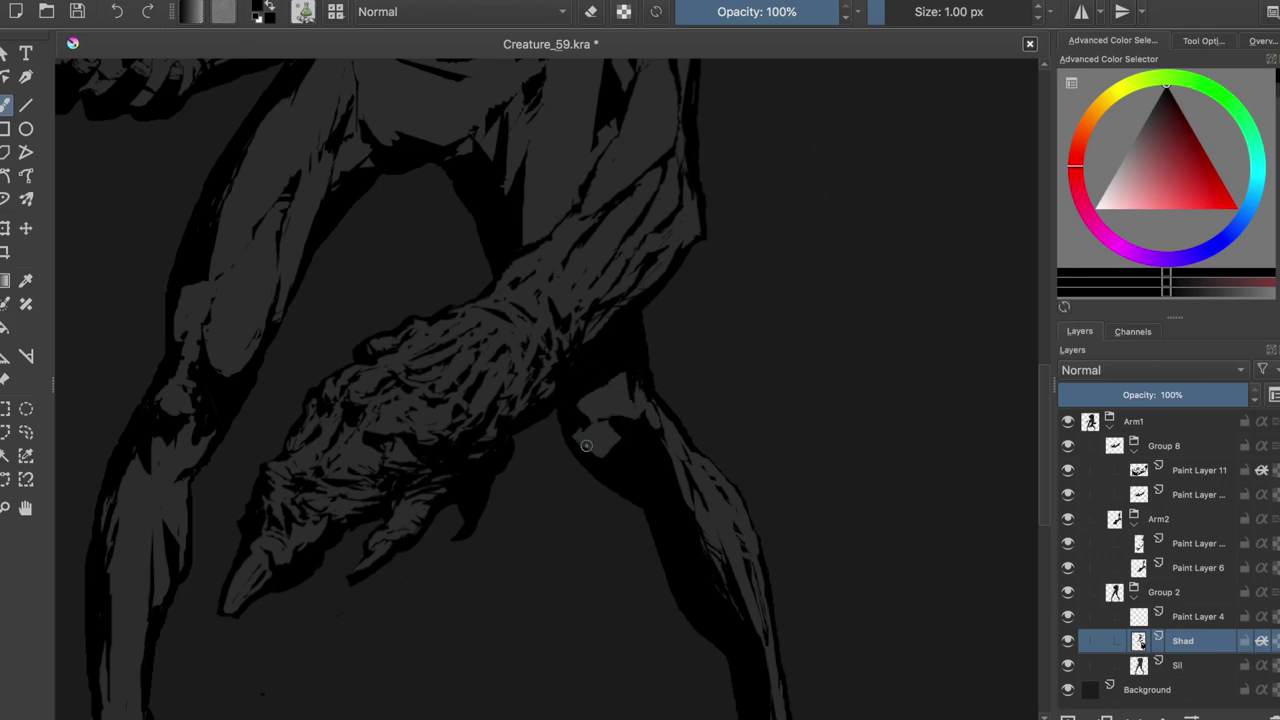
Step: Check the mirrored view and darken a small light patch on the leg
key("m")
scroll(641, 417, "down", 3)
scroll(417, 370, "up", 3)
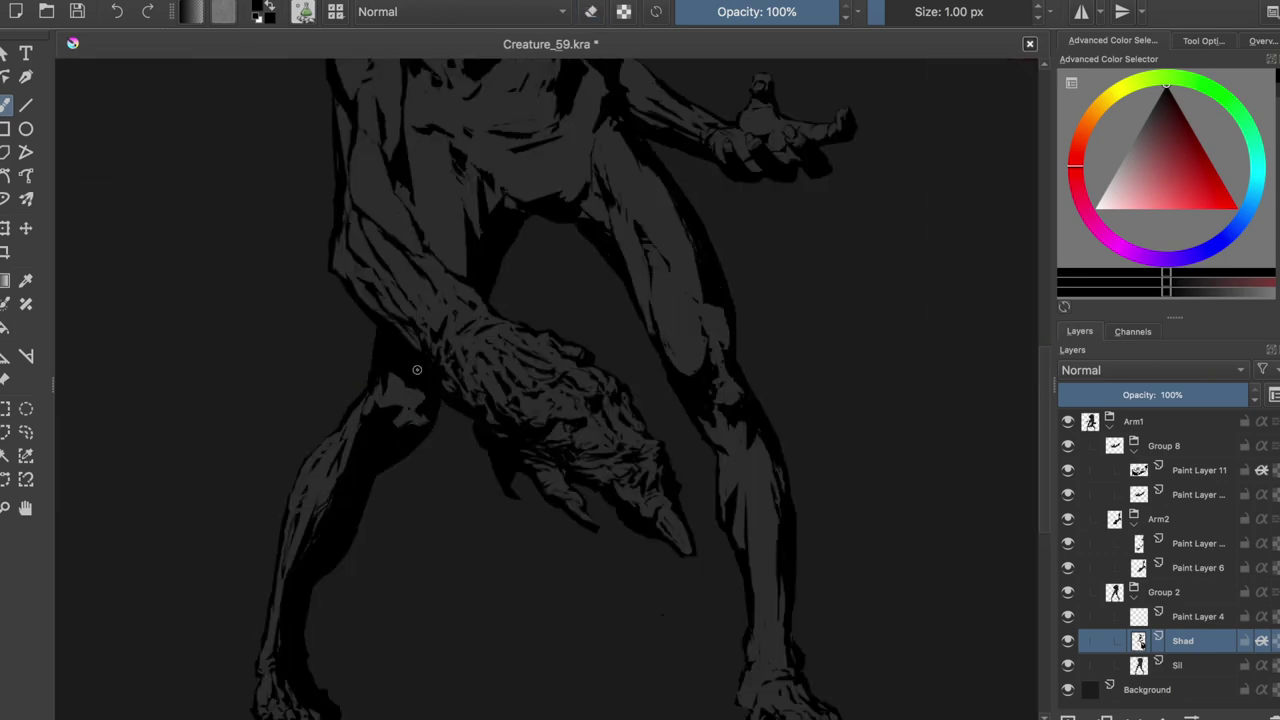
key("m")
key("e")
left_click_drag(676, 392, 664, 412)
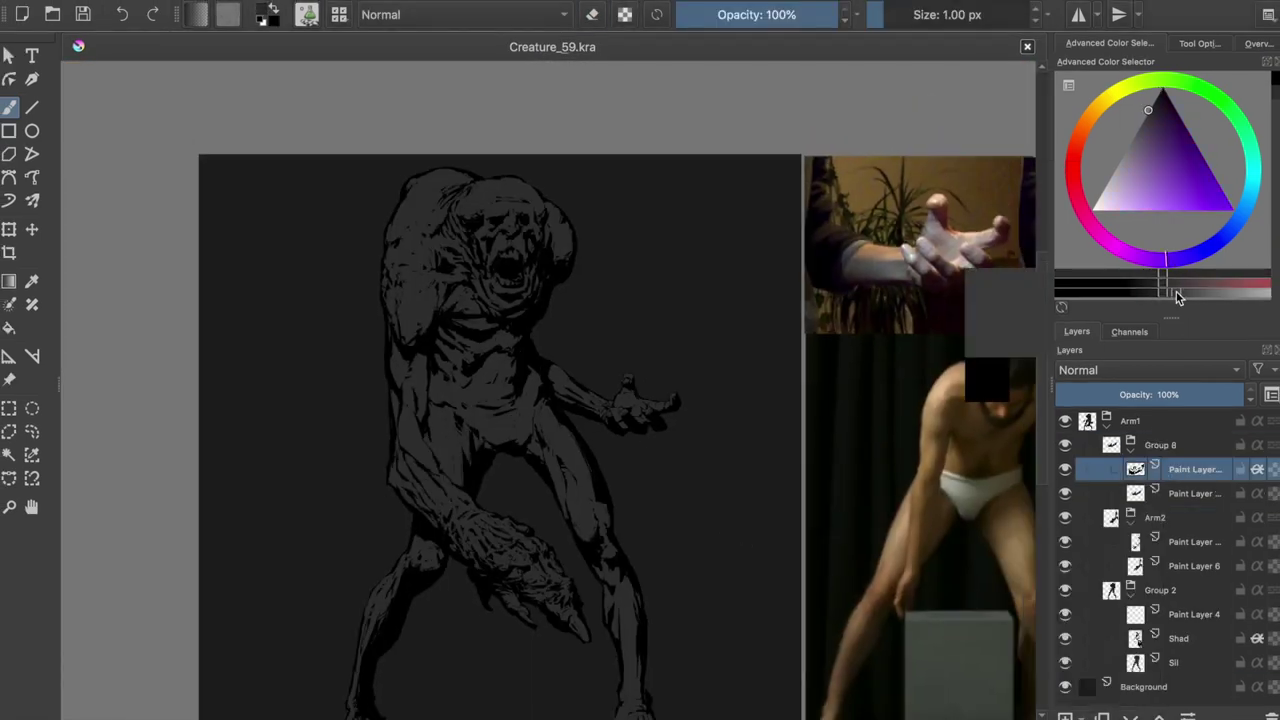
Step: Add a new Spec layer above Sil and paint highlights near the head
left_click(1188, 562)
left_click(1175, 657)
left_click(1065, 717)
type("Spec")
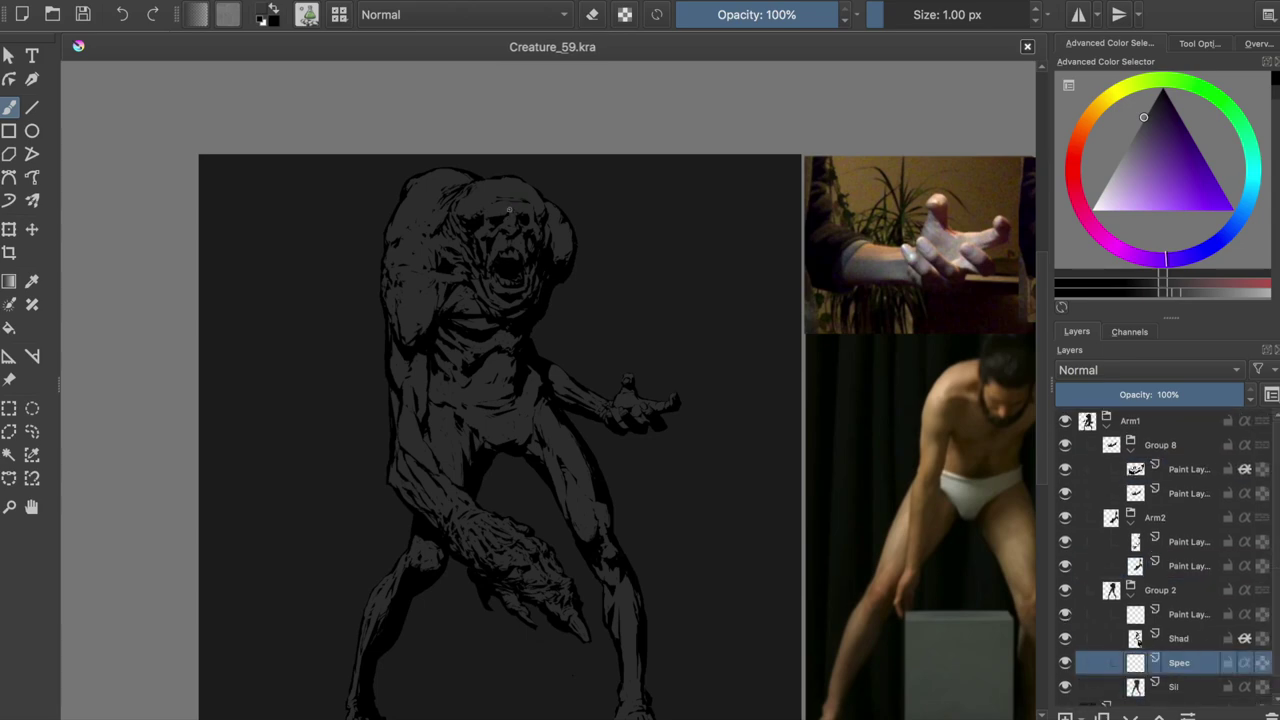
key("F5")
key("F5")
left_click_drag(497, 194, 470, 202)
Step: Briefly open Hue/Saturation, toggle the eraser, and mirror the view to check
key("ctrl+u")
key("Escape")
key("e")
key("e")
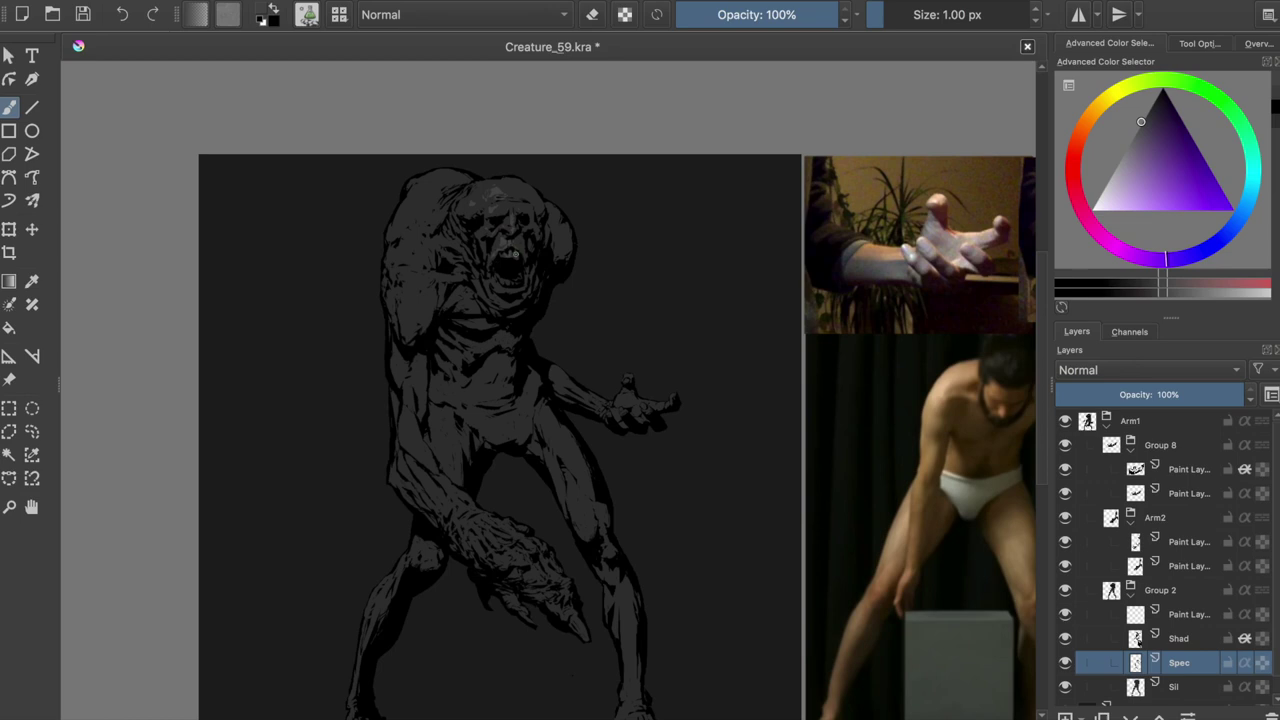
key("e")
key("e")
key("e")
key("e")
key("e")
key("e")
key("m")
key("m")
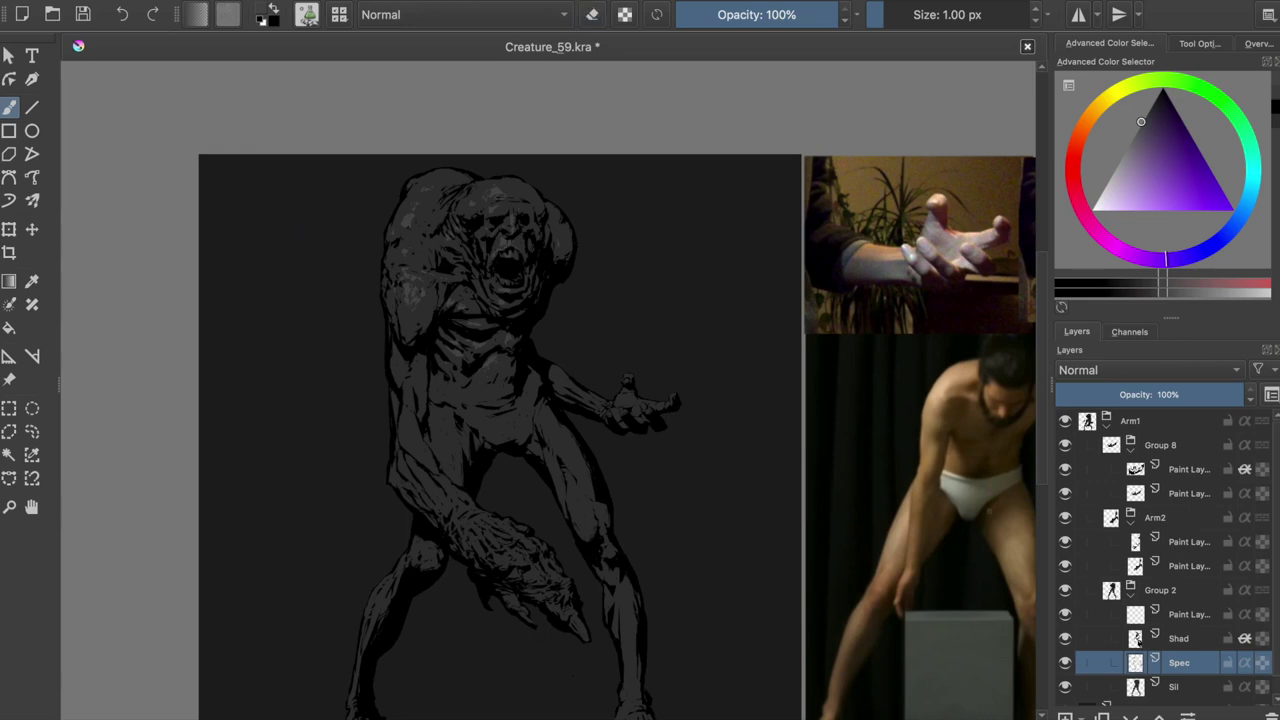
Step: Move the Spec layer into the Arm2 group and reselect it there
left_click(1140, 469)
left_click_drag(1127, 525, 1130, 556)
key("e")
left_click(1170, 662)
left_click(1175, 687)
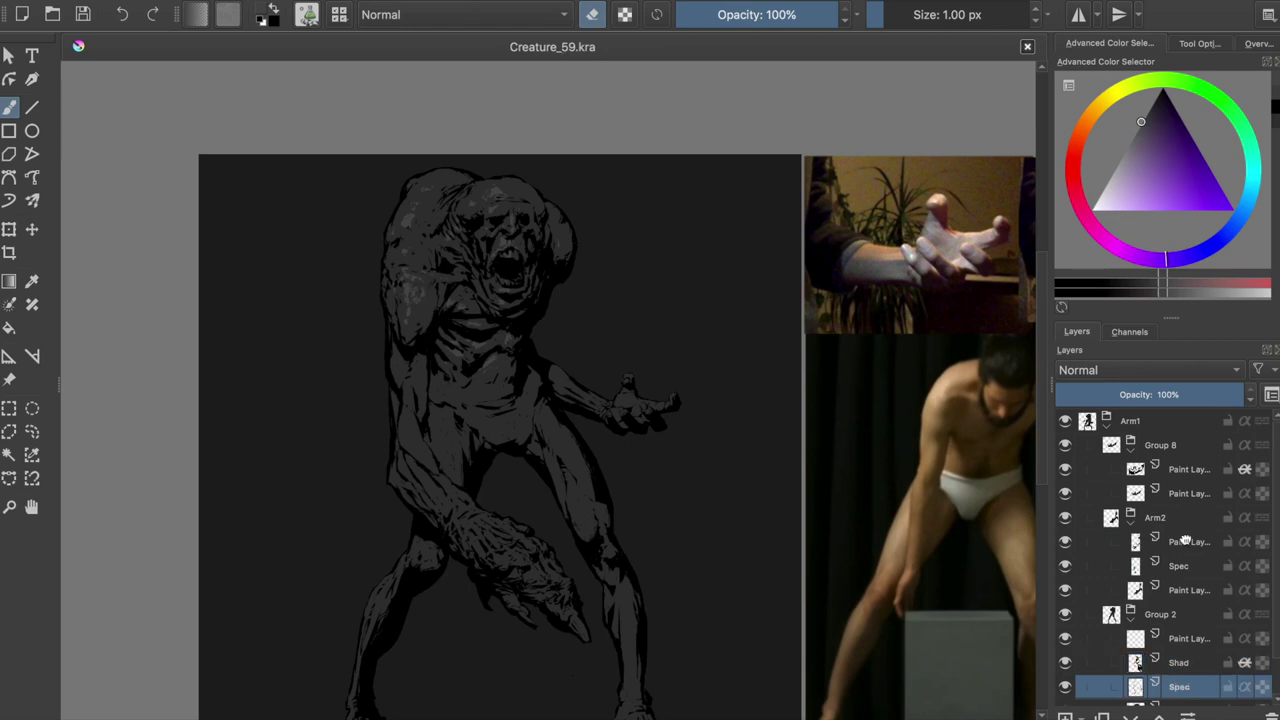
left_click(1178, 566)
key("e")
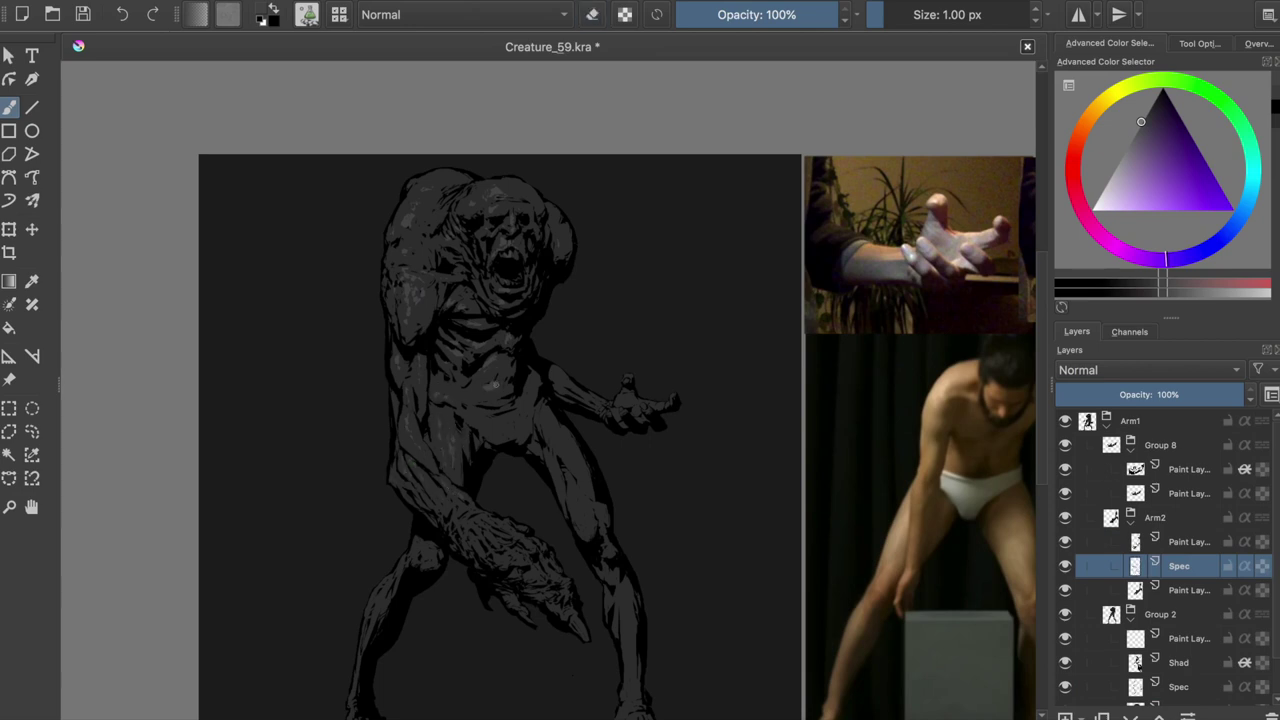
Step: Save, then erase a small dab of highlight on the Spec layer
key("ctrl+s")
key("e")
key("ctrl+s")
left_click(432, 548)
key("e")
left_click(435, 485)
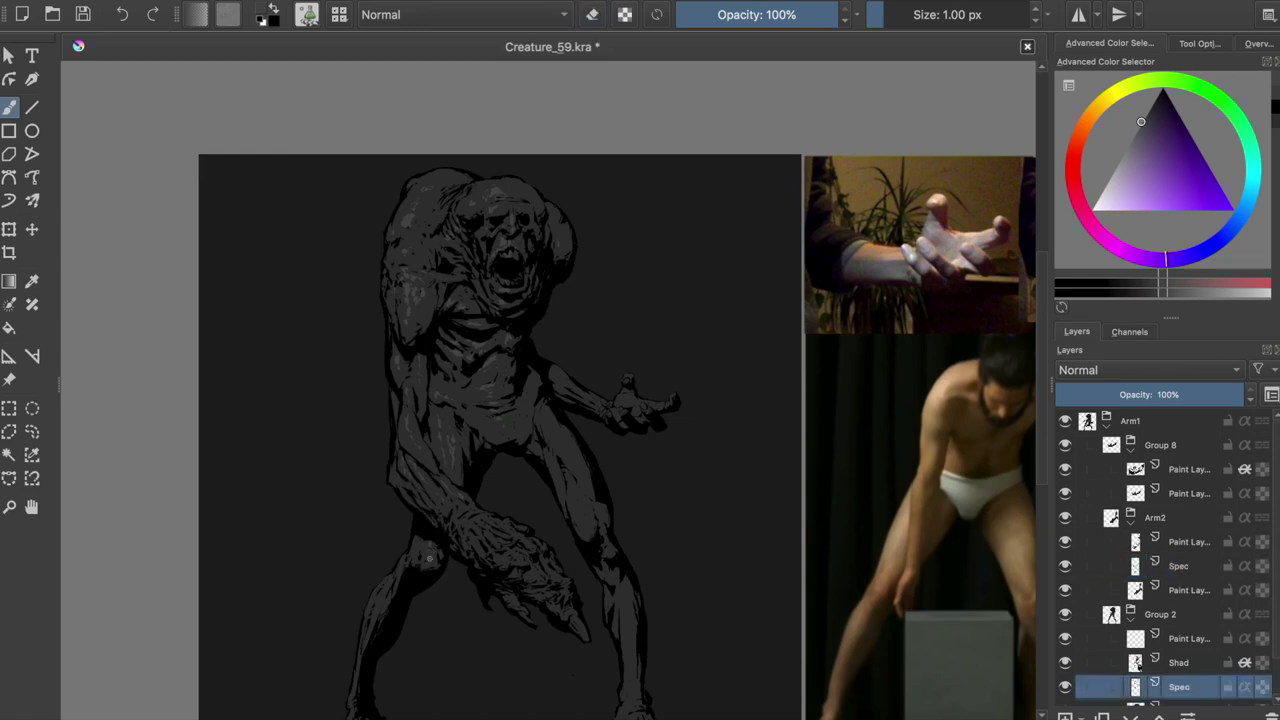
Step: Mirror the view to check the shading, flip it back and zoom in
key("m")
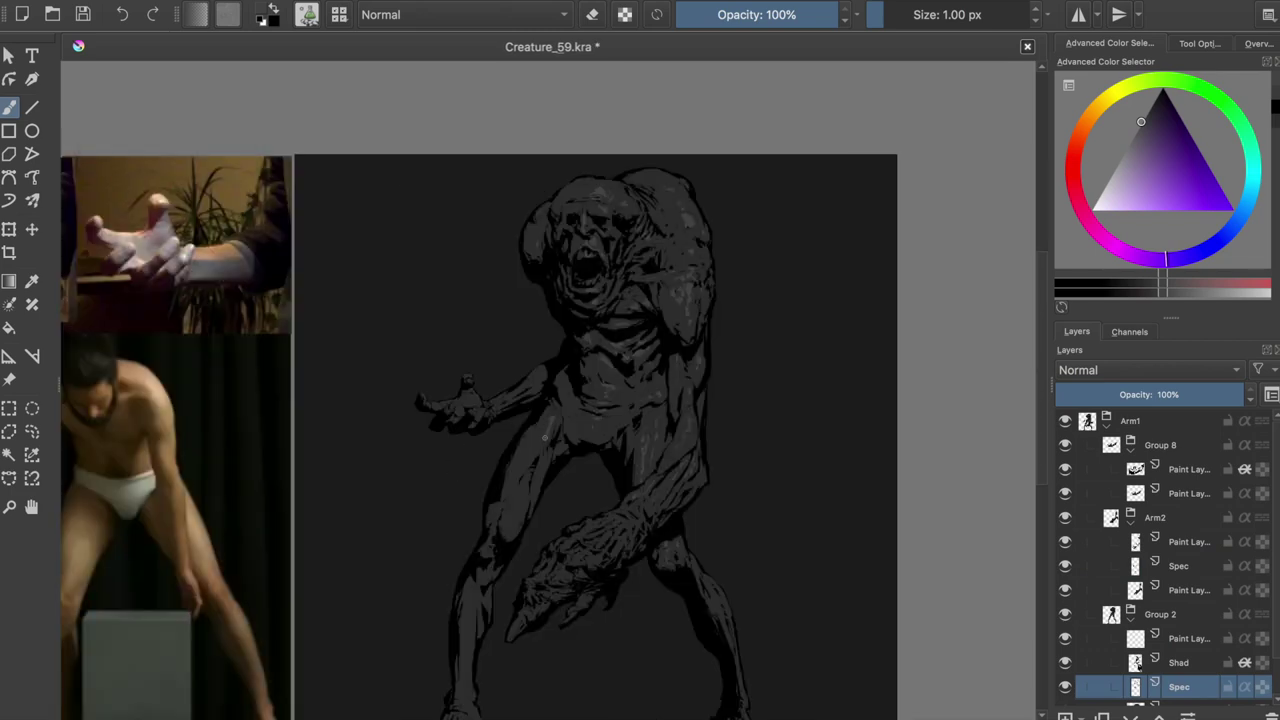
key("e")
key("e")
key("e")
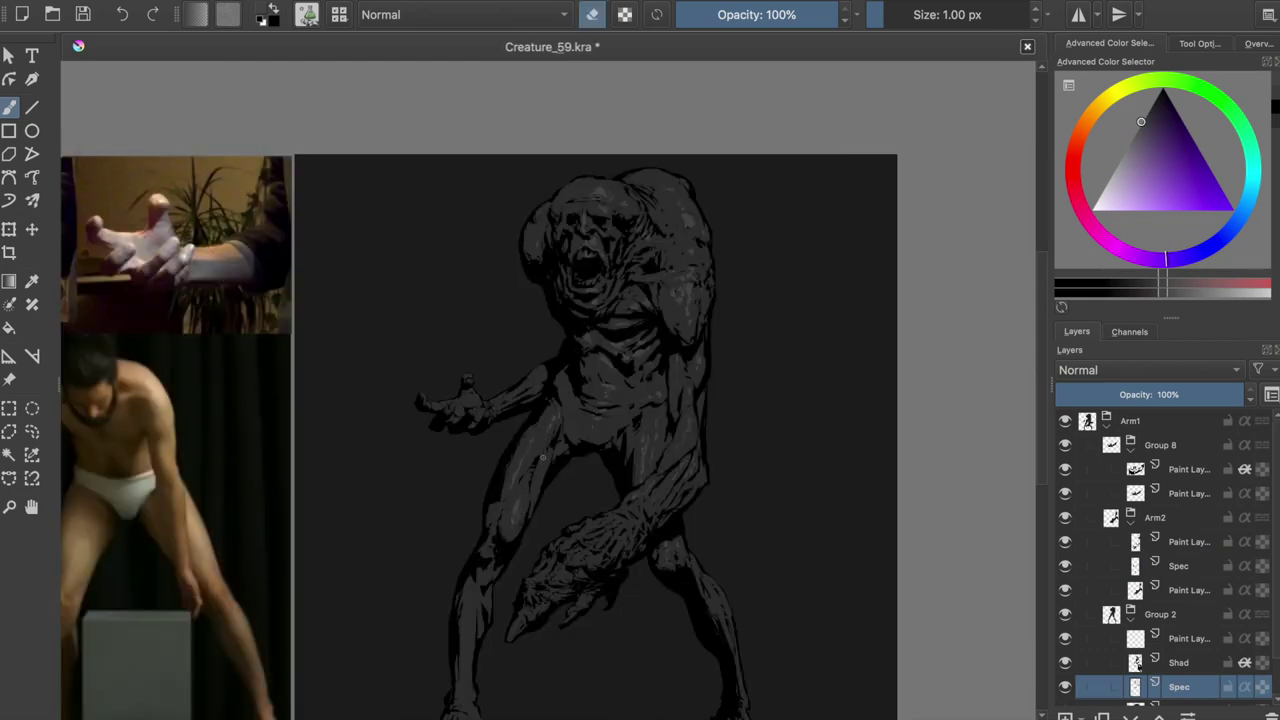
key("e")
key("m")
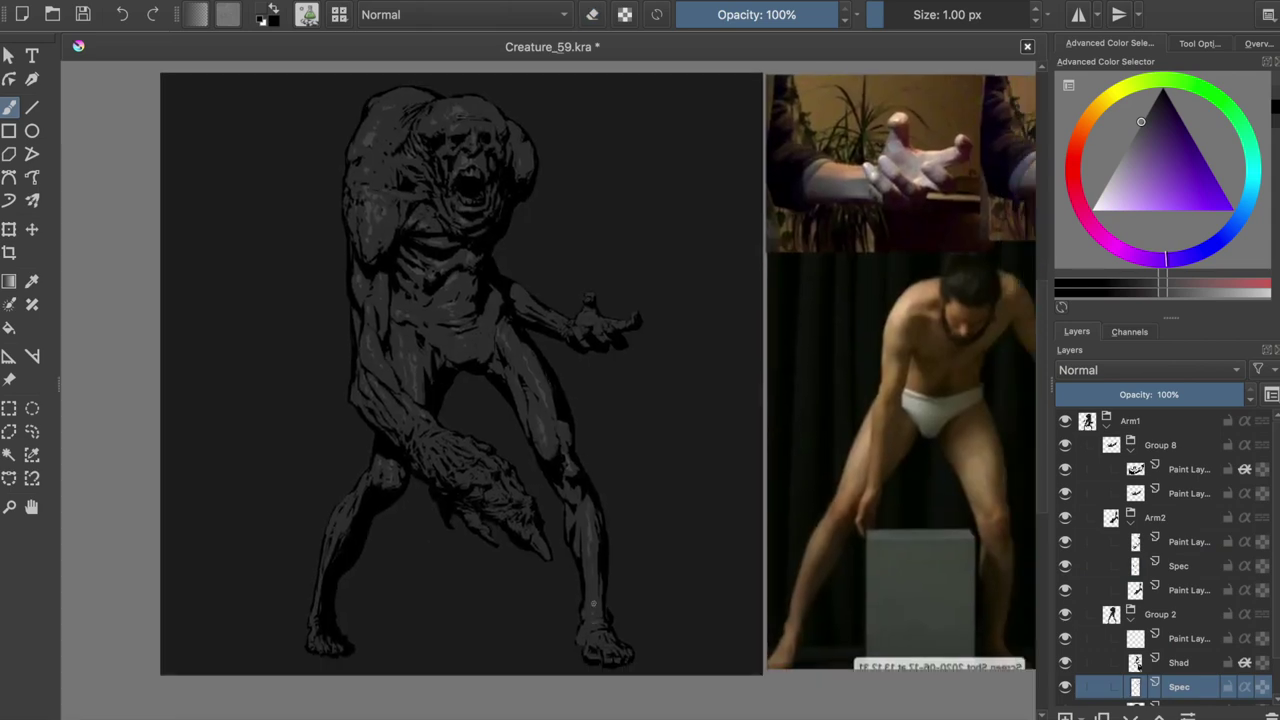
scroll(571, 255, "up", 5)
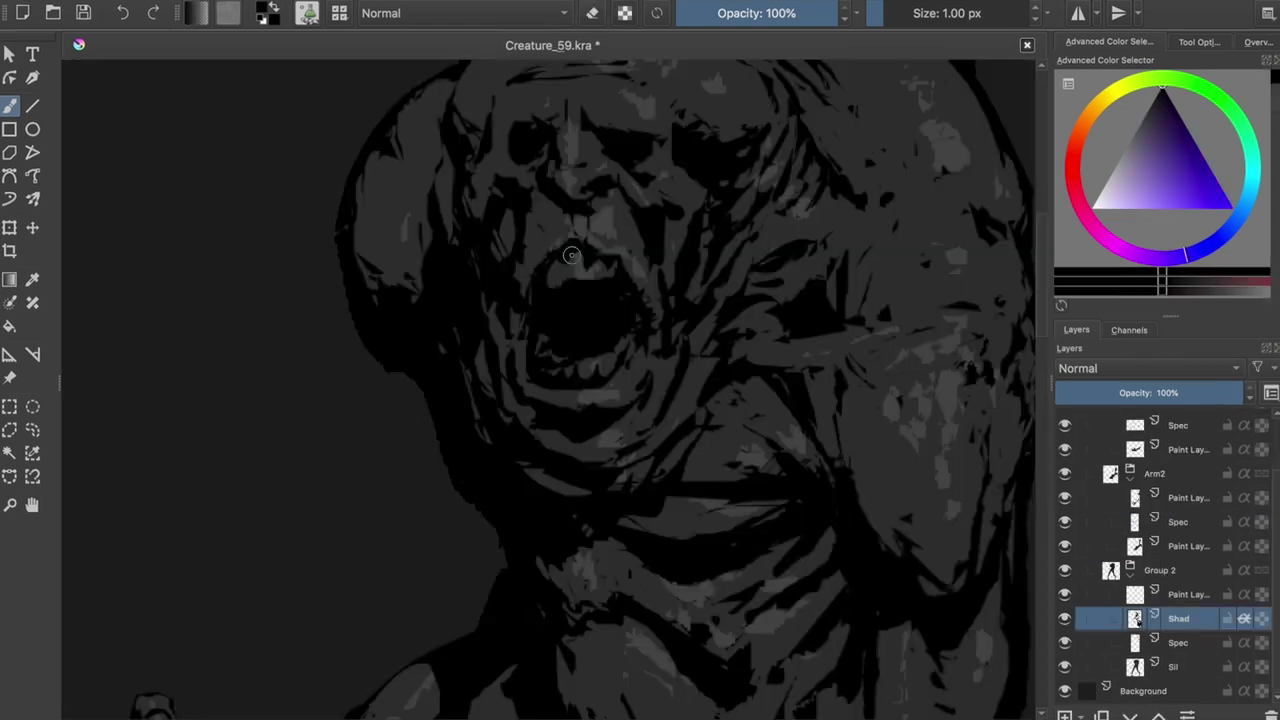
key("e")
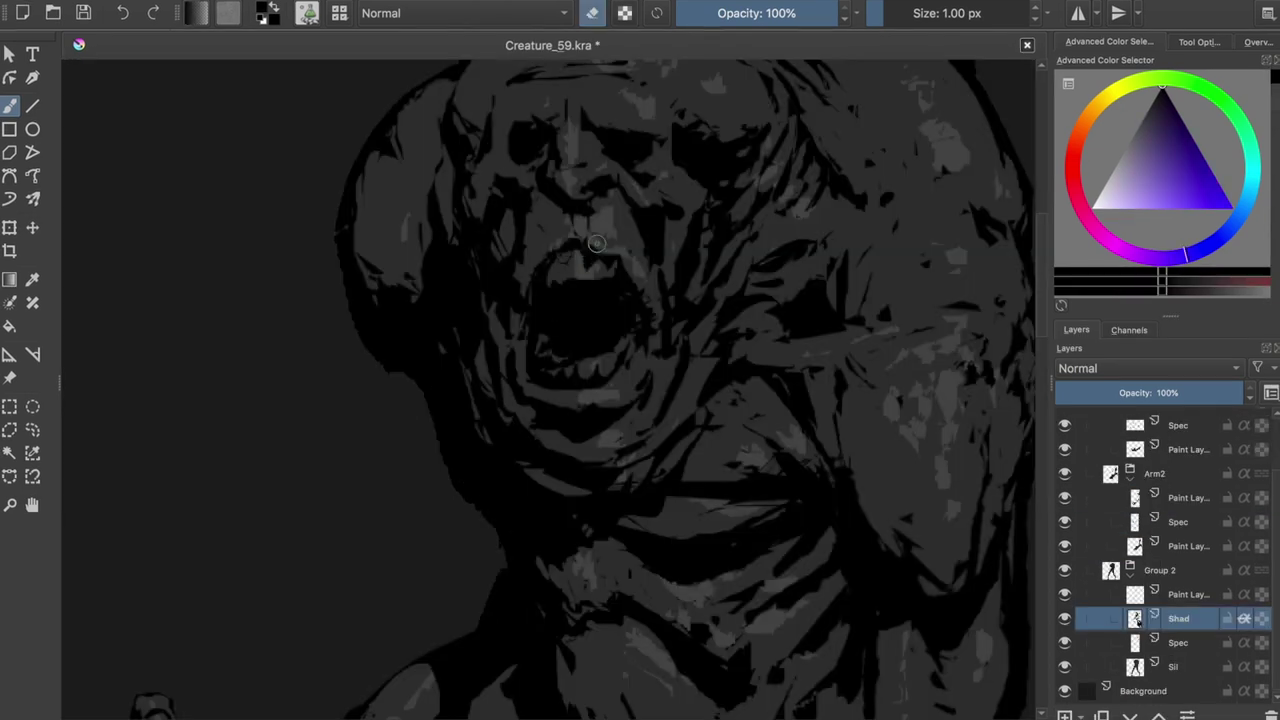
key("e")
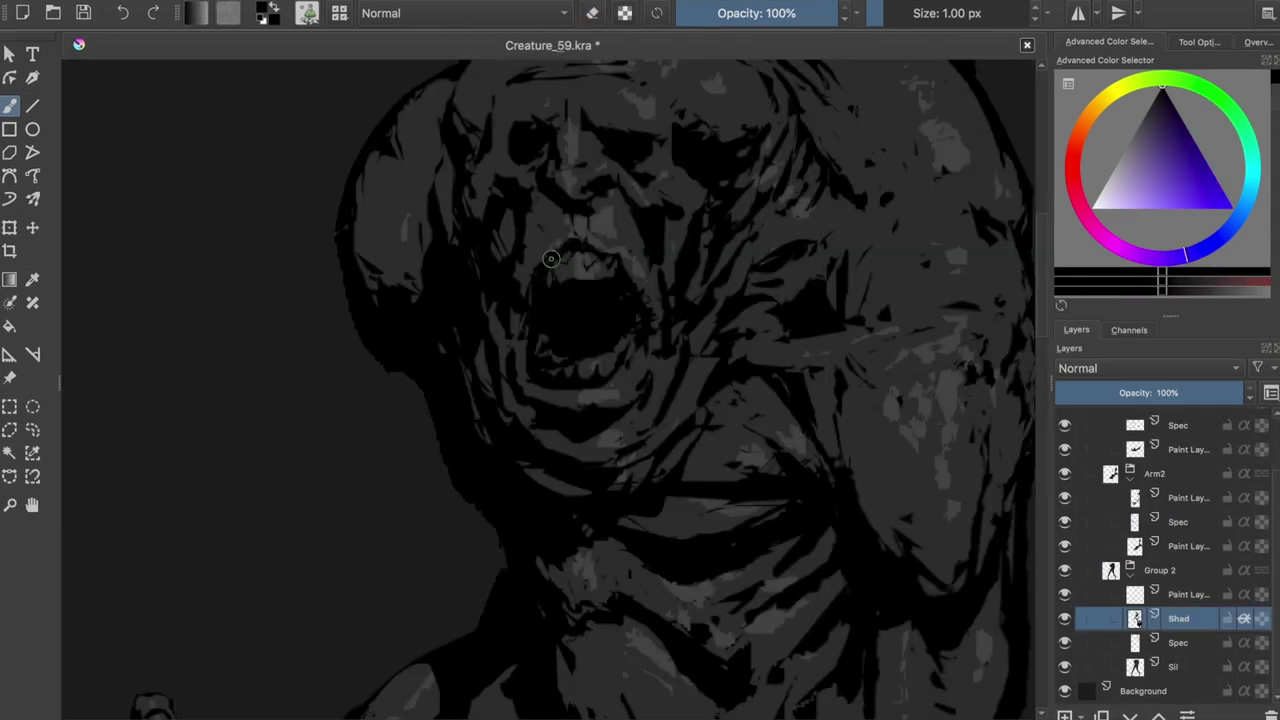
Step: Pick lighter grey then black, and ready the eraser while zooming on the mouth
left_click(550, 260, "ctrl")
scroll(545, 191, "up", 1)
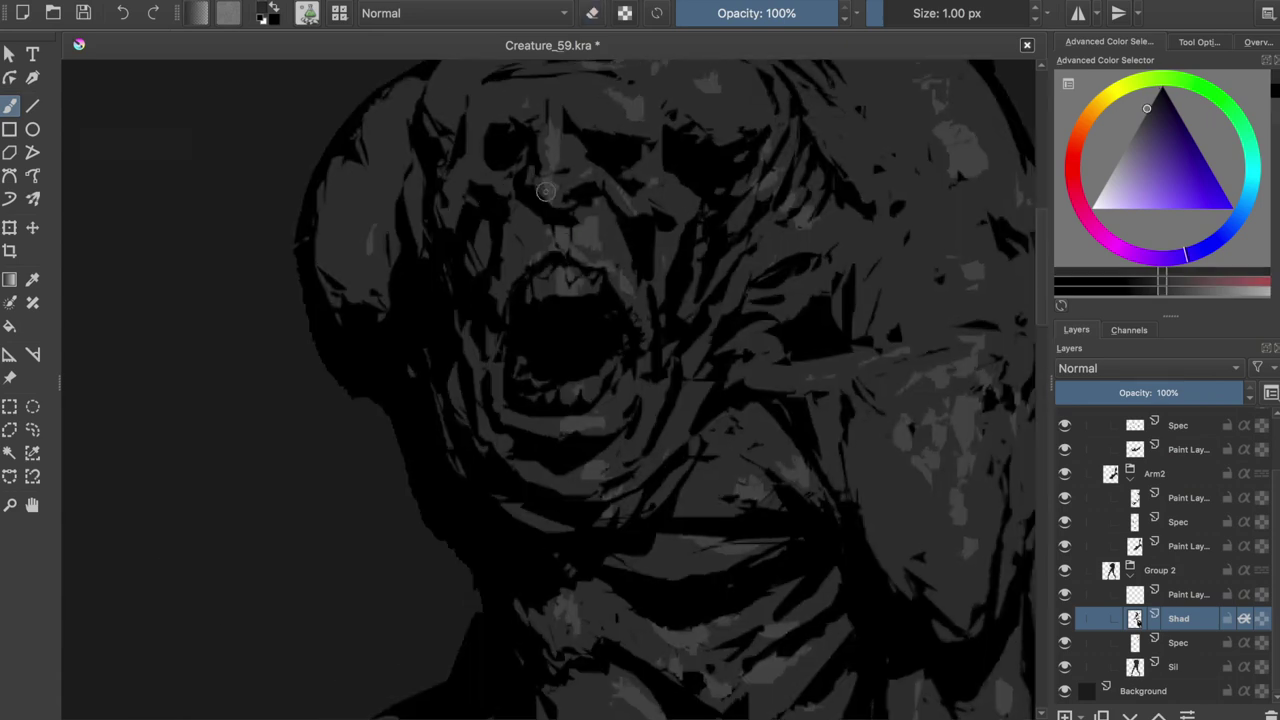
left_click(543, 329, "ctrl")
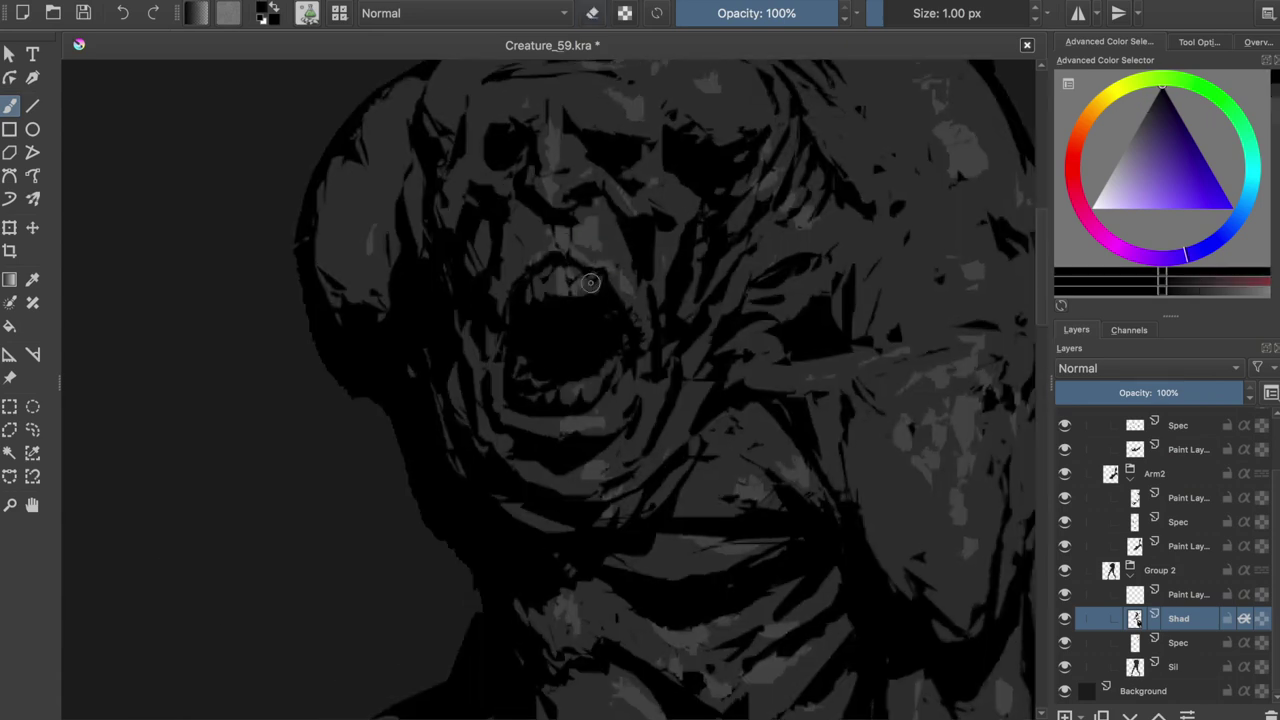
key("e")
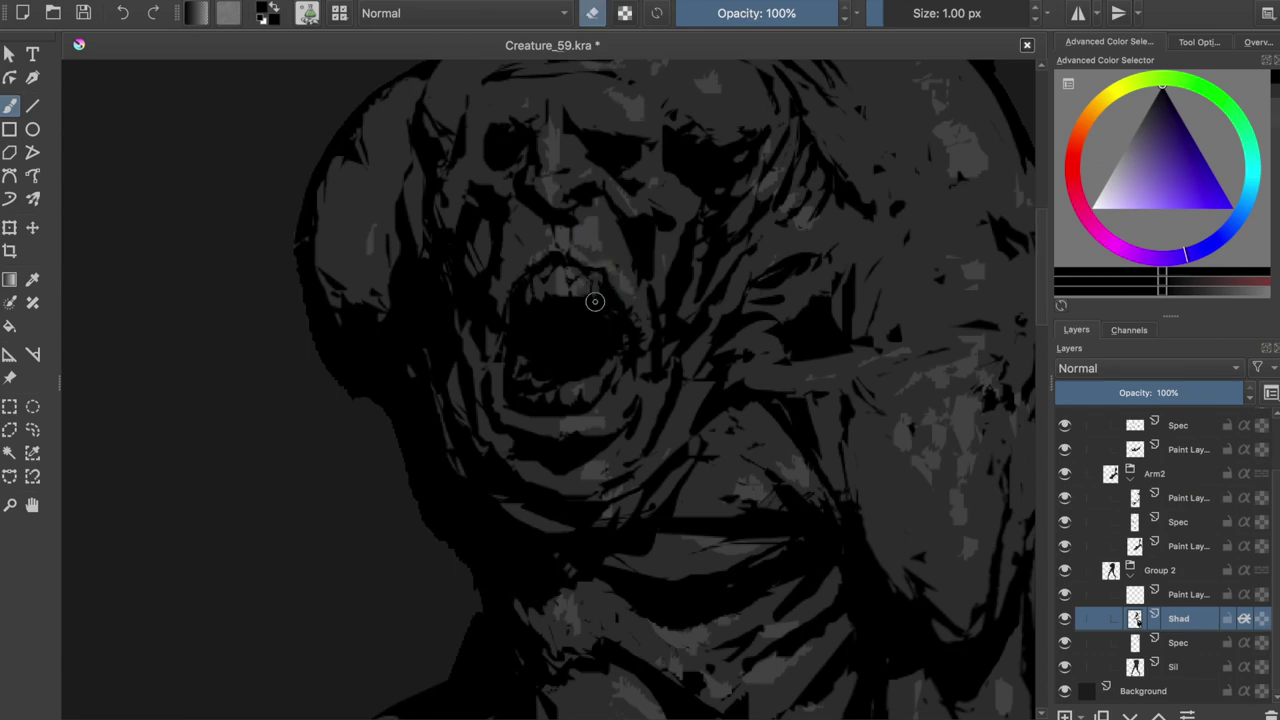
scroll(619, 255, "down", 2)
scroll(608, 300, "up", 3)
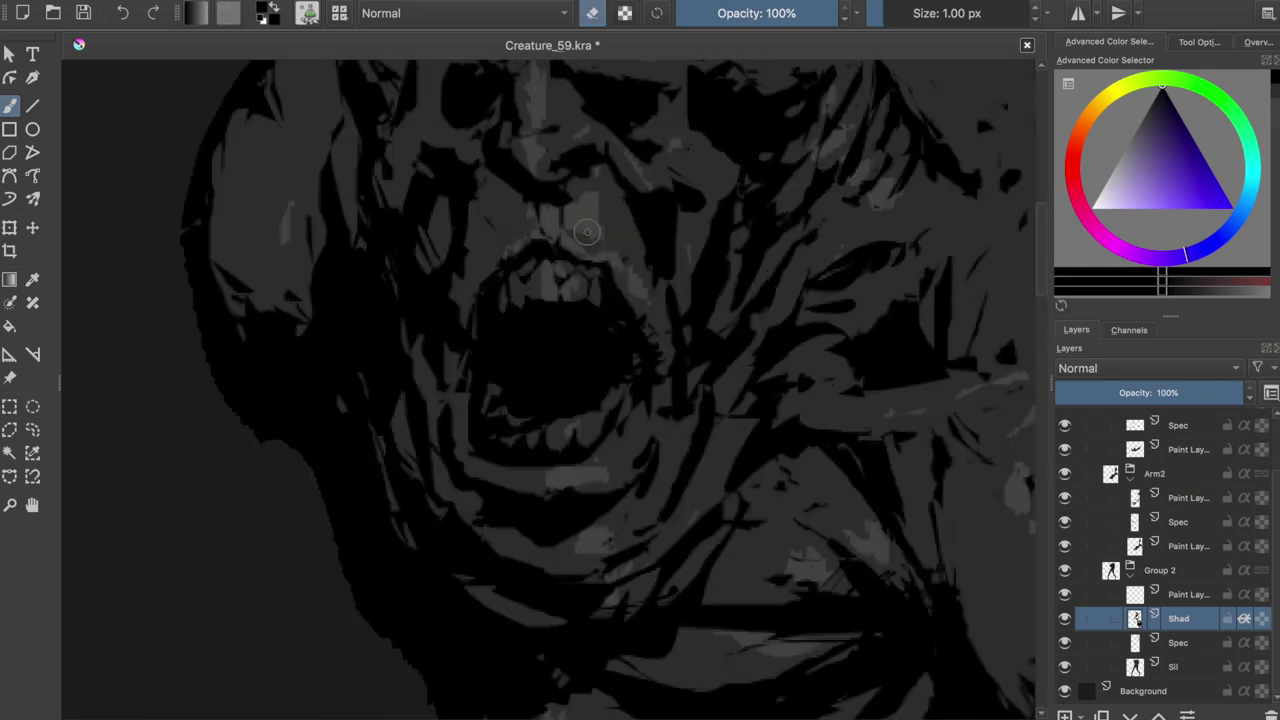
scroll(540, 255, "down", 3)
scroll(500, 240, "up", 2)
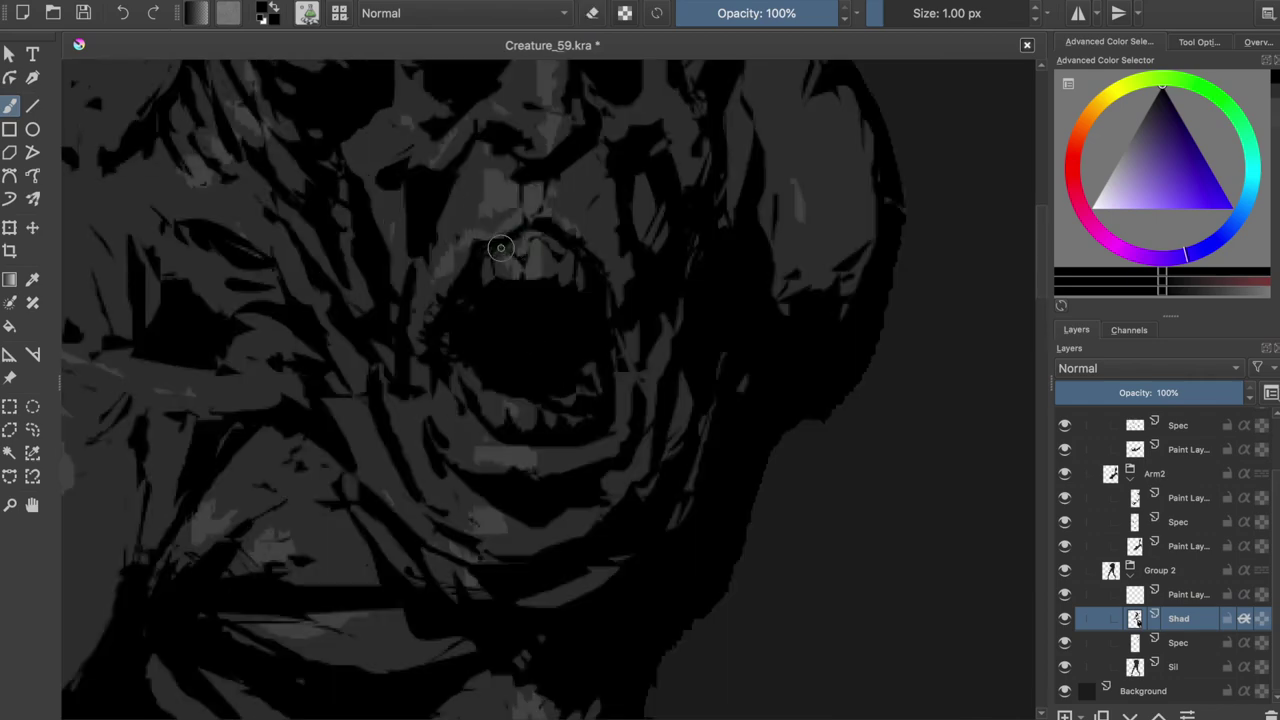
scroll(592, 224, "down", 3)
scroll(540, 270, "up", 3)
scroll(500, 310, "up", 2)
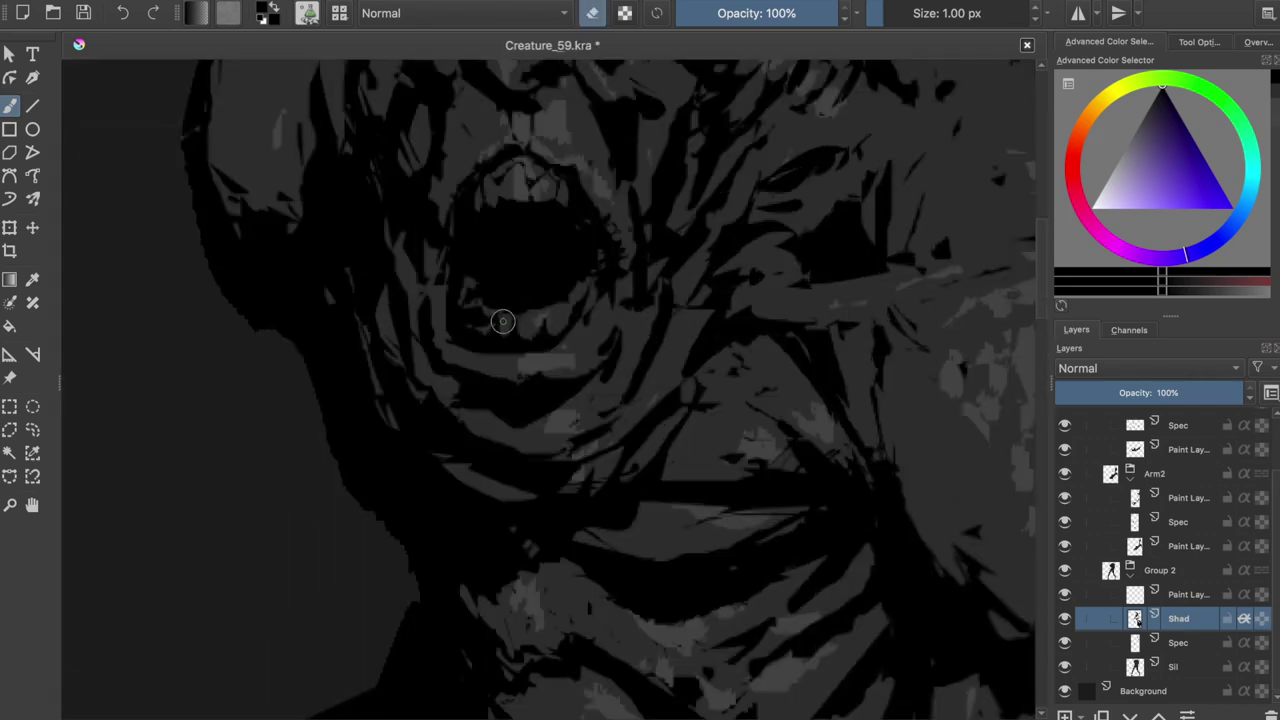
key("e")
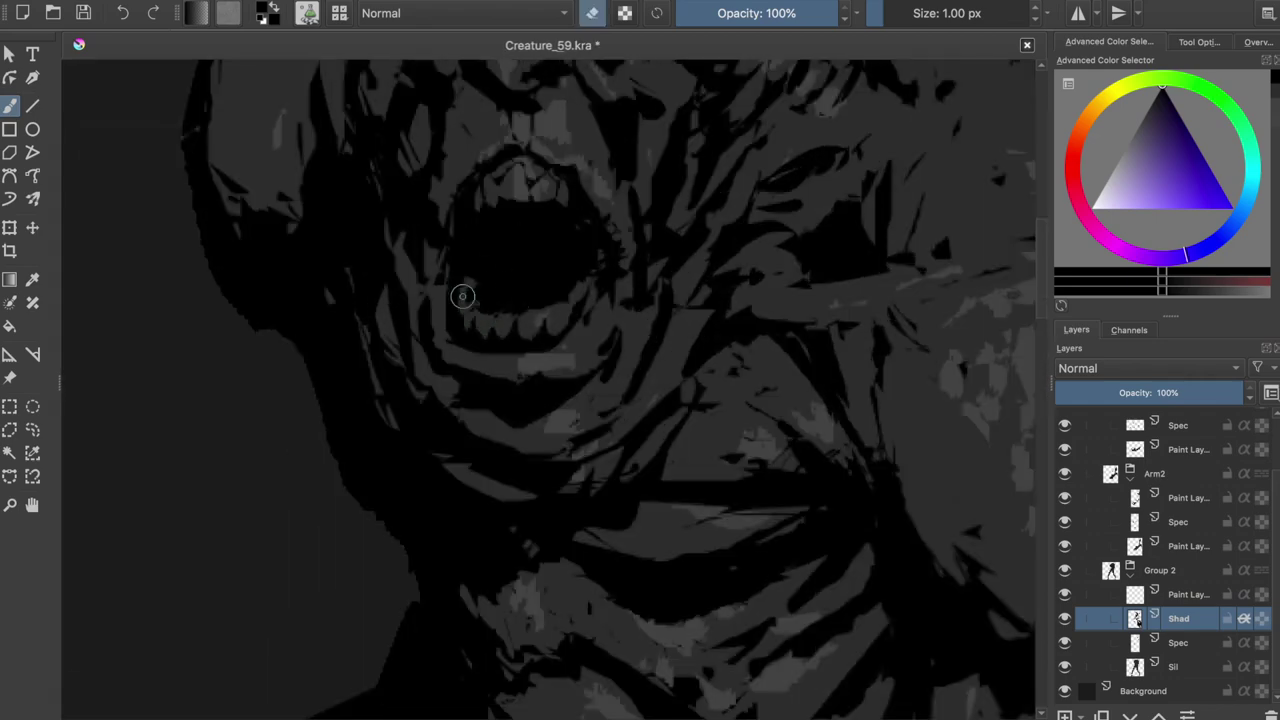
Step: Erase shadow under the mouth on the Shad layer to reveal the teeth, and save
mouse_move(457, 286)
left_mouse_down()
mouse_move(457, 309)
mouse_move(550, 330)
mouse_move(580, 306)
left_mouse_up()
key("e")
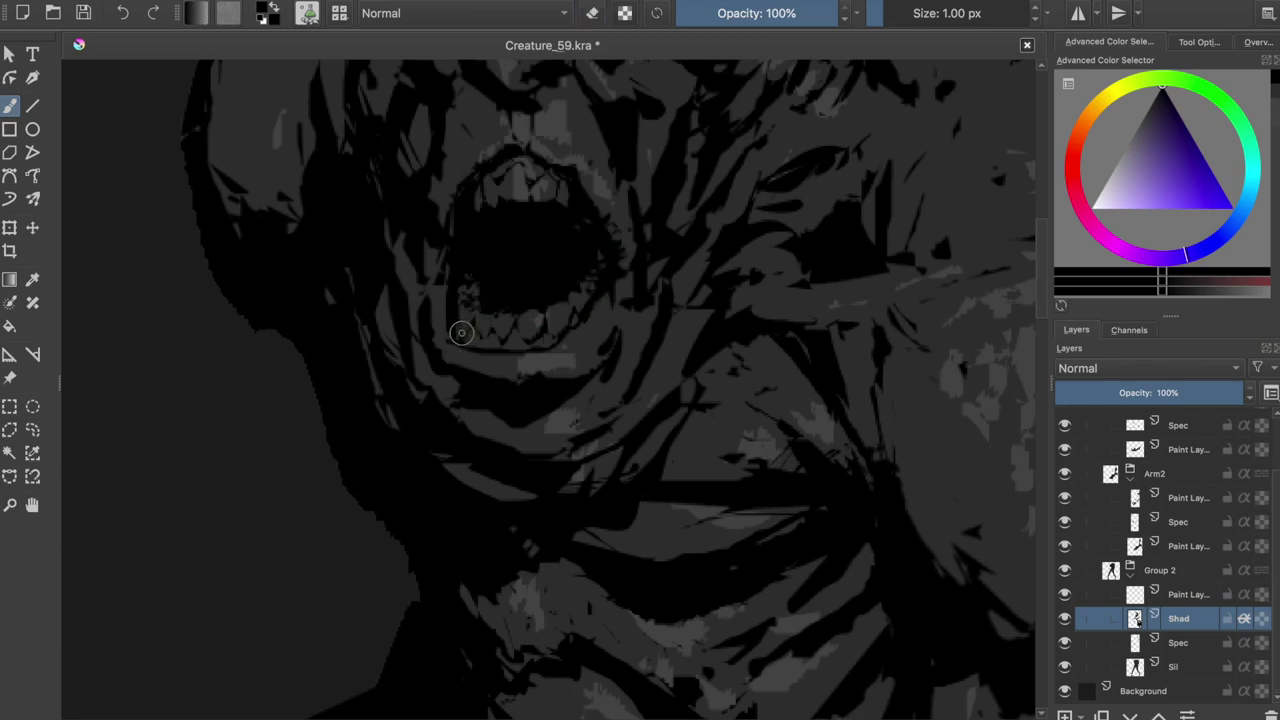
scroll(578, 233, "down", 3)
scroll(578, 233, "up", 5)
key("e")
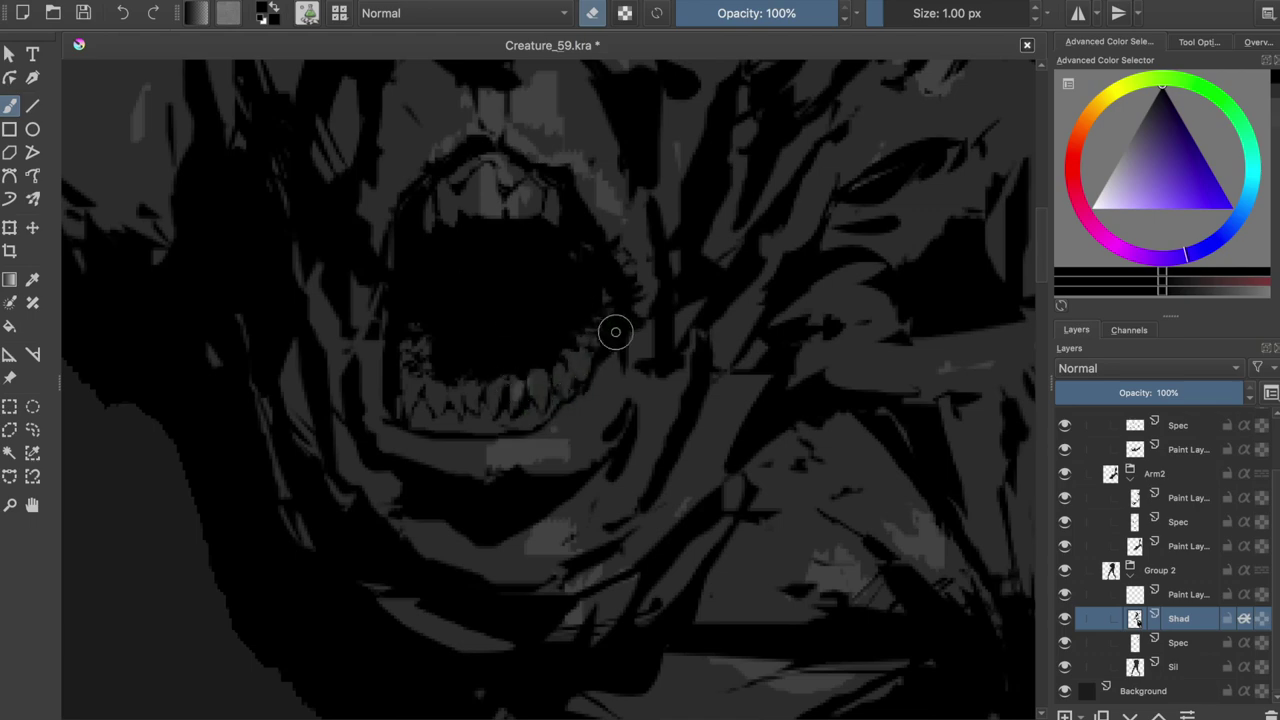
key("ctrl+s")
scroll(570, 236, "down", 2)
scroll(570, 236, "up", 3)
key("e")
Step: On the Spec layer, swap to grey and paint lighter lower teeth
left_click(571, 412)
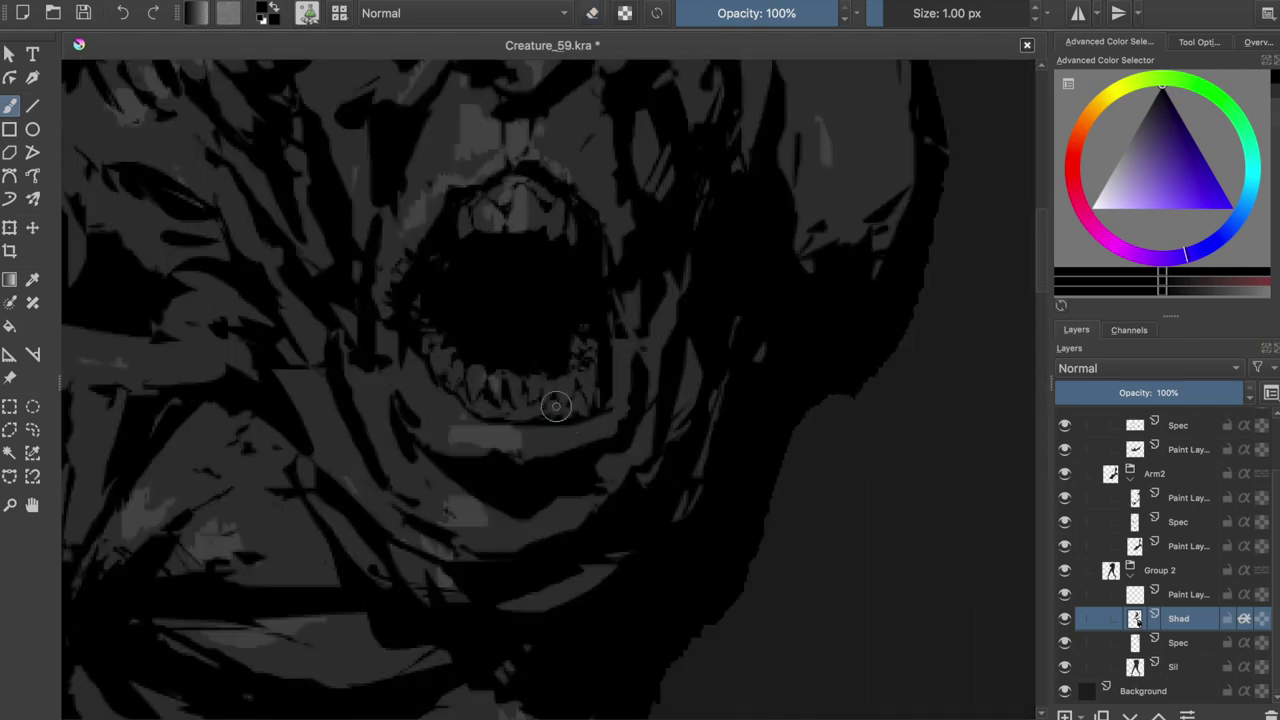
left_click(563, 324, "ctrl")
key("Page_Down")
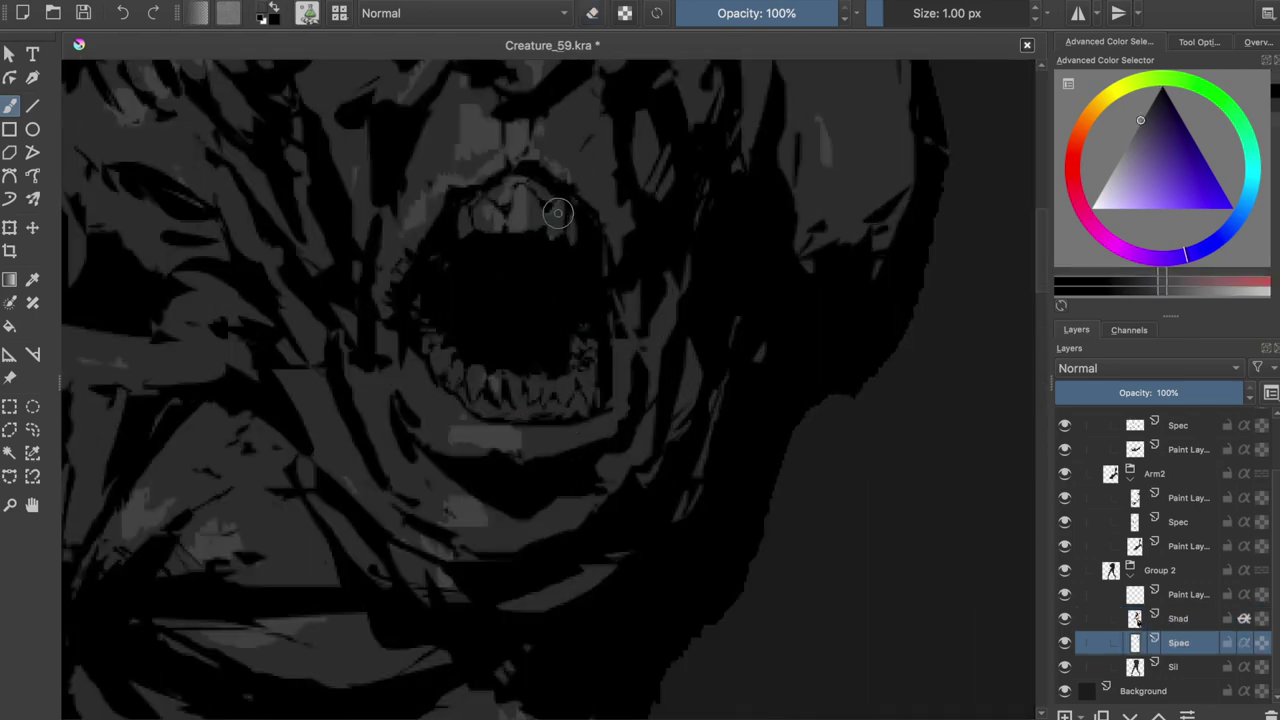
key("ctrl+s")
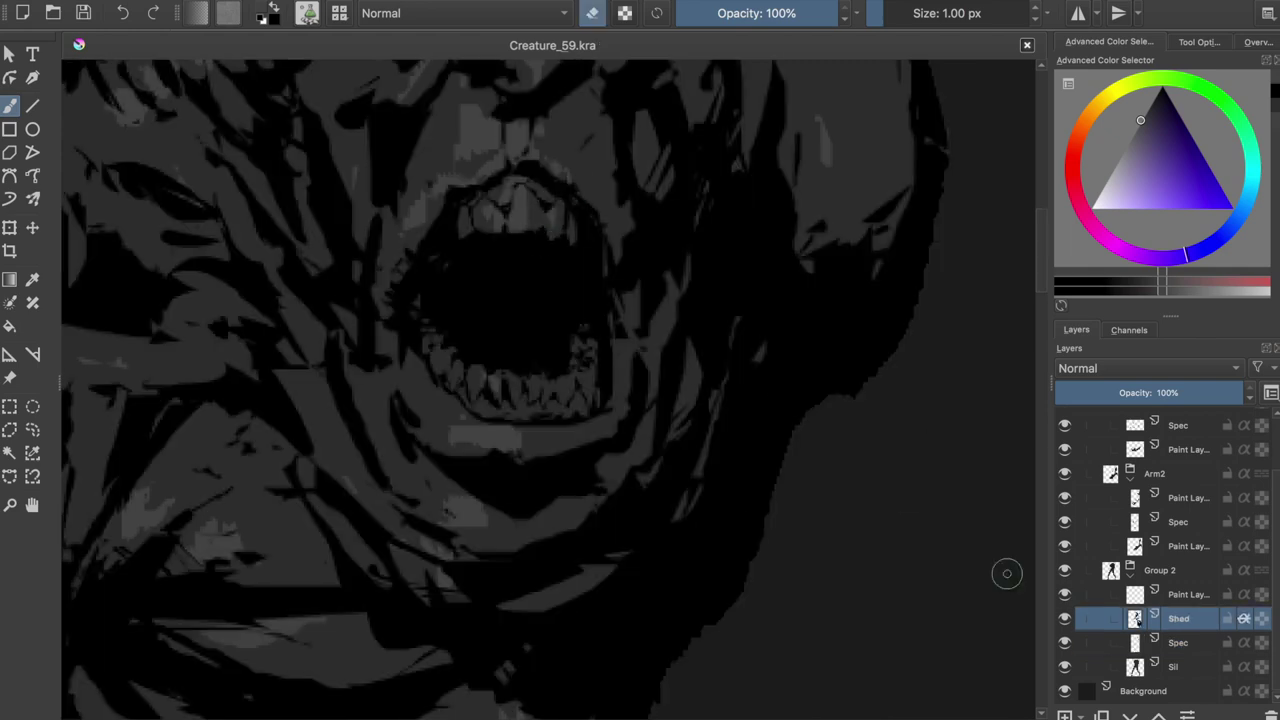
left_click_drag(483, 372, 557, 366)
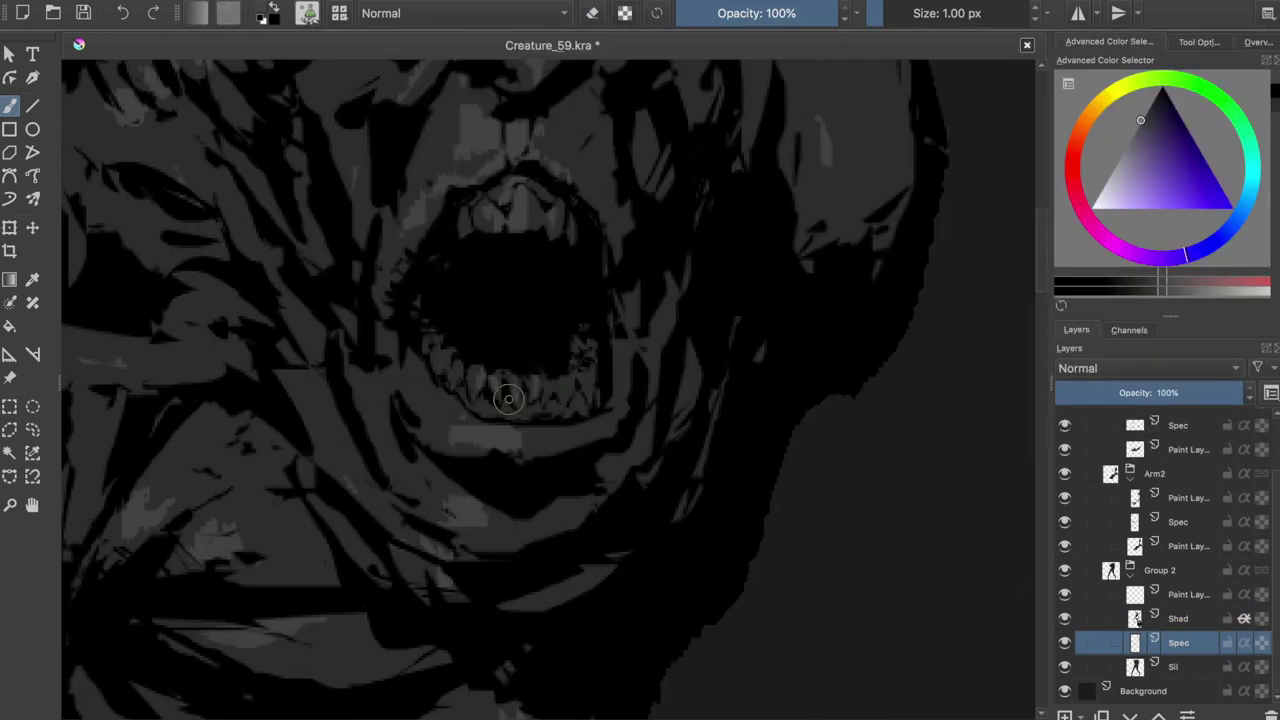
Step: Zoom out to check, then paint small shadow strokes near the teeth on Shad
key("e")
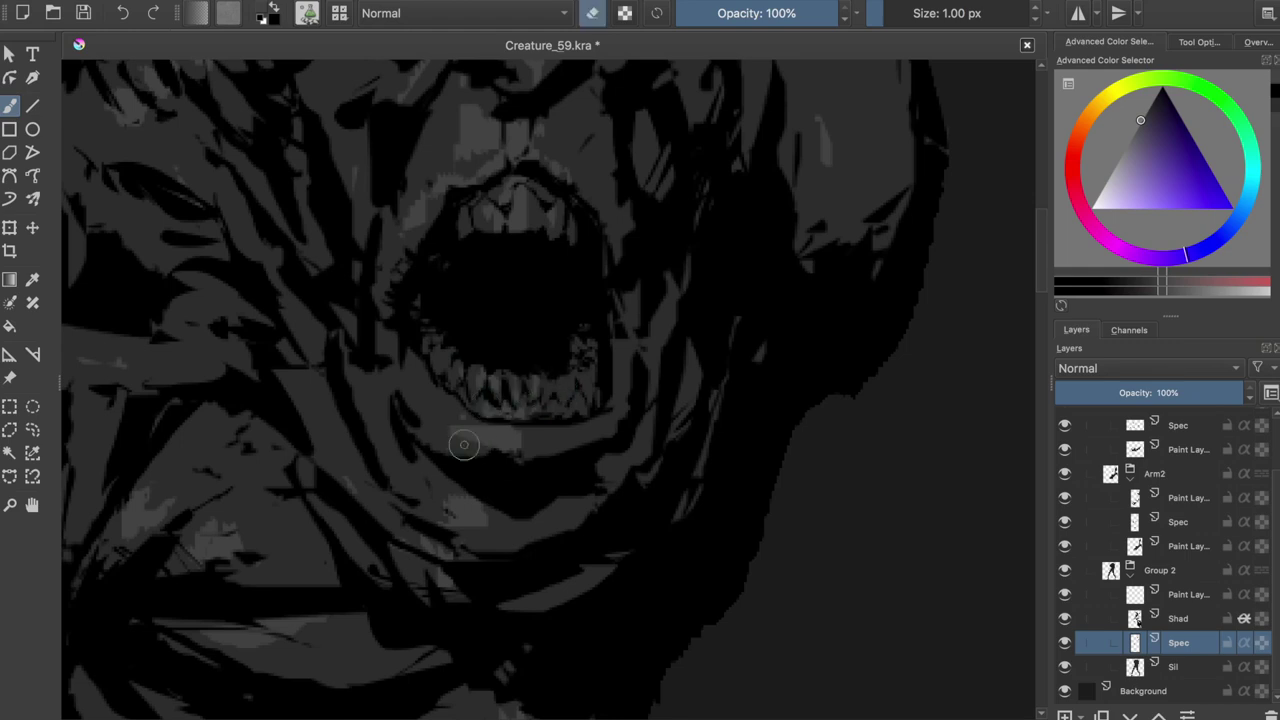
key("e")
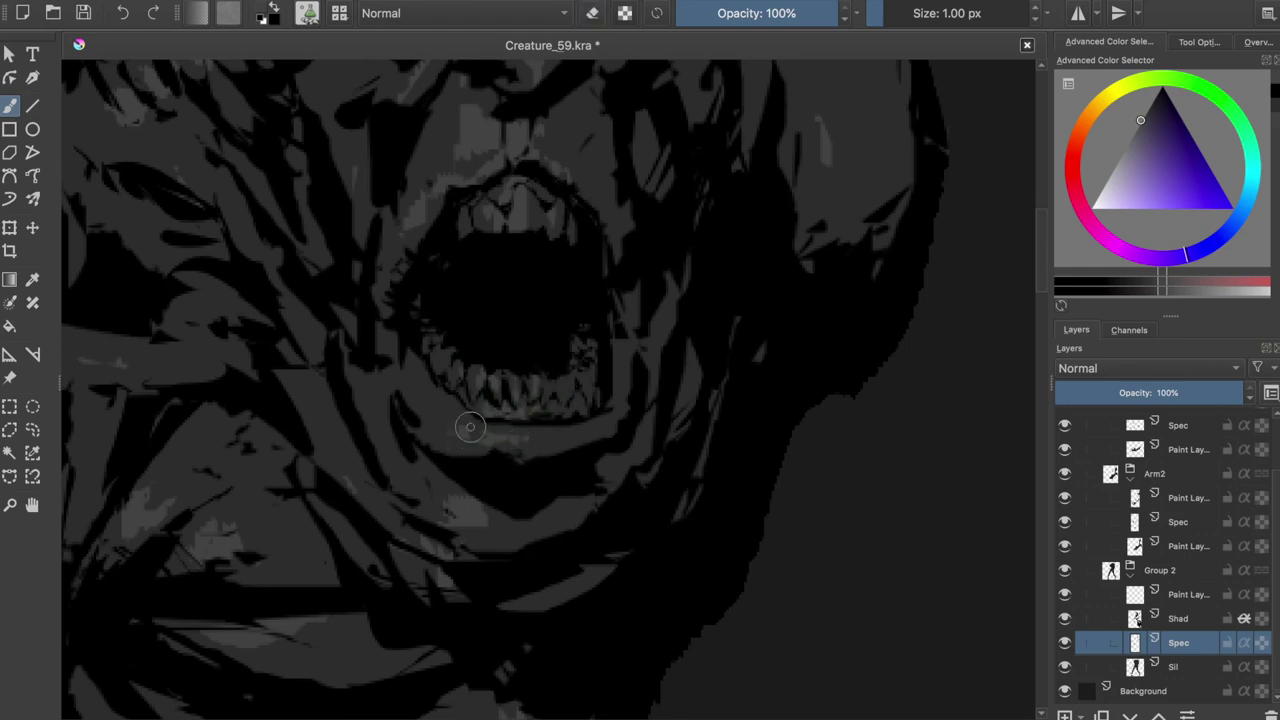
key("minus")
key("ctrl+s")
key("plus")
key("Page_Up")
mouse_move(569, 345)
left_mouse_down()
mouse_move(550, 400)
mouse_move(475, 420)
left_mouse_up()
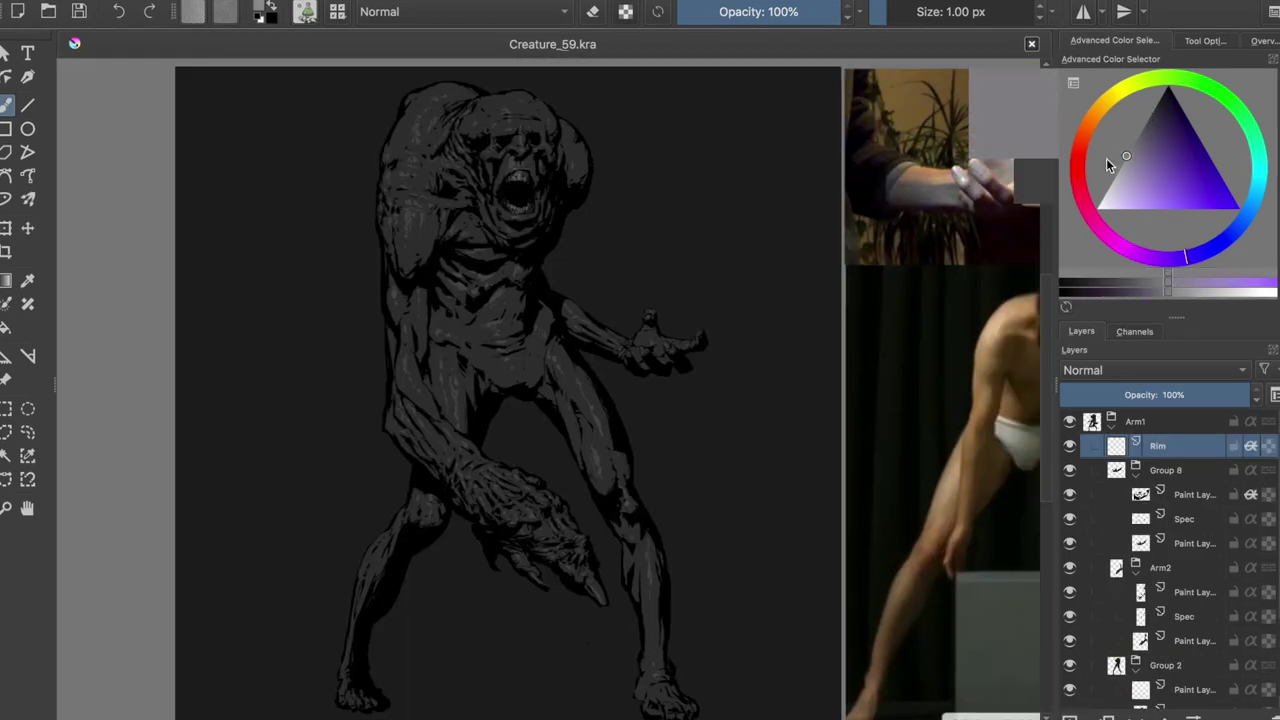
Step: Paint rim-light strokes along the head's right edge and shoulder, checking in mirrored view
left_click_drag(597, 172, 600, 157)
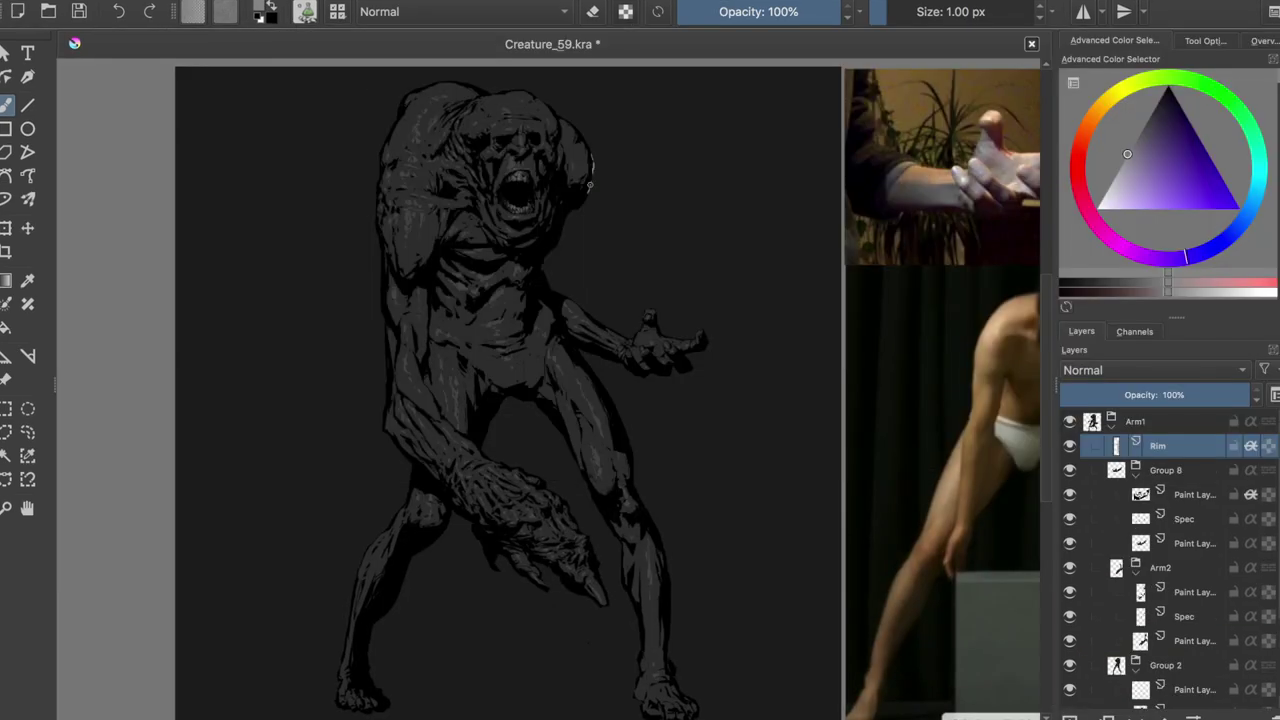
left_click_drag(580, 208, 585, 192)
left_click_drag(549, 246, 558, 218)
key("e")
key("e")
key("m")
key("e")
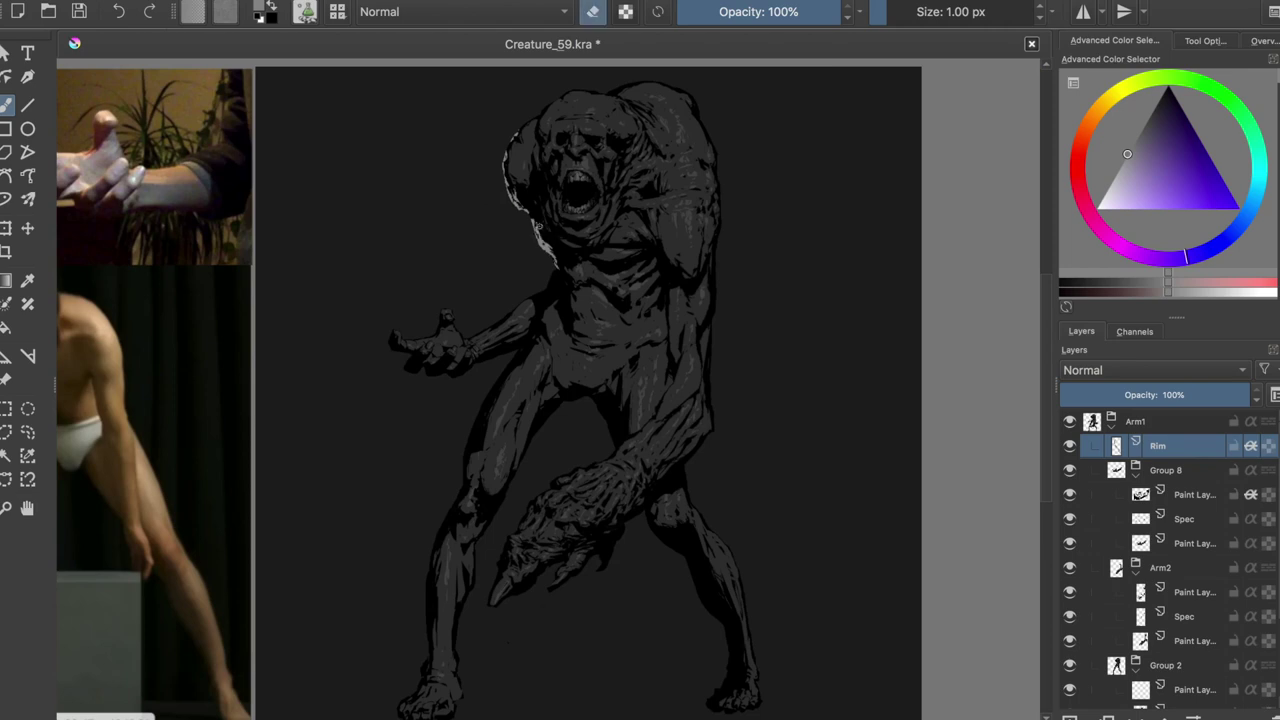
key("e")
key("m")
Step: Add thin rim strokes along the neck and arm edges, erasing the upper arm part
left_click_drag(537, 266, 545, 296)
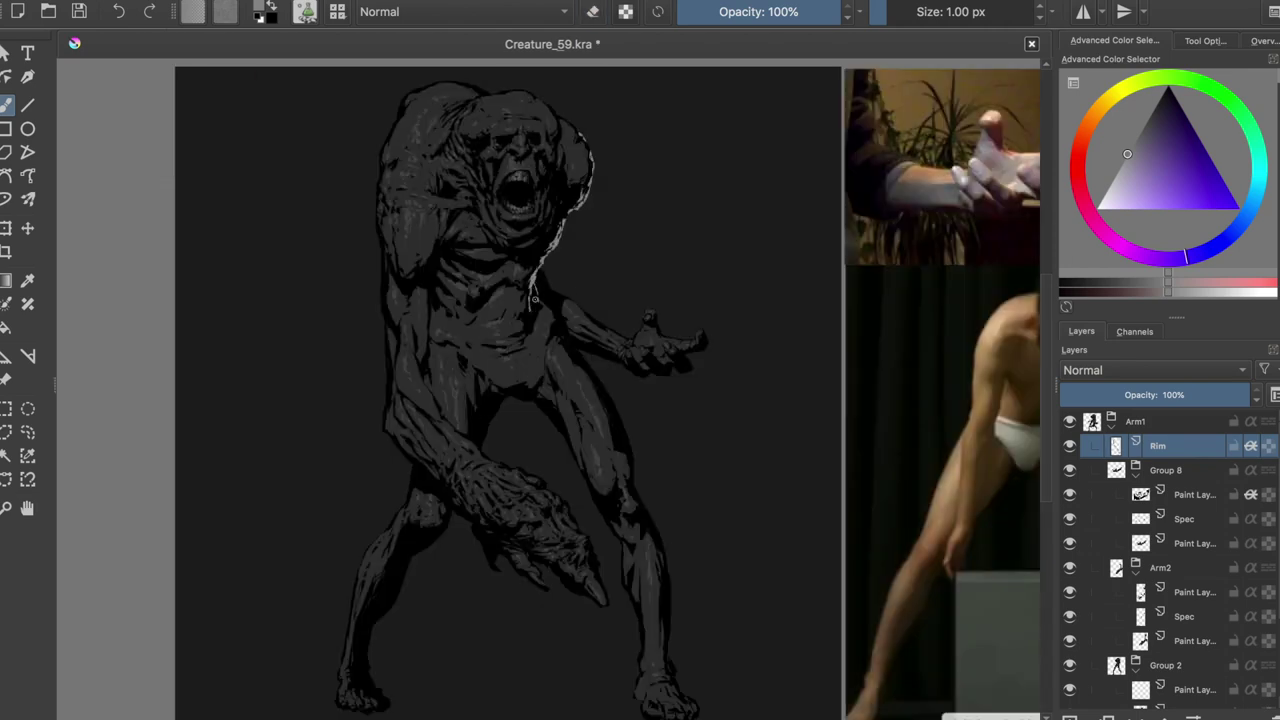
key("m")
left_click_drag(531, 336, 481, 405)
key("e")
left_click_drag(546, 315, 520, 350)
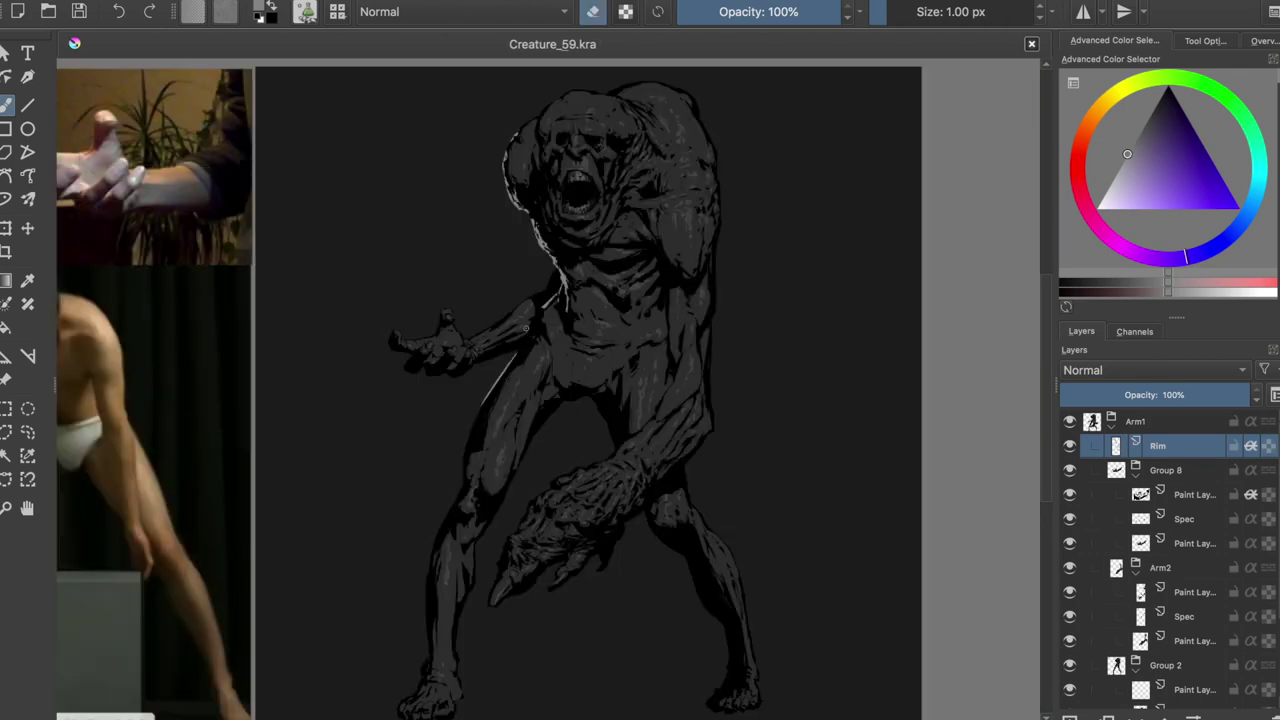
key("e")
left_click_drag(490, 390, 474, 443)
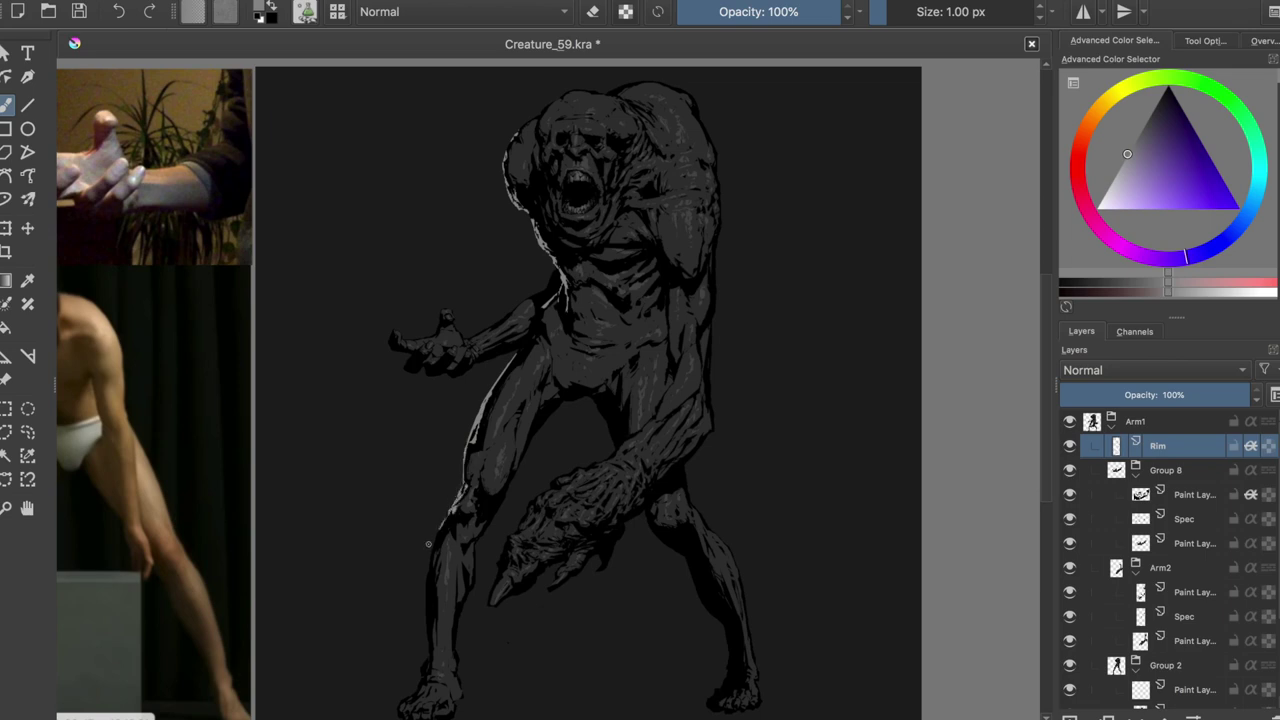
Step: Check the mirrored view, save, and add small bright rim lights on the neck
key("m")
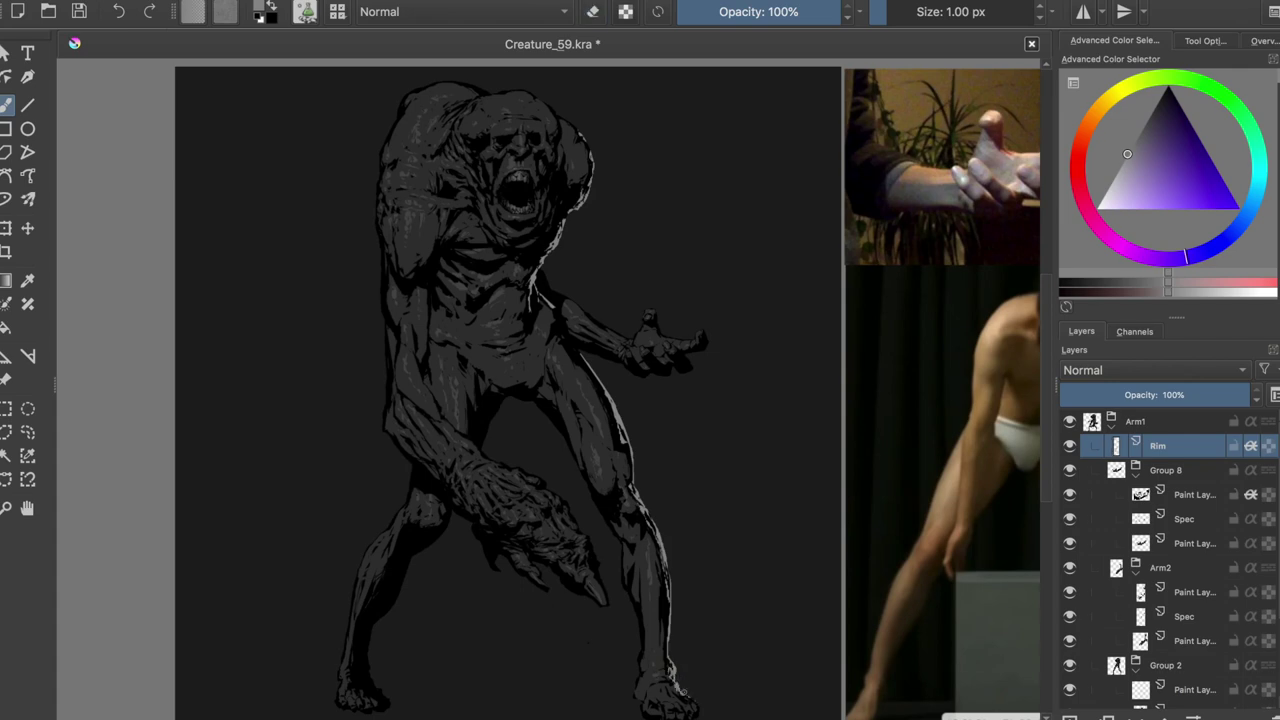
key("m")
key("ctrl+s")
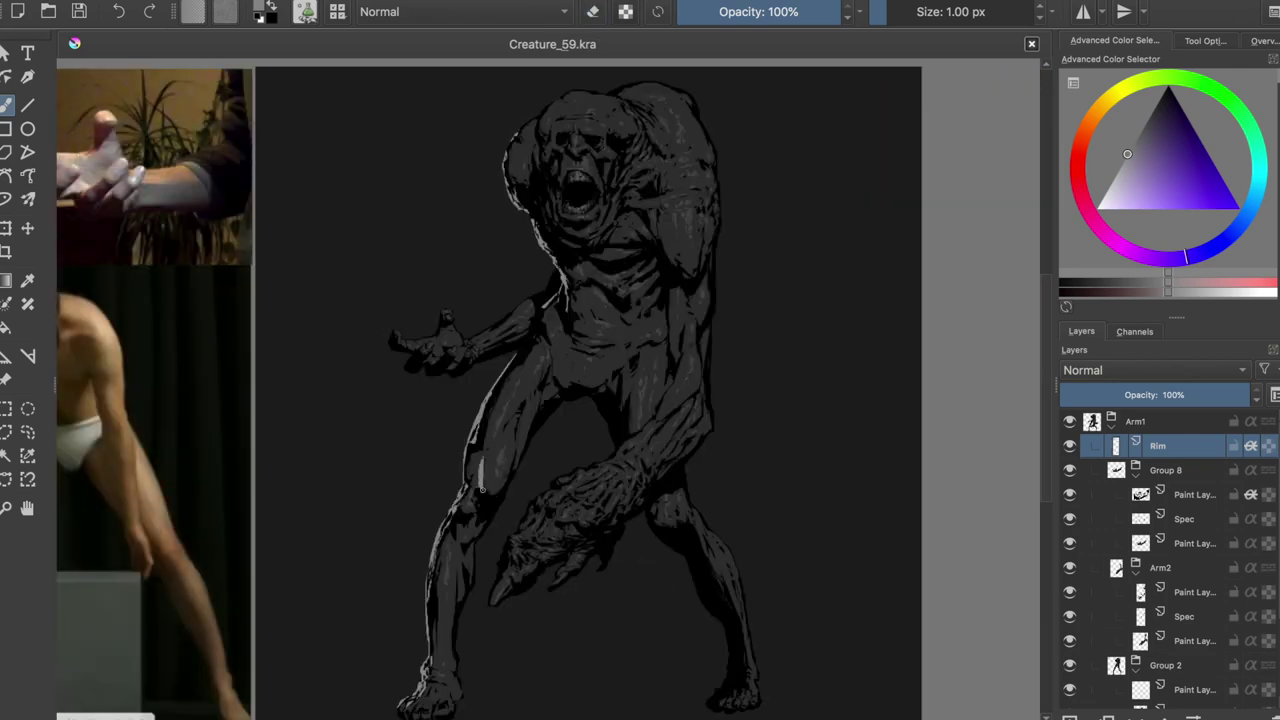
mouse_move(560, 272)
left_mouse_down()
mouse_move(589, 289)
mouse_move(562, 265)
left_mouse_up()
key("m")
key("ctrl+s")
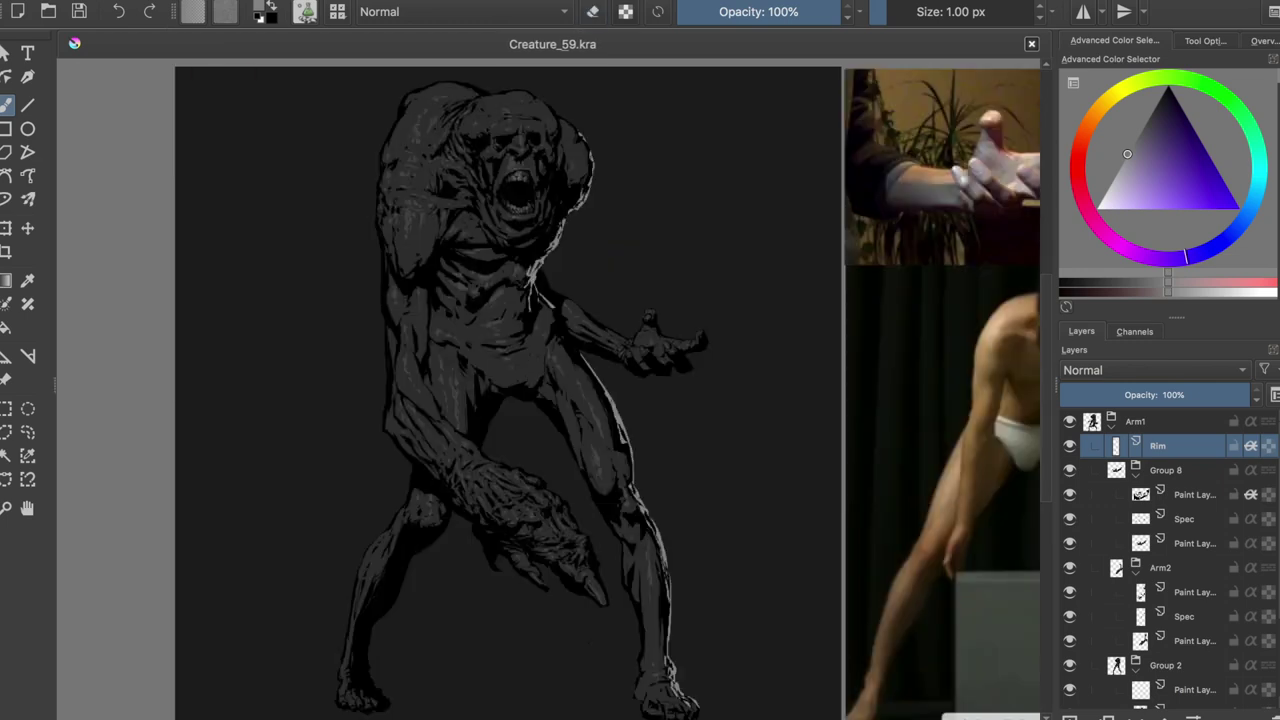
Step: Add another small rim stroke on the neck, mirror to check and save
key("m")
left_click_drag(535, 218, 548, 242)
key("e")
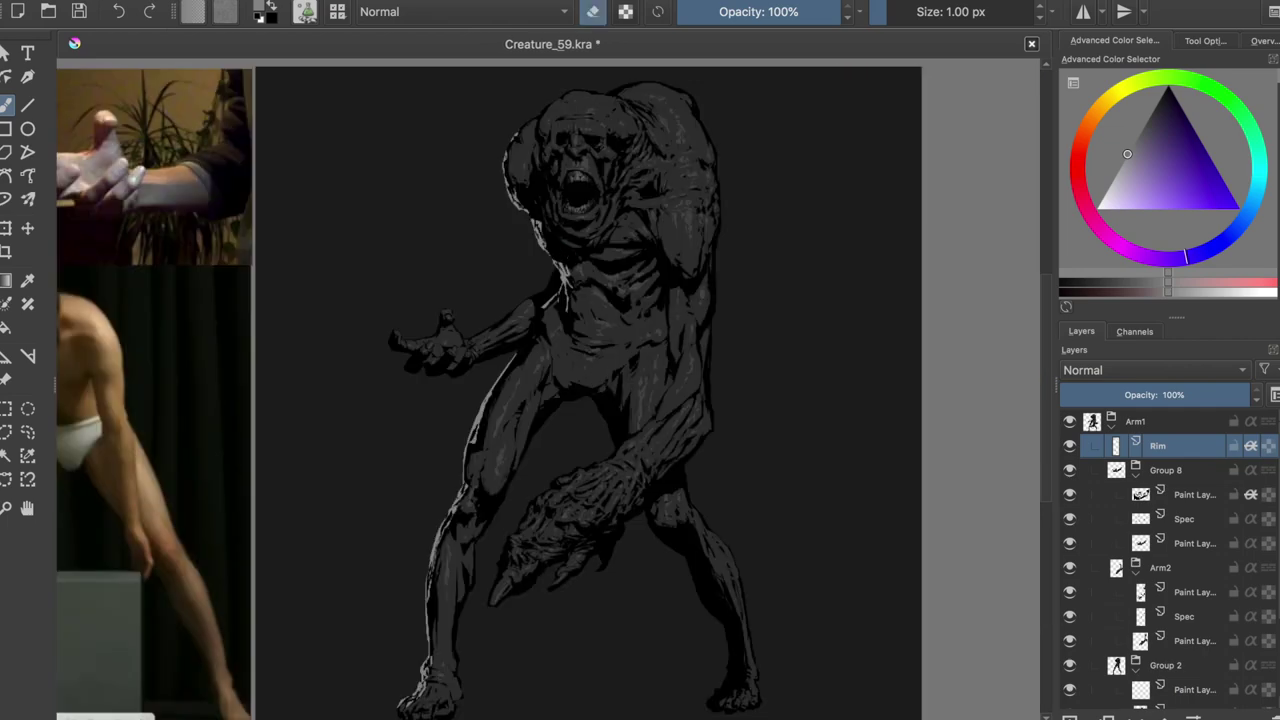
key("m")
key("ctrl+s")
scroll(505, 60, "up", 2)
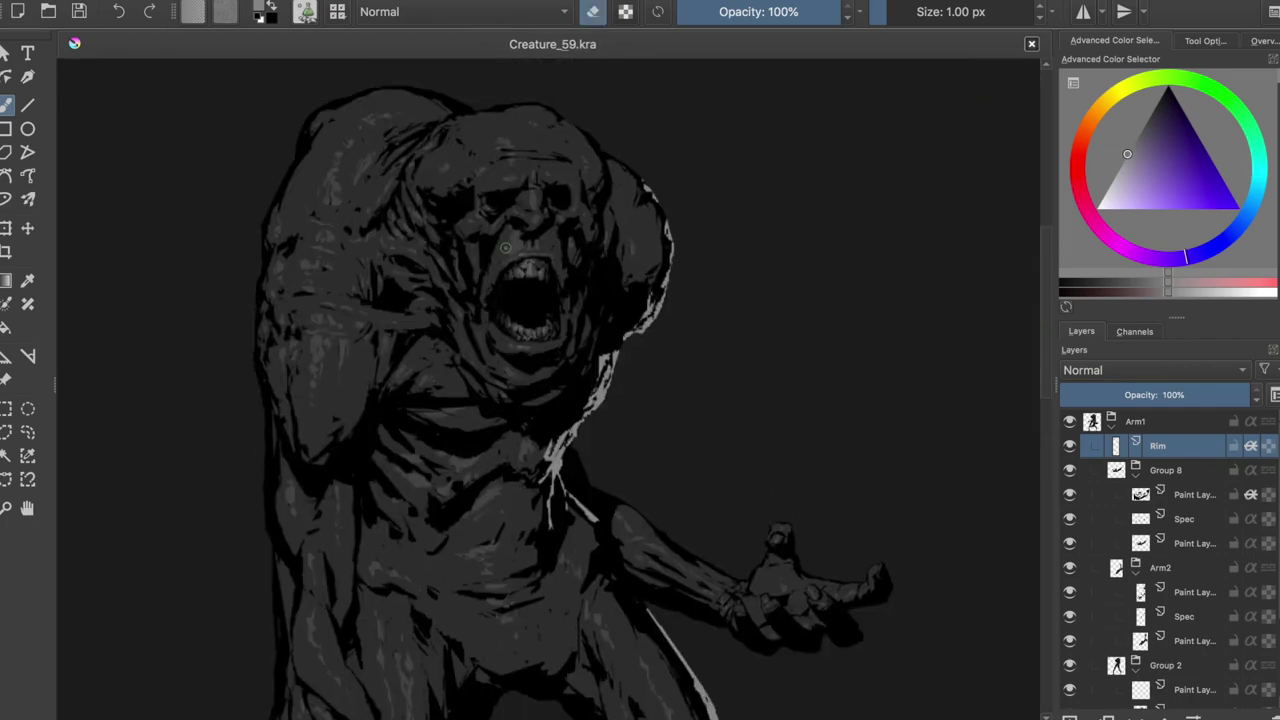
Step: Paint a small neck stroke and a rim light along the head's right edge
left_click_drag(598, 355, 600, 384)
key("e")
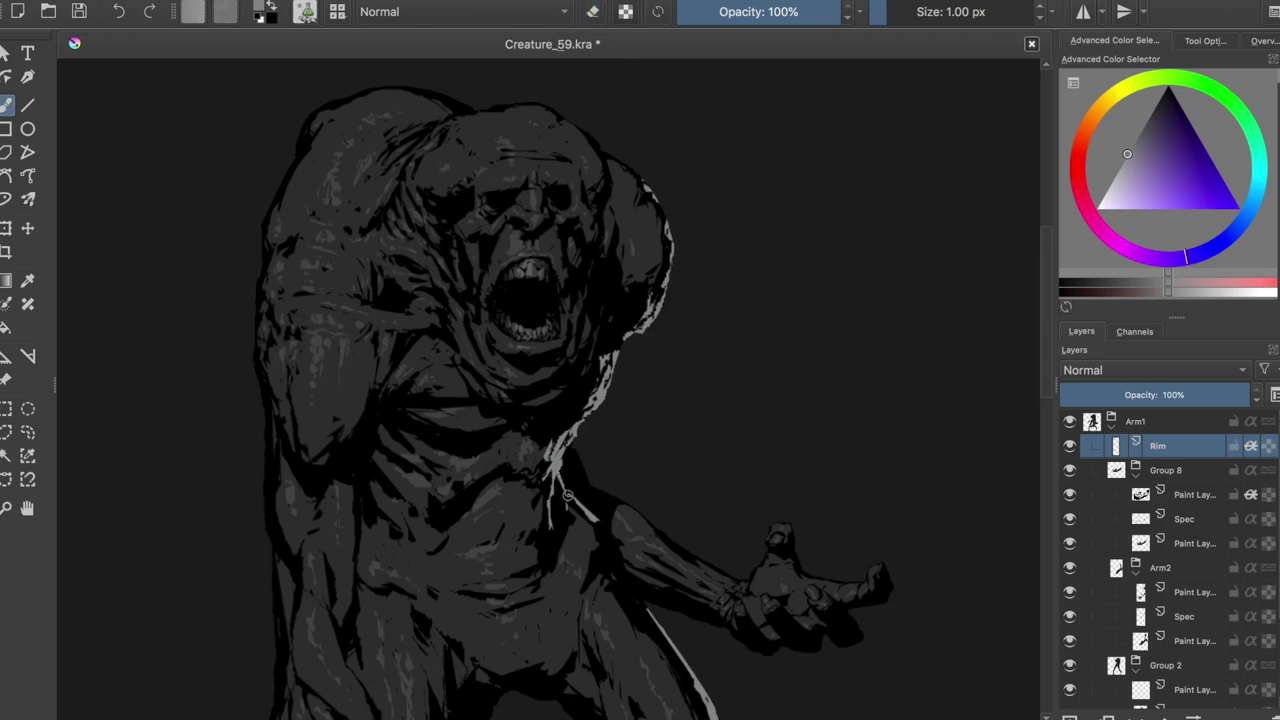
left_click_drag(610, 195, 597, 148)
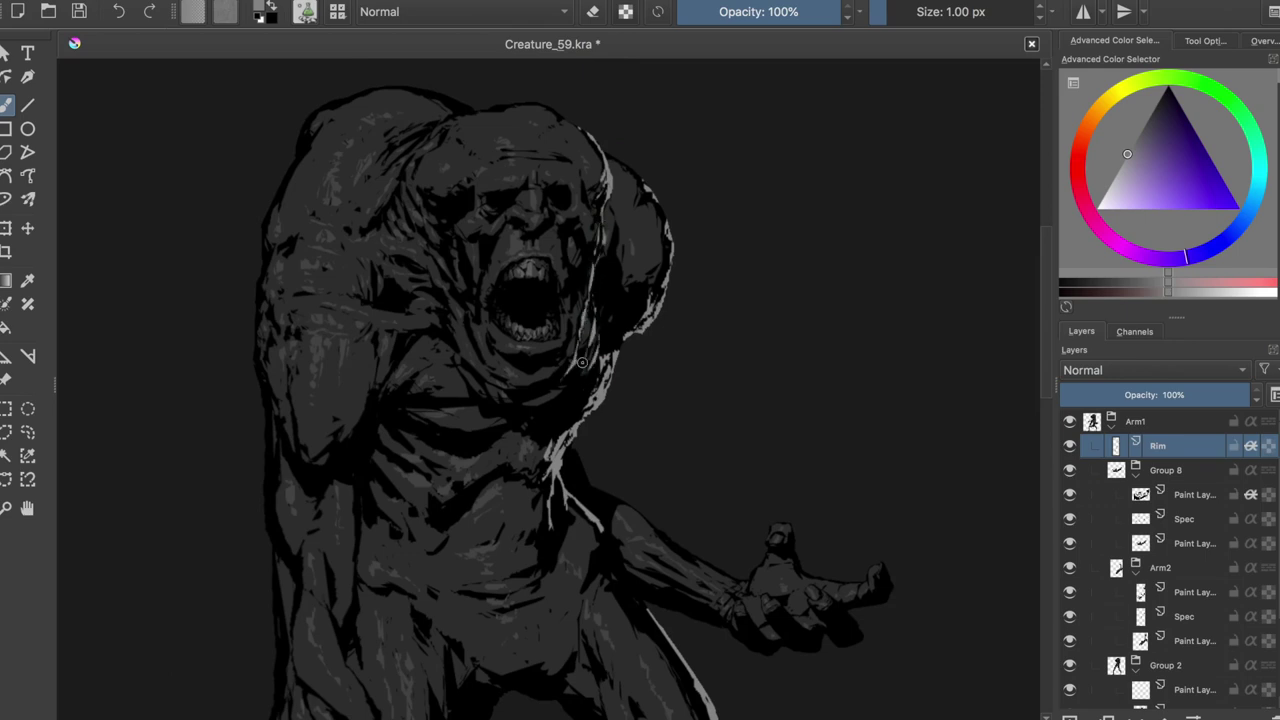
scroll(564, 376, "down", 3)
scroll(600, 210, "up", 4)
Step: Save, zoom in on the head and brighten its edge rim light
key("e")
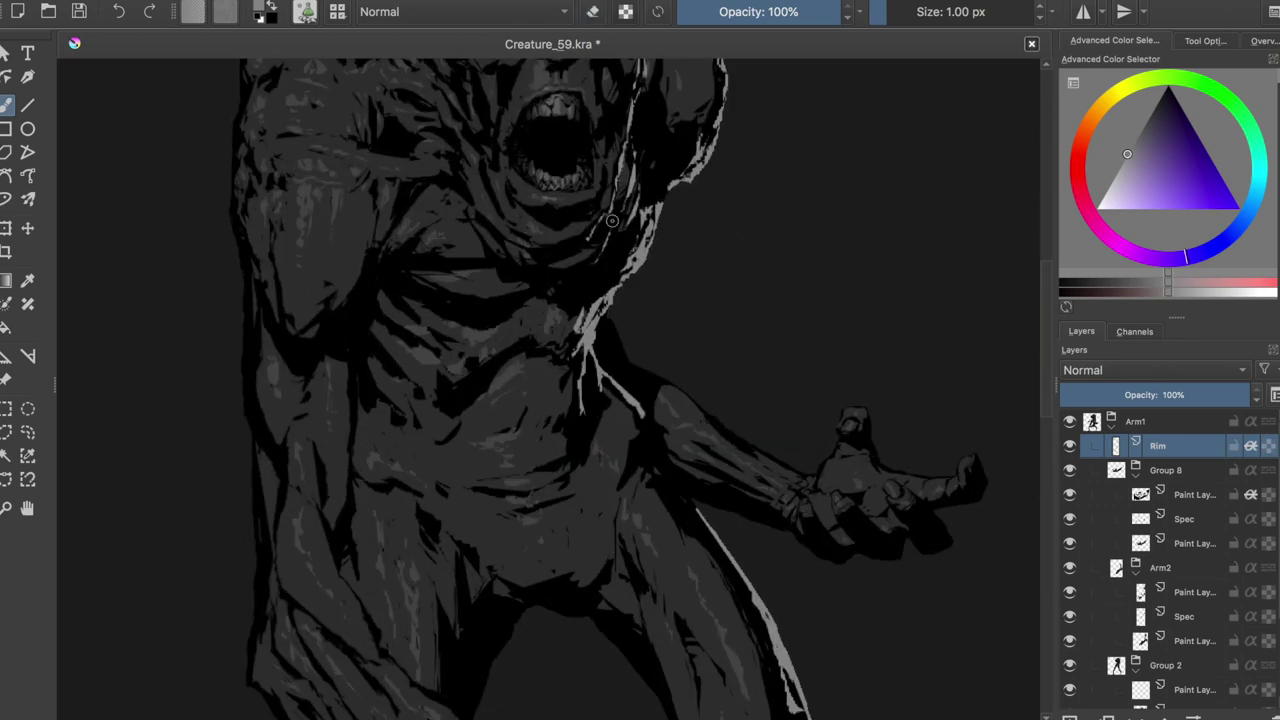
key("ctrl+s")
left_click(620, 212)
key("e")
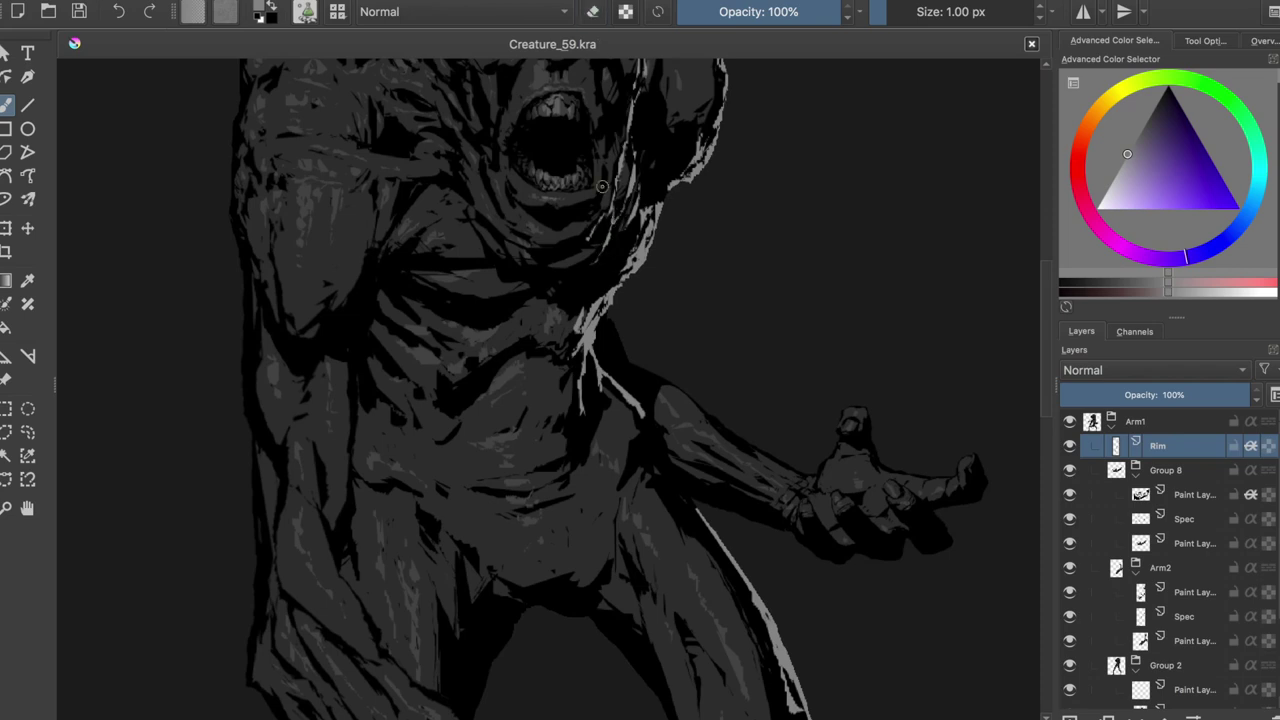
scroll(620, 185, "up", 2)
scroll(639, 192, "up", 2)
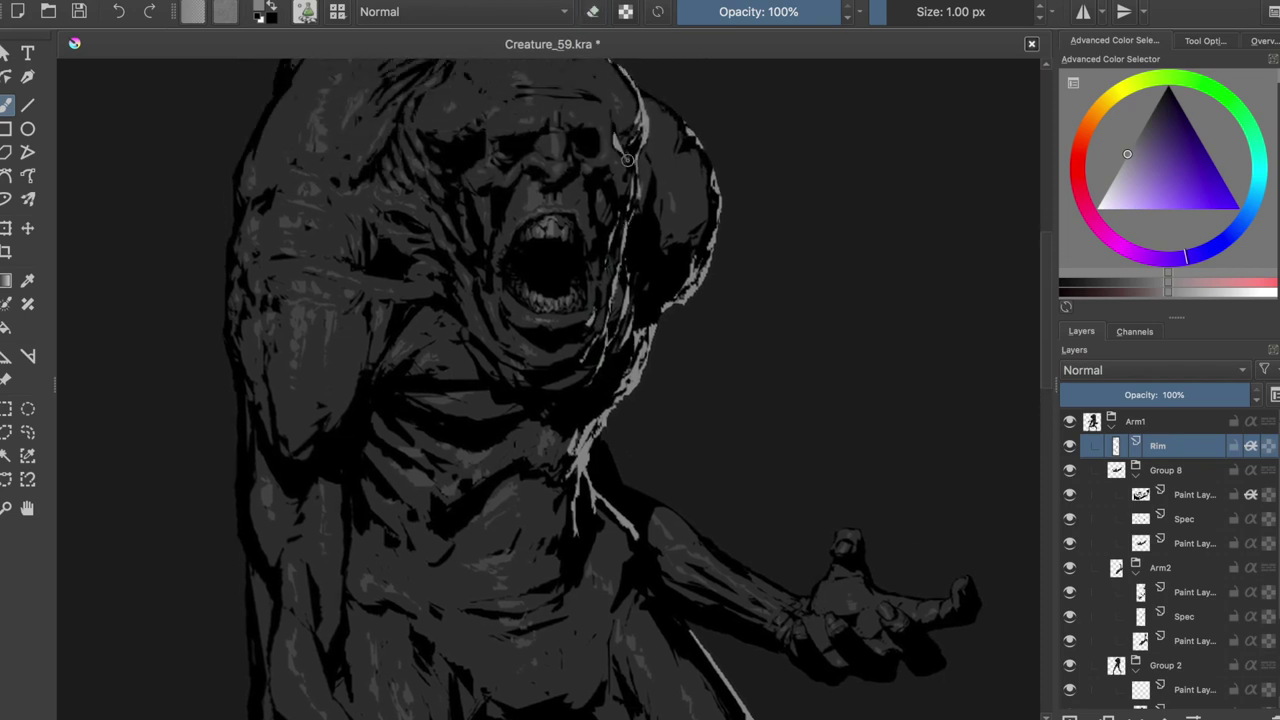
key("e")
key("e")
scroll(651, 175, "down", 5)
scroll(700, 240, "up", 3)
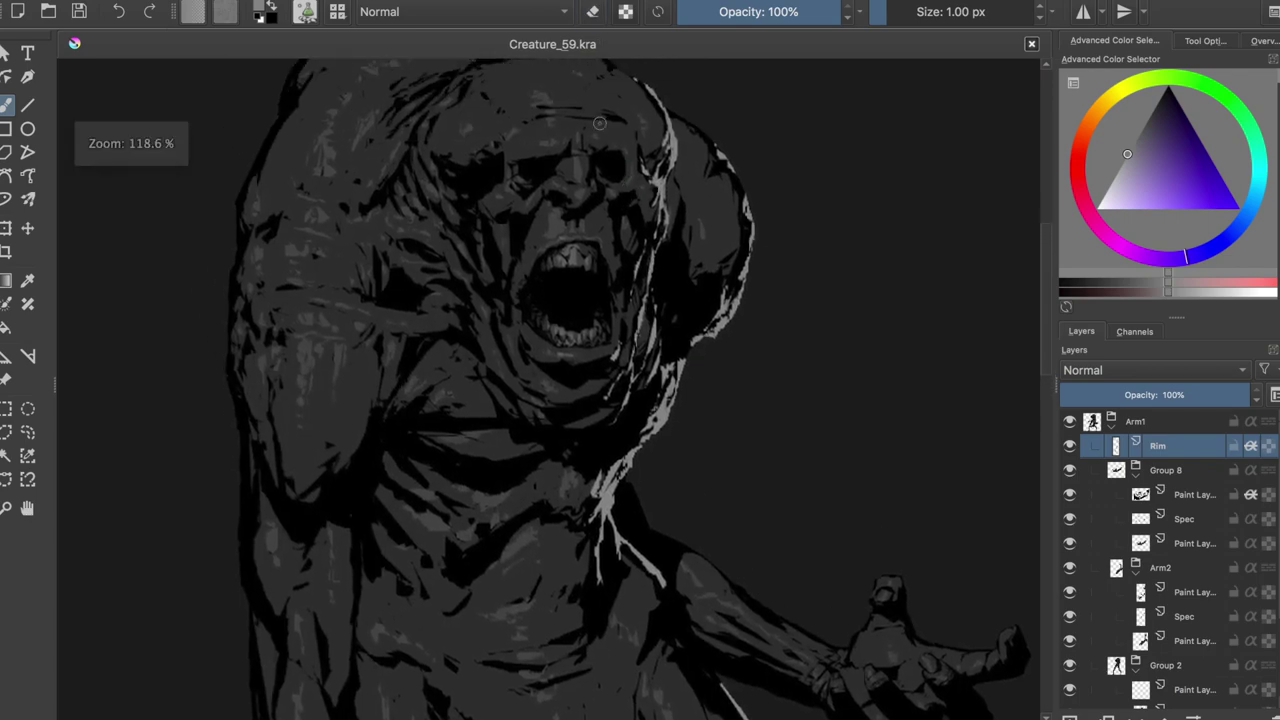
scroll(750, 290, "up", 3)
left_click_drag(759, 303, 768, 264)
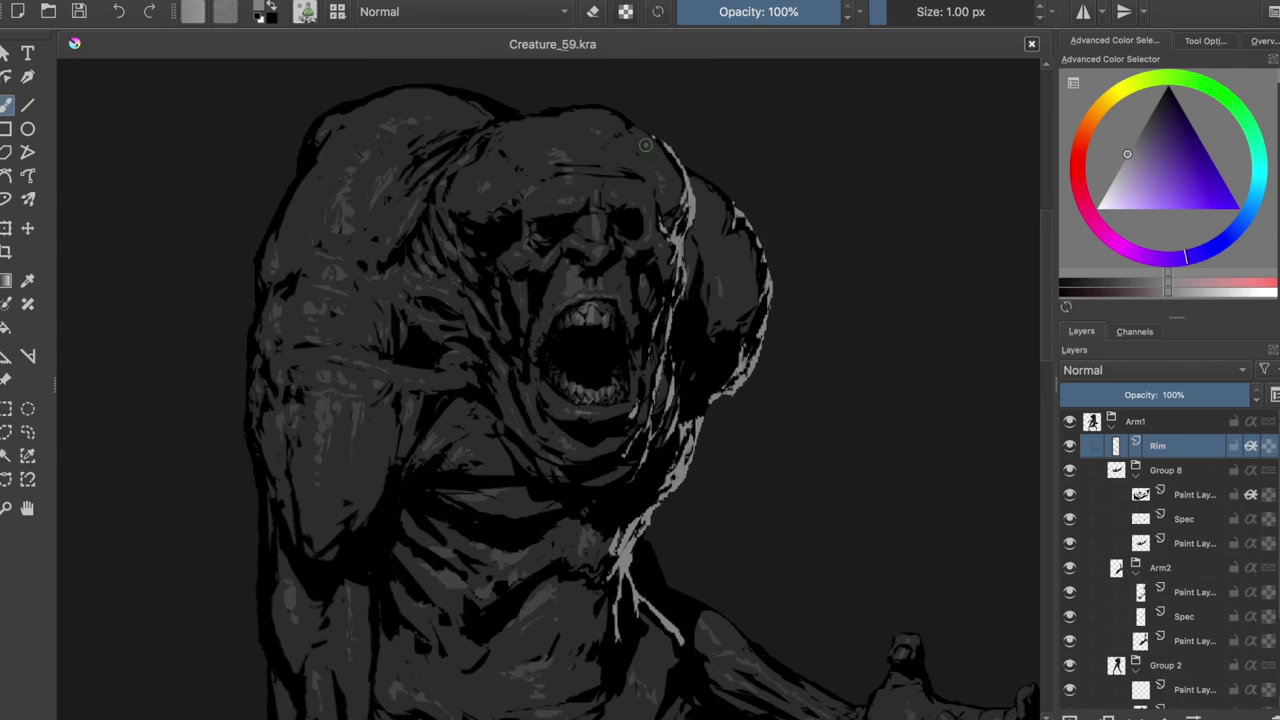
Step: Draw a selection around the eye, clear it, and return to the brush
key("e")
scroll(626, 238, "down", 1)
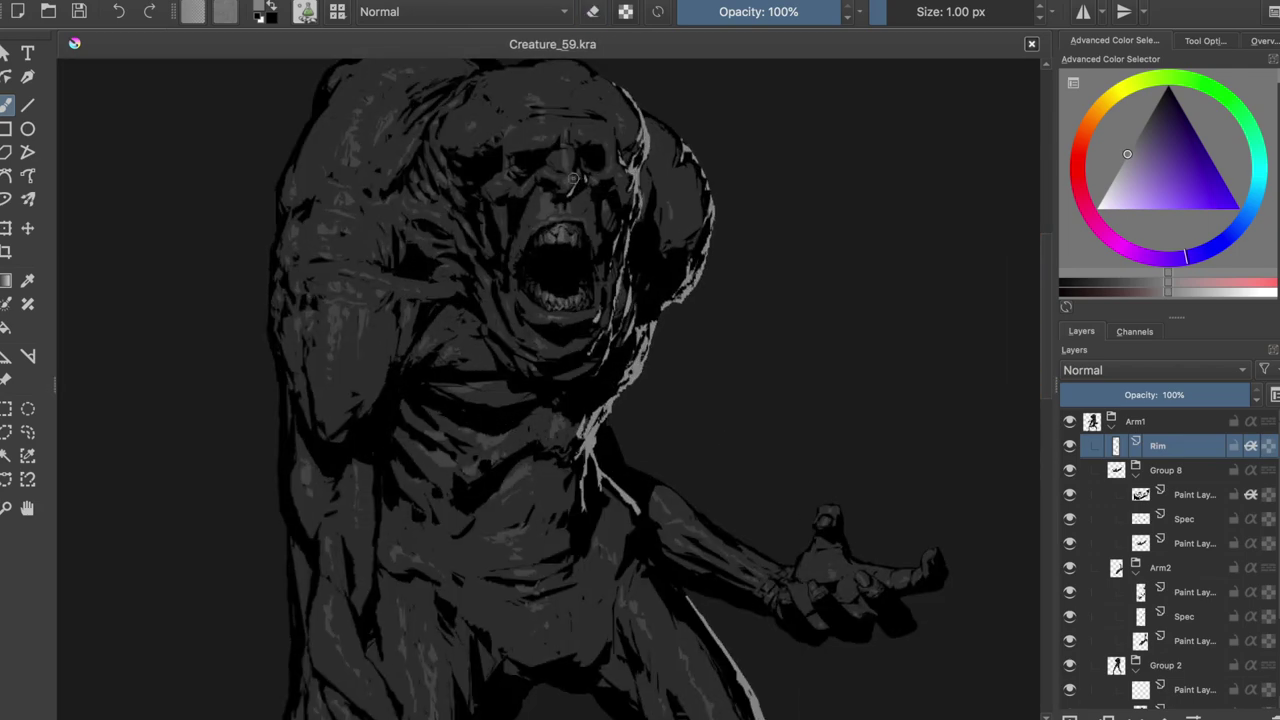
left_click_drag(575, 146, 610, 205)
key("ctrl+shift+a")
scroll(580, 193, "up", 1)
key("b")
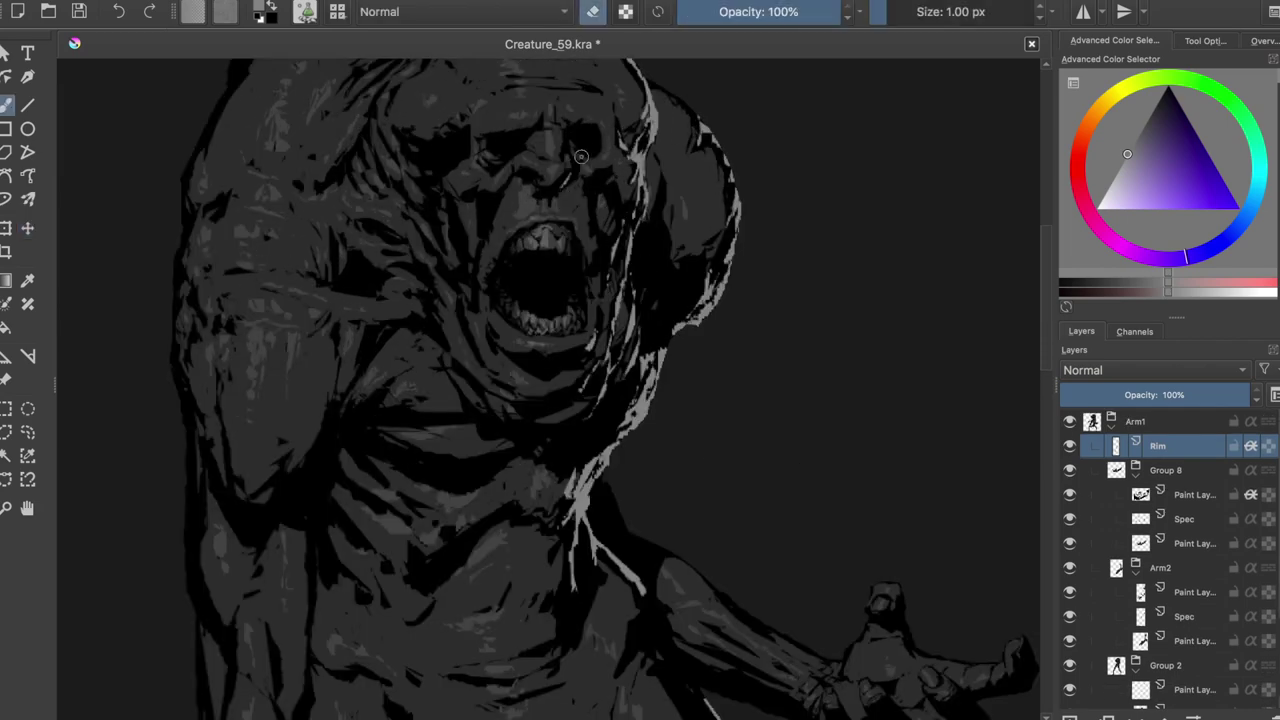
scroll(581, 157, "down", 3)
Step: Check the mirrored view, save, and paint a rim light along the shoulder top
key("m")
key("ctrl+s")
left_click(506, 305)
scroll(620, 230, "up", 2)
key("e")
left_click_drag(590, 293, 546, 315)
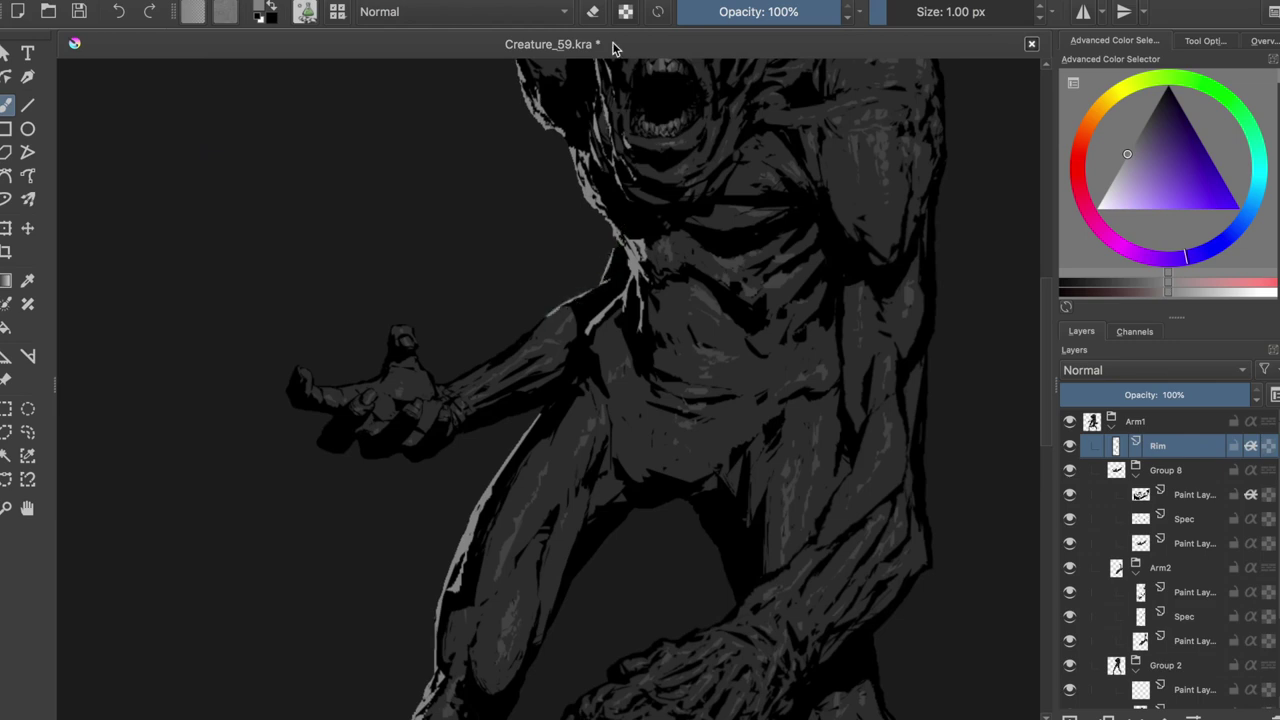
Step: Add an empty Paint Layer 13, reselect the Rim layer with a light colour, and save
key("Insert")
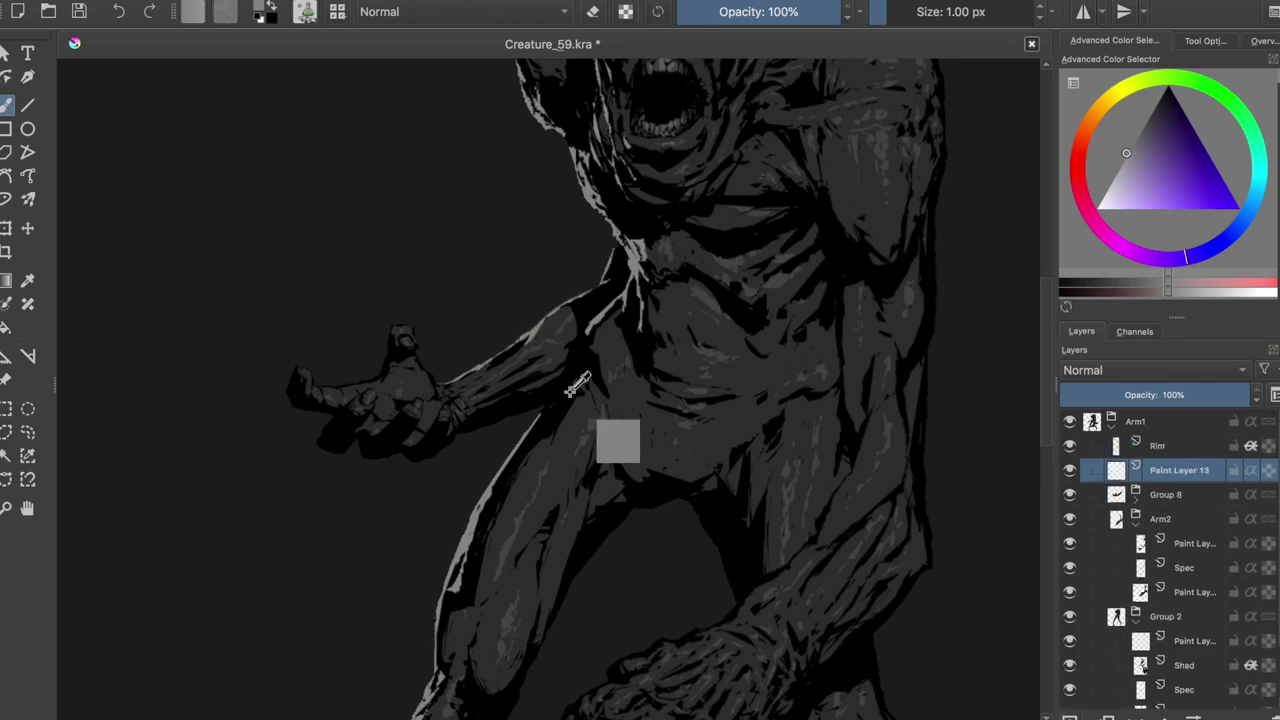
key("d")
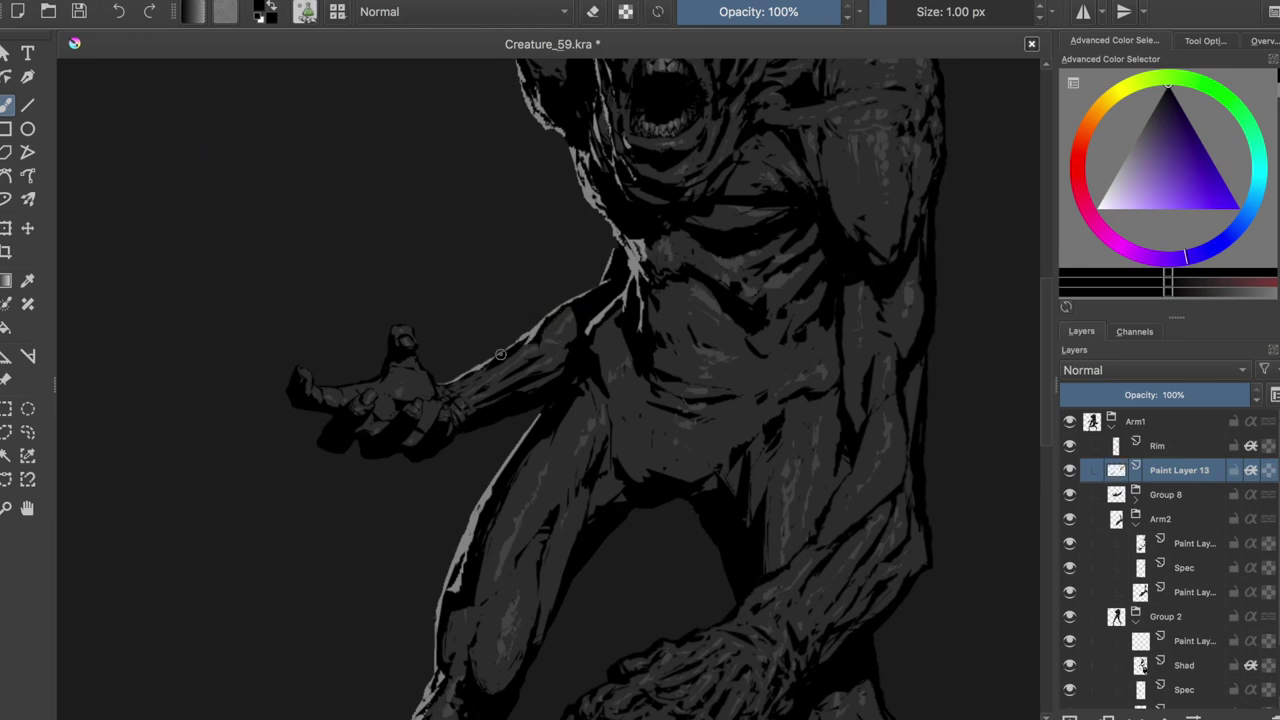
left_click(1157, 445)
left_click(540, 325, "ctrl")
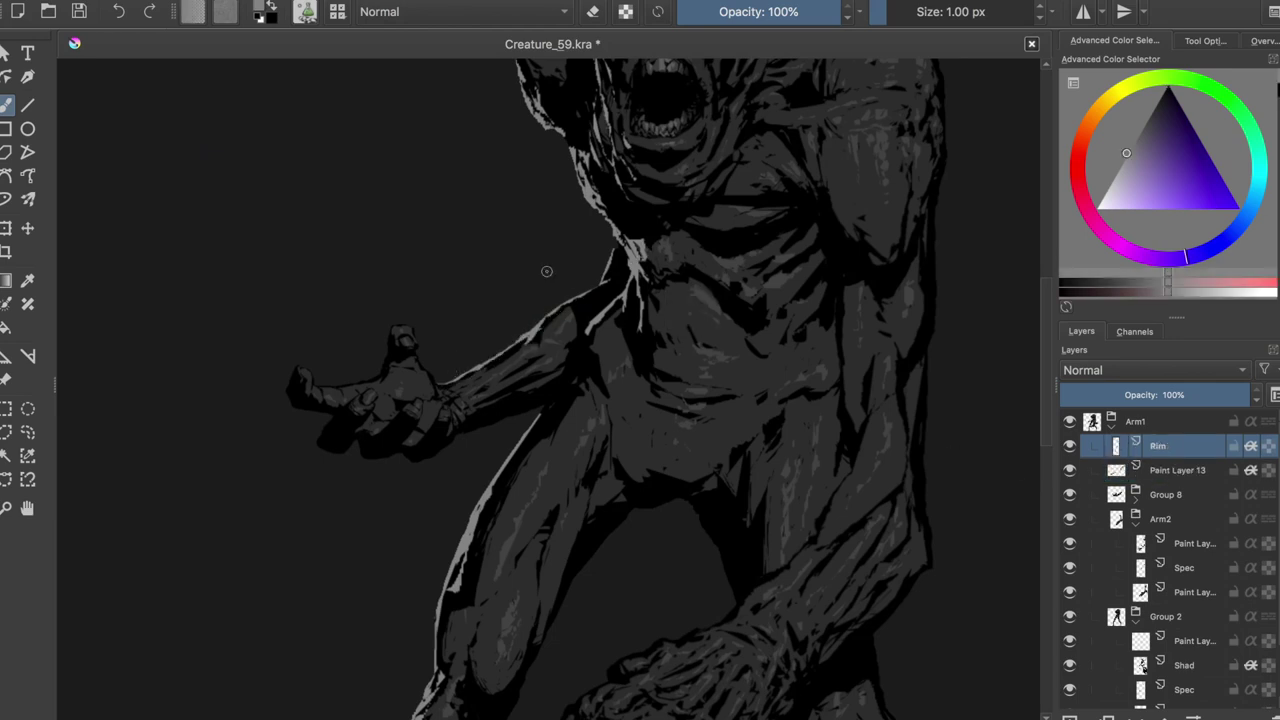
key("ctrl+s")
Step: Check the layers inside Group 8, then return to Rim with a light rim tone
left_click(1178, 470)
left_click(1135, 494)
left_click(1085, 486)
key("d")
scroll(1172, 500, "up", 2)
left_click(1172, 468)
left_click(1157, 445)
left_click(526, 316, "ctrl")
Step: Paint light rim strokes along the top edge of the outstretched arm, mirroring the view to check
left_click_drag(520, 338, 466, 380)
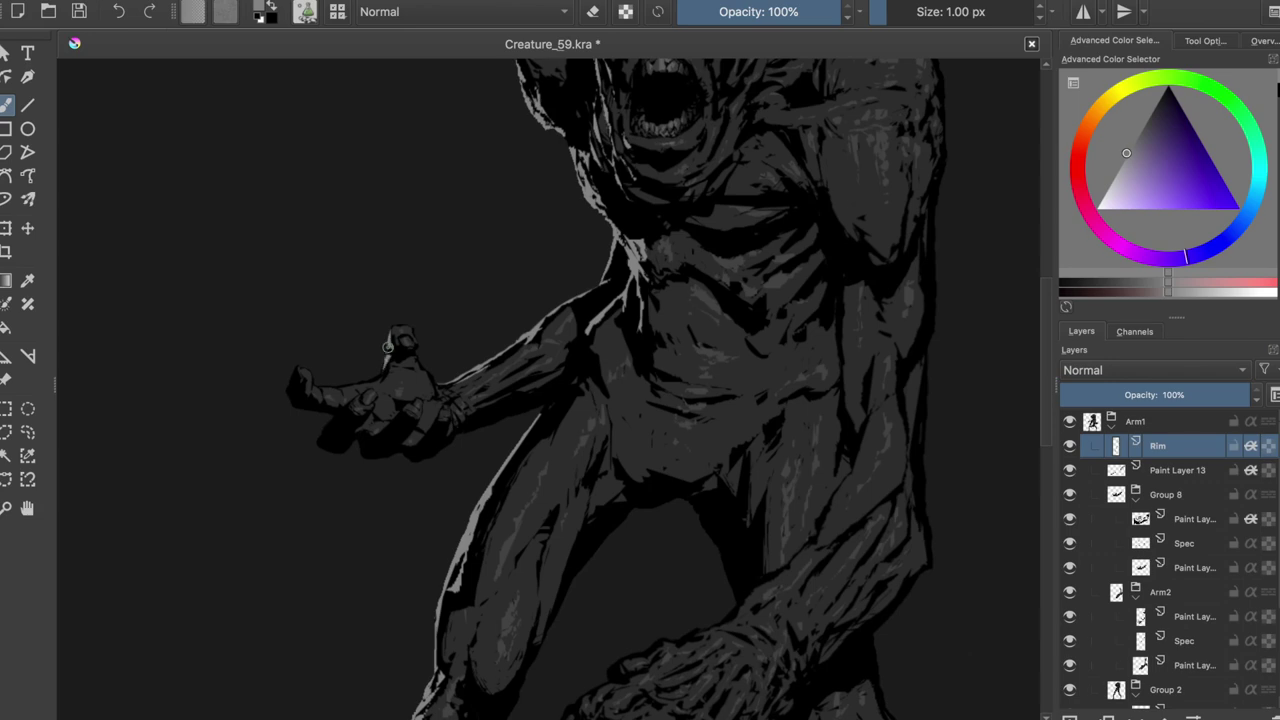
scroll(367, 330, "up", 2)
left_click_drag(367, 330, 819, 372)
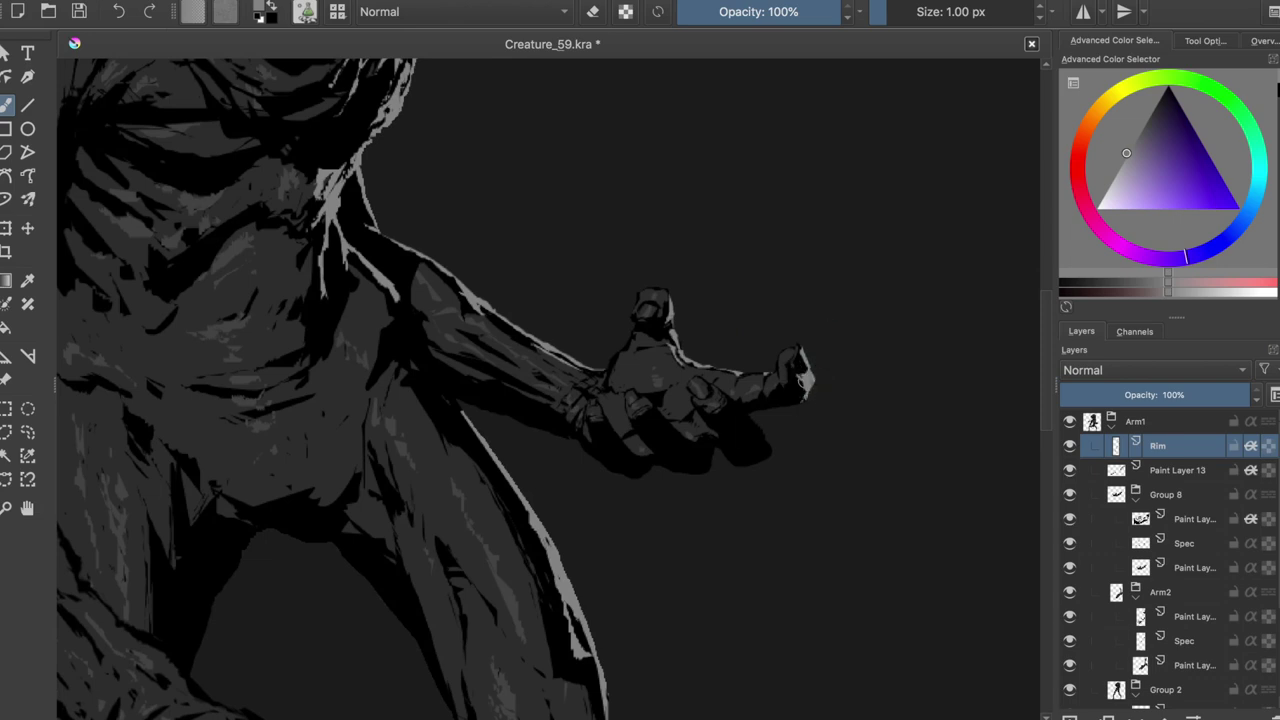
key("m")
key("ctrl+s")
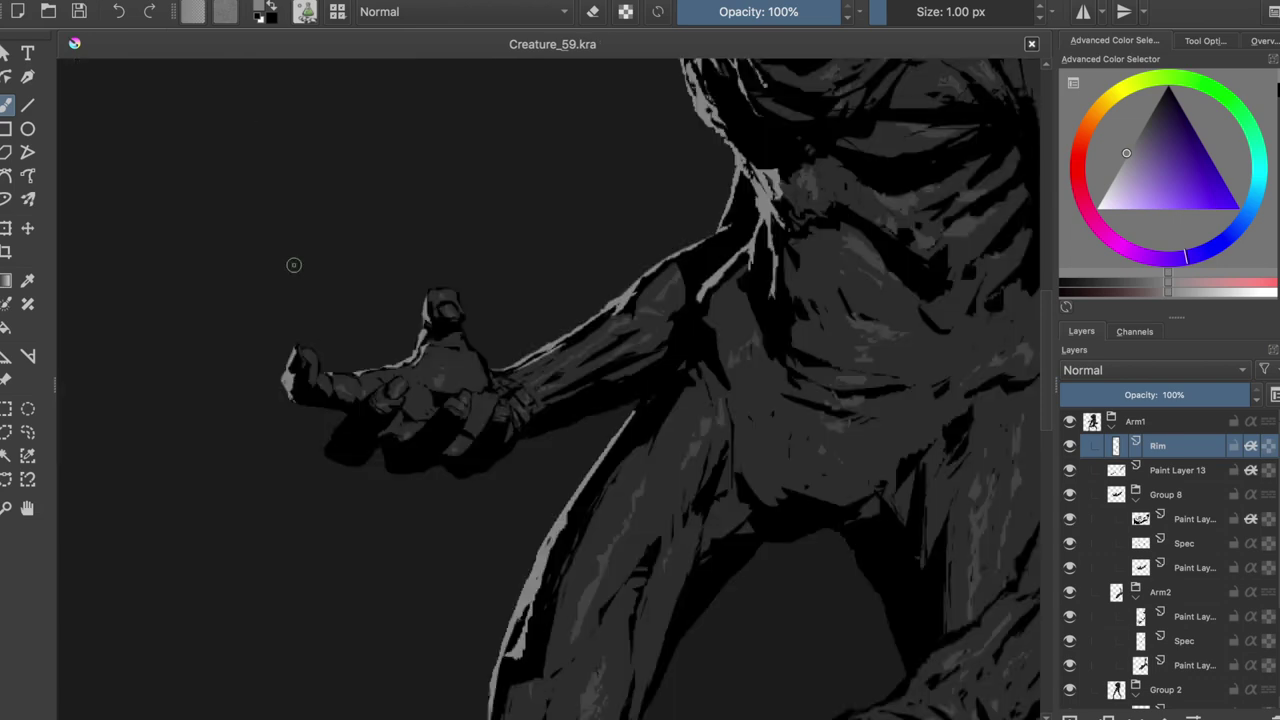
left_click_drag(570, 352, 503, 351)
Step: Paint a rim light along the hand's thumb and fingertips
key("e")
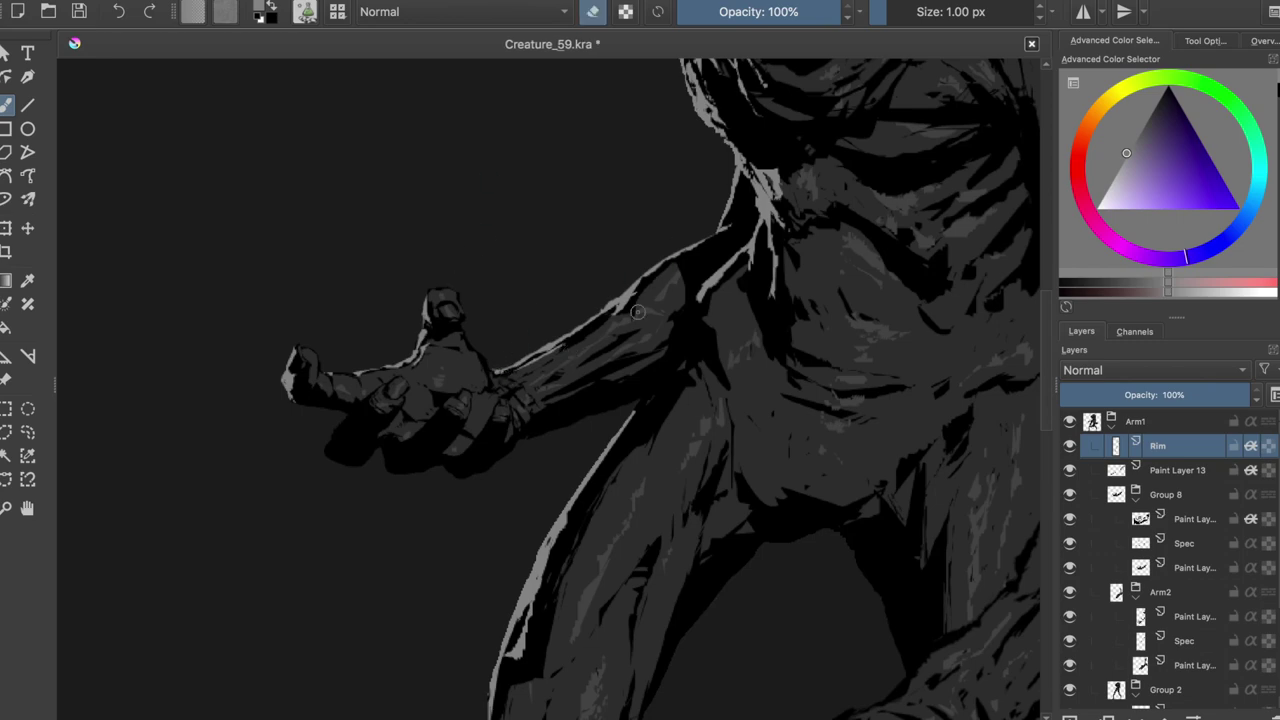
key("ctrl+s")
key("e")
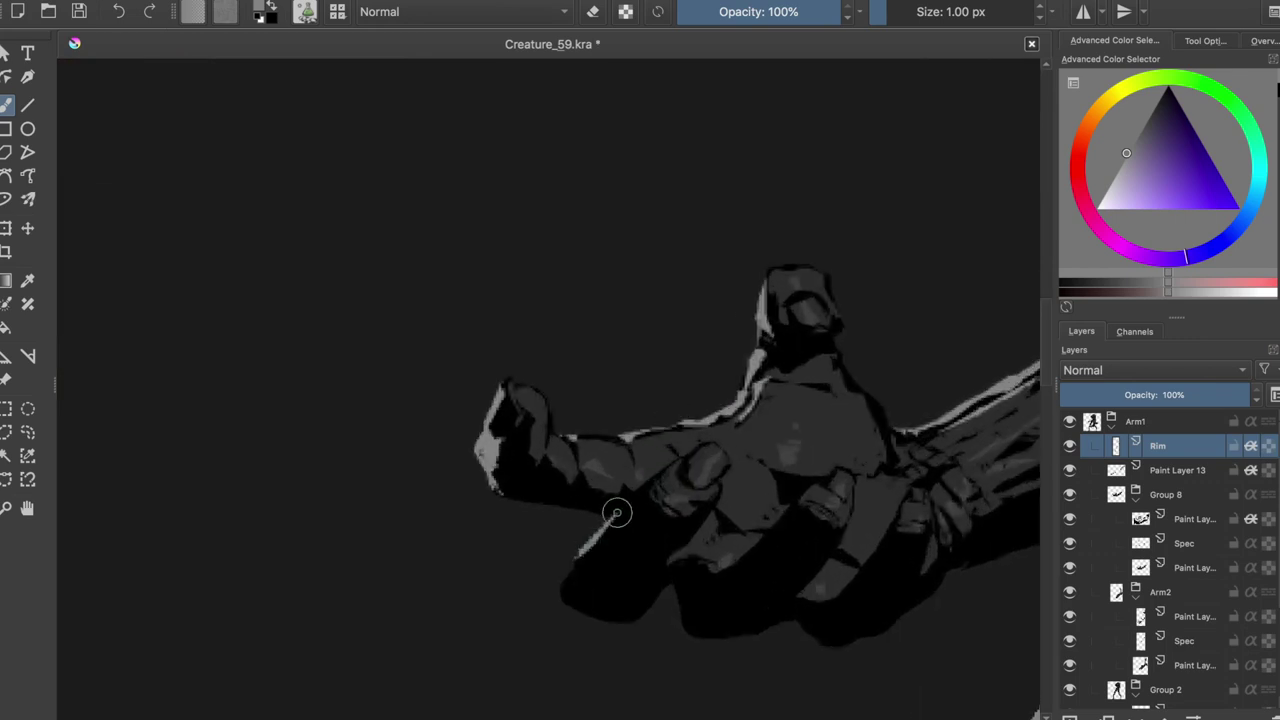
mouse_move(564, 586)
left_mouse_down()
mouse_move(618, 517)
mouse_move(703, 448)
left_mouse_up()
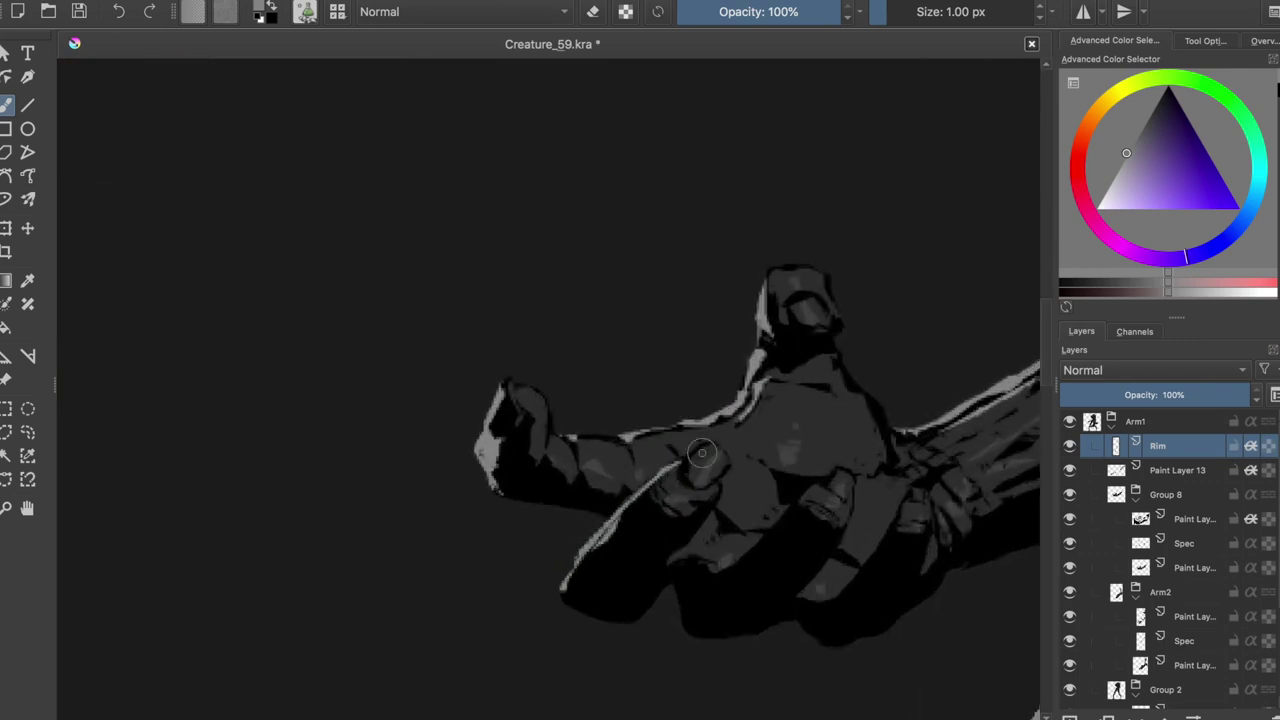
scroll(683, 468, "down", 3)
scroll(657, 375, "up", 3)
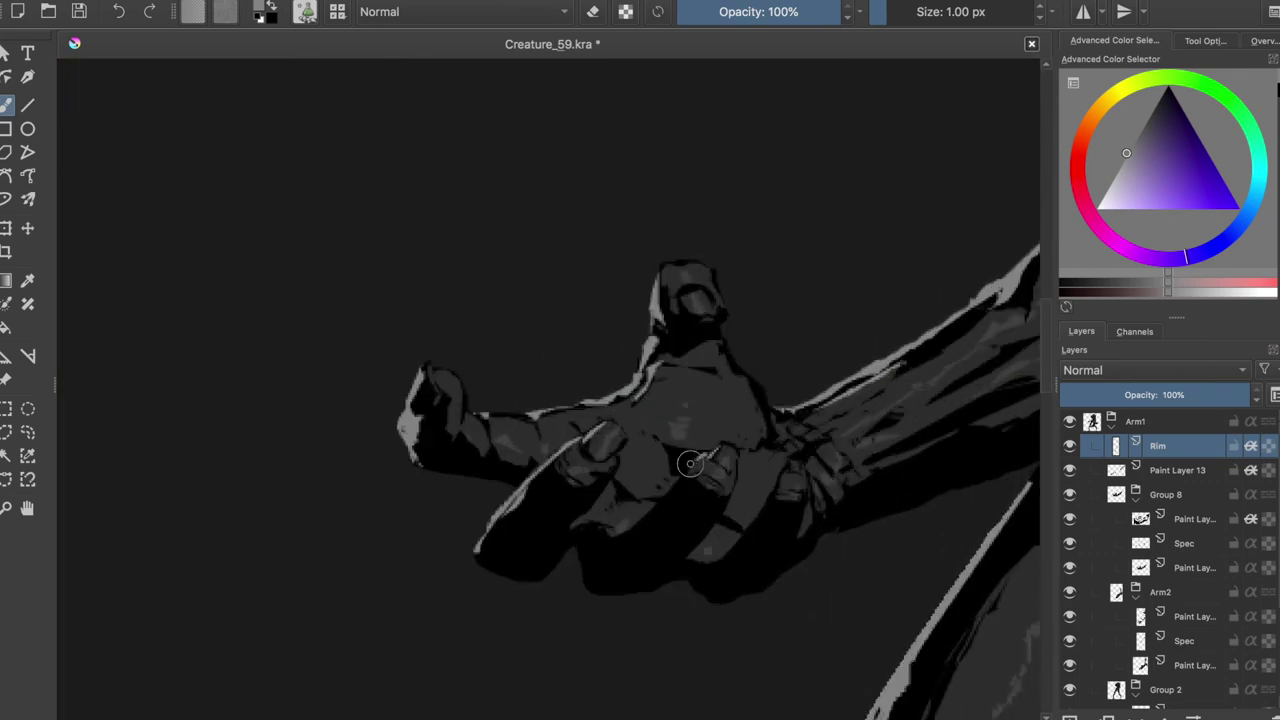